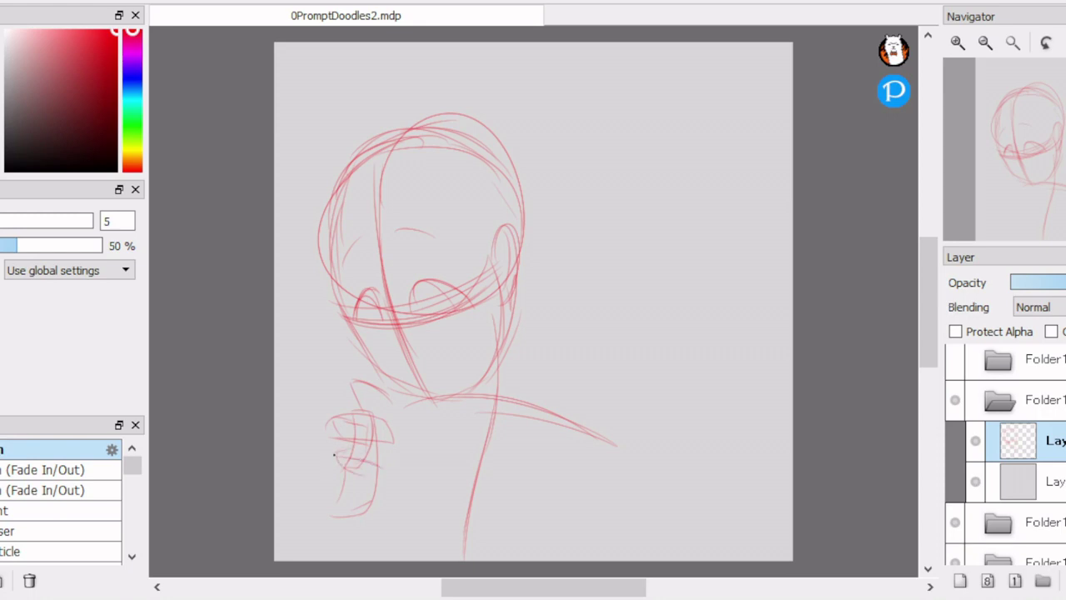
Step: Sketch finger strokes on the first figure's lower raised hand, and add rough strokes beneath the eyes and around the ear
drag(346, 391, 390, 403)
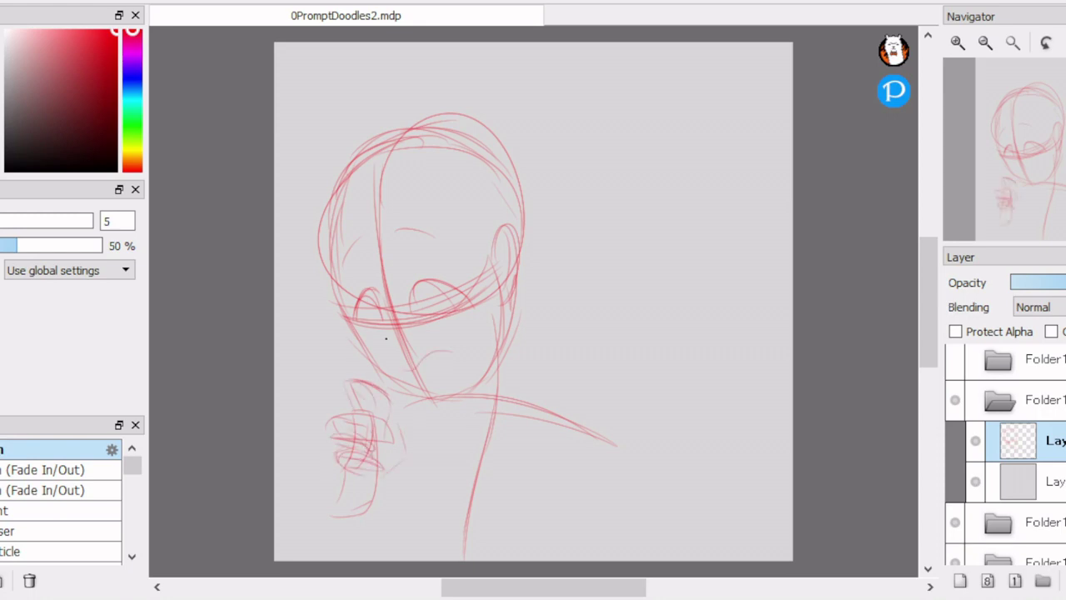
drag(392, 298, 358, 359)
drag(485, 271, 456, 348)
drag(515, 245, 496, 282)
drag(518, 257, 516, 308)
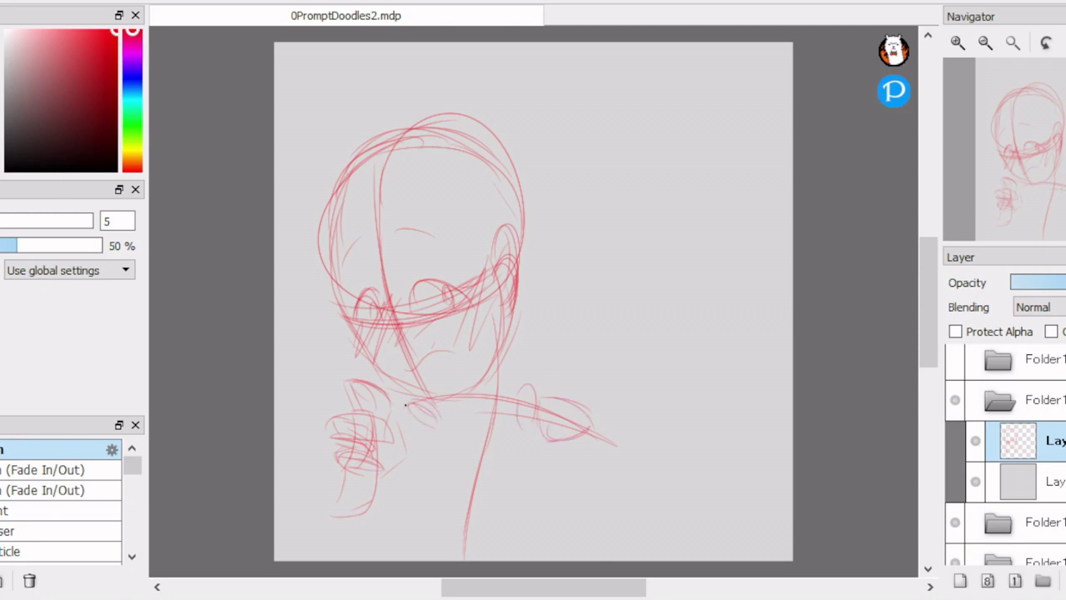
Step: Sketch a second, round head beside the first figure's shoulder, with face guidelines and rough eyes
drag(543, 307, 629, 474)
key(ctrl+z)
drag(583, 241, 599, 410)
drag(591, 293, 576, 376)
drag(607, 233, 528, 333)
drag(685, 332, 633, 417)
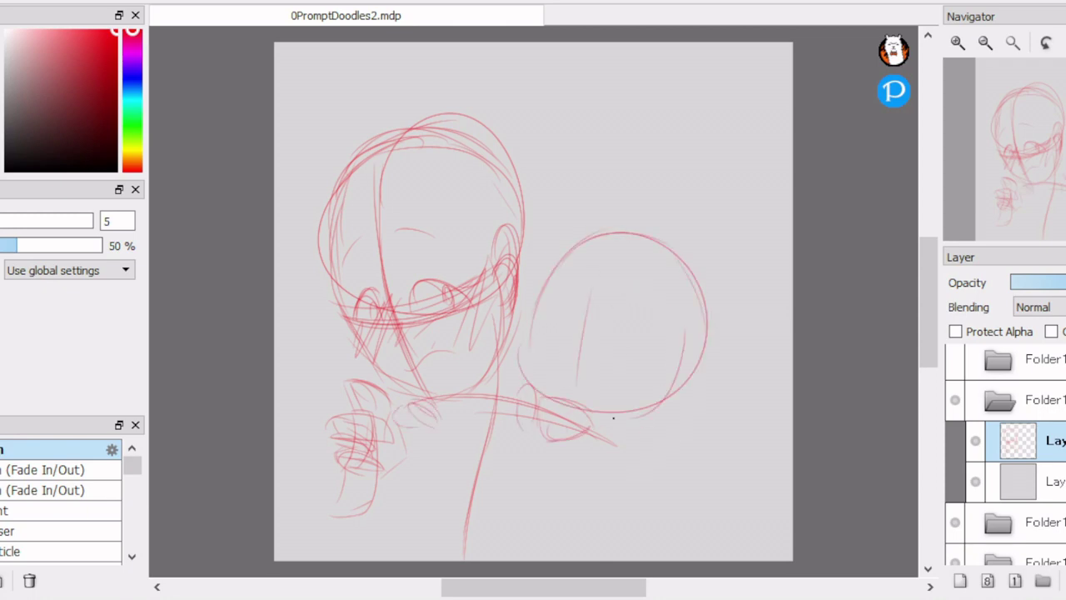
drag(546, 308, 570, 353)
drag(596, 343, 651, 346)
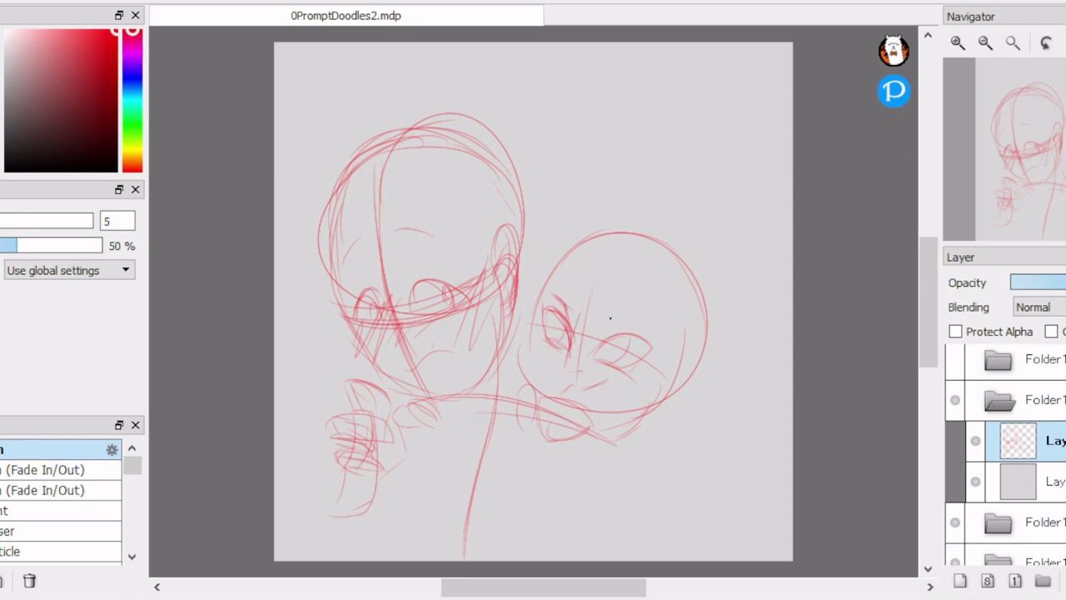
Step: Sketch the outer hair outline around the first figure's head, over the crown and down both sides
mouse_move(332, 219)
mouse_down()
mouse_move(383, 381)
mouse_move(307, 273)
mouse_up()
drag(314, 208, 481, 171)
drag(475, 209, 533, 273)
mouse_move(530, 307)
mouse_down()
mouse_move(511, 405)
mouse_move(490, 435)
mouse_up()
drag(554, 235, 534, 370)
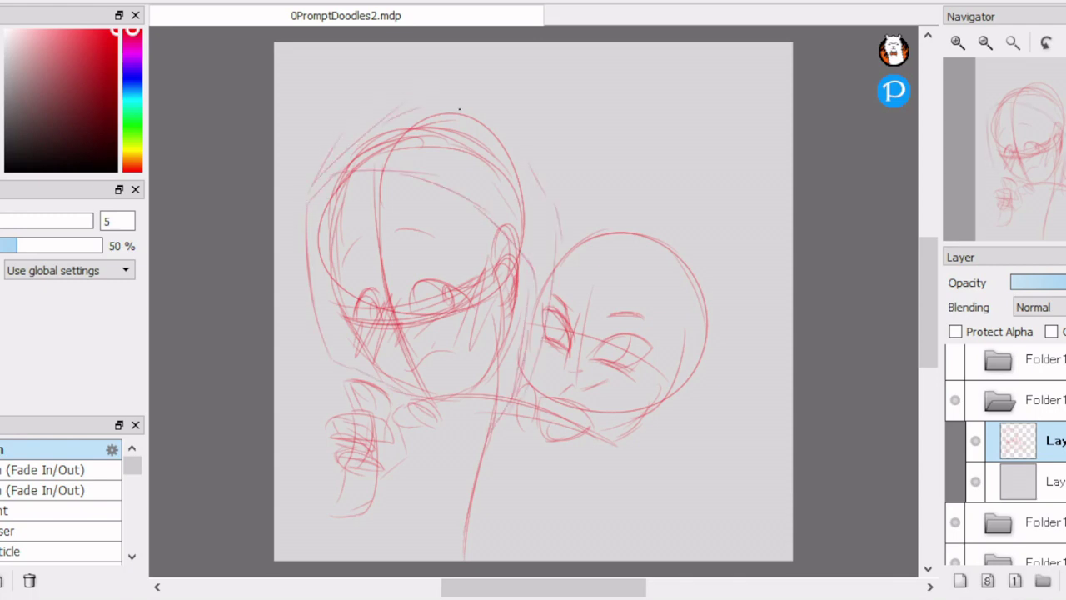
mouse_move(400, 105)
mouse_down()
mouse_move(533, 173)
mouse_move(558, 250)
mouse_up()
drag(324, 204, 357, 175)
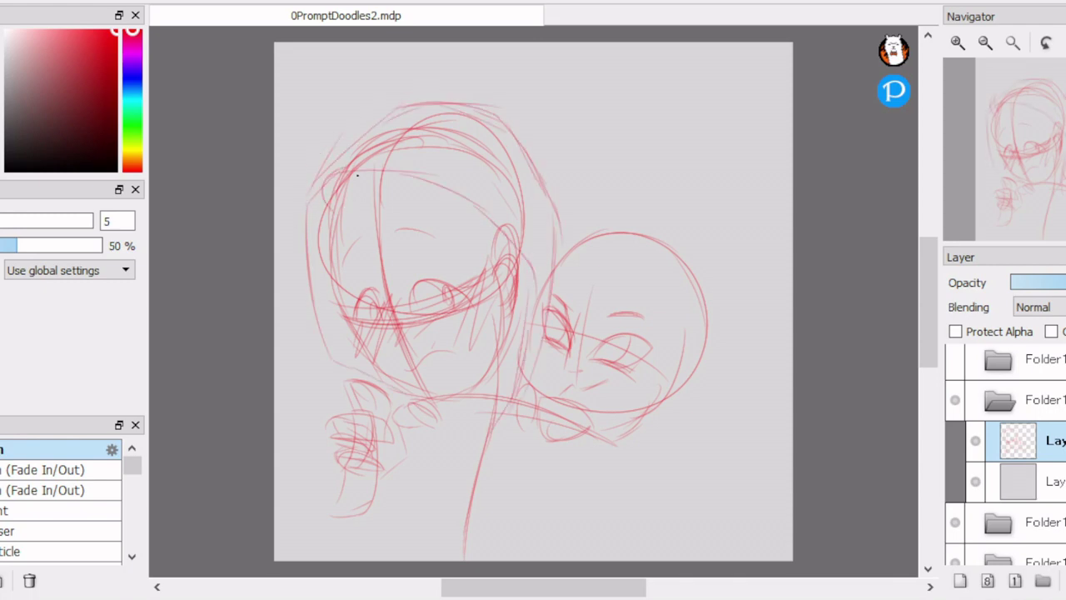
Step: Add curved fringe locks over the first figure's forehead and loose strands along both sides of the face
drag(342, 223, 366, 305)
drag(404, 206, 417, 292)
mouse_move(333, 263)
mouse_down()
mouse_move(304, 258)
mouse_move(371, 349)
mouse_up()
drag(466, 250, 501, 296)
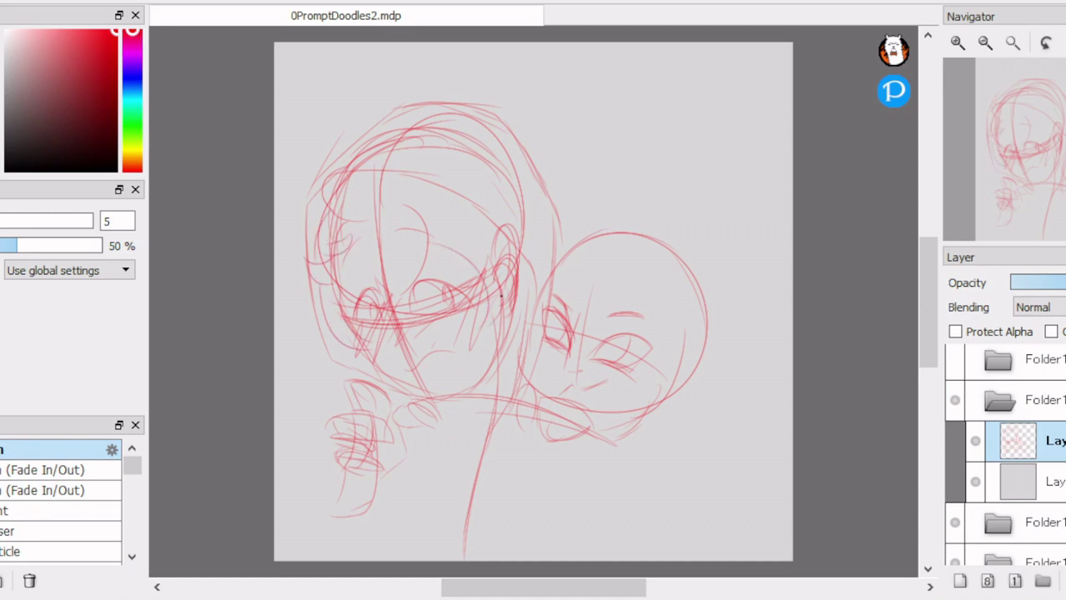
Step: Shift the sketch slightly up and right on the canvas, and outline the second figure's hair with a flower ornament
drag(607, 419, 620, 403)
mouse_move(325, 186)
mouse_down()
mouse_move(413, 94)
mouse_move(566, 283)
mouse_move(550, 375)
mouse_up()
drag(588, 242, 700, 359)
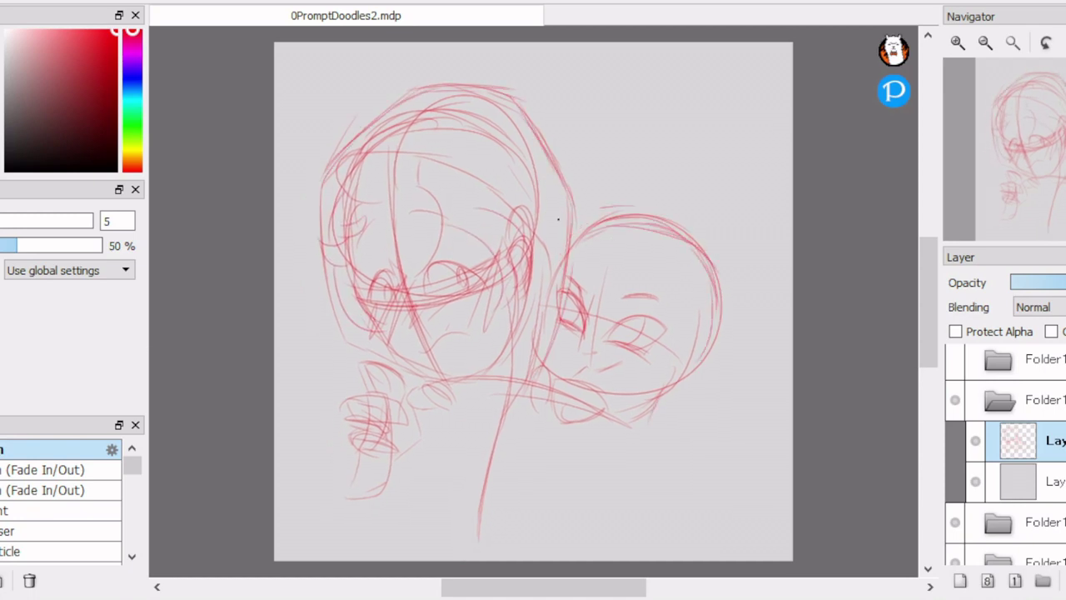
mouse_move(558, 219)
mouse_down()
mouse_move(621, 230)
mouse_move(648, 292)
mouse_move(654, 178)
mouse_move(622, 204)
mouse_up()
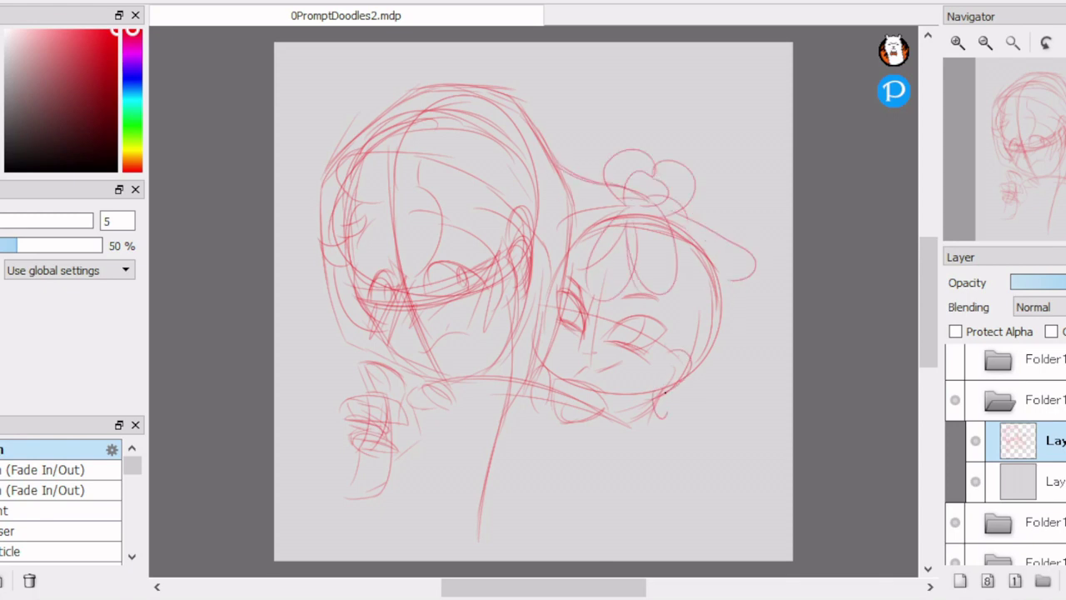
Step: Sketch the second figure's earring, the side lock of hair and the shoulder line below the chin
drag(666, 396, 669, 411)
drag(675, 263, 697, 341)
mouse_move(656, 412)
mouse_down()
mouse_move(706, 483)
mouse_move(740, 444)
mouse_move(661, 508)
mouse_move(593, 474)
mouse_up()
Step: Sketch a closed fist with a raised thumb below the first figure's chin, with handle lines running down from it
drag(490, 370, 479, 428)
drag(504, 416, 475, 465)
drag(533, 401, 541, 465)
drag(533, 421, 529, 523)
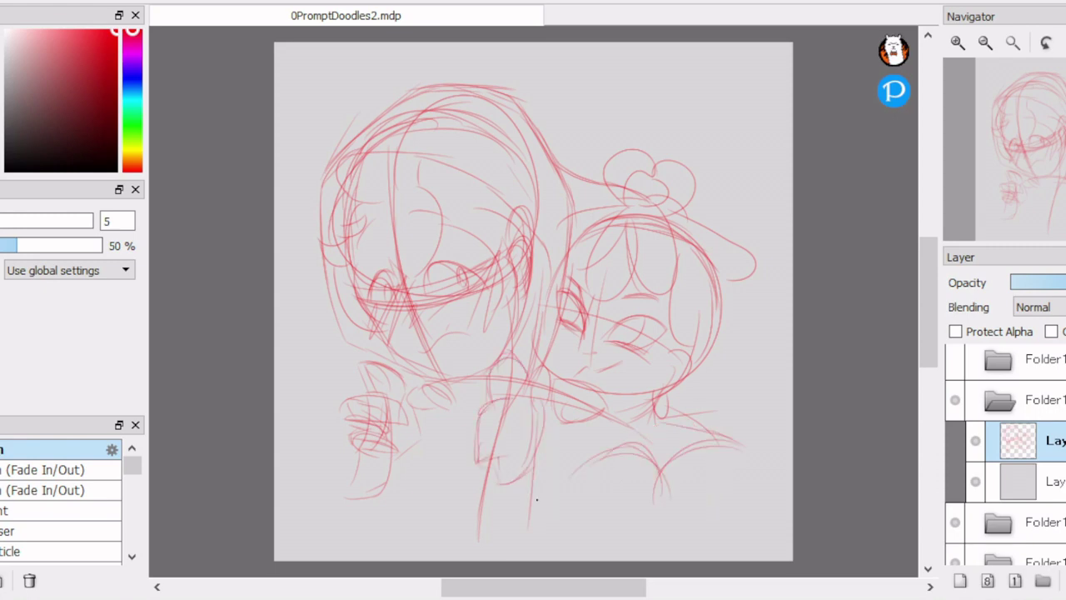
Step: Sketch the first figure's clothing folds and the second figure's pointed neckline and chest opening
scroll(516, 416, down, 3)
drag(537, 335, 541, 413)
drag(496, 471, 490, 406)
drag(654, 359, 591, 385)
drag(545, 340, 577, 391)
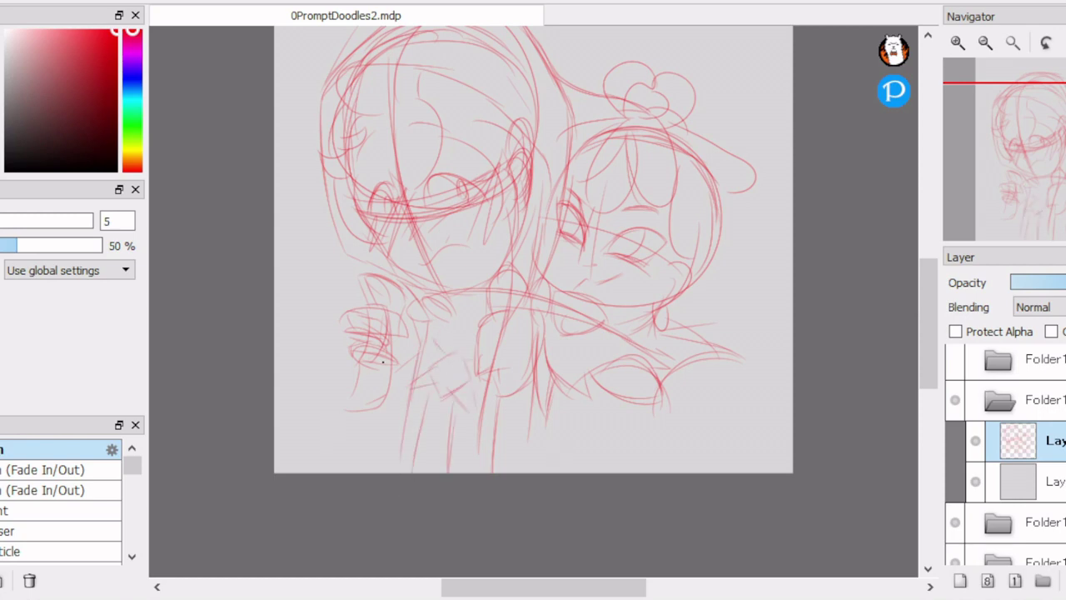
Step: Sketch the first figure's forearm and sleeve down to the canvas edge, and rework the fingers of the outer hand
drag(343, 383, 307, 466)
drag(382, 418, 370, 471)
drag(404, 302, 363, 315)
drag(405, 333, 329, 348)
drag(401, 305, 332, 318)
drag(396, 355, 390, 398)
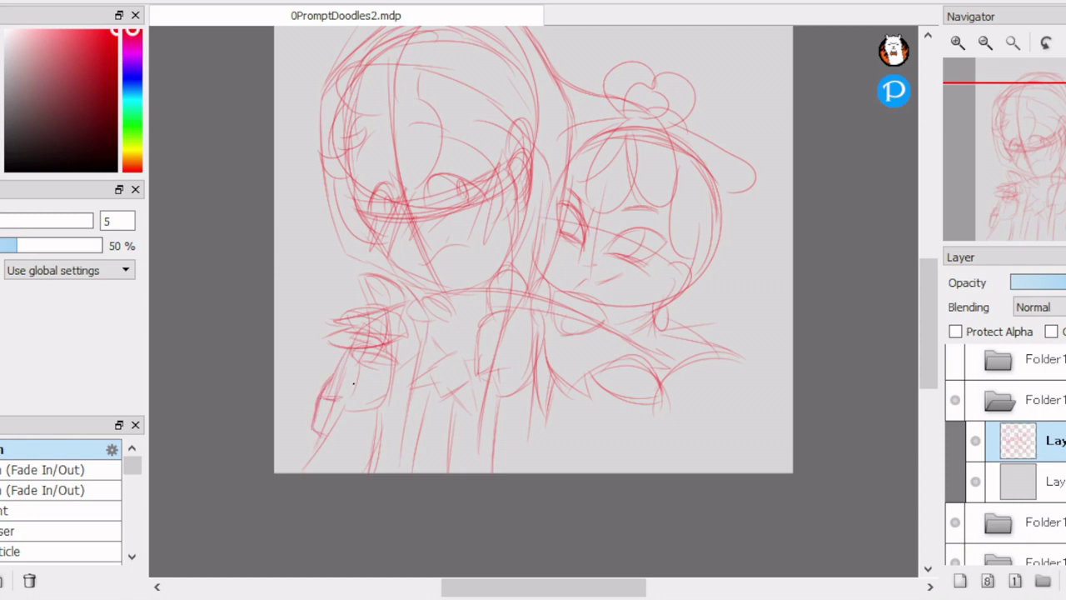
Step: Extend both figures' torso lines to the canvas bottom and add a small pointed shape on the second figure's dress
drag(495, 399, 493, 471)
drag(541, 408, 598, 471)
drag(653, 376, 666, 472)
drag(621, 472, 638, 430)
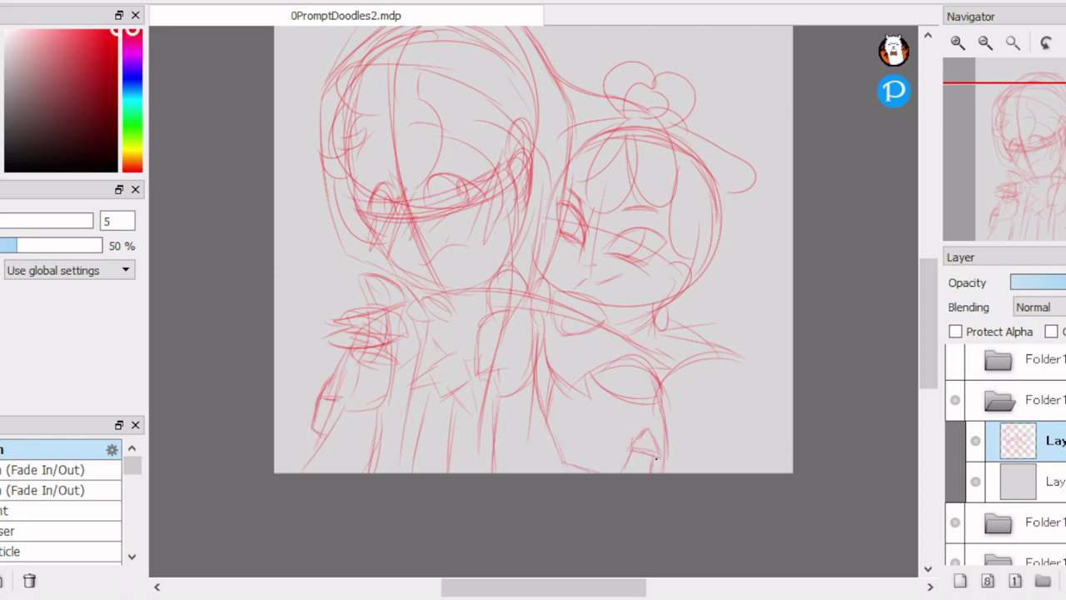
Step: Erase and redraw the second figure's mouth, and sketch the rounded outline of the outer shoulder
key(e)
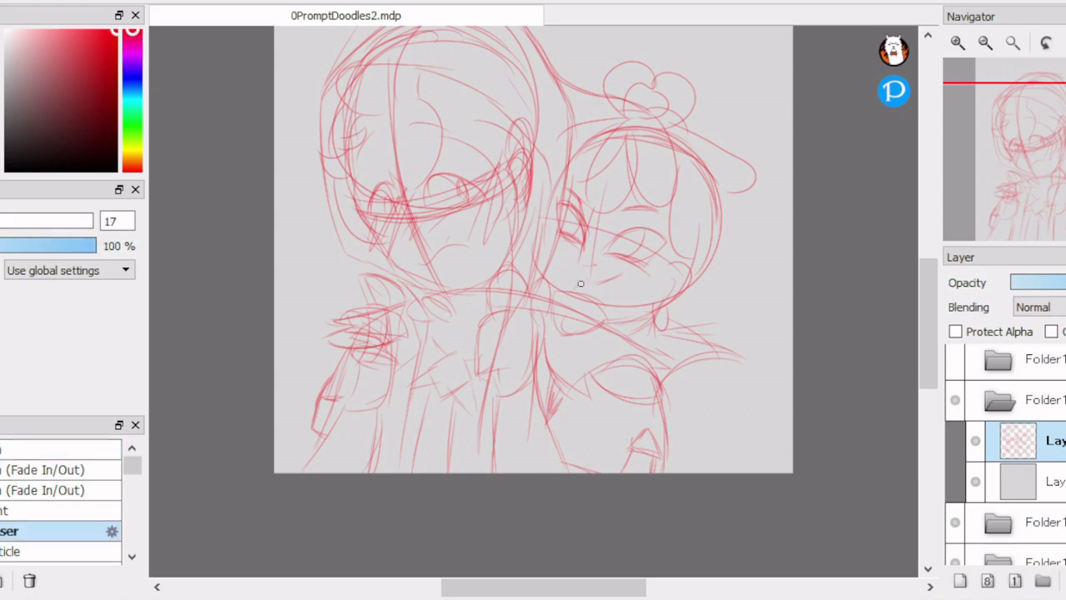
key(b)
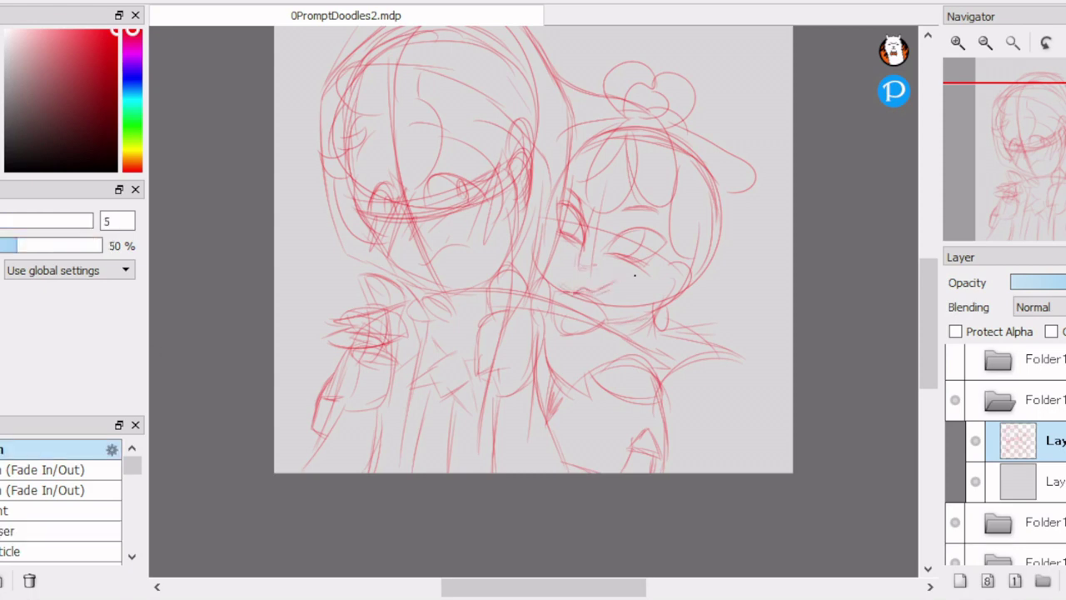
drag(674, 340, 750, 366)
drag(658, 350, 746, 375)
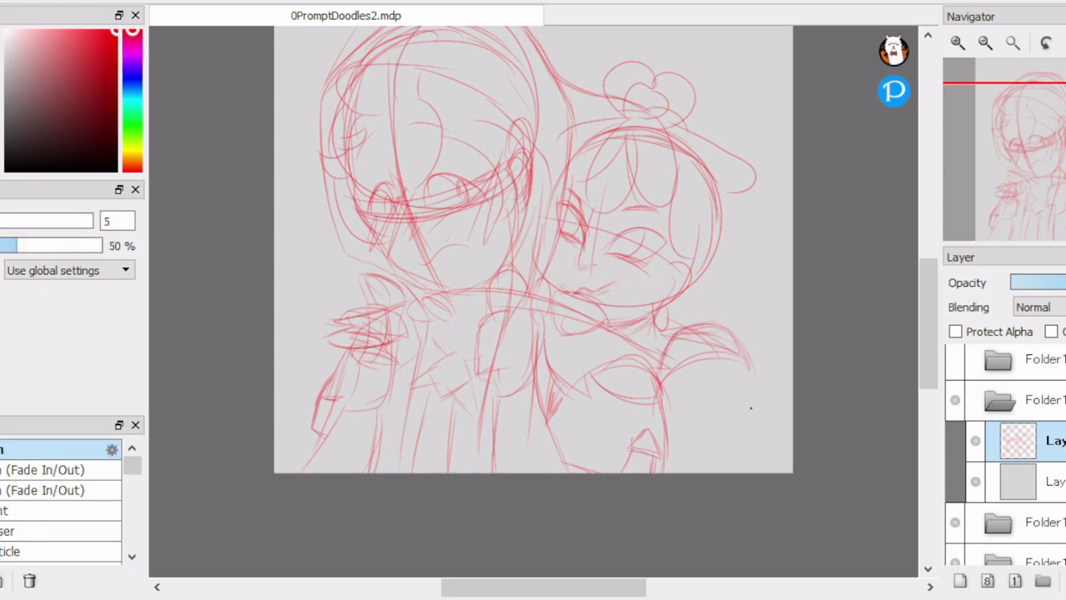
Step: Sketch the second figure's outer arm with its sleeve band, and reinforce the shoulder and chest opening curves
drag(754, 417, 774, 469)
mouse_move(665, 388)
mouse_down()
mouse_move(761, 402)
mouse_move(771, 453)
mouse_up()
drag(743, 348, 771, 458)
drag(662, 334, 736, 327)
drag(593, 385, 659, 362)
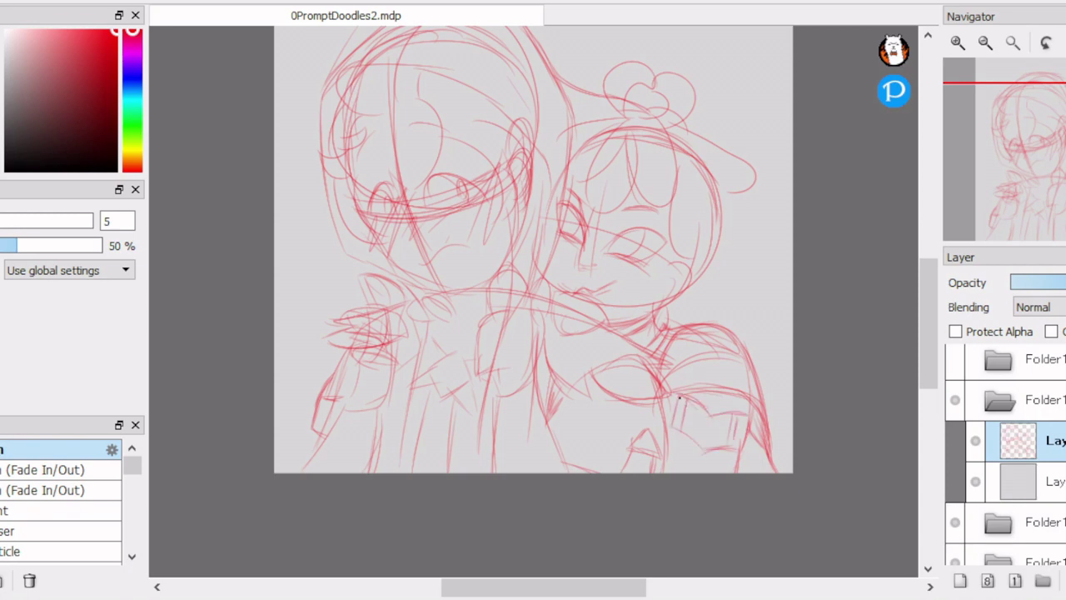
Step: Sketch the second figure's long hair flowing from the crown behind the shoulder, and add strokes along the neck
scroll(678, 397, up, 2)
drag(706, 140, 791, 329)
drag(752, 283, 808, 349)
drag(690, 308, 650, 408)
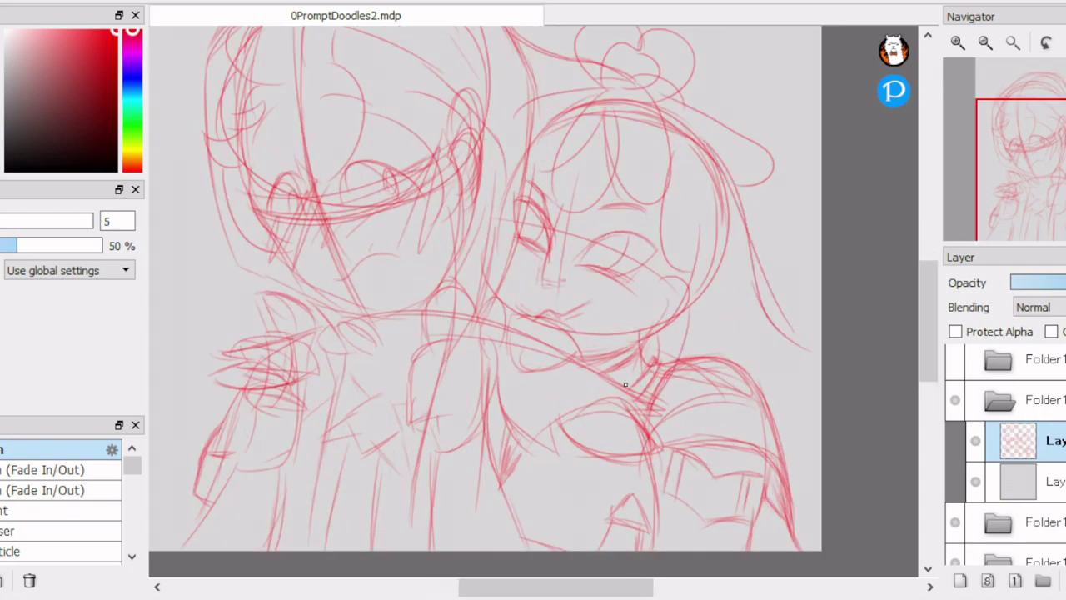
drag(730, 282, 818, 370)
drag(777, 232, 749, 329)
key(ctrl+z)
drag(662, 106, 756, 226)
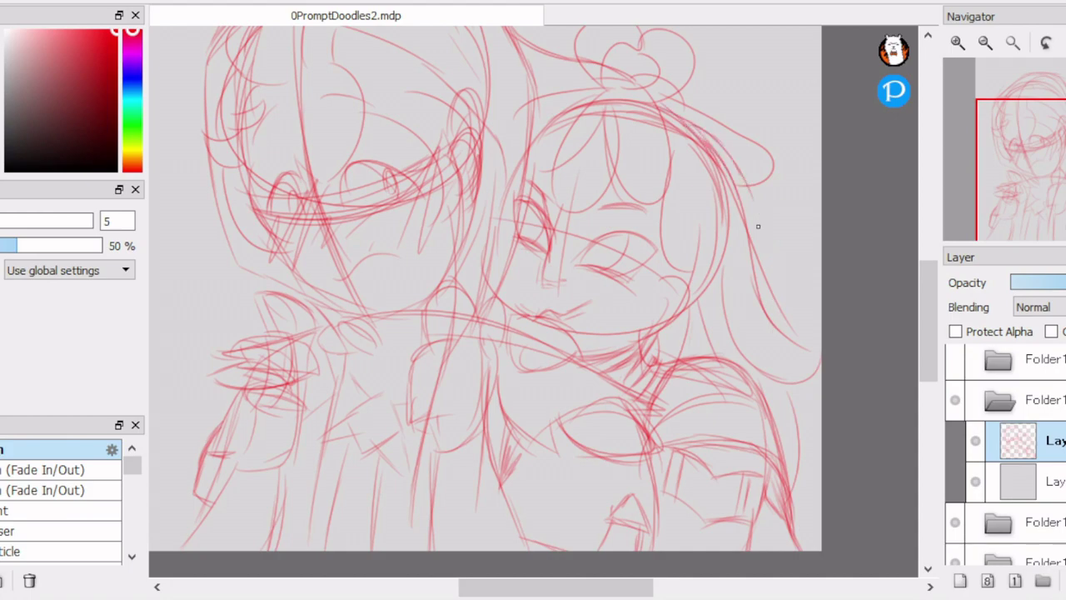
drag(743, 177, 811, 358)
mouse_move(731, 272)
mouse_down()
mouse_move(773, 359)
mouse_move(812, 550)
mouse_up()
scroll(812, 533, down, 2)
scroll(597, 197, up, 1)
drag(657, 265, 621, 213)
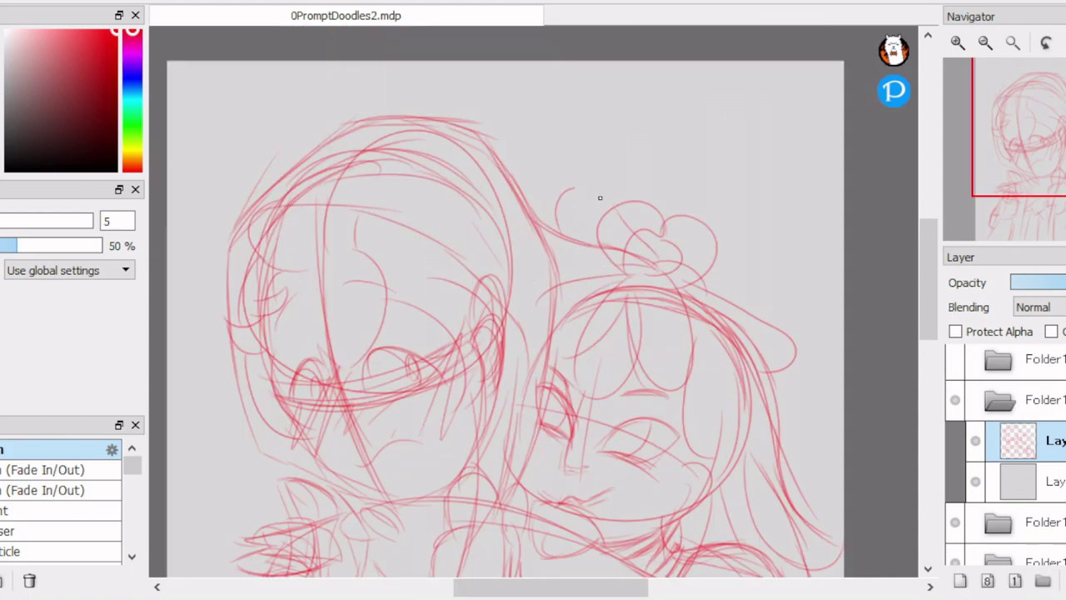
mouse_move(556, 192)
mouse_down()
mouse_move(654, 250)
mouse_move(633, 279)
mouse_up()
Step: Darken the second figure's looped fringe locks and sketch the side hair framing the ear and earring
scroll(653, 249, down, 1)
mouse_move(658, 200)
mouse_down()
mouse_move(679, 275)
mouse_move(691, 267)
mouse_move(645, 275)
mouse_up()
drag(599, 267, 622, 192)
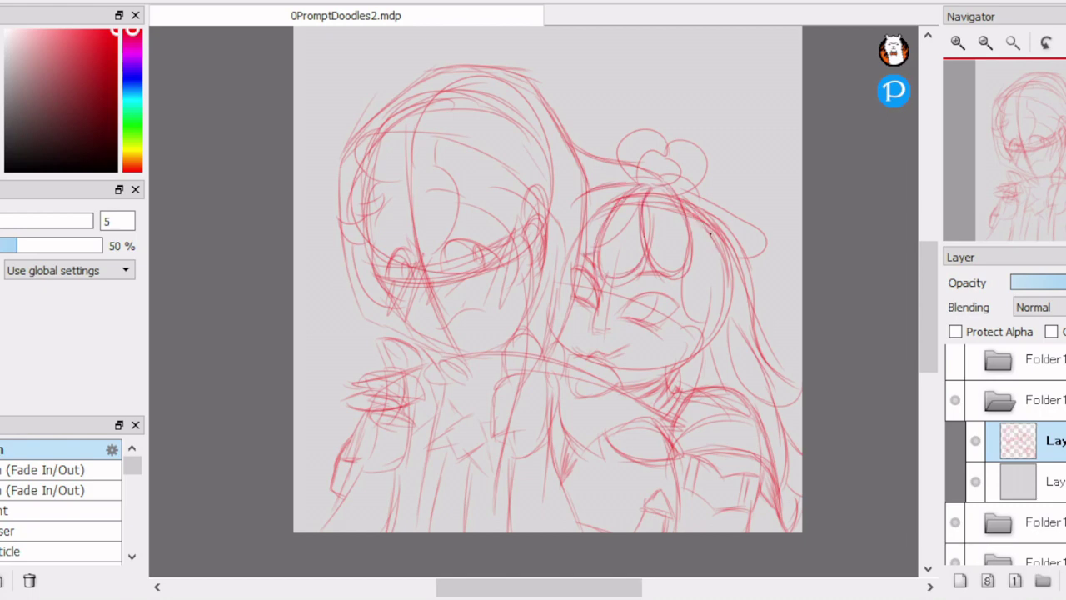
drag(678, 277, 705, 397)
drag(735, 355, 722, 304)
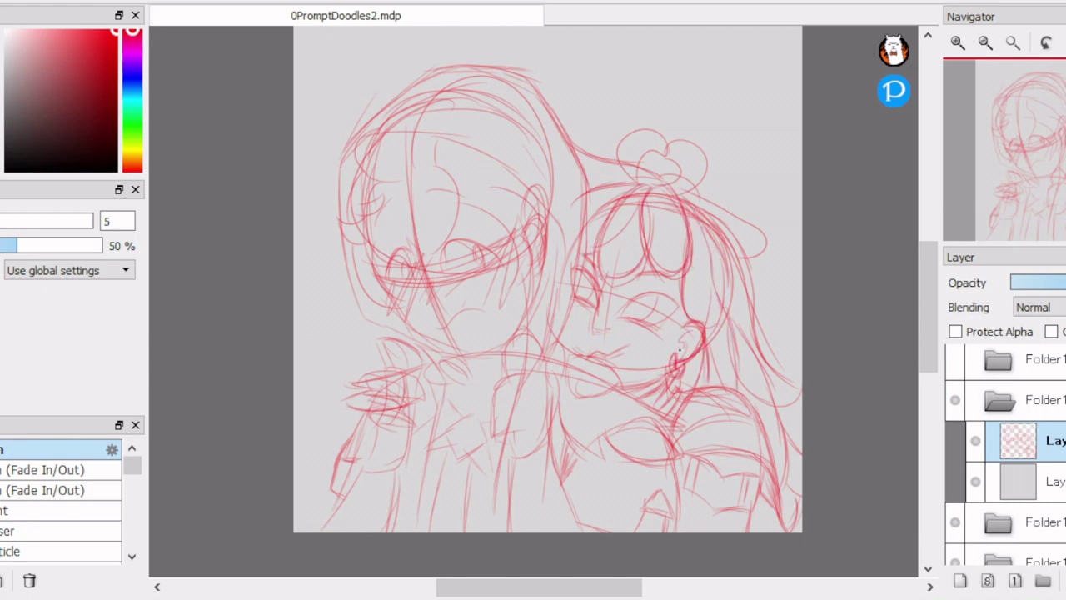
Step: Draw the second figure's two eyebrows below the fringe with bolder angled strokes
scroll(678, 348, up, 2)
drag(514, 123, 543, 148)
drag(513, 105, 555, 164)
drag(615, 149, 699, 123)
mouse_move(704, 103)
mouse_down()
mouse_move(610, 155)
mouse_move(701, 138)
mouse_up()
Step: Define the second figure's eyes with darker upper lids, lower lash lines and irises
mouse_move(493, 142)
mouse_down()
mouse_move(533, 209)
mouse_move(525, 226)
mouse_up()
drag(476, 125, 537, 223)
drag(473, 143, 492, 142)
drag(504, 205, 534, 173)
mouse_move(585, 242)
mouse_down()
mouse_move(707, 212)
mouse_move(741, 218)
mouse_up()
mouse_move(583, 243)
mouse_down()
mouse_move(664, 265)
mouse_move(708, 220)
mouse_move(633, 247)
mouse_up()
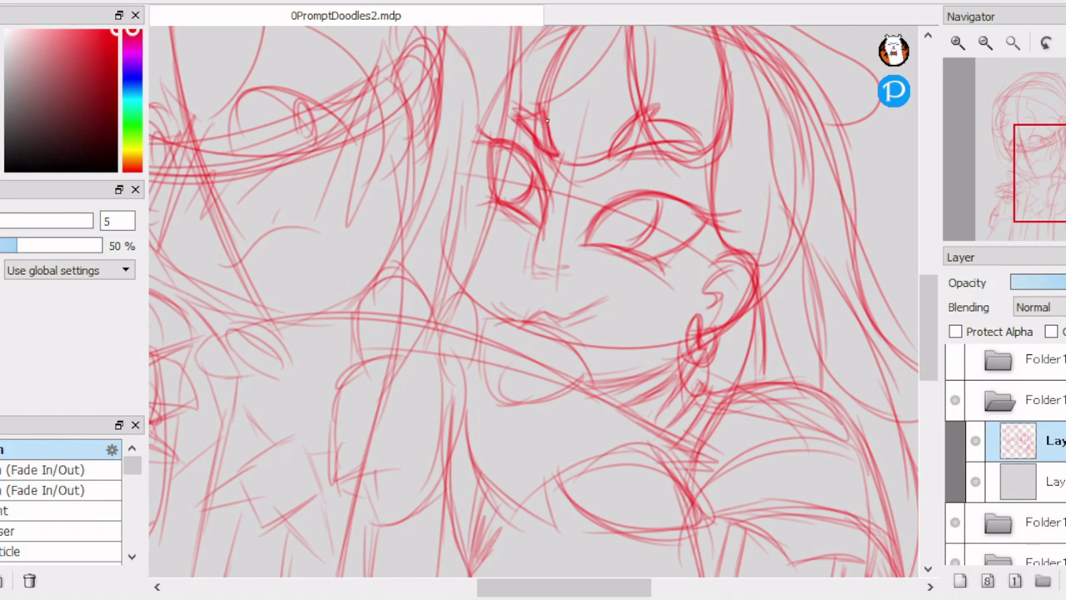
Step: Thicken the second figure's inner eyebrow and rework the lips with darker curved strokes
drag(513, 106, 554, 152)
drag(541, 110, 559, 159)
mouse_move(516, 315)
mouse_down()
mouse_move(571, 298)
mouse_move(583, 316)
mouse_up()
drag(517, 300, 578, 310)
Step: Define the second figure's face edge and the long hair strand hanging between the two figures
scroll(583, 304, down, 3)
scroll(558, 342, up, 3)
drag(539, 98, 503, 216)
drag(529, 130, 483, 344)
drag(489, 297, 481, 487)
Step: Sketch the second figure's curled fingers beneath the lips, erasing and redrawing parts of the hand
drag(501, 247, 515, 353)
mouse_move(509, 271)
mouse_down()
mouse_move(544, 286)
mouse_move(540, 354)
mouse_up()
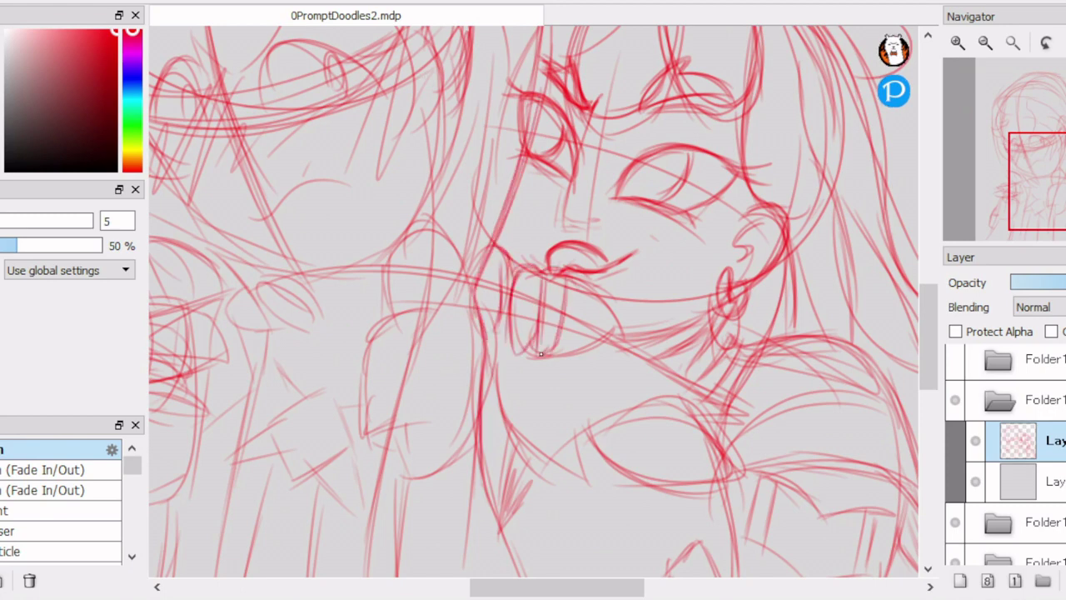
drag(551, 275, 569, 358)
mouse_move(587, 287)
mouse_down()
mouse_move(574, 345)
mouse_move(574, 287)
mouse_move(541, 354)
mouse_up()
key(e)
key(b)
drag(513, 284, 606, 291)
mouse_move(513, 291)
mouse_down()
mouse_move(524, 300)
mouse_move(524, 358)
mouse_up()
drag(546, 296, 533, 363)
drag(587, 312, 550, 350)
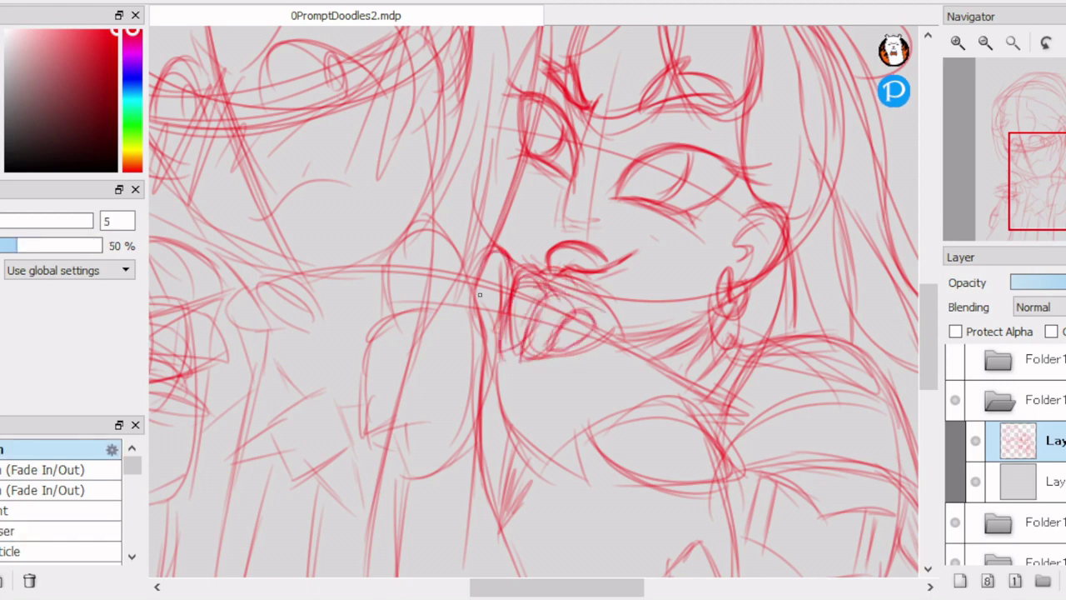
Step: Outline the outer edge of the second figure's hand and extend its line across to the shoulder
drag(504, 268, 488, 326)
drag(508, 262, 513, 288)
drag(585, 308, 620, 341)
drag(604, 333, 753, 415)
Step: Darken the second figure's chest opening and the pointed neckline edge of the dress beneath the hand
drag(583, 392, 754, 487)
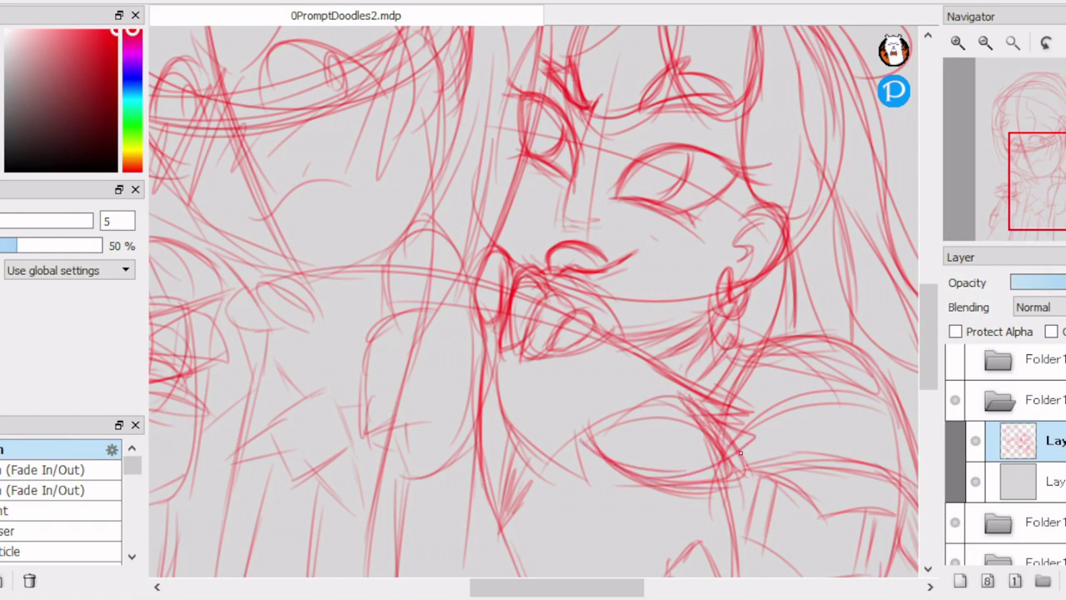
drag(581, 429, 741, 485)
drag(604, 392, 495, 495)
drag(501, 410, 495, 501)
Step: Define the raised thumb and the top edge of the fist below the first figure's chin
scroll(494, 501, down, 5)
scroll(459, 302, left, 5)
scroll(459, 303, up, 2)
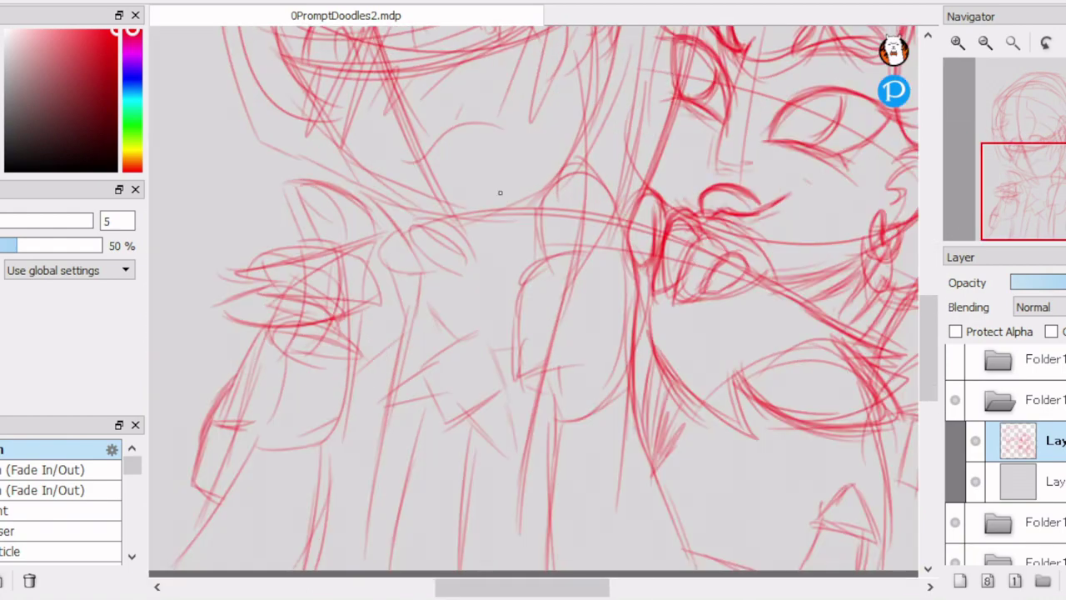
drag(545, 254, 575, 174)
drag(588, 173, 624, 235)
drag(539, 216, 621, 208)
drag(556, 188, 522, 288)
Step: Define the lower edge of the central fist and darken the handle line running down from it
mouse_move(533, 310)
mouse_down()
mouse_move(596, 302)
mouse_move(554, 302)
mouse_up()
drag(571, 354, 587, 343)
drag(514, 383, 583, 340)
mouse_move(528, 379)
mouse_down()
mouse_move(537, 432)
mouse_move(562, 426)
mouse_up()
mouse_move(526, 383)
mouse_down()
mouse_move(536, 397)
mouse_move(521, 530)
mouse_up()
scroll(521, 530, down, 3)
drag(525, 317, 516, 440)
Step: Define the curled finger contours and knuckle lines of the central fist with darker strokes
scroll(469, 262, up, 2)
drag(498, 250, 483, 301)
drag(488, 262, 559, 233)
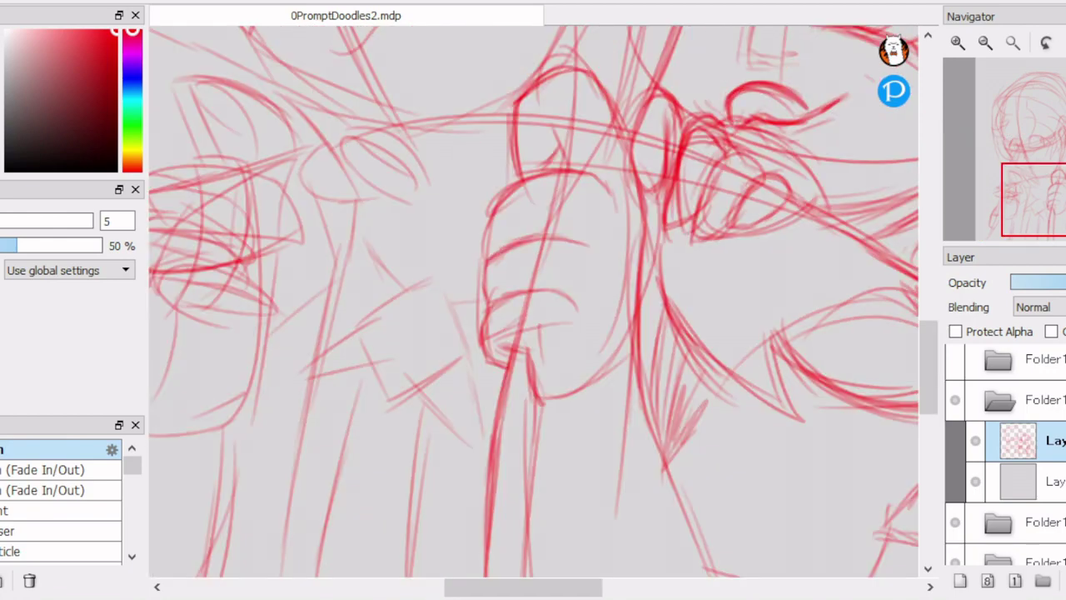
scroll(533, 300, up, 2)
scroll(533, 300, right, 1)
drag(483, 237, 583, 204)
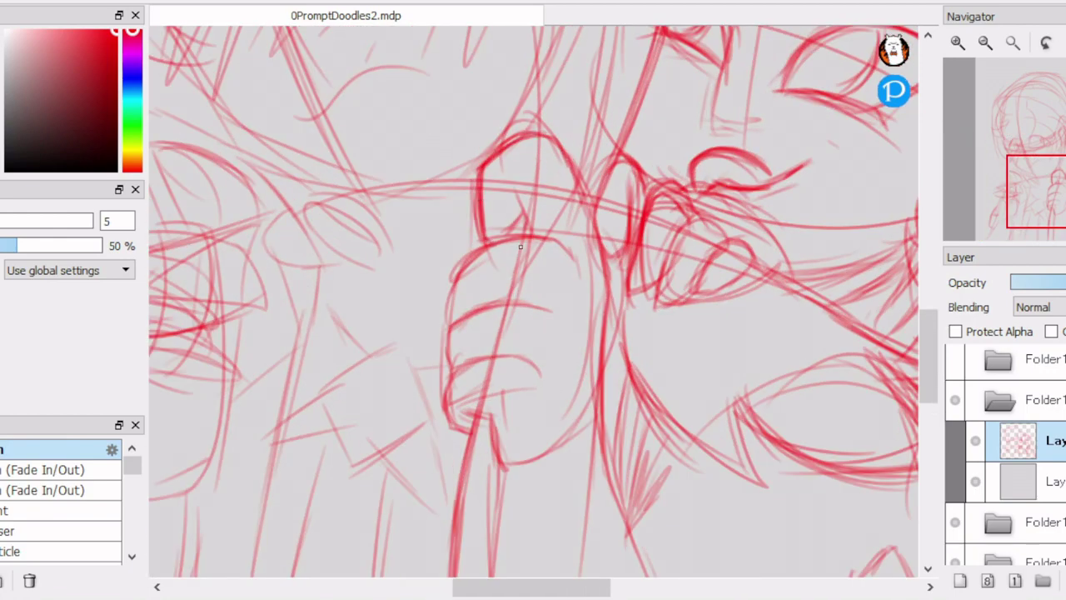
scroll(520, 247, down, 1)
drag(497, 243, 454, 312)
mouse_move(577, 244)
mouse_down()
mouse_move(457, 311)
mouse_move(450, 341)
mouse_up()
mouse_move(482, 305)
mouse_down()
mouse_move(558, 293)
mouse_move(565, 306)
mouse_up()
drag(489, 350, 539, 348)
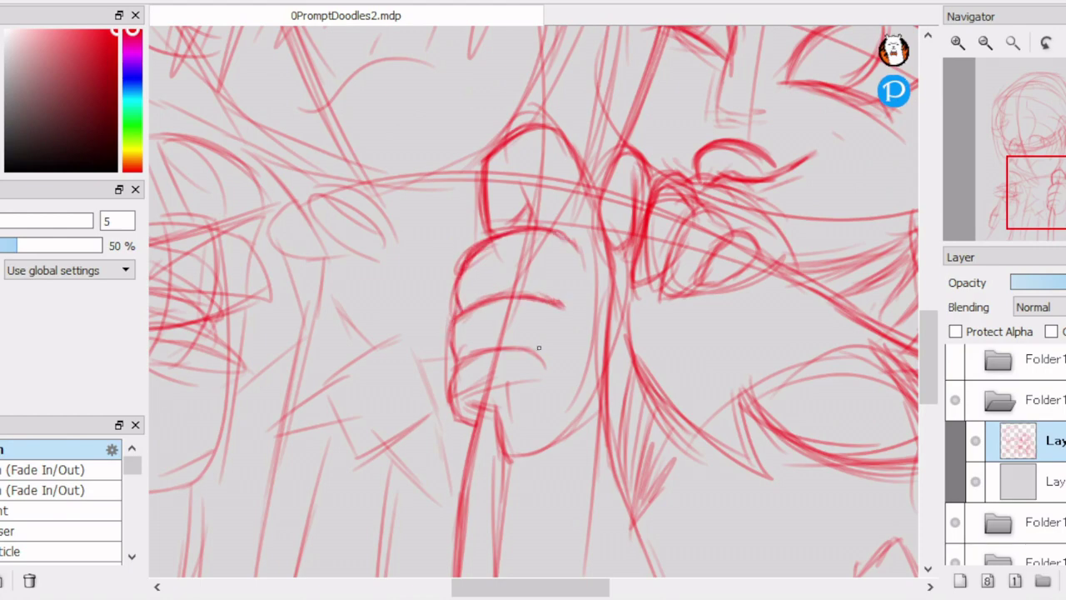
Step: Darken the far side of the handle below the fist and the second figure's torso line beside it
scroll(447, 388, down, 1)
drag(524, 300, 523, 510)
drag(527, 367, 523, 508)
drag(629, 283, 675, 459)
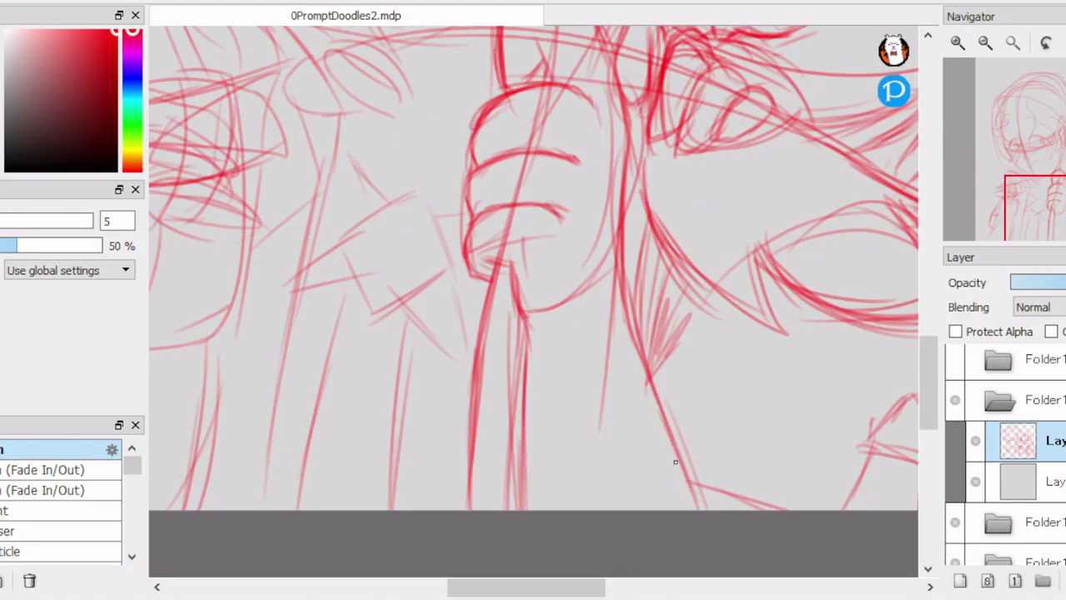
Step: Draw the first figure's inner arm line from the shoulder to the canvas bottom, undoing the stray strokes
scroll(539, 225, down, 1)
scroll(539, 225, up, 1)
mouse_move(415, 146)
mouse_down()
mouse_move(548, 310)
mouse_move(507, 480)
mouse_up()
drag(514, 416, 500, 550)
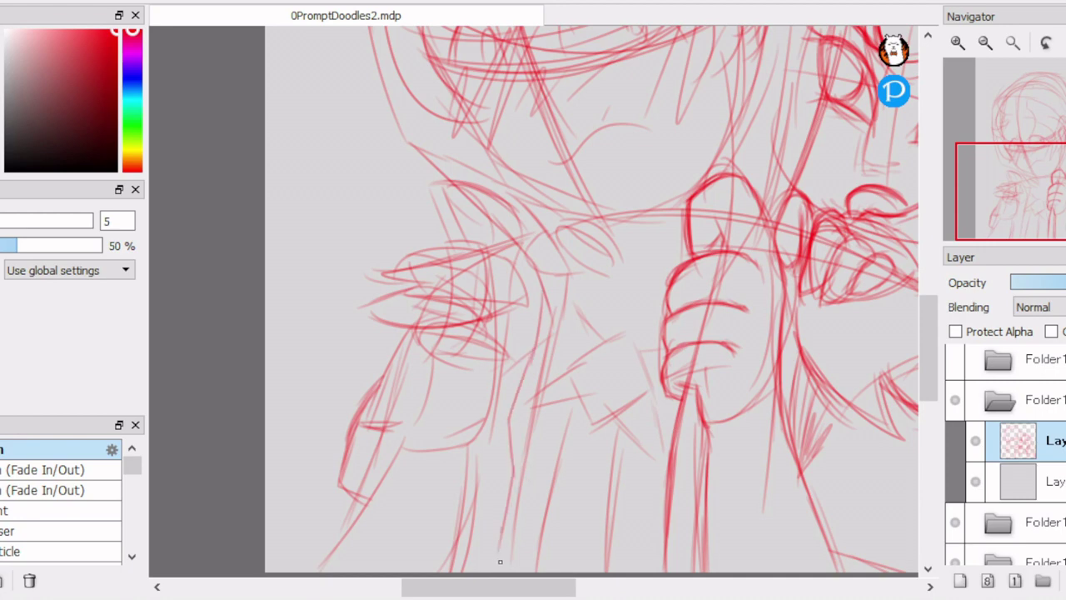
drag(510, 484, 496, 569)
mouse_move(511, 421)
mouse_down()
mouse_move(537, 271)
mouse_move(527, 250)
mouse_up()
drag(563, 248, 546, 372)
key(ctrl+z)
key(ctrl+z)
drag(543, 271, 536, 300)
drag(507, 183, 497, 217)
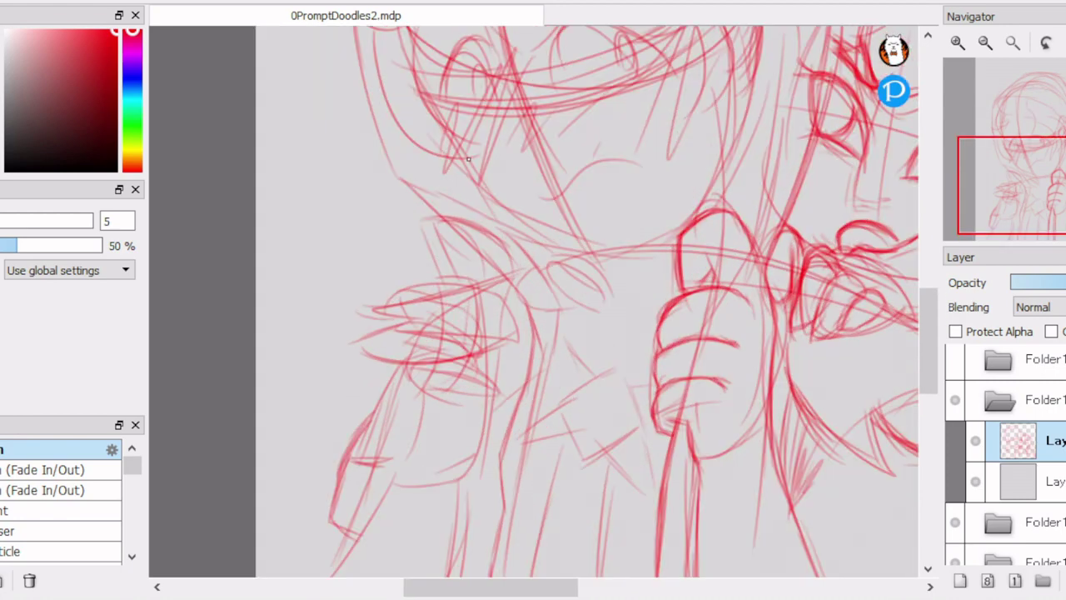
Step: Darken the first figure's jawline and chin, and draw the collar line running down beneath the jaw
drag(470, 160, 661, 233)
drag(543, 280, 516, 337)
drag(572, 243, 538, 456)
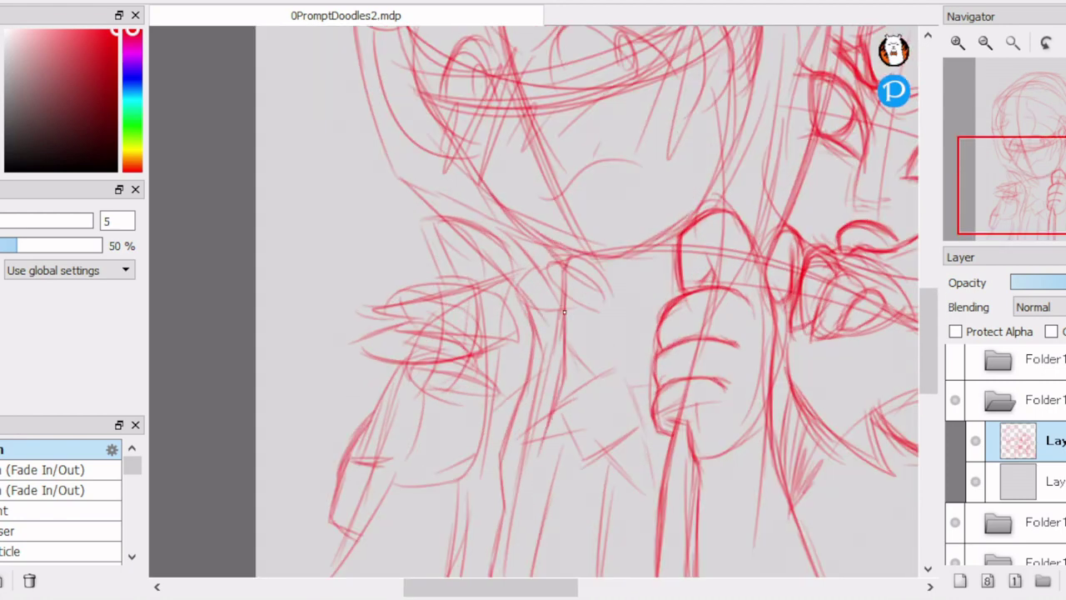
Step: Draw the first figure's coat edge from beneath the collar down towards the canvas bottom
drag(565, 365, 525, 525)
scroll(579, 195, down, 3)
drag(557, 155, 535, 305)
drag(550, 130, 507, 331)
scroll(506, 331, up, 1)
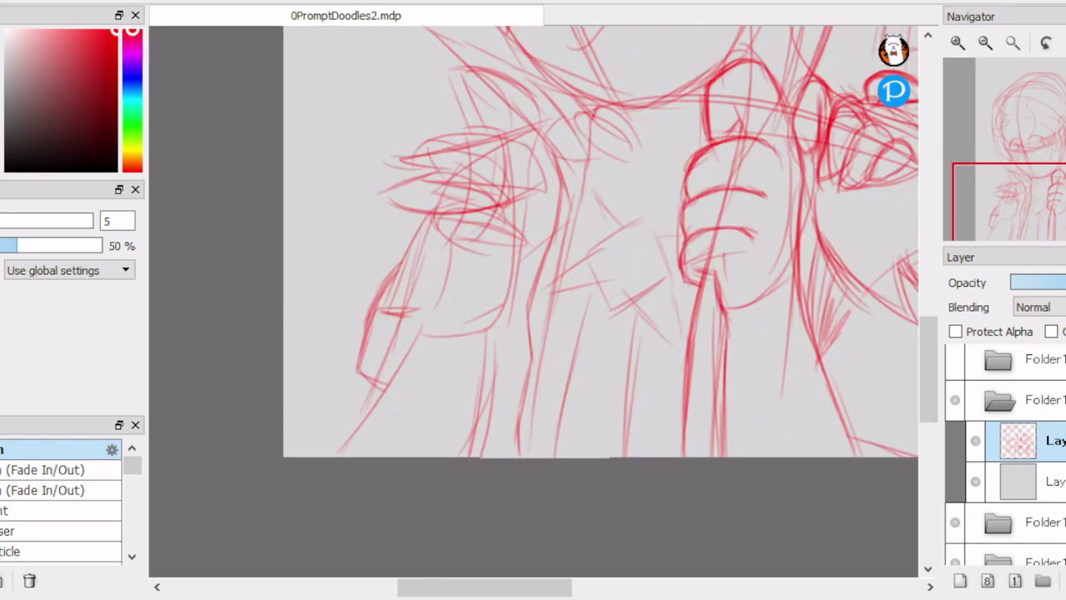
Step: Erase the rough arm line beside the outer hand and redraw the coat edge down to the canvas bottom
key(e)
drag(529, 296, 515, 456)
key(b)
drag(583, 131, 530, 457)
key(ctrl+z)
Step: Darken the first figure's wrist edge and the inner edge of the tapered shape below the outer hand
drag(533, 227, 506, 302)
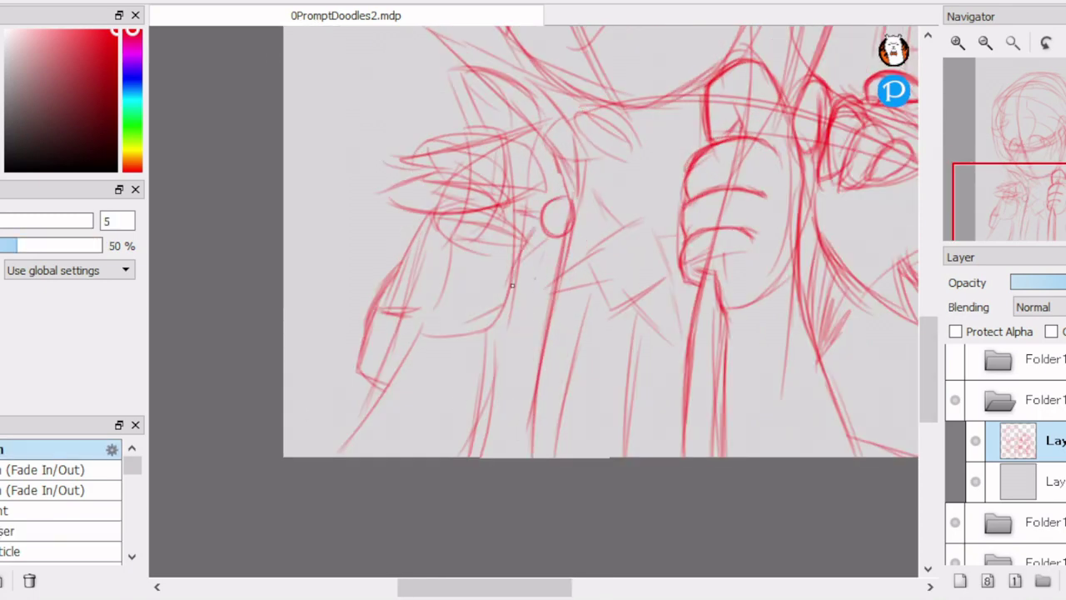
drag(520, 254, 493, 330)
drag(446, 288, 403, 358)
drag(453, 330, 417, 336)
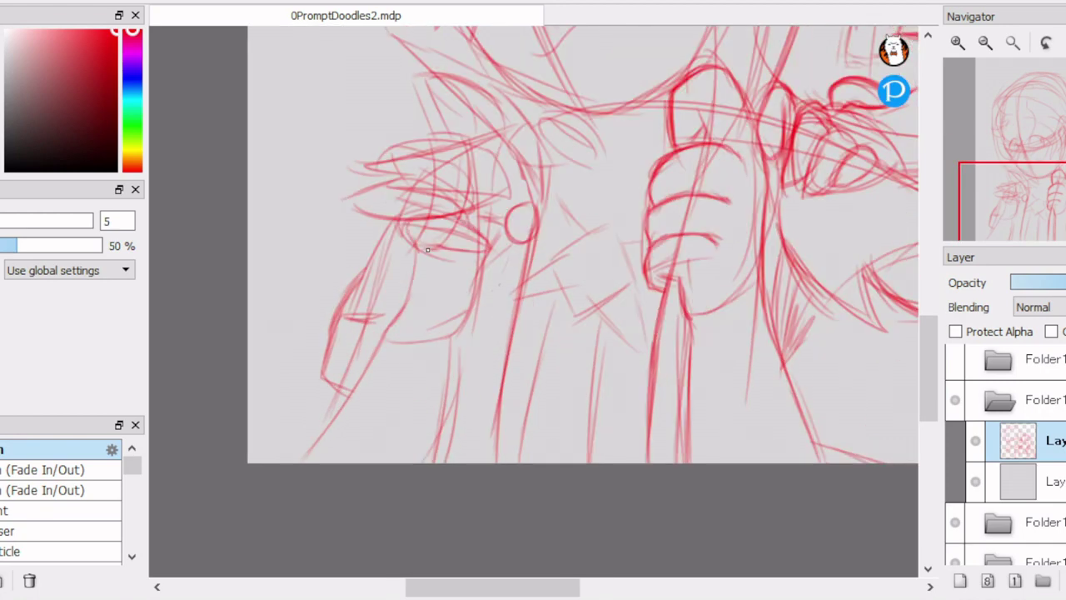
Step: Define the curled fingers and raised thumb of the first figure's outer hand with darker rounded strokes
mouse_move(410, 212)
mouse_down()
mouse_move(376, 197)
mouse_move(466, 208)
mouse_move(476, 250)
mouse_up()
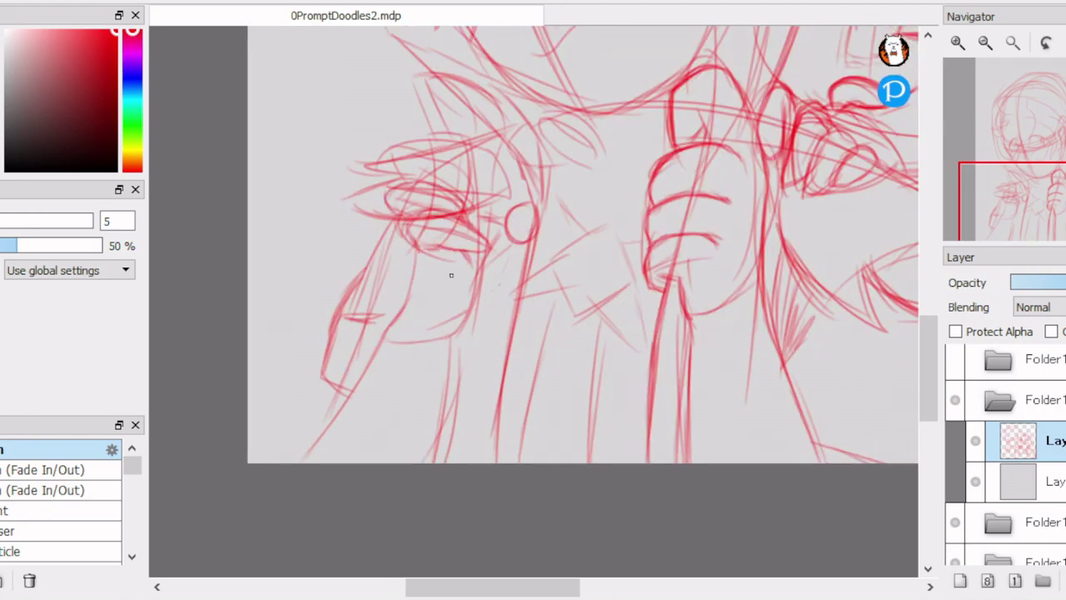
mouse_move(437, 169)
mouse_down()
mouse_move(463, 193)
mouse_move(433, 170)
mouse_up()
scroll(483, 241, up, 3)
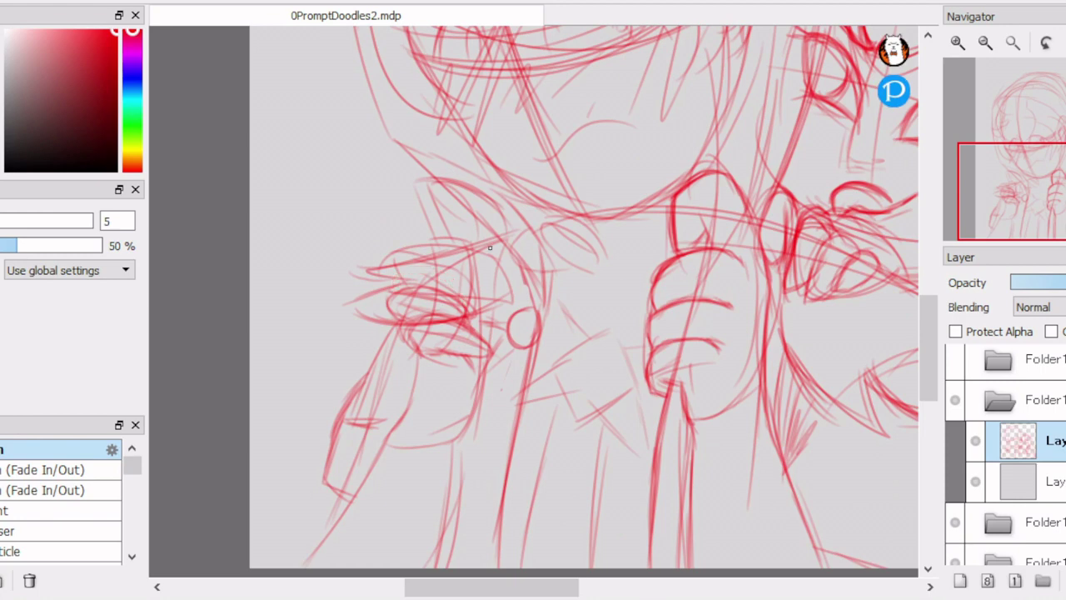
mouse_move(411, 244)
mouse_down()
mouse_move(476, 275)
mouse_move(453, 284)
mouse_up()
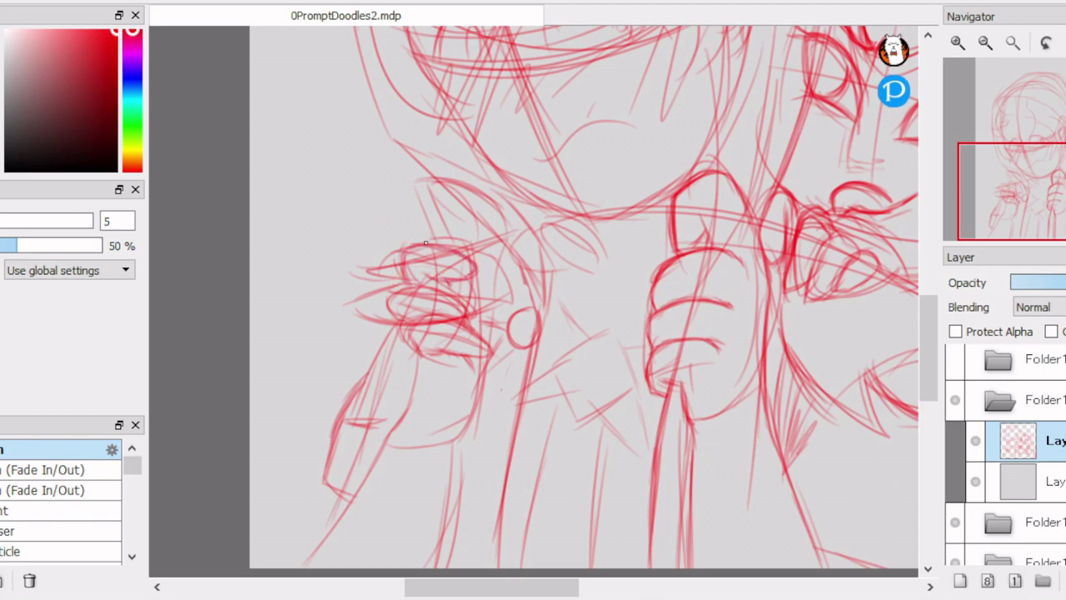
mouse_move(425, 243)
mouse_down()
mouse_move(456, 188)
mouse_move(448, 218)
mouse_up()
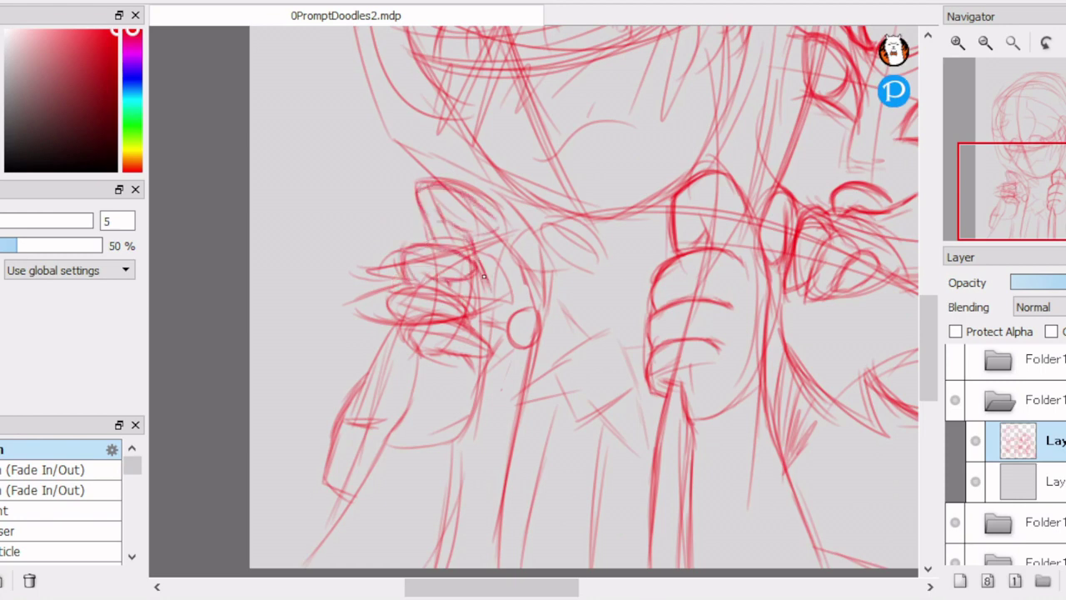
mouse_move(483, 276)
mouse_down()
mouse_move(481, 400)
mouse_move(490, 248)
mouse_up()
Step: Darken the outer hand's wrist and extend the forearm and sleeve lines to the canvas bottom
drag(489, 320, 472, 433)
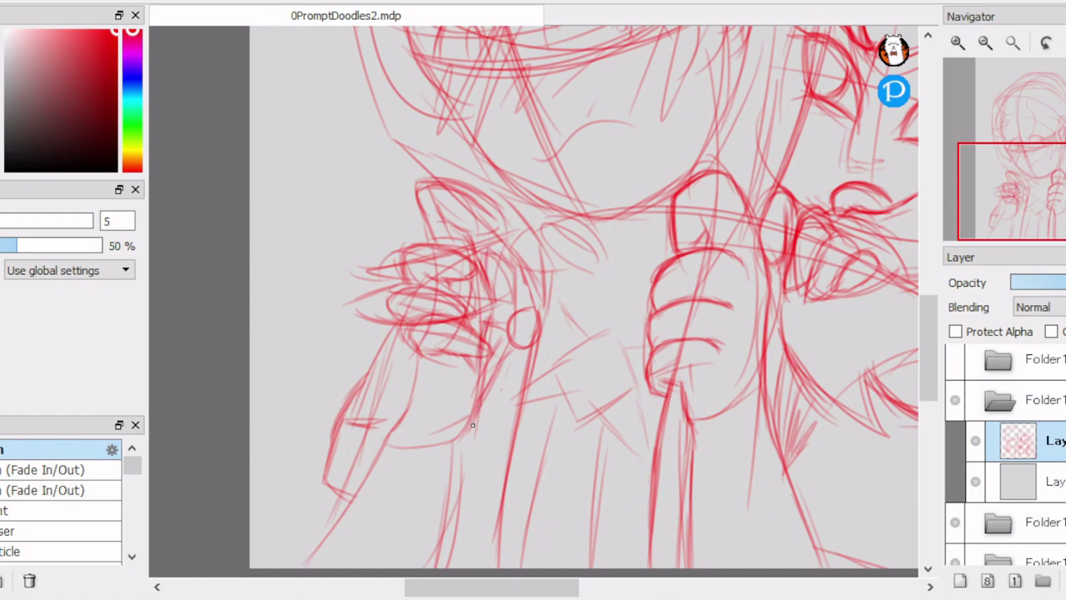
scroll(488, 405, down, 2)
scroll(488, 404, up, 2)
drag(516, 304, 505, 379)
drag(510, 333, 491, 462)
drag(495, 364, 492, 411)
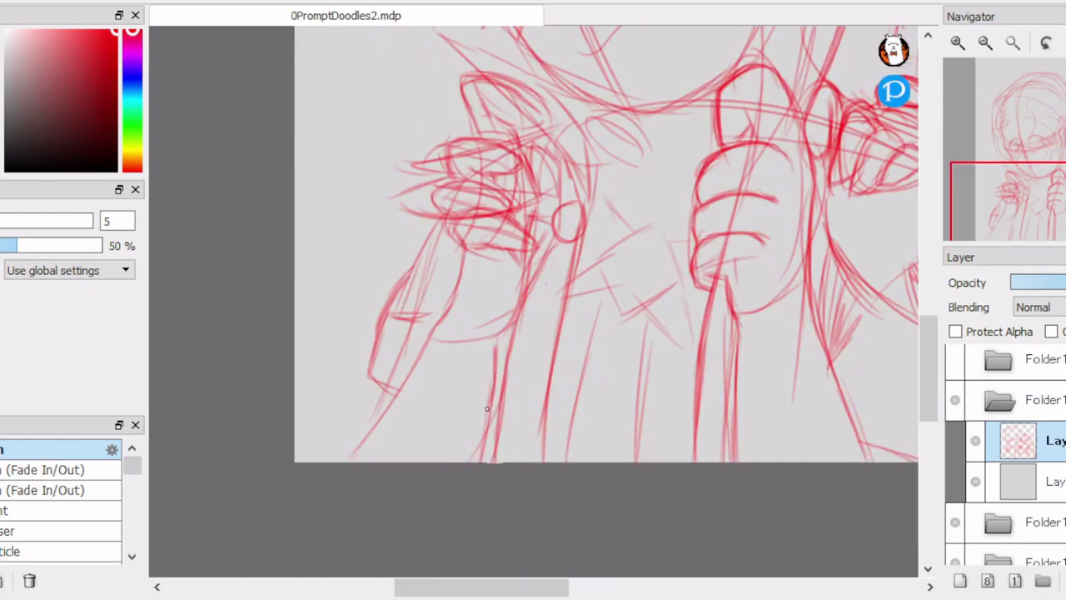
drag(384, 388, 350, 462)
Step: Draw the first figure's slanted open mouth with a thicker upper lip curve and a closed lower edge
drag(599, 44, 568, 209)
scroll(568, 209, up, 2)
scroll(568, 209, up, 1)
drag(406, 311, 560, 235)
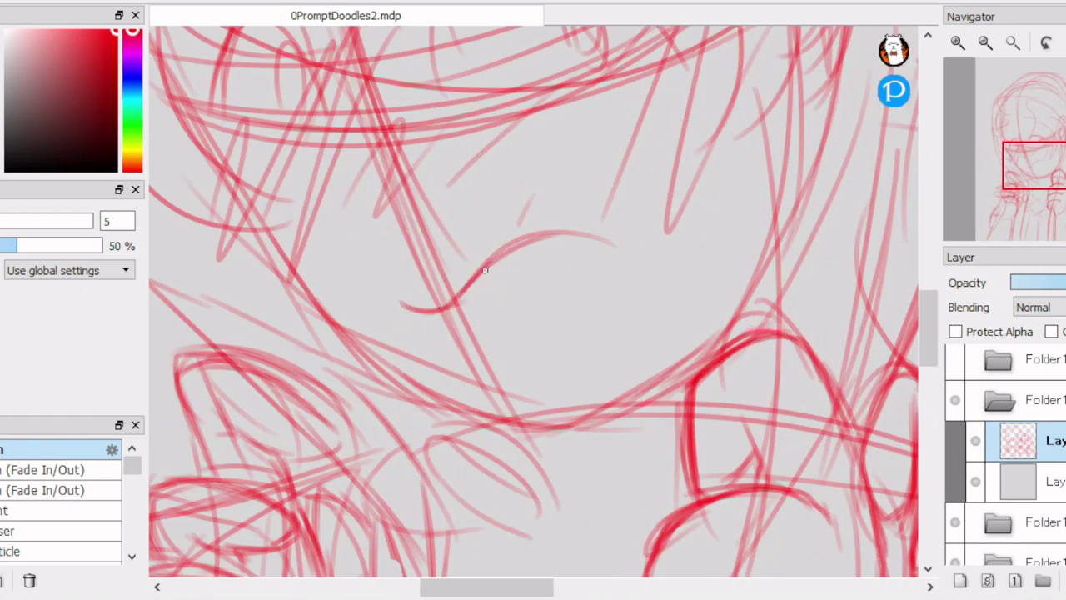
drag(481, 273, 617, 254)
drag(416, 341, 620, 258)
mouse_move(463, 295)
mouse_down()
mouse_move(566, 242)
mouse_move(462, 298)
mouse_move(502, 318)
mouse_move(587, 266)
mouse_up()
Step: Darken the upper lid and lash line of the first figure's smaller, far eye
scroll(489, 287, down, 1)
mouse_move(317, 197)
mouse_down()
mouse_move(311, 223)
mouse_move(365, 163)
mouse_up()
mouse_move(287, 242)
mouse_down()
mouse_move(358, 160)
mouse_move(363, 177)
mouse_move(316, 225)
mouse_up()
Step: Define the first figure's larger eye with a thick arched upper lash, outer lashes and a curved lower lid
scroll(400, 191, up, 1)
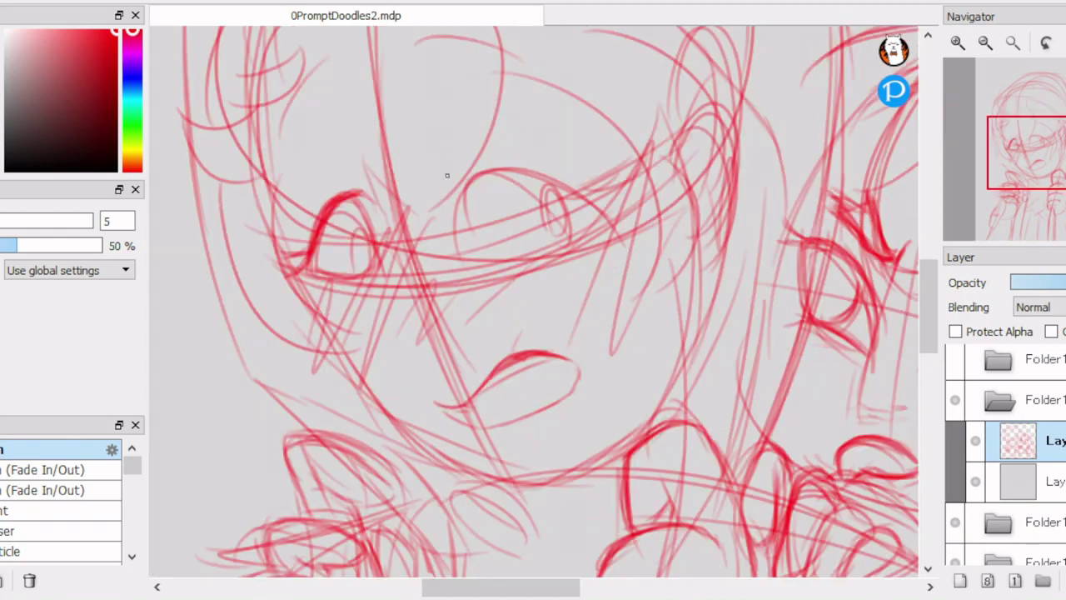
mouse_move(433, 179)
mouse_down()
mouse_move(508, 160)
mouse_move(583, 218)
mouse_move(626, 226)
mouse_up()
drag(578, 223, 643, 248)
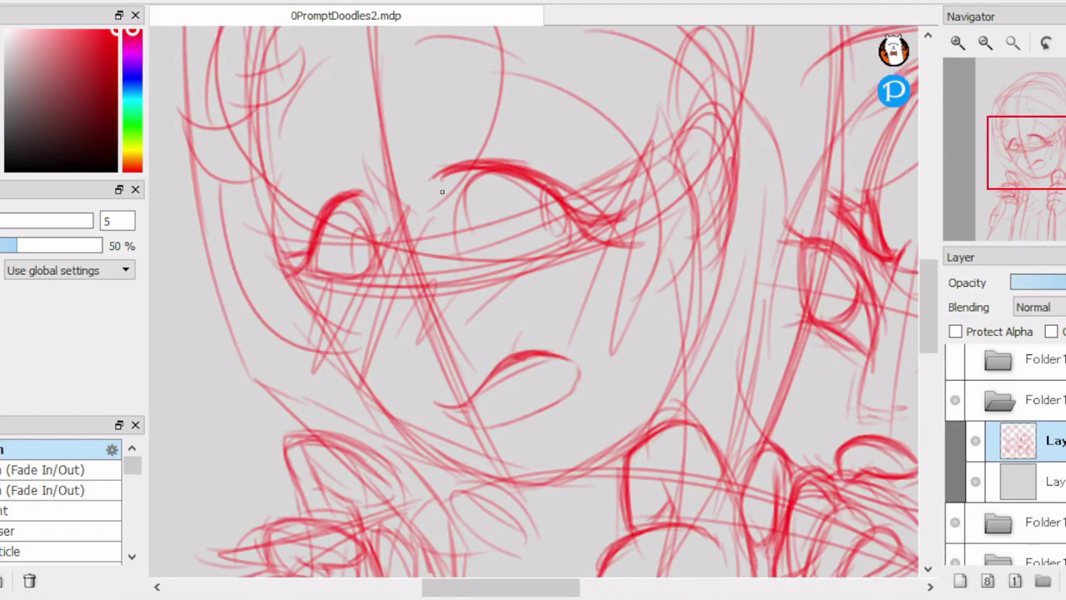
drag(436, 166, 448, 213)
drag(445, 194, 563, 249)
drag(455, 240, 583, 235)
drag(429, 168, 492, 258)
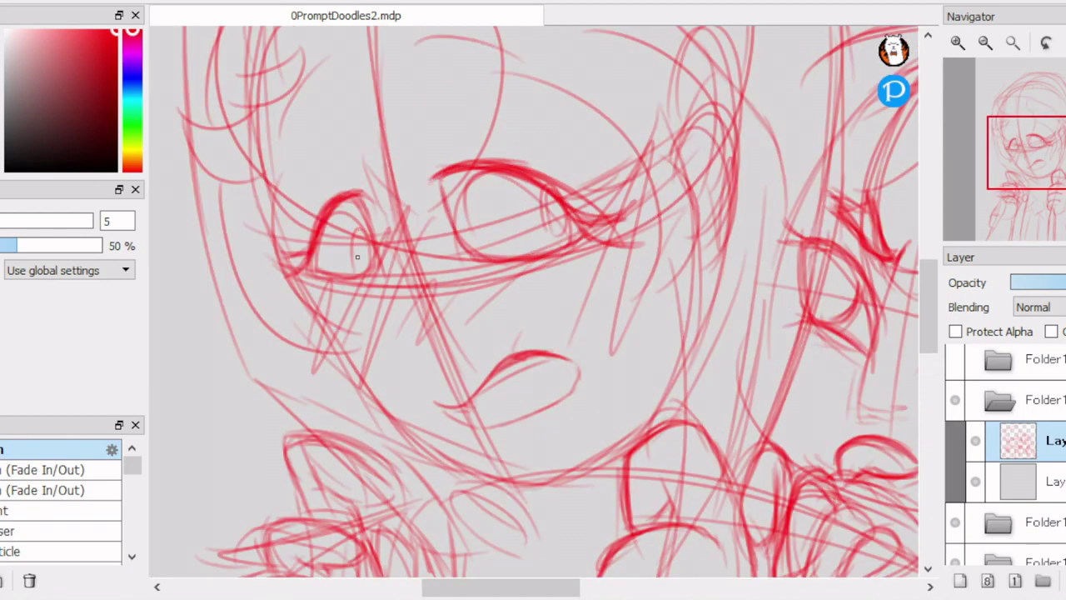
Step: Darken the first figure's narrow pupils and outline both slanted, worried eyebrows above the eyes
scroll(358, 257, down, 3)
scroll(446, 272, up, 3)
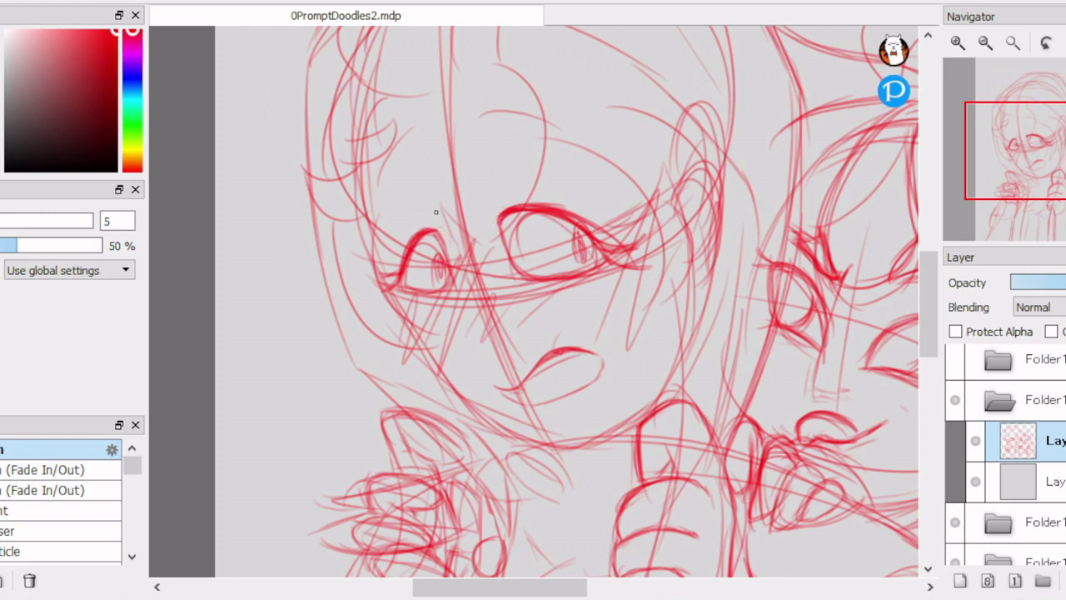
drag(425, 100, 376, 185)
drag(465, 90, 566, 129)
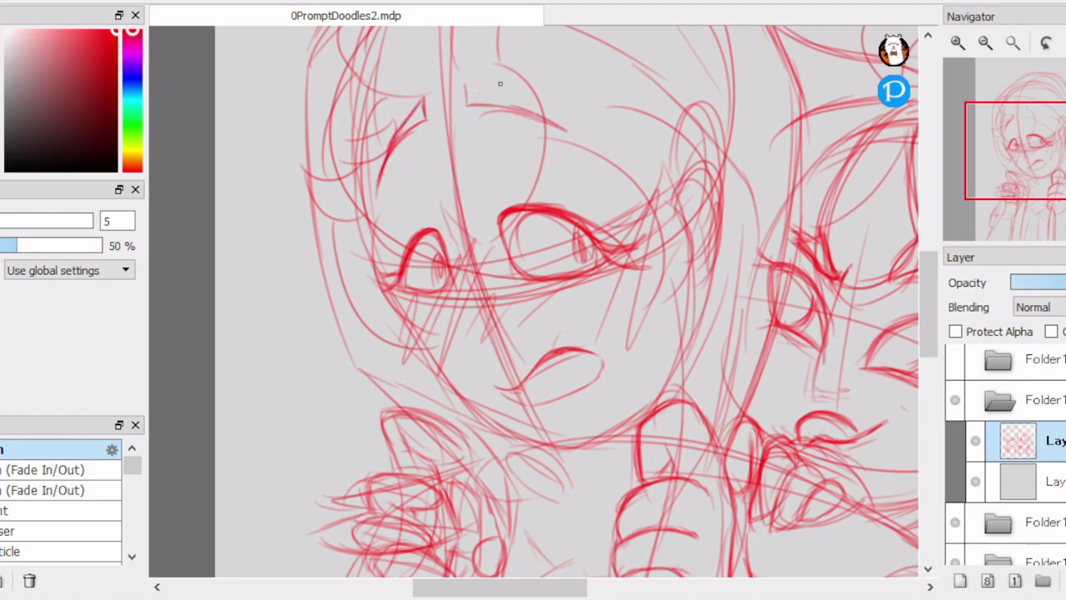
drag(467, 81, 579, 131)
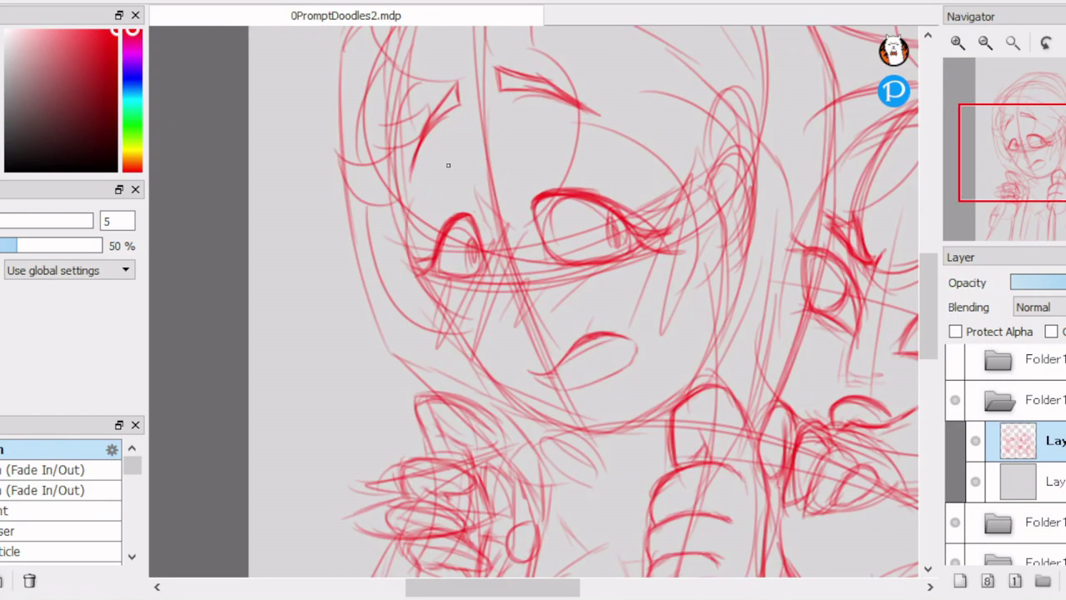
Step: Darken the first figure's flicked hair tufts beside the far temple, the cheek-side hair edge and the fringe tip between the eyes
drag(376, 51, 358, 120)
mouse_move(416, 98)
mouse_down()
mouse_move(367, 146)
mouse_move(333, 158)
mouse_up()
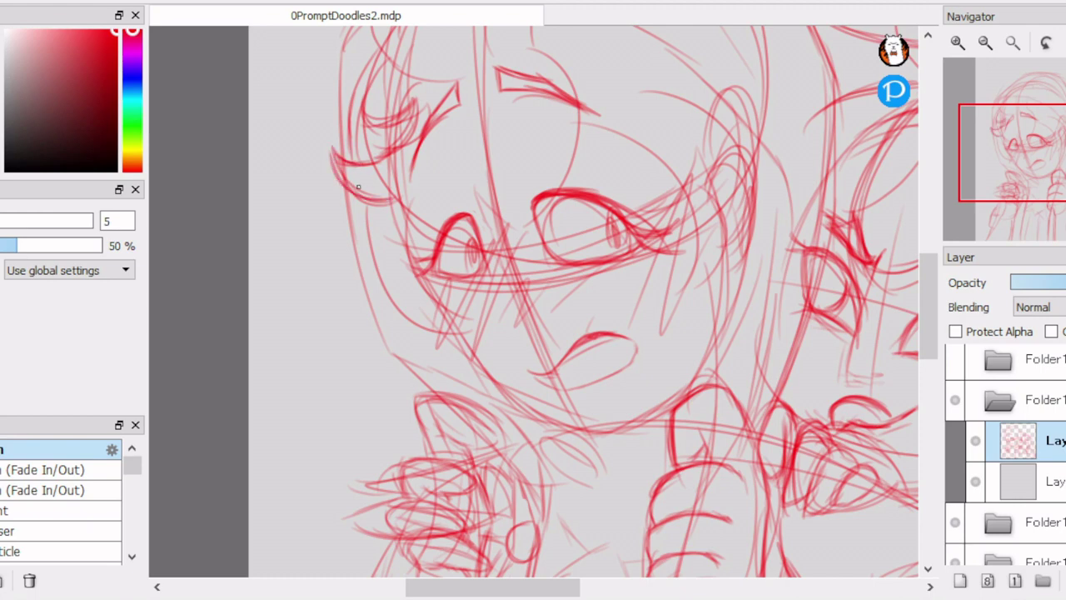
drag(358, 200, 392, 283)
mouse_move(374, 262)
mouse_down()
mouse_move(474, 321)
mouse_move(400, 195)
mouse_move(491, 233)
mouse_up()
drag(472, 183, 566, 187)
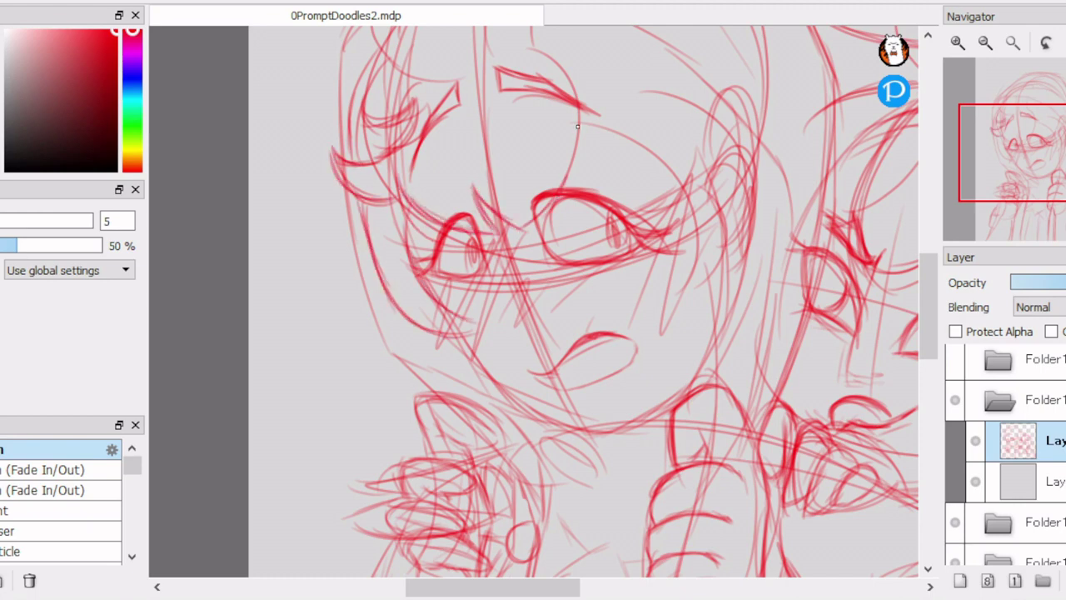
Step: Darken the first figure's curved fringe locks over the larger eye and the hair strands around the ear
drag(581, 79, 559, 191)
drag(583, 100, 688, 205)
key(ctrl+z)
drag(697, 161, 654, 241)
drag(701, 201, 671, 313)
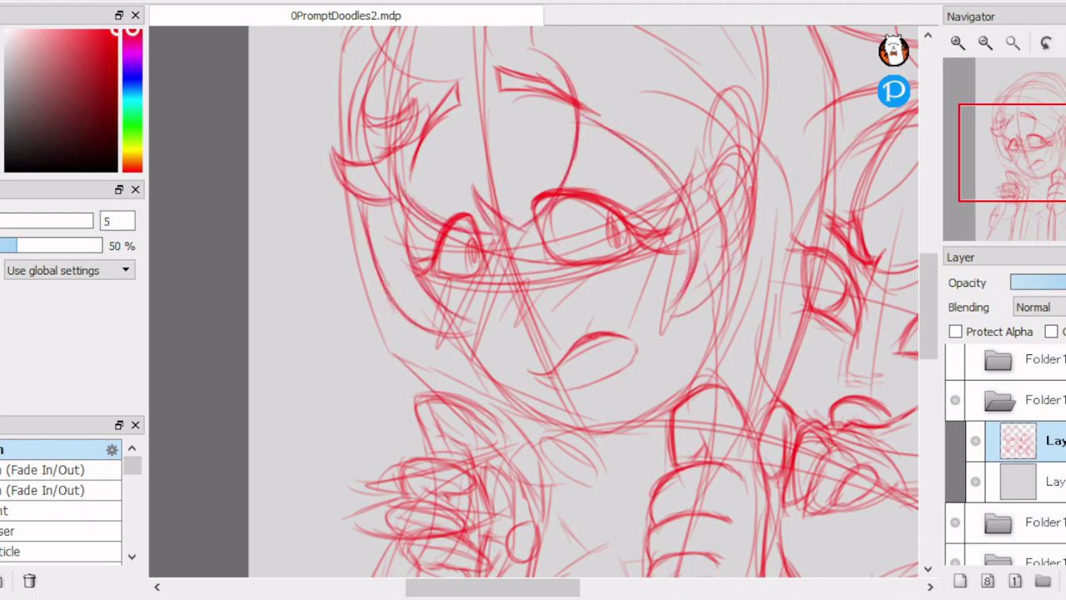
drag(746, 188, 713, 305)
drag(753, 125, 698, 122)
Step: Draw the curved band across the first figure's forehead and continue it down past the ear
scroll(698, 122, down, 5)
scroll(417, 333, up, 6)
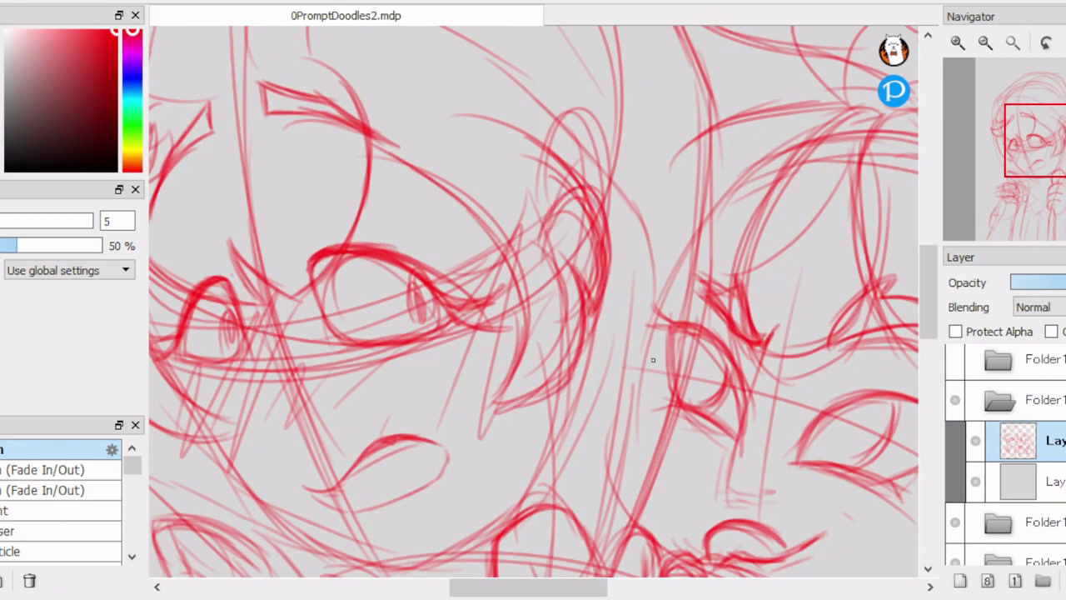
scroll(291, 81, down, 1)
mouse_move(242, 134)
mouse_down()
mouse_move(588, 157)
mouse_move(676, 325)
mouse_up()
drag(677, 268, 651, 500)
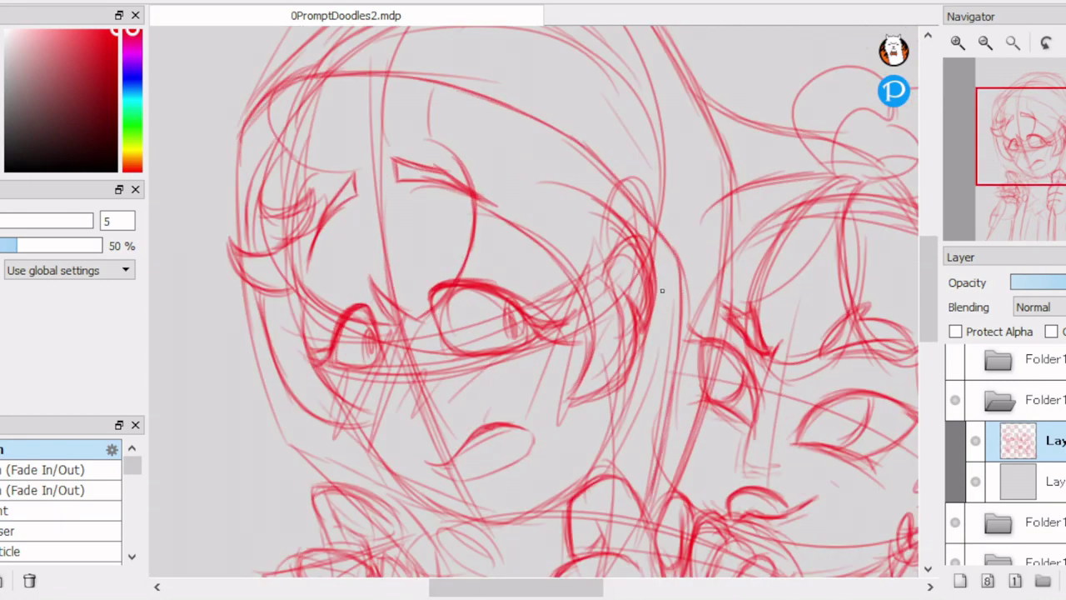
Step: Darken the straight hair strand falling from the first figure's ear to the central fist
scroll(670, 304, down, 2)
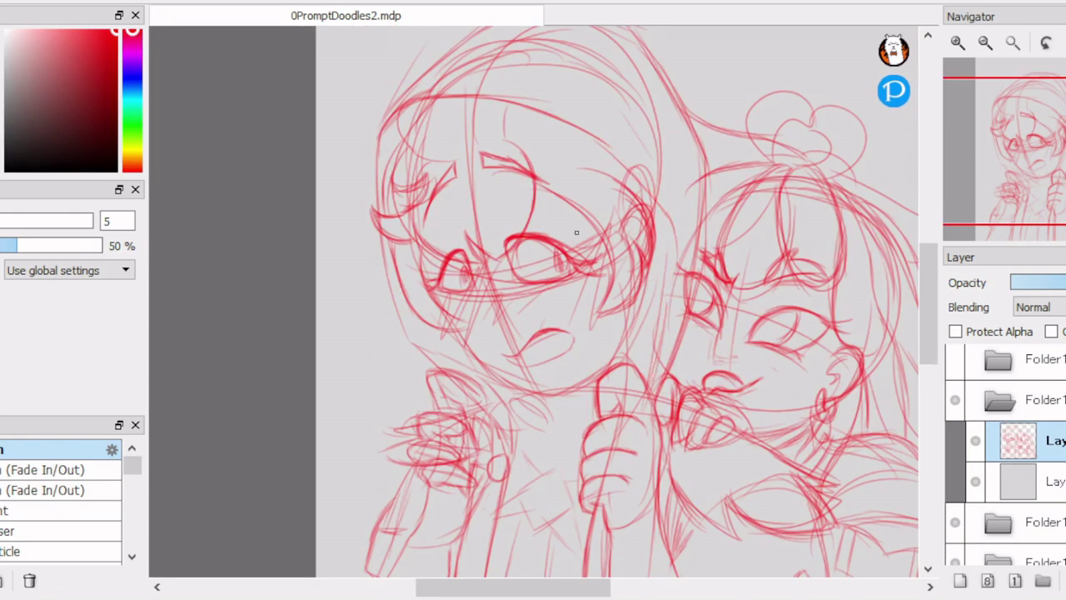
drag(612, 206, 624, 291)
drag(621, 175, 629, 358)
scroll(500, 249, up, 1)
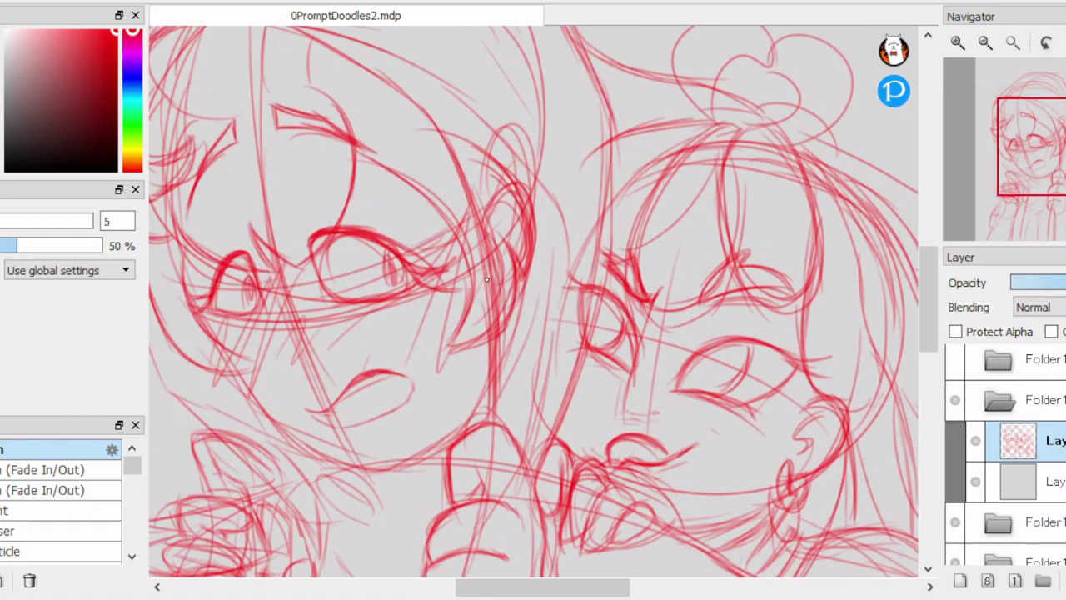
Step: Darken the first figure's hair along the near temple and the outer hair edge running down to the collar
scroll(380, 107, down, 1)
drag(380, 108, 503, 284)
mouse_move(253, 150)
mouse_down()
mouse_move(316, 383)
mouse_move(379, 470)
mouse_up()
drag(367, 400, 395, 416)
Step: Draw the first figure's neckline edge and the diamond-shaped brooch at its base
scroll(391, 417, up, 1)
drag(420, 333, 462, 396)
mouse_move(508, 441)
mouse_down()
mouse_move(488, 400)
mouse_move(423, 414)
mouse_up()
drag(458, 406, 422, 478)
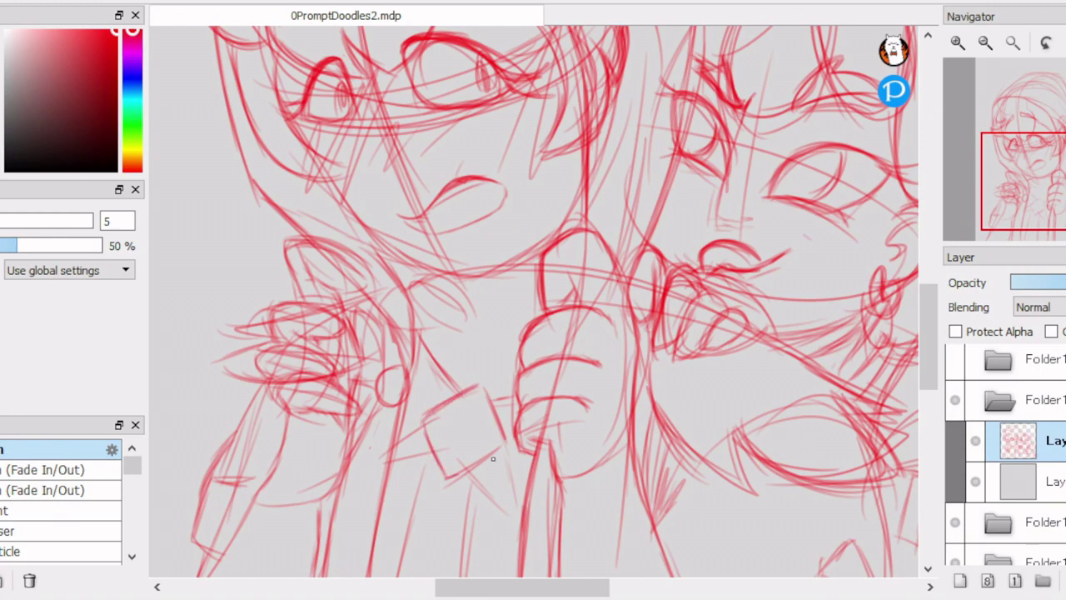
Step: Draw the pointed ribbon ends on both sides of the brooch and the coat fold lines beneath it
drag(453, 438, 504, 474)
drag(428, 423, 375, 458)
drag(505, 443, 516, 495)
drag(475, 464, 522, 501)
mouse_move(428, 478)
mouse_down()
mouse_move(508, 324)
mouse_move(463, 480)
mouse_up()
drag(551, 318, 537, 468)
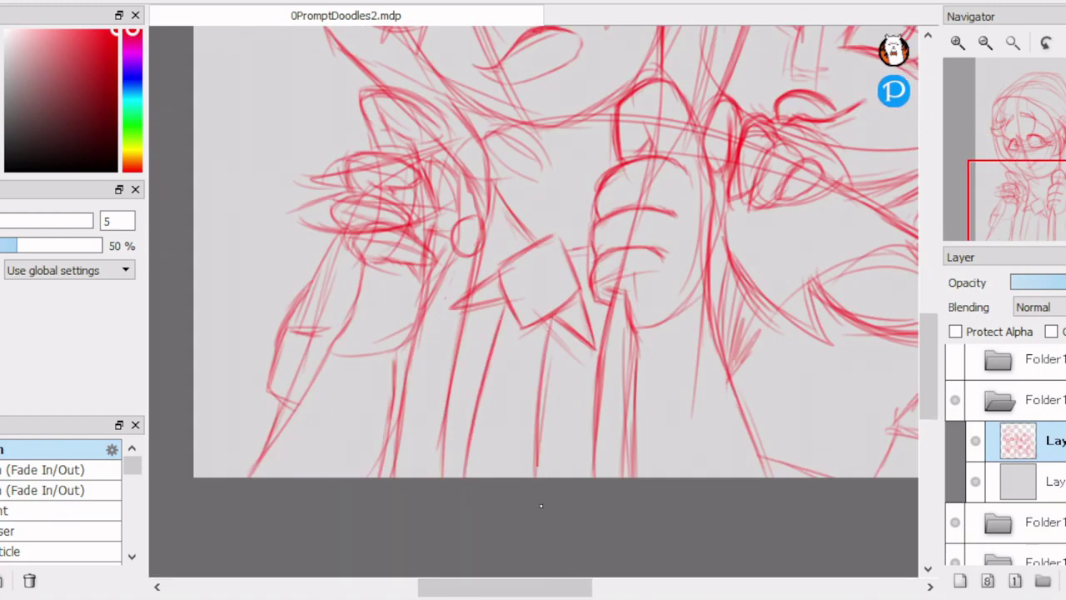
Step: Sketch the collar detail under the first figure's chin and short fold strokes beside the neckline and central fist
scroll(516, 333, up, 3)
drag(546, 251, 420, 282)
mouse_move(485, 278)
mouse_down()
mouse_move(440, 310)
mouse_move(445, 320)
mouse_up()
drag(505, 354, 458, 357)
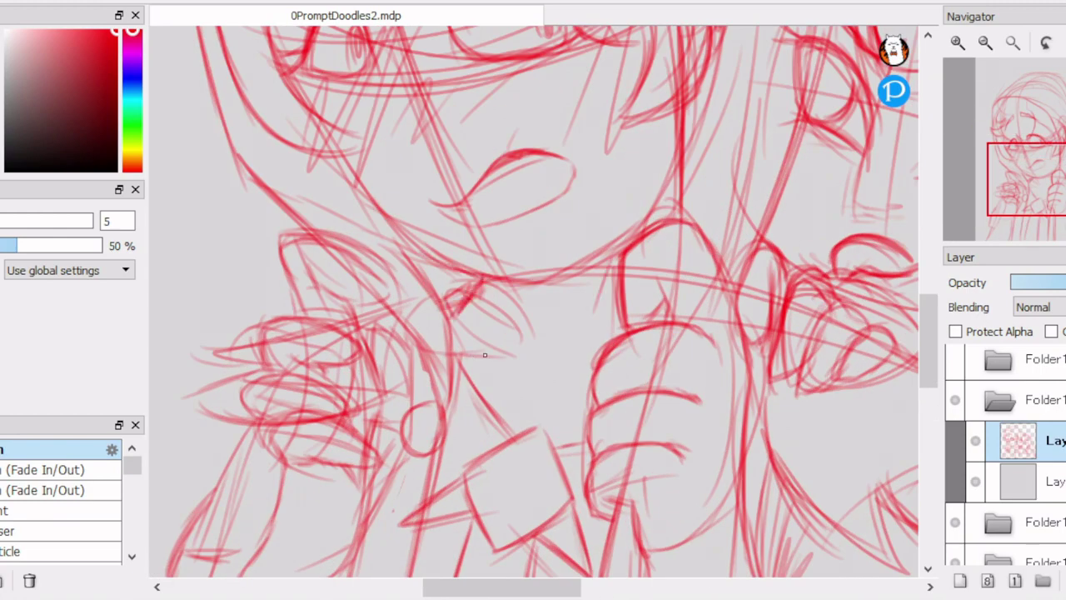
drag(604, 344, 549, 388)
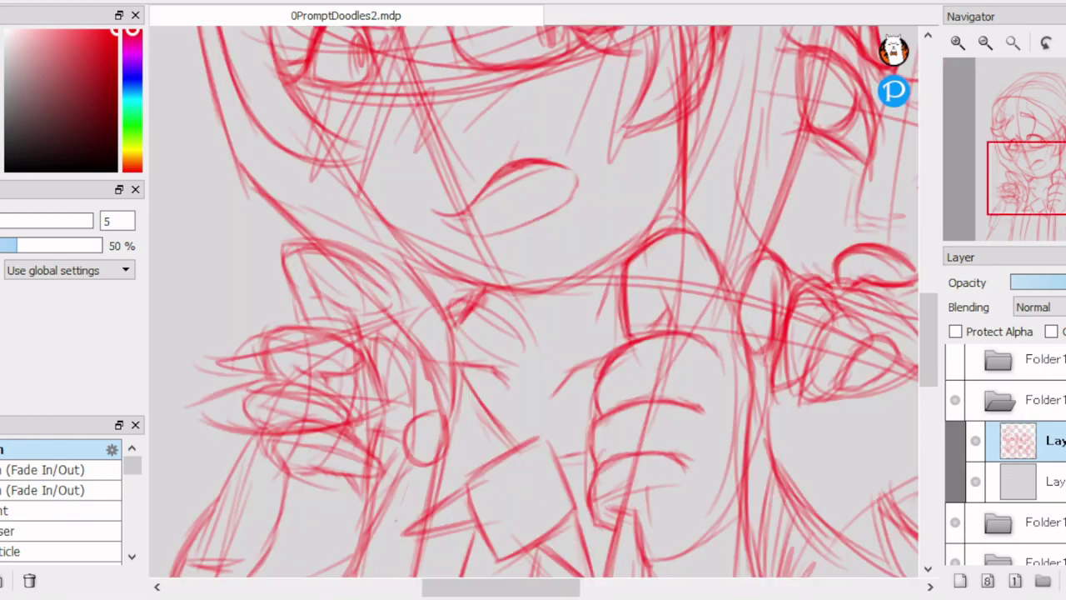
Step: Erase the stray stroke at the neckline and redraw the collar edges on both sides of the neck
key(e)
mouse_move(463, 366)
mouse_down()
mouse_move(571, 375)
mouse_move(483, 407)
mouse_up()
key(b)
drag(457, 323, 449, 431)
drag(435, 362, 422, 415)
drag(593, 368, 550, 401)
drag(607, 288, 595, 316)
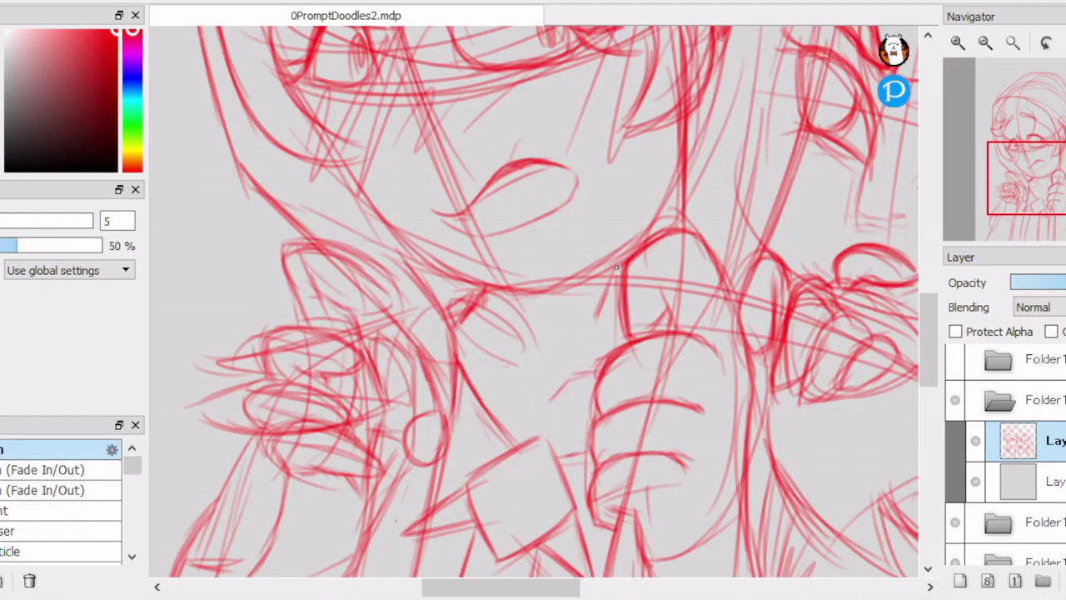
Step: Darken the diamond brooch, its pointed ribbon ends and the long coat lines below it
drag(466, 575, 516, 341)
drag(518, 248, 563, 210)
mouse_move(566, 210)
mouse_down()
mouse_move(599, 265)
mouse_move(541, 308)
mouse_move(604, 215)
mouse_move(559, 302)
mouse_up()
drag(518, 233, 541, 308)
mouse_move(475, 288)
mouse_down()
mouse_move(546, 221)
mouse_move(514, 278)
mouse_up()
mouse_move(589, 263)
mouse_down()
mouse_move(622, 313)
mouse_move(558, 428)
mouse_up()
drag(517, 296, 486, 420)
Step: Darken the iris and lid contours of the second figure's eye nearest the first figure
scroll(611, 283, down, 3)
scroll(611, 282, up, 3)
drag(561, 284, 606, 313)
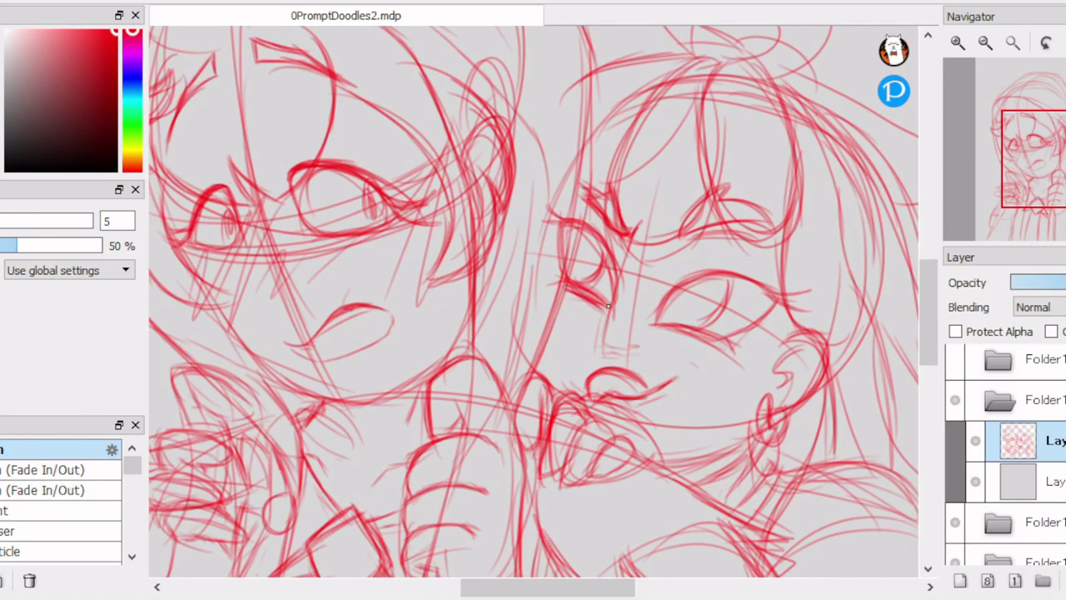
drag(613, 271, 610, 312)
drag(583, 224, 614, 305)
drag(610, 268, 585, 228)
Step: Thicken the upper lid of the second figure's larger eye and darken the nose bridge line
drag(665, 302, 771, 282)
drag(708, 286, 790, 304)
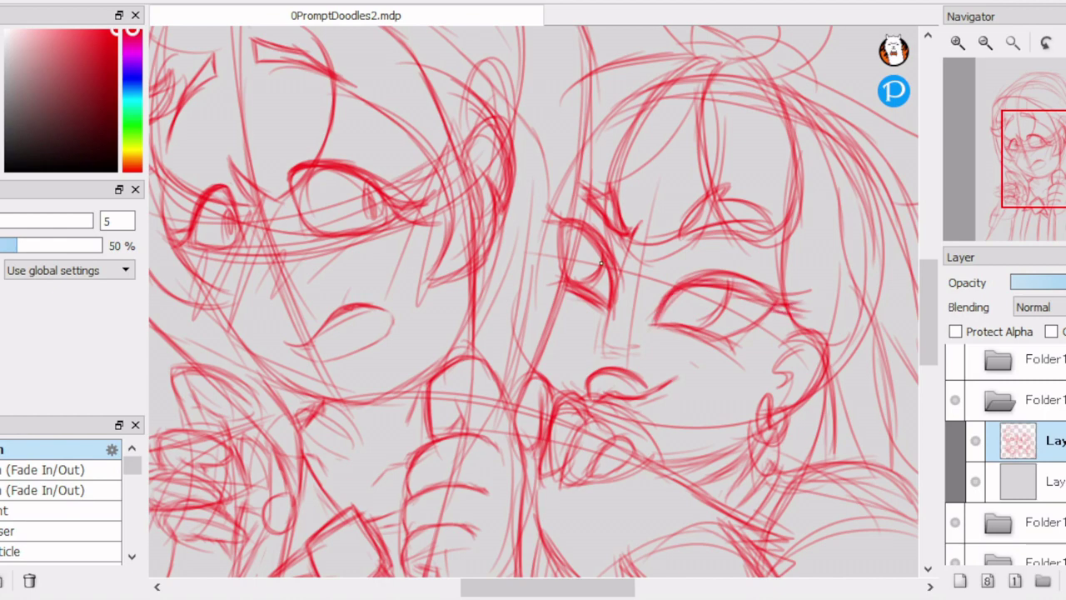
drag(664, 298, 767, 284)
drag(616, 336, 625, 243)
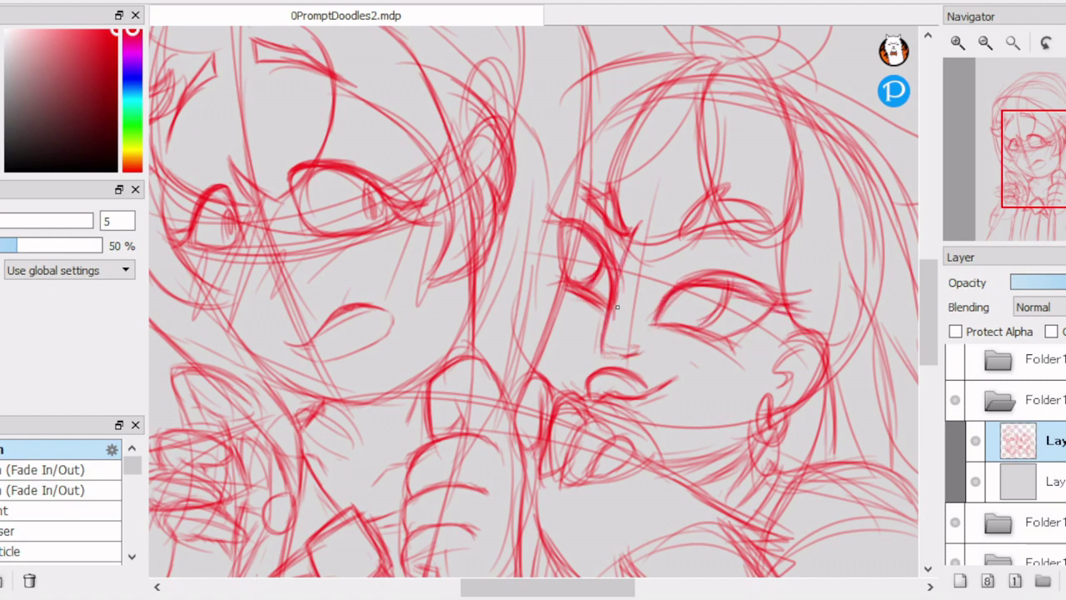
Step: Draw the first figure's small angled nose with dark strokes between the eyes and mouth
scroll(617, 307, down, 3)
scroll(433, 333, up, 3)
drag(455, 363, 426, 313)
scroll(441, 333, down, 3)
scroll(471, 328, up, 3)
mouse_move(507, 314)
mouse_down()
mouse_move(492, 337)
mouse_move(439, 298)
mouse_up()
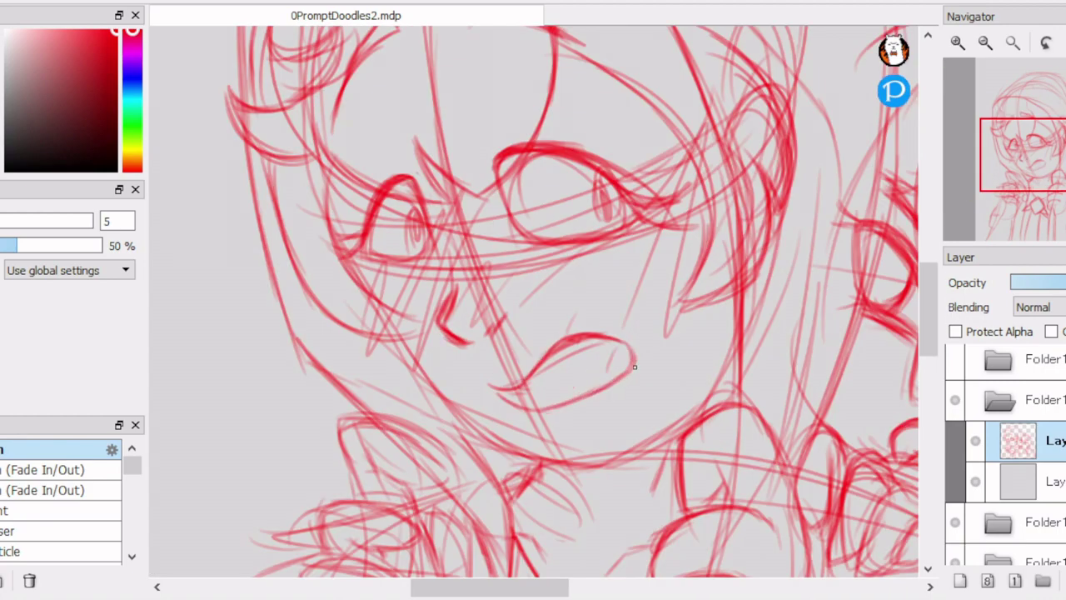
Step: Darken the first figure's pupils and hatch diagonal blush strokes across the cheeks beneath both eyes
scroll(634, 366, up, 3)
scroll(633, 367, down, 2)
drag(638, 230, 606, 291)
drag(313, 353, 250, 433)
drag(399, 254, 328, 481)
drag(460, 271, 397, 425)
drag(573, 325, 507, 453)
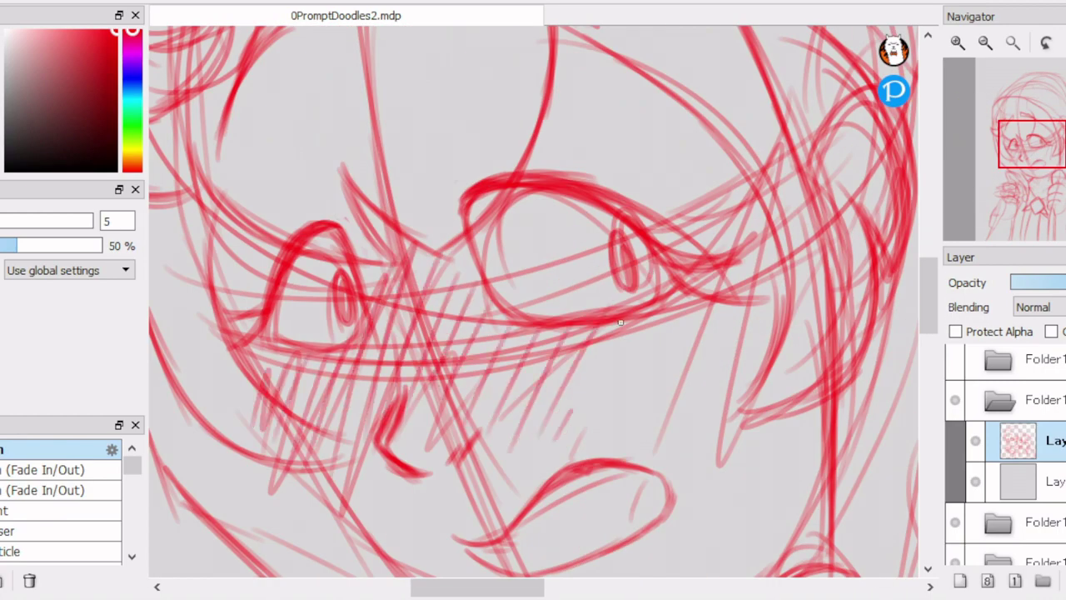
Step: Try adding a pointed outer edge to the tapering banded piece below the first figure's raised hand
scroll(620, 322, down, 3)
scroll(668, 290, up, 3)
scroll(690, 313, down, 3)
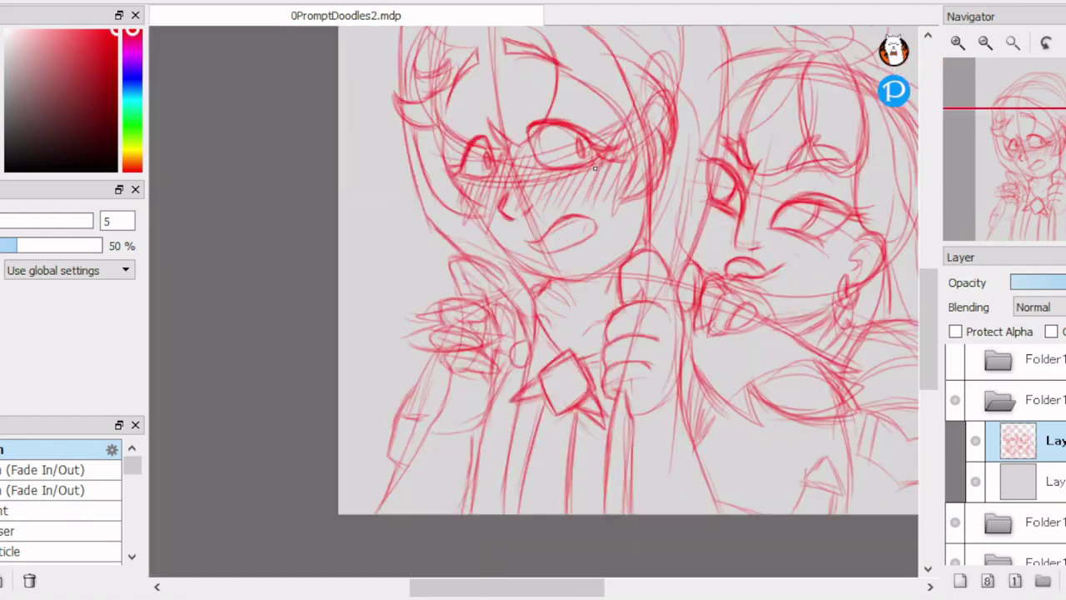
scroll(394, 349, up, 3)
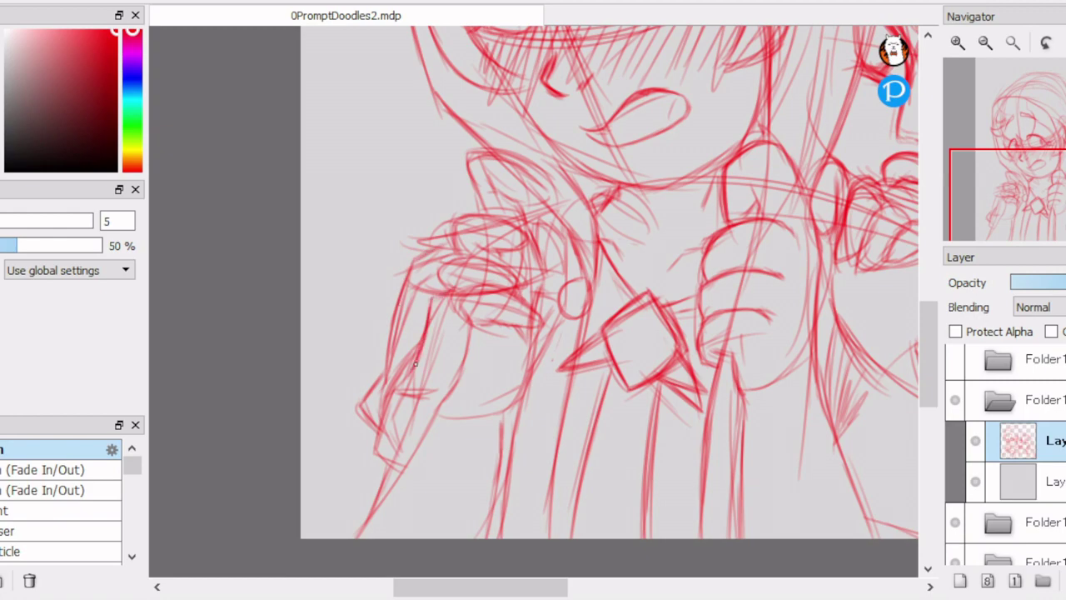
scroll(381, 381, down, 2)
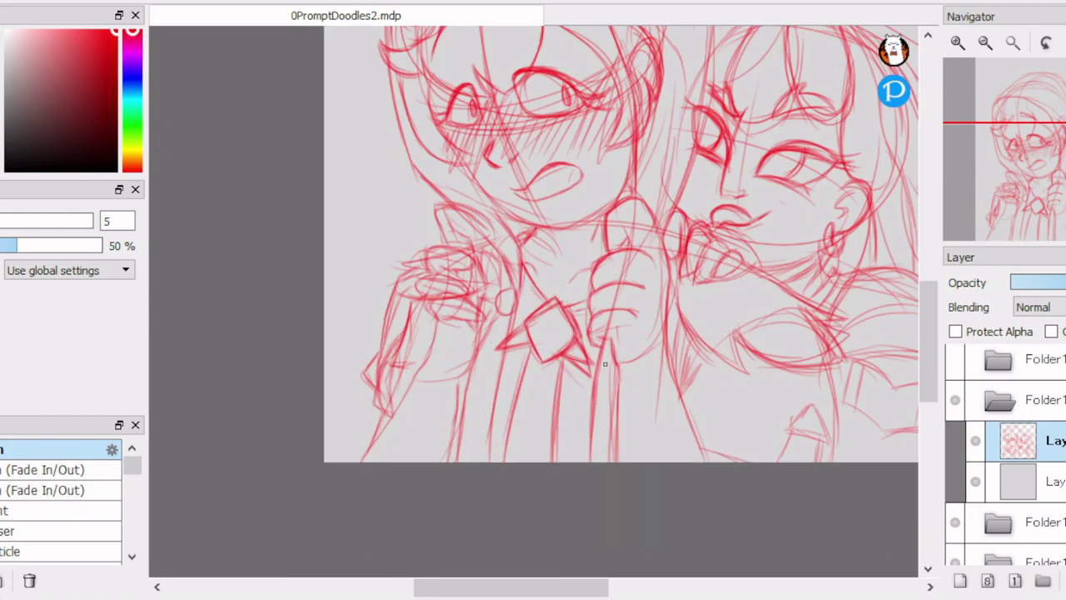
scroll(463, 405, up, 2)
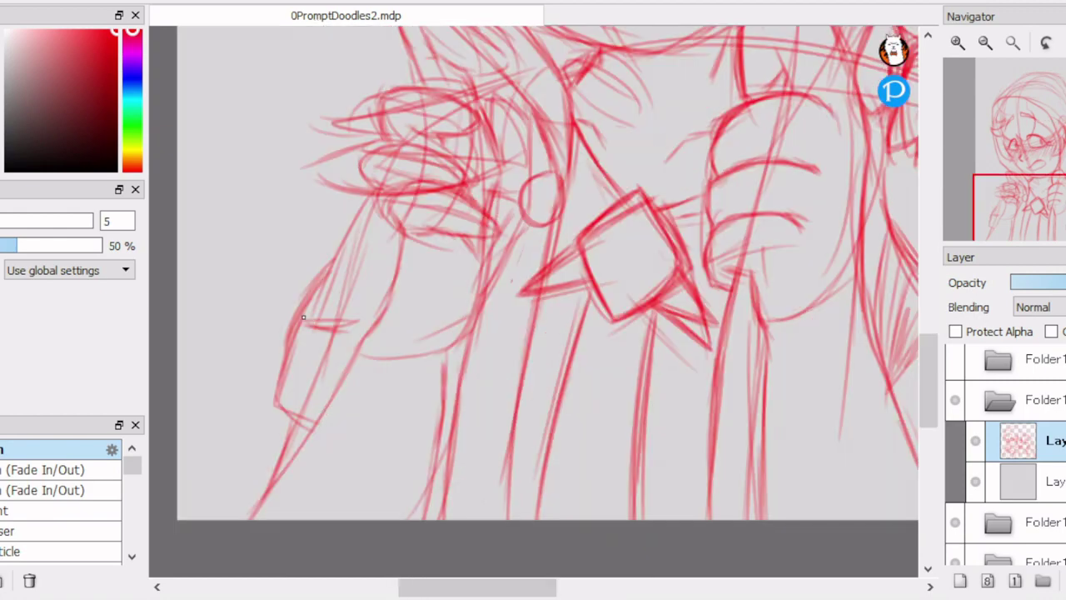
Step: Hatch light diagonal blush strokes across the second figure's cheeks beneath both eyes
scroll(364, 332, down, 2)
scroll(675, 210, up, 2)
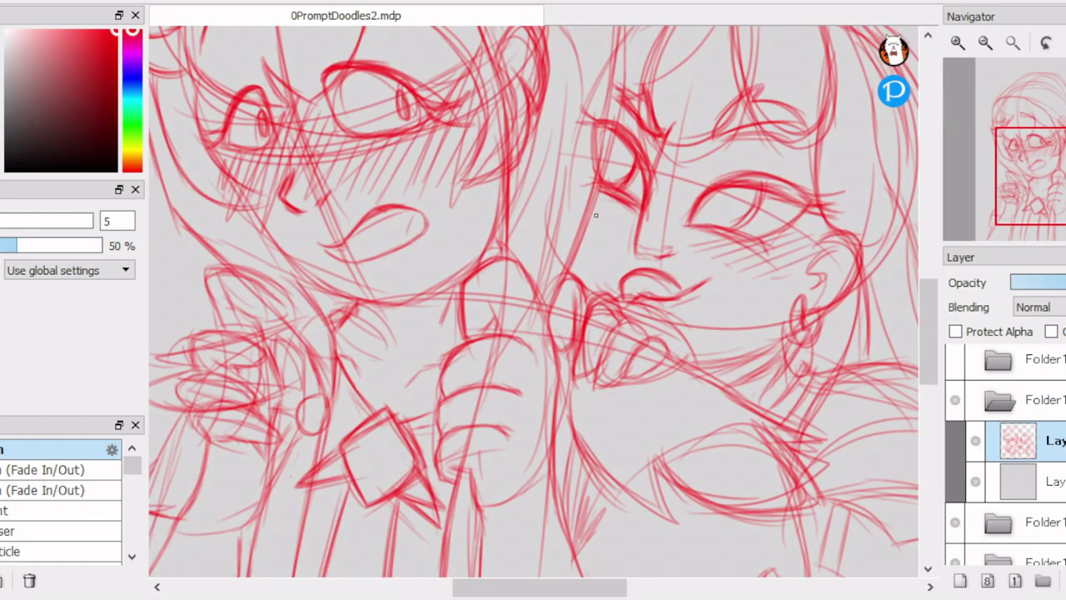
scroll(686, 213, down, 2)
scroll(799, 200, up, 3)
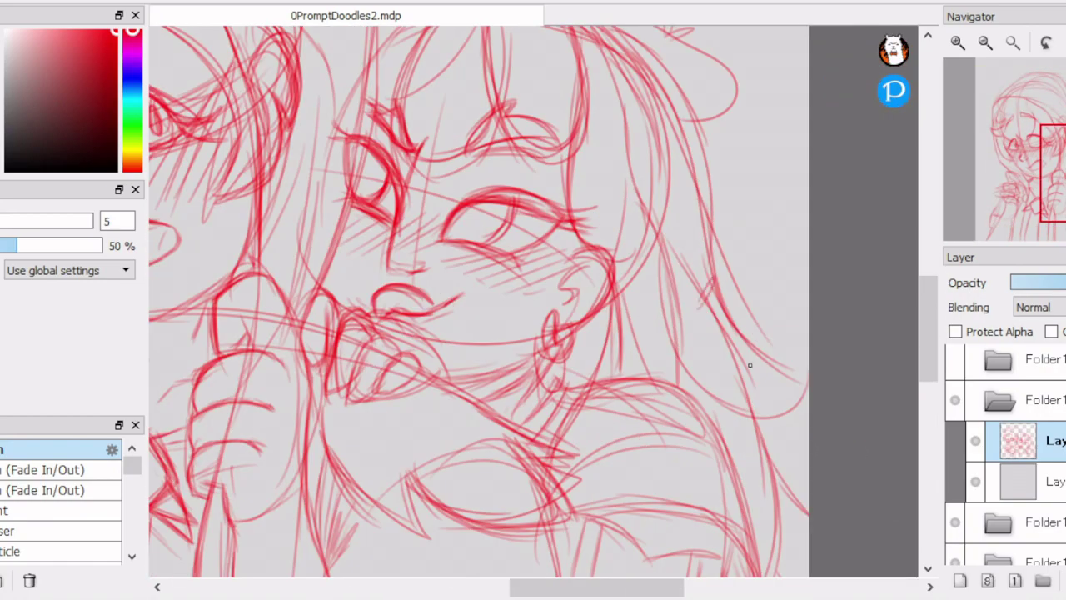
scroll(564, 132, up, 3)
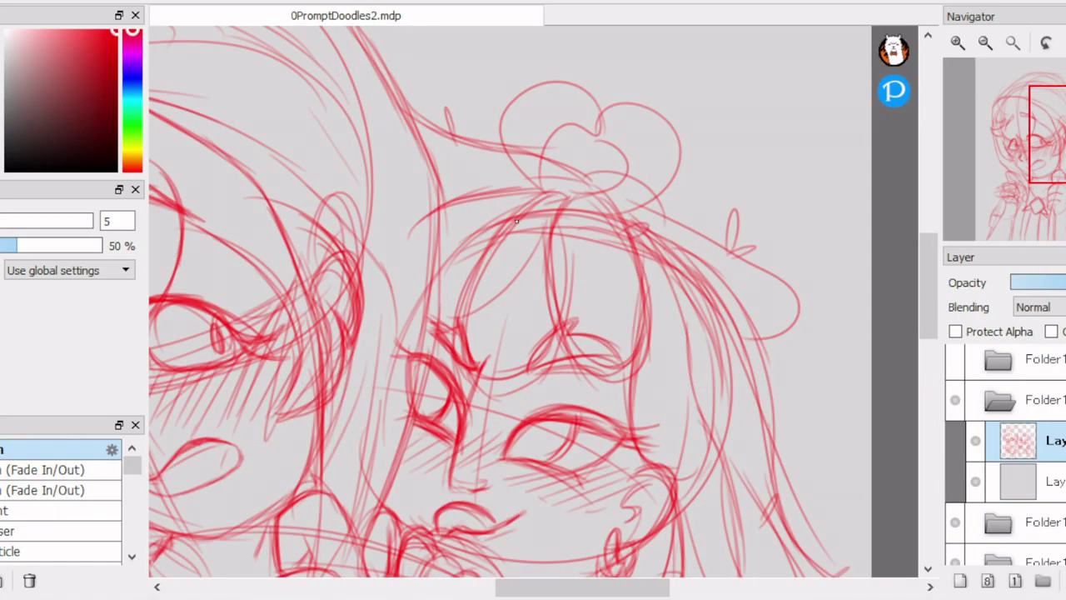
Step: Sketch a small flower ornament and a scalloped band edge on the second figure's long hair section behind the ear
scroll(517, 221, down, 3)
scroll(516, 221, right, 3)
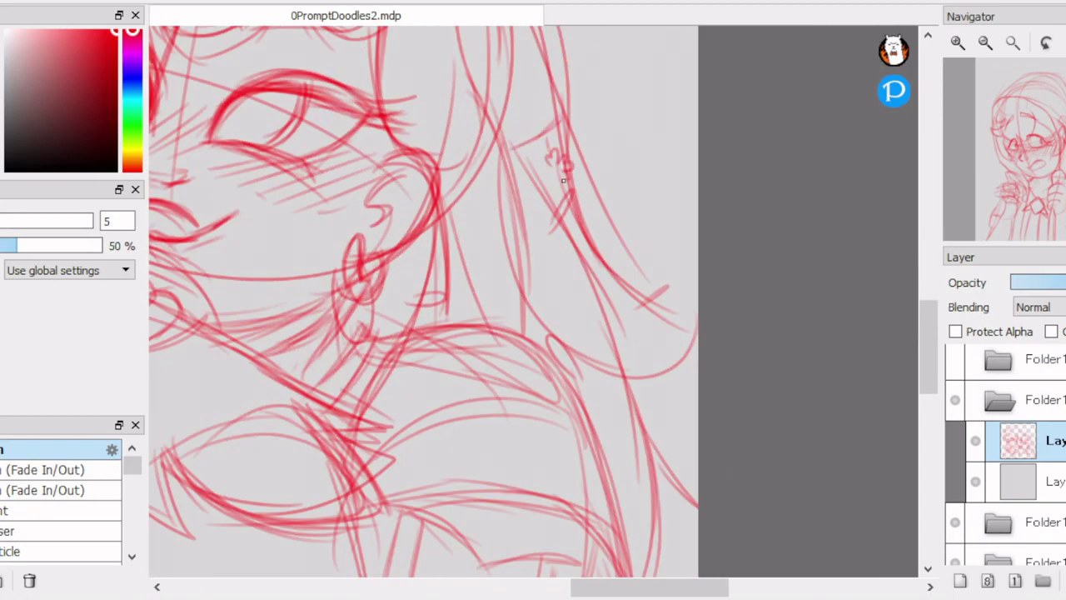
drag(563, 179, 556, 171)
scroll(556, 171, down, 5)
scroll(533, 187, up, 5)
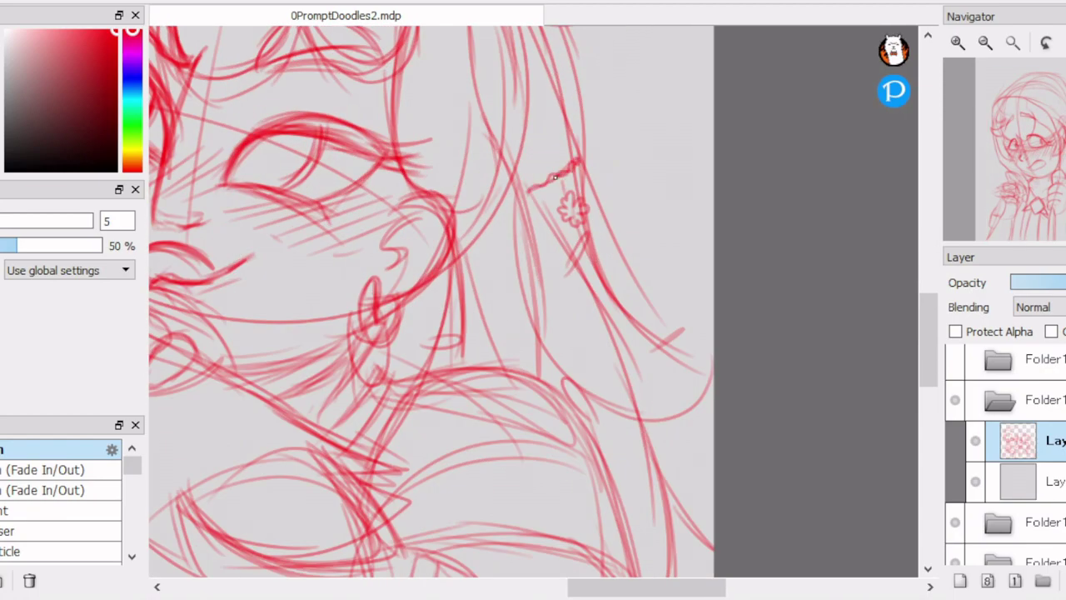
Step: Add shading strokes to the second figure's neck and begin a band across the hair beside the shoulder
scroll(500, 237, down, 3)
scroll(466, 275, left, 2)
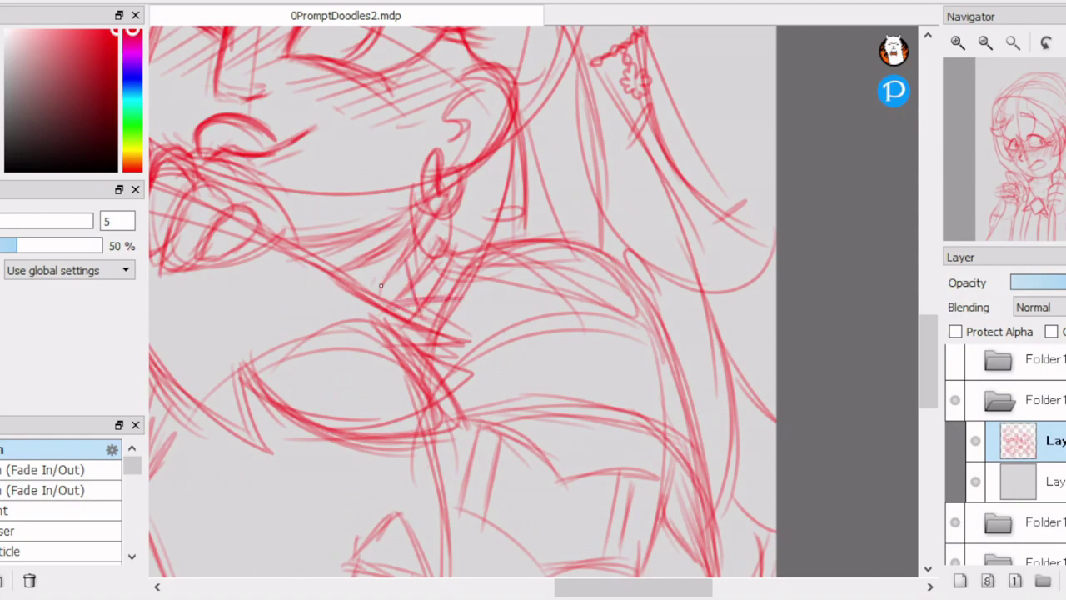
scroll(381, 285, down, 4)
scroll(599, 354, up, 4)
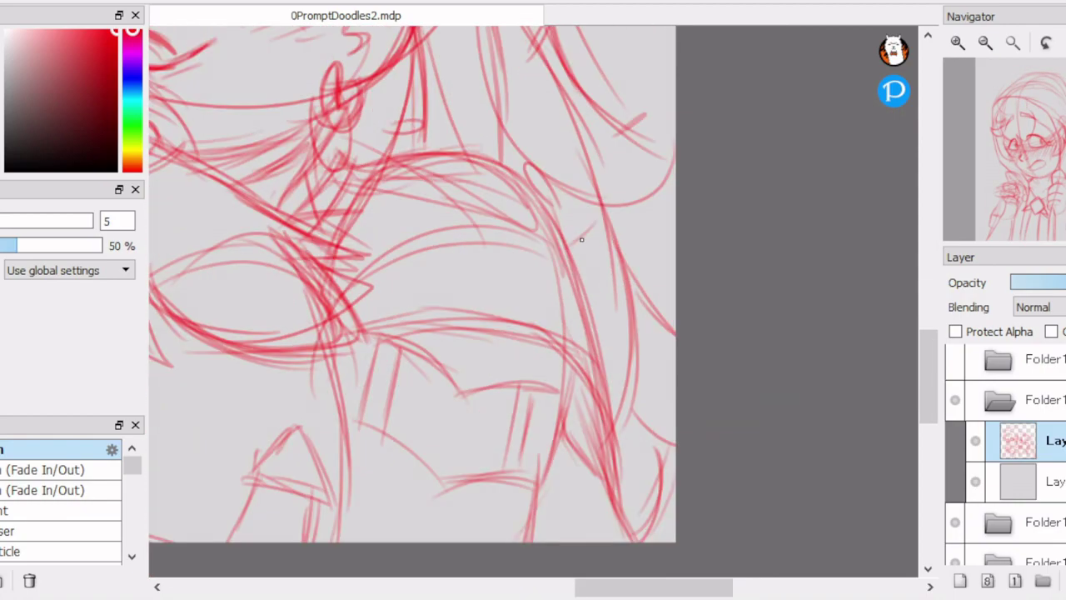
scroll(607, 212, down, 4)
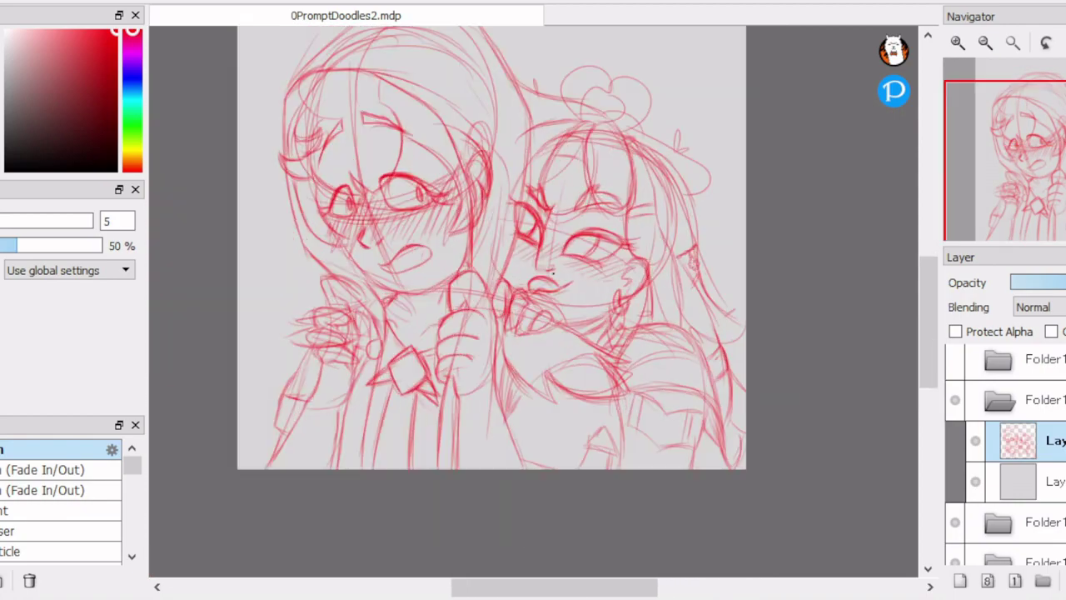
Step: Sketch a pointed tuft along the second figure's jaw in front of the earring
scroll(616, 283, up, 5)
scroll(630, 355, down, 3)
scroll(630, 356, up, 4)
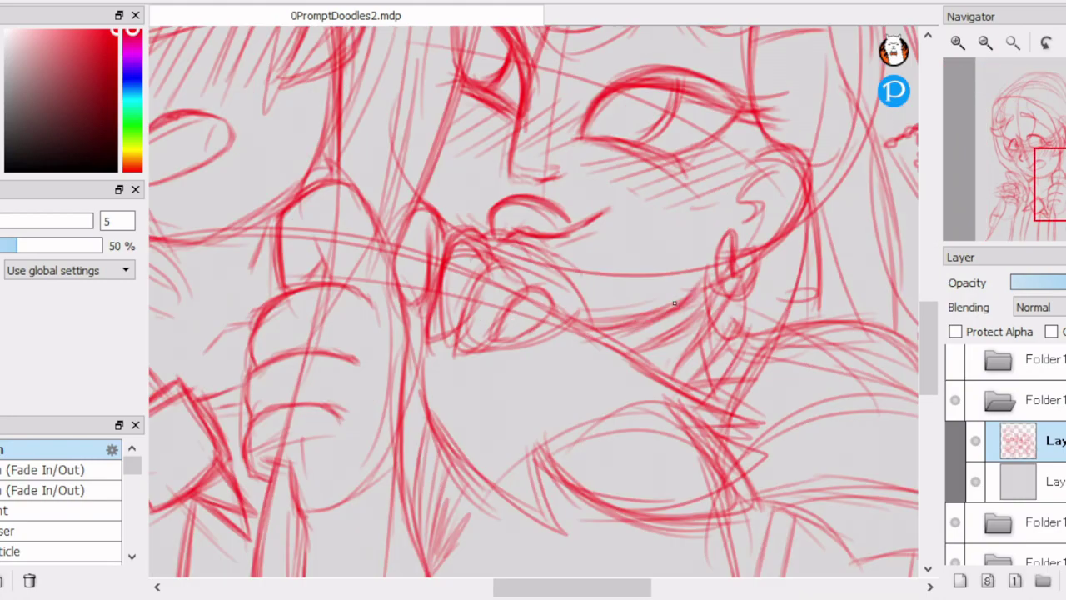
scroll(780, 347, down, 4)
scroll(780, 346, down, 4)
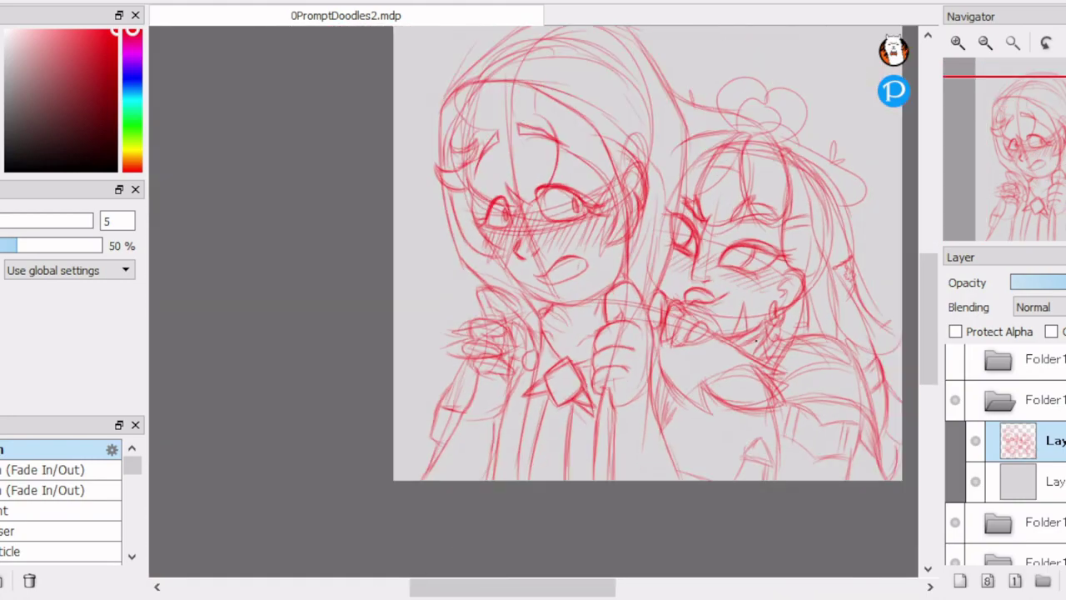
Step: On a new layer above the faded red sketch, ink the first figure's hood edge in black from forehead down toward the fist
key(ctrl+shift+n)
scroll(410, 230, up, 5)
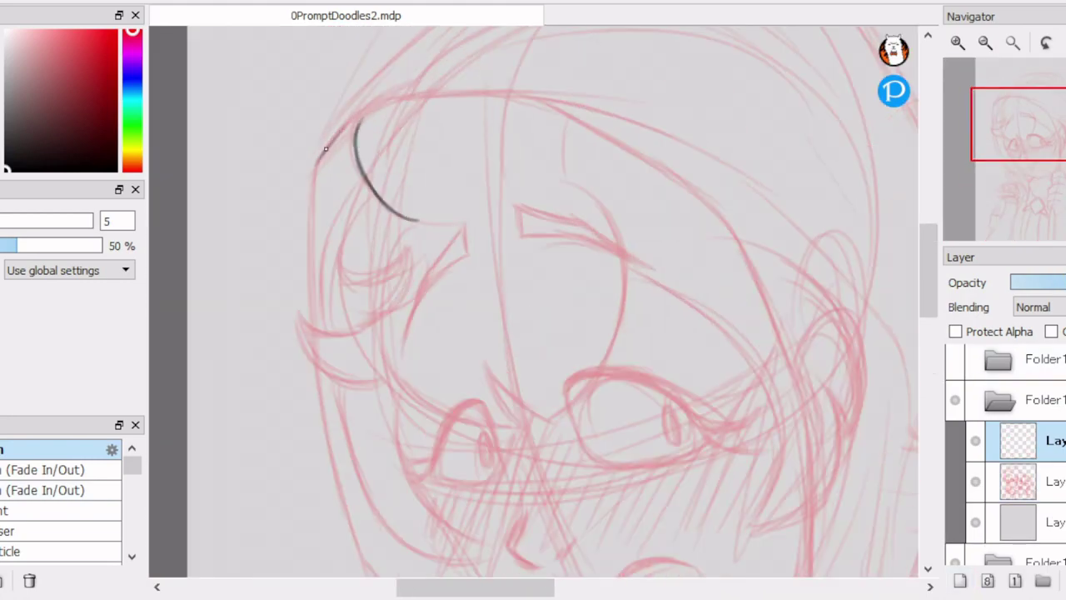
drag(326, 149, 541, 92)
scroll(708, 133, down, 2)
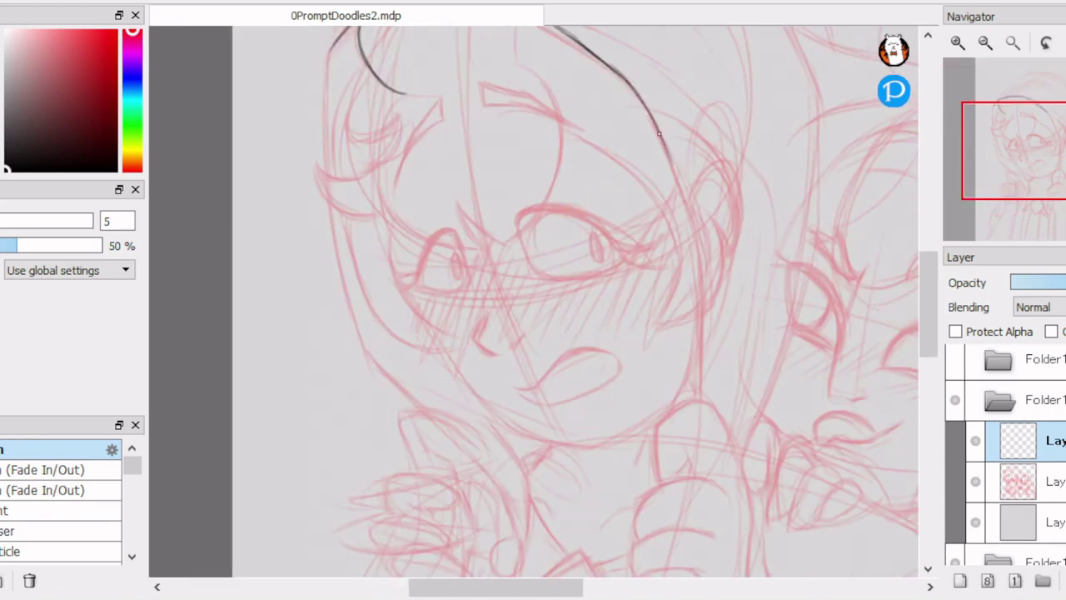
drag(698, 275, 702, 385)
Step: Ink the first figure's thumb, the small creases at its base and the cloak line running down beside the fist
scroll(716, 427, down, 2)
scroll(716, 427, up, 4)
mouse_move(558, 420)
mouse_down()
mouse_move(587, 273)
mouse_move(641, 256)
mouse_up()
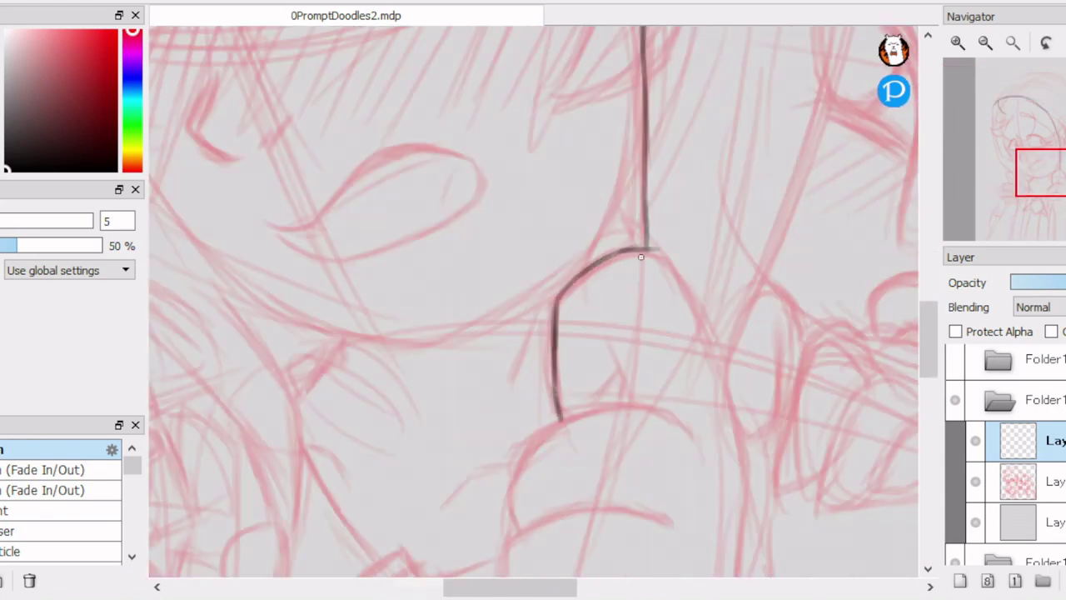
drag(714, 348, 750, 517)
drag(609, 348, 641, 403)
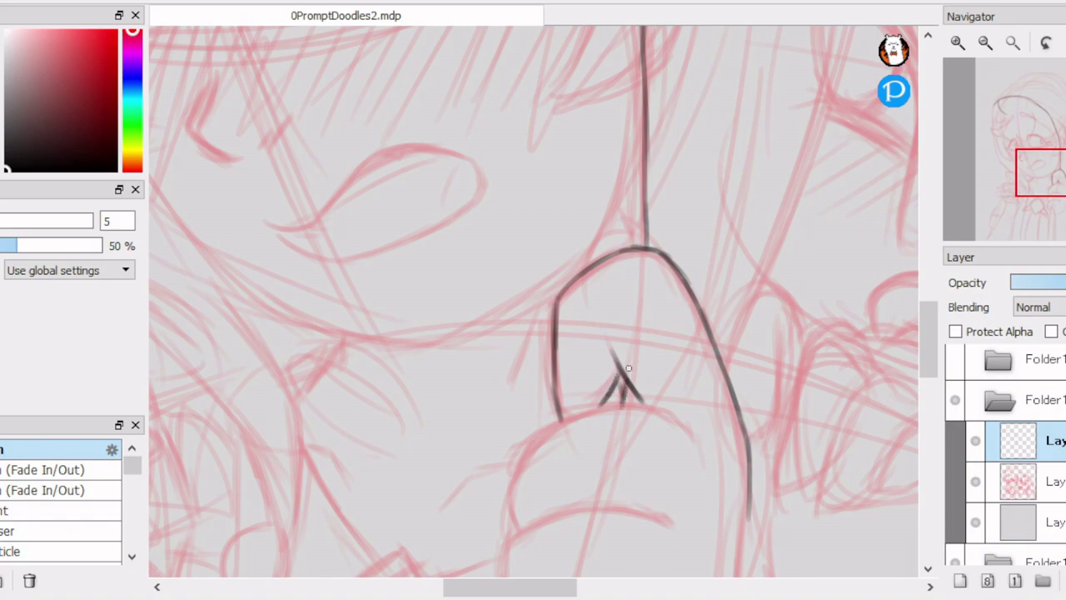
Step: Ink the upper curled fingers of the first figure's fist with curved knuckle lines
scroll(627, 368, down, 3)
mouse_move(540, 282)
mouse_down()
mouse_move(591, 259)
mouse_move(700, 288)
mouse_up()
drag(505, 427, 654, 361)
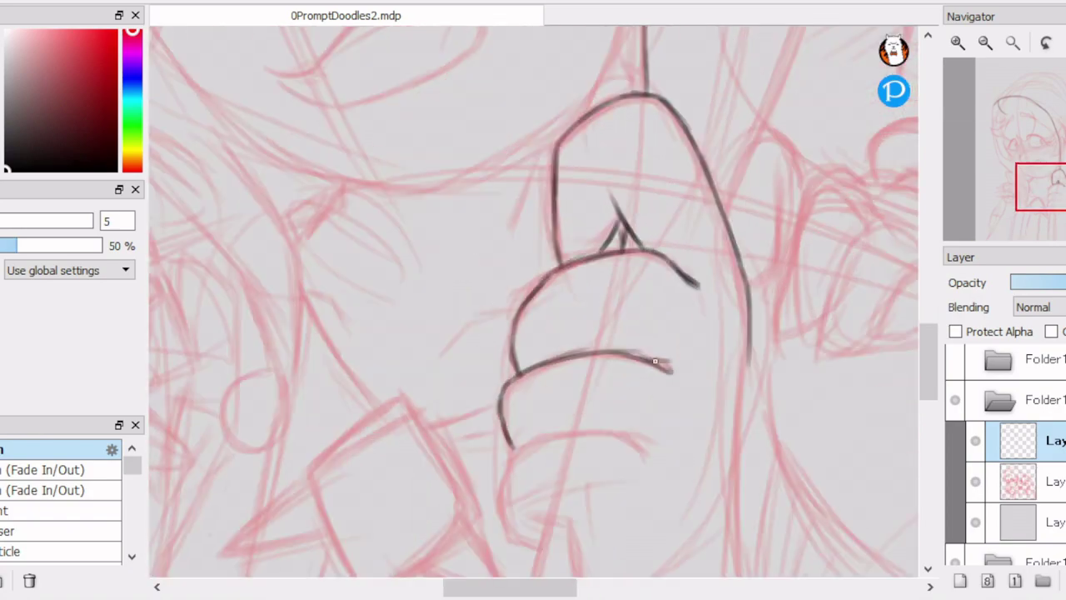
Step: Ink the fist's lowest finger and both edges of the narrow cloth hanging below it
scroll(533, 350, down, 5)
drag(549, 241, 506, 550)
scroll(517, 349, down, 3)
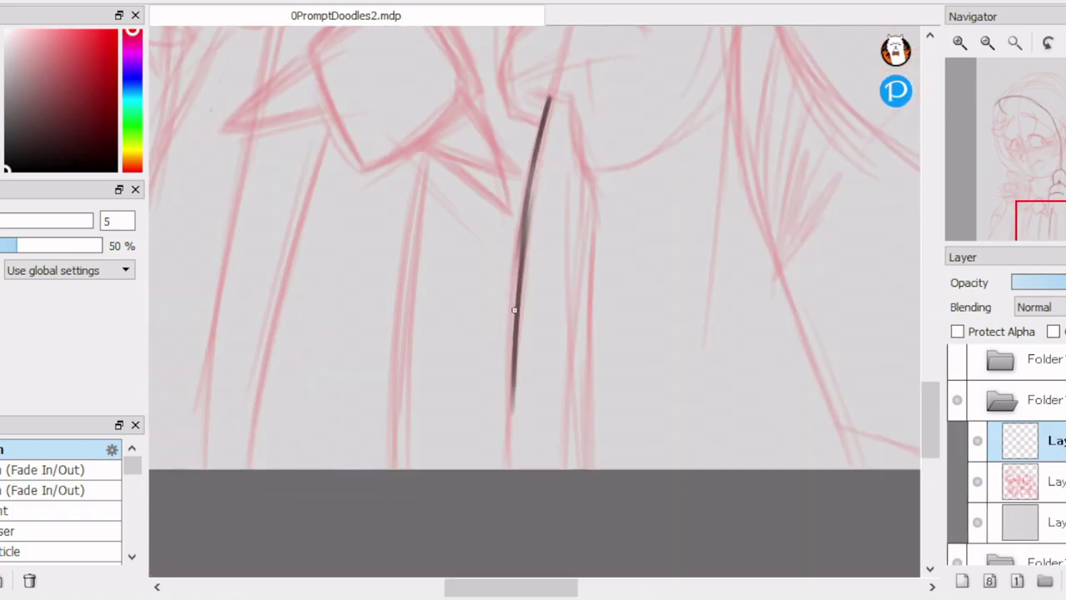
scroll(516, 350, up, 6)
mouse_move(537, 411)
mouse_down()
mouse_move(504, 370)
mouse_move(640, 308)
mouse_up()
drag(550, 390, 592, 582)
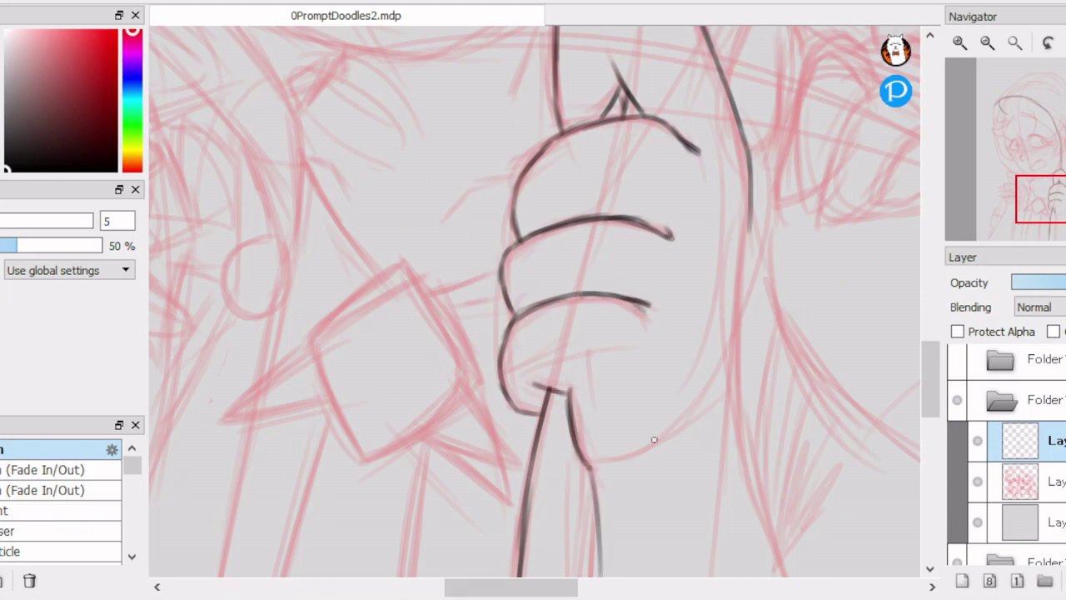
Step: Ink the cloak's outer edge beside the fist down to the canvas bottom and add a short fold on it
scroll(632, 333, down, 5)
scroll(685, 140, up, 2)
drag(681, 304, 749, 517)
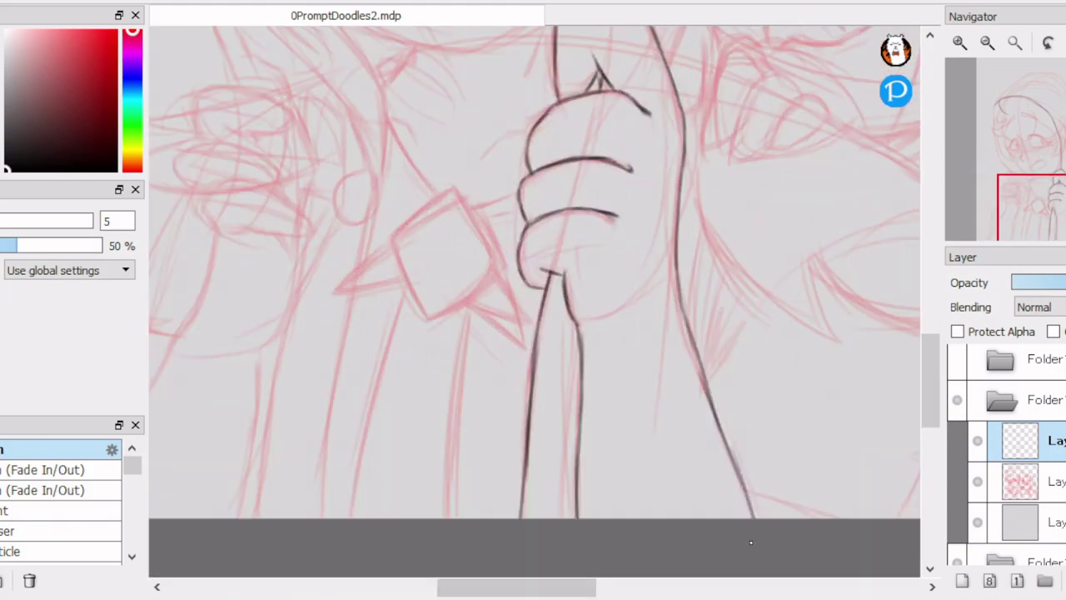
scroll(633, 375, right, 3)
drag(583, 320, 559, 391)
Step: Ink the small triangular tip near the canvas bottom, the curve beside it and the second figure's vertical torso contour
scroll(533, 333, down, 3)
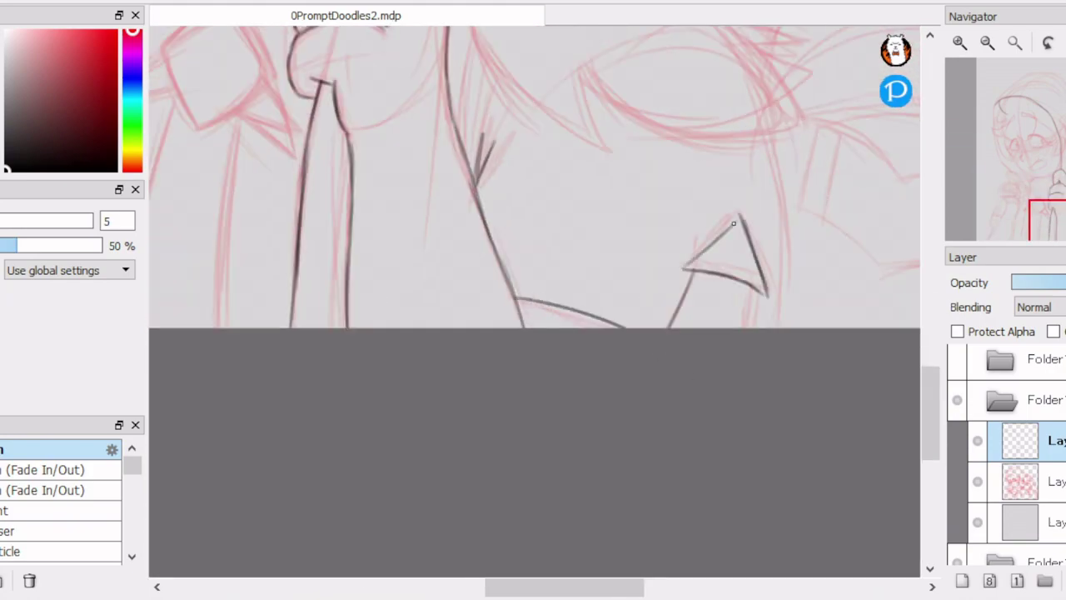
drag(773, 139, 791, 326)
scroll(791, 326, down, 2)
scroll(583, 209, up, 2)
Step: Ink the second figure's sloping line from the hand to the shoulder and the curved, pointed collar below it
mouse_move(604, 136)
mouse_down()
mouse_move(697, 186)
mouse_move(790, 303)
mouse_up()
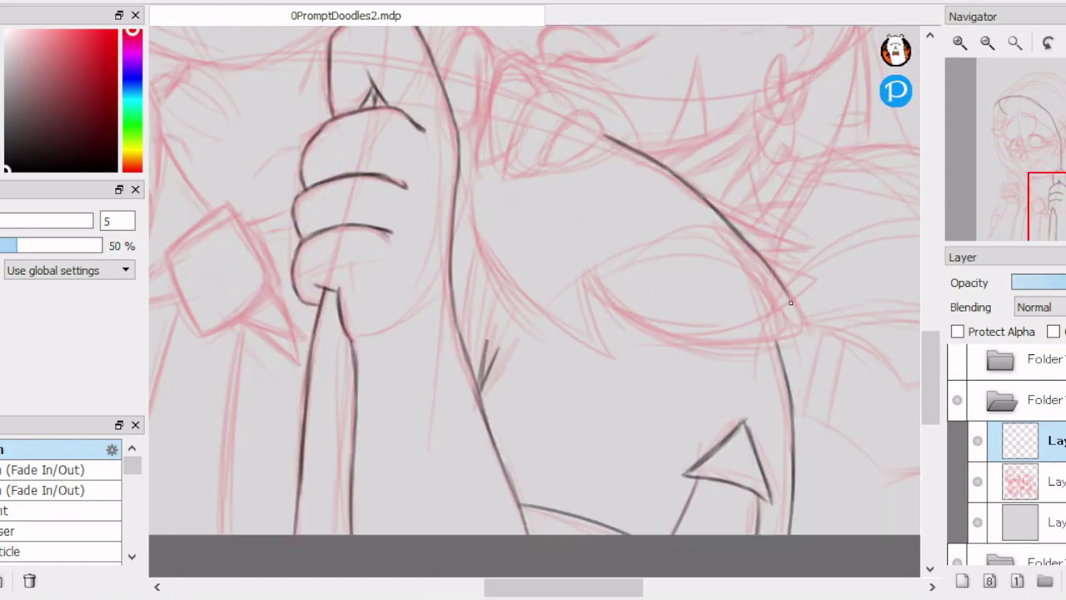
drag(649, 318, 804, 346)
mouse_move(629, 358)
mouse_down()
mouse_move(590, 282)
mouse_move(466, 223)
mouse_move(504, 358)
mouse_up()
Step: Ink the first figure's diamond-shaped brooch with its two side points and a smaller diamond inside
scroll(470, 238, up, 2)
scroll(566, 299, down, 2)
scroll(452, 245, up, 2)
mouse_move(450, 242)
mouse_down()
mouse_move(604, 247)
mouse_move(543, 346)
mouse_move(612, 279)
mouse_up()
mouse_move(503, 358)
mouse_down()
mouse_move(613, 277)
mouse_move(606, 298)
mouse_up()
drag(454, 243, 469, 300)
drag(615, 283, 575, 334)
drag(533, 225, 512, 293)
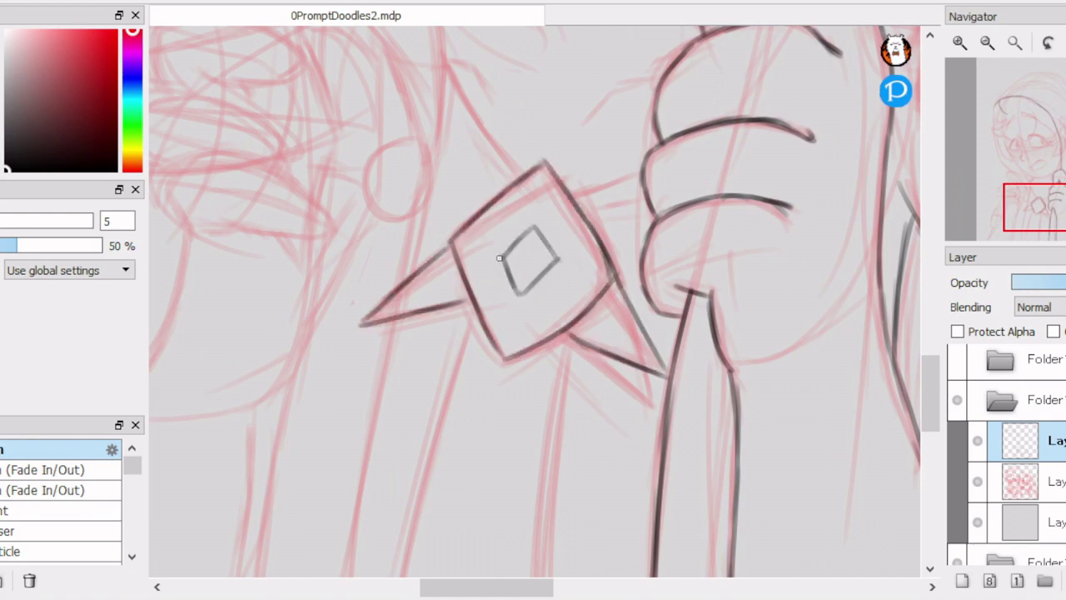
drag(500, 241, 557, 275)
Step: Ink the two long cloth lines falling from beneath the diamond brooch
scroll(532, 236, down, 1)
drag(535, 190, 488, 417)
drag(603, 203, 578, 417)
Step: Ink the top two fingers of the first figure's other raised hand, including the large rounded fingertip
scroll(414, 162, up, 2)
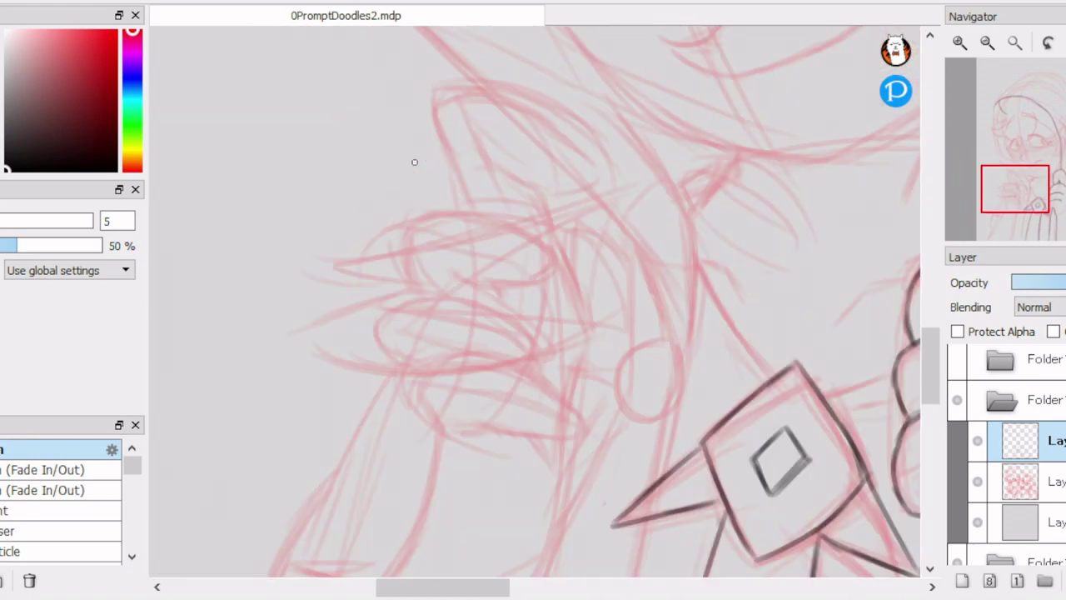
mouse_move(440, 101)
mouse_down()
mouse_move(530, 110)
mouse_move(593, 160)
mouse_move(474, 144)
mouse_up()
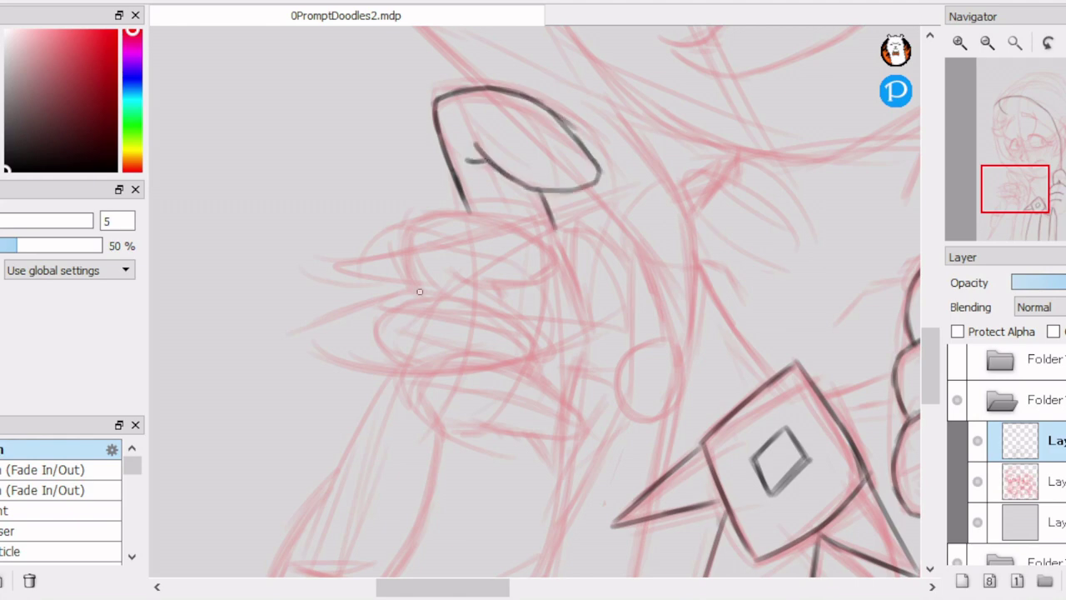
mouse_move(490, 232)
mouse_down()
mouse_move(533, 275)
mouse_move(468, 291)
mouse_up()
scroll(467, 291, down, 2)
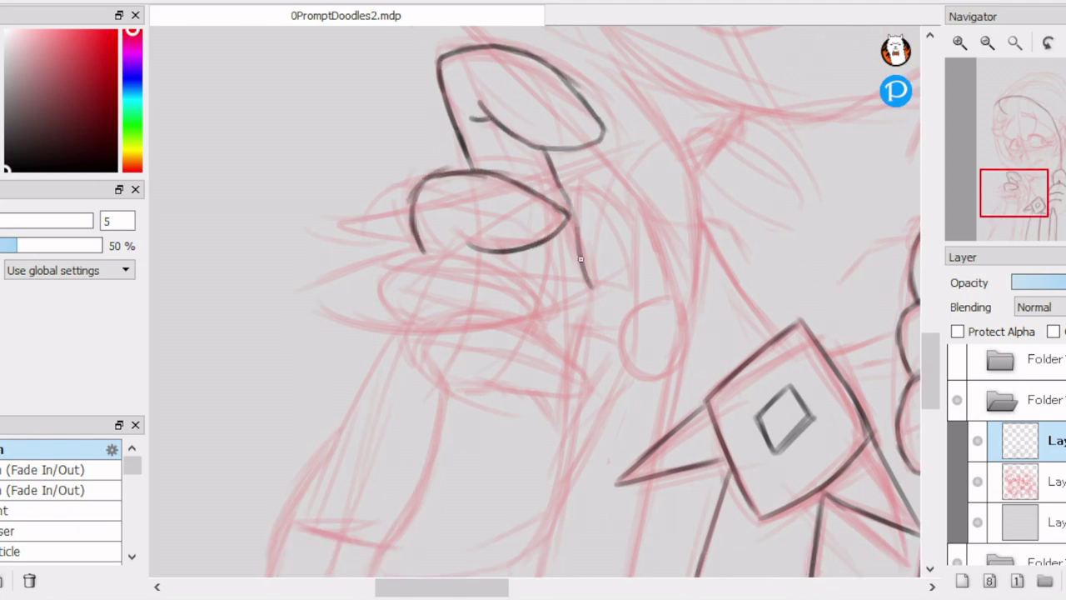
Step: Ink the long curved thumb of the first figure's raised hand down to the base of the palm
drag(610, 196, 563, 506)
drag(589, 284, 562, 417)
drag(584, 358, 609, 189)
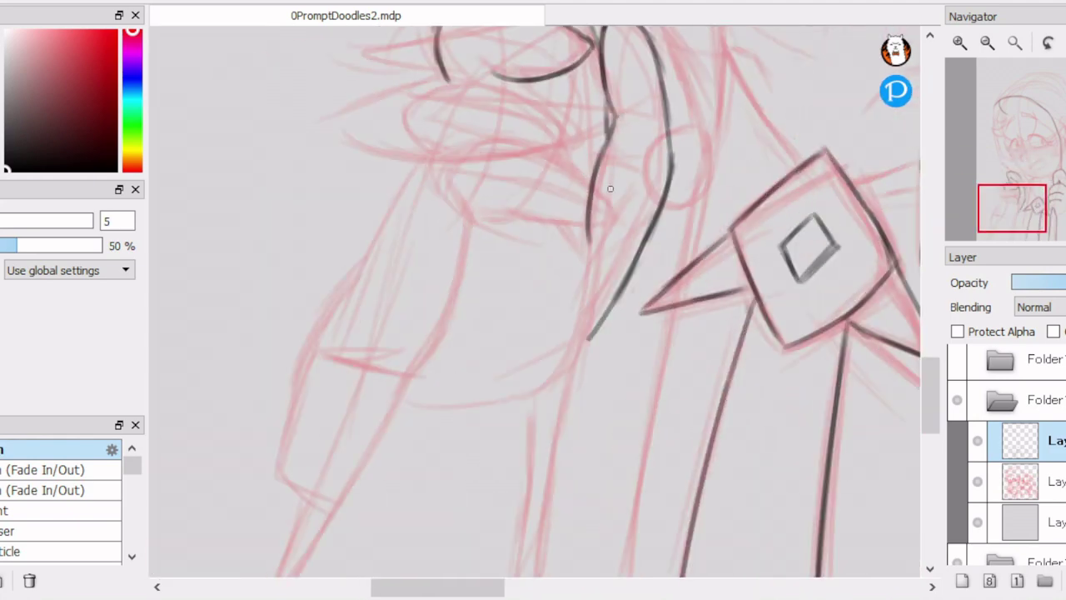
Step: Ink the two lower curled fingers of the first figure's raised hand with a crease beneath the lowest one
scroll(582, 144, up, 2)
mouse_move(514, 288)
mouse_down()
mouse_move(590, 206)
mouse_move(637, 243)
mouse_up()
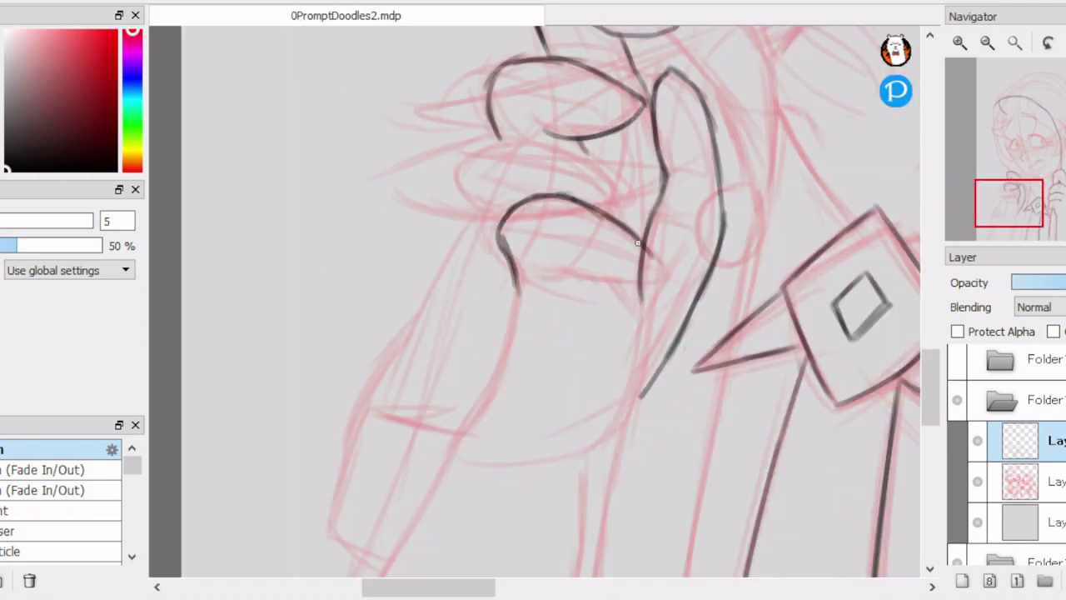
mouse_move(491, 209)
mouse_down()
mouse_move(517, 144)
mouse_move(618, 208)
mouse_up()
scroll(623, 211, up, 1)
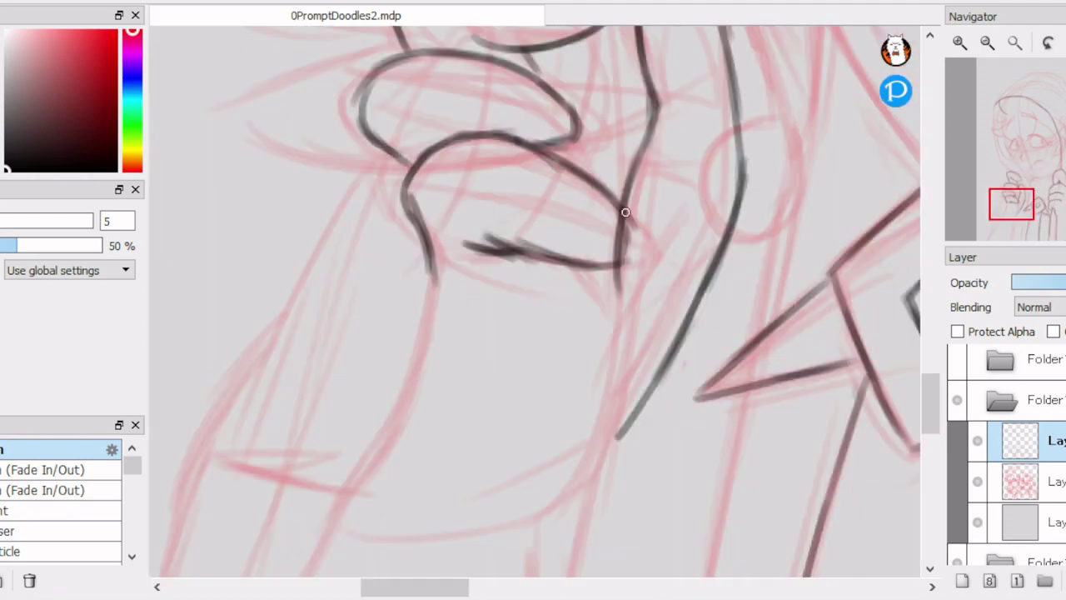
Step: Ink both sides of the raised hand's palm and the cloth edge running from it to the canvas bottom
scroll(588, 254, down, 1)
drag(553, 228, 482, 405)
drag(634, 386, 667, 235)
drag(666, 235, 687, 184)
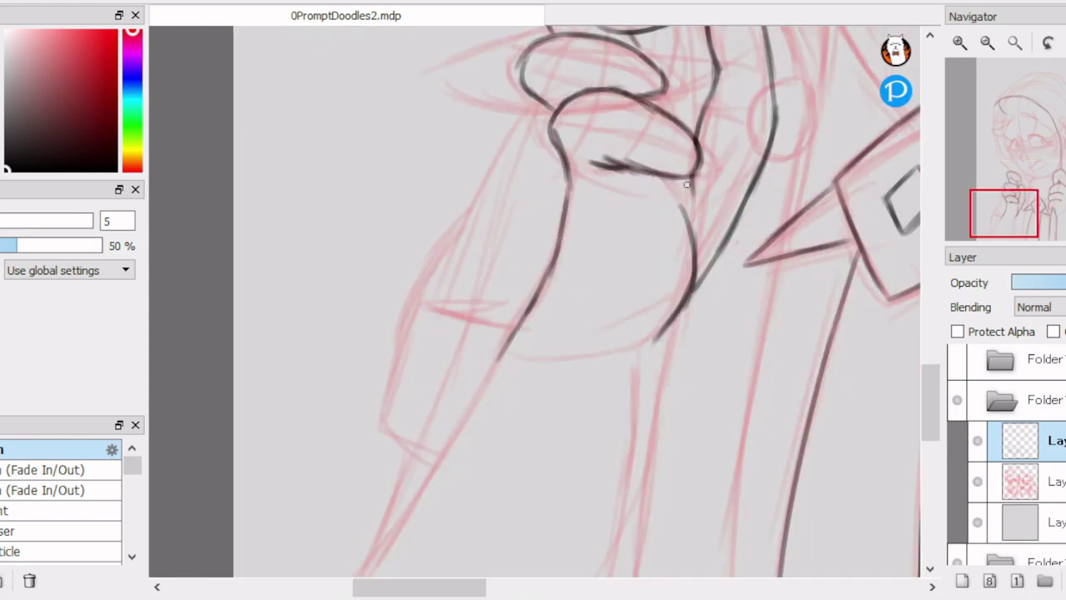
mouse_move(649, 357)
mouse_down()
mouse_move(666, 238)
mouse_move(626, 483)
mouse_up()
drag(633, 304, 640, 257)
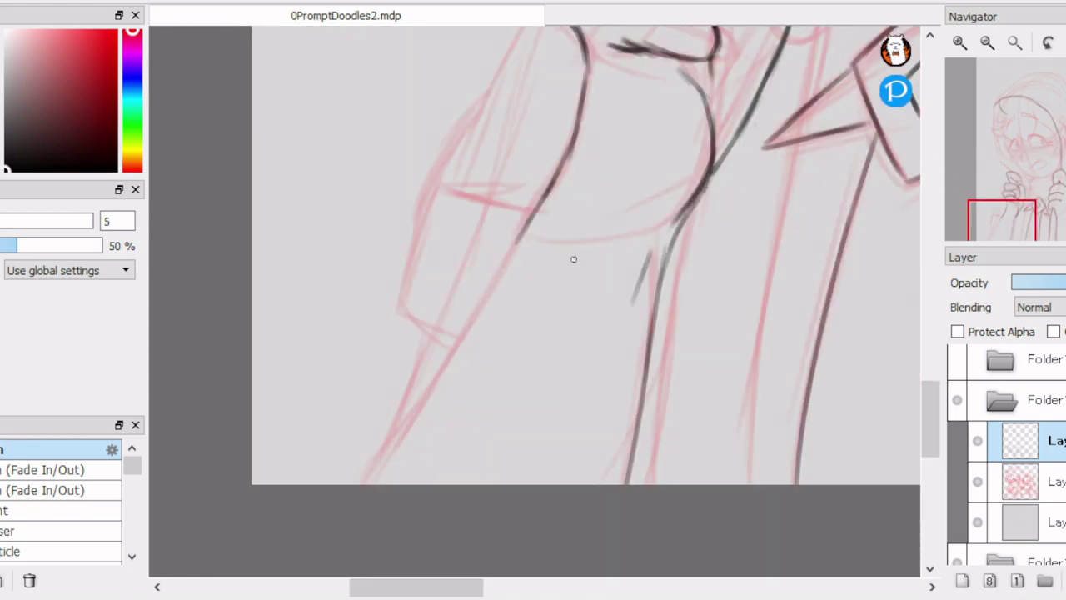
Step: Ink the tapering banded piece below the raised hand, with its cross band, angled end and outer fold
mouse_move(518, 238)
mouse_down()
mouse_move(387, 446)
mouse_move(533, 174)
mouse_up()
drag(413, 222, 491, 79)
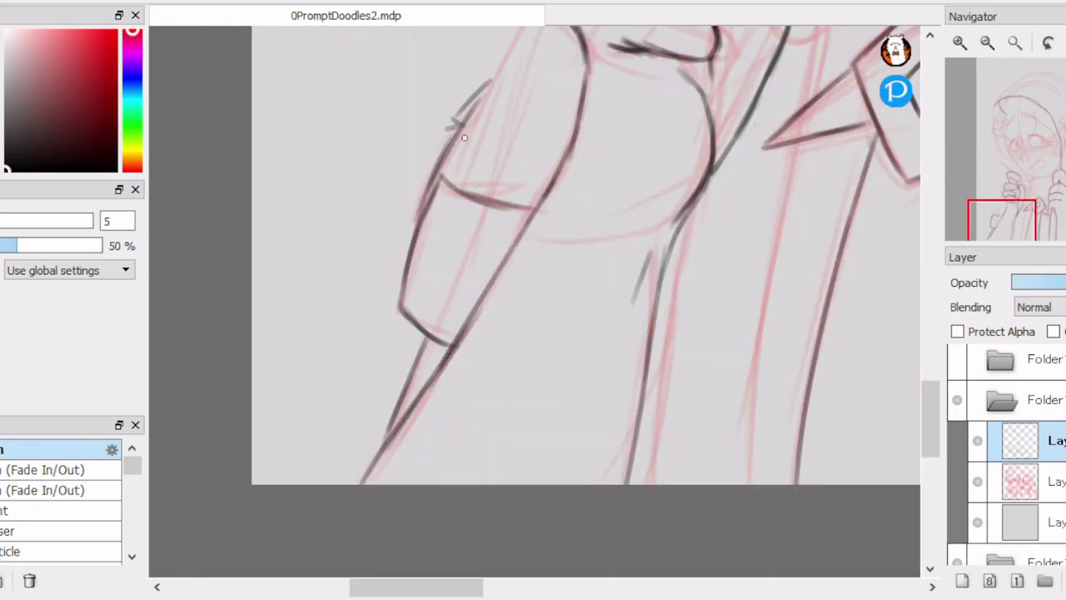
drag(450, 132, 498, 70)
Step: Ink the pointed tip beside the raised fingers, the rounded shape behind the thumb and the short neckline folds
mouse_move(339, 334)
mouse_down()
mouse_move(513, 186)
mouse_move(470, 308)
mouse_up()
scroll(514, 186, up, 2)
drag(433, 167, 533, 121)
scroll(533, 166, down, 2)
scroll(587, 202, up, 1)
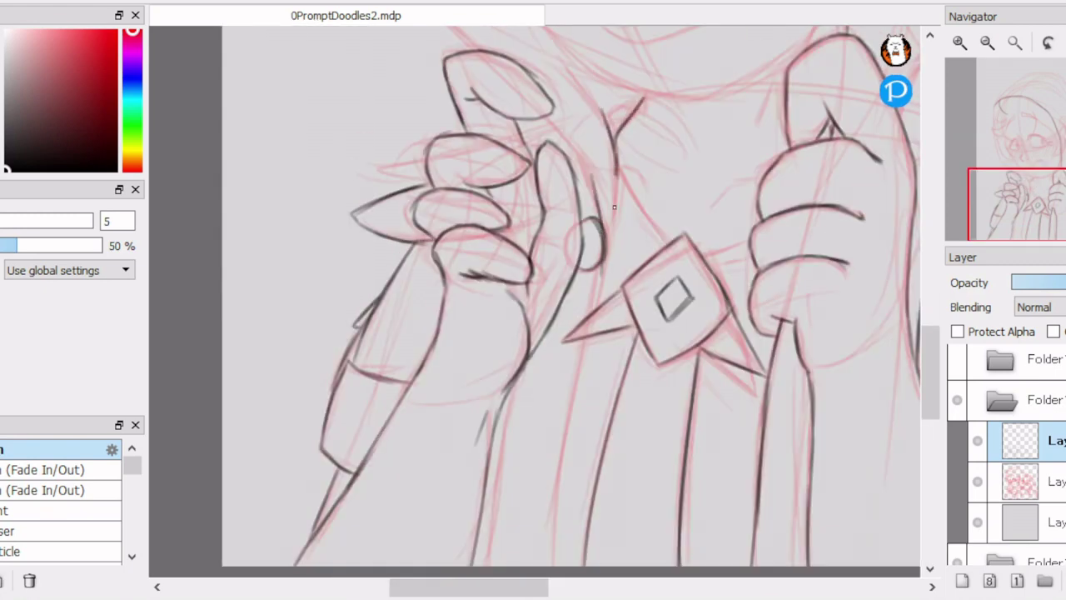
Step: Ink the cloth folds beside the raised hand, running the long edges to the canvas bottom, plus the short crease below the palm
drag(587, 250, 599, 191)
scroll(567, 473, down, 3)
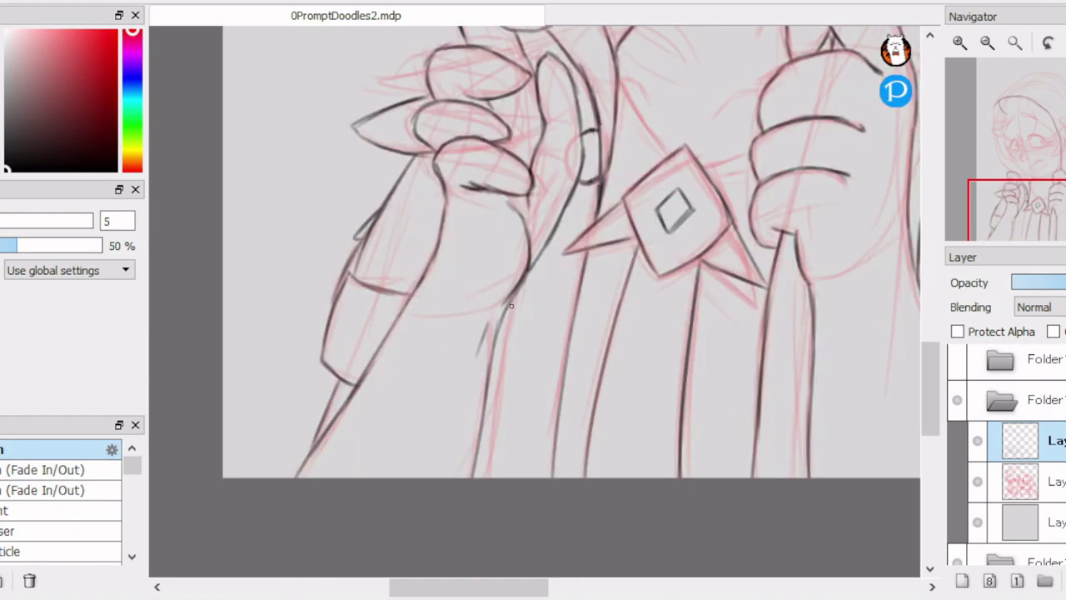
drag(510, 306, 489, 477)
drag(464, 419, 489, 435)
Step: Ink the pointed hair curls at the side of the first figure's forehead, the strand above them and the adjacent hood edge
scroll(530, 336, up, 10)
scroll(530, 336, up, 3)
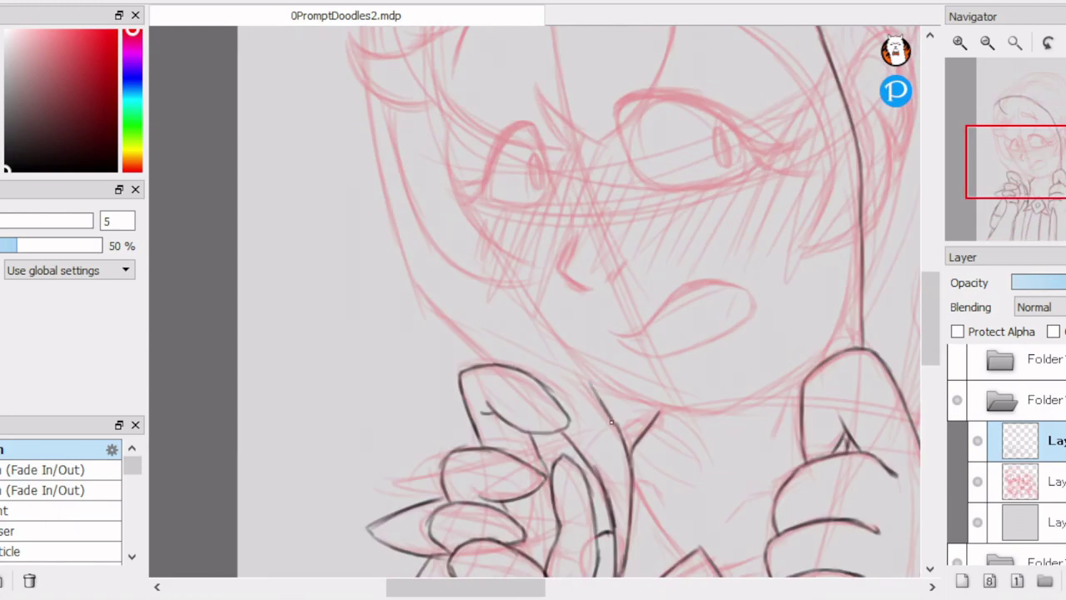
scroll(531, 336, up, 2)
mouse_move(396, 288)
mouse_down()
mouse_move(513, 306)
mouse_move(536, 401)
mouse_up()
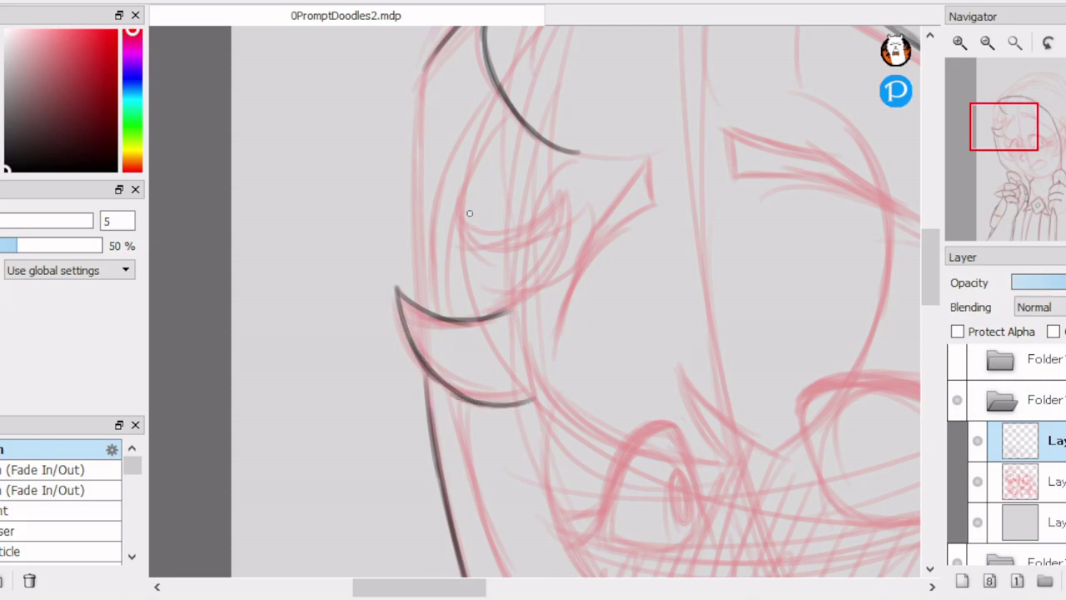
drag(463, 215, 533, 300)
drag(499, 81, 425, 242)
drag(416, 67, 416, 308)
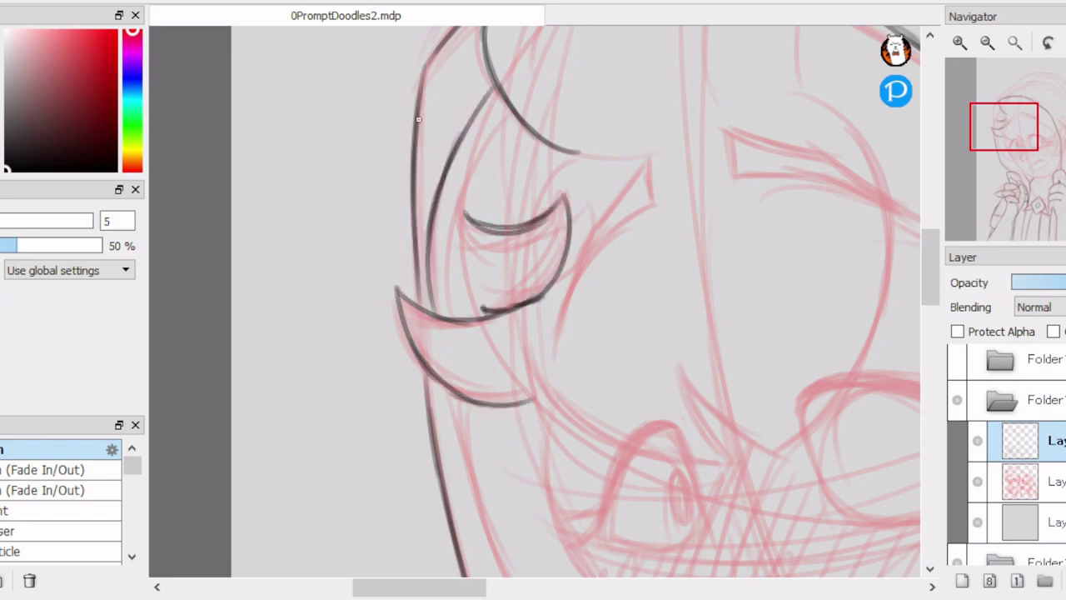
Step: Ink the rounded bang over the forehead, its pointed lower tips and the side hair strand inside the hood
scroll(660, 98, down, 2)
drag(614, 164, 638, 277)
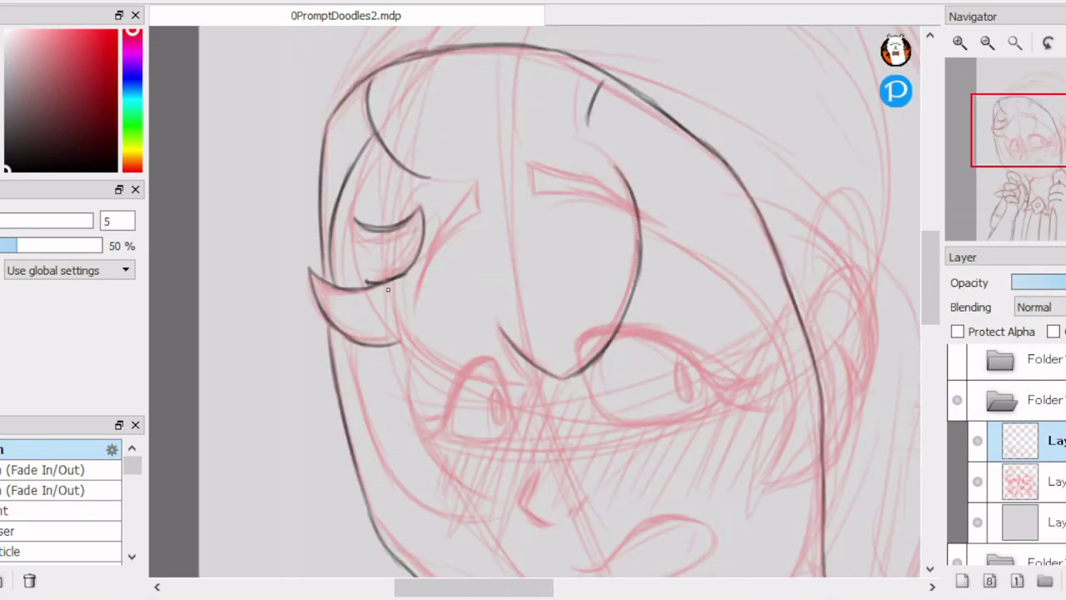
scroll(538, 376, up, 2)
drag(541, 375, 610, 203)
drag(416, 79, 641, 416)
mouse_move(288, 58)
mouse_down()
mouse_move(316, 225)
mouse_move(508, 450)
mouse_up()
Step: Ink the first figure's cheek and jawline from the bangs around the chin to the gripping hand
scroll(462, 429, down, 2)
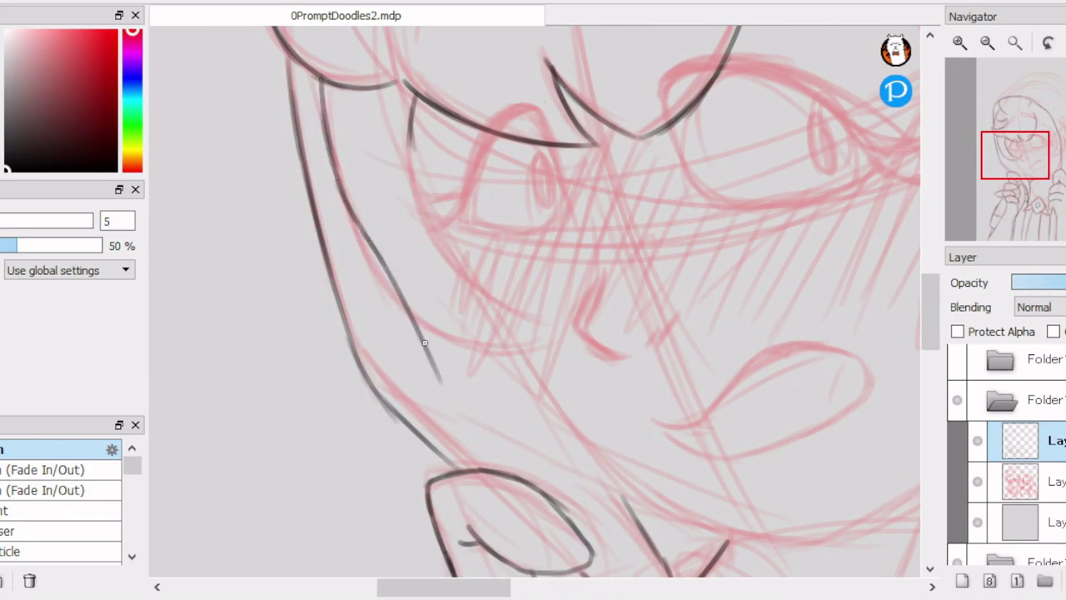
mouse_move(438, 196)
mouse_down()
mouse_move(410, 135)
mouse_move(603, 465)
mouse_up()
drag(658, 502, 533, 385)
drag(484, 358, 695, 413)
drag(782, 372, 806, 360)
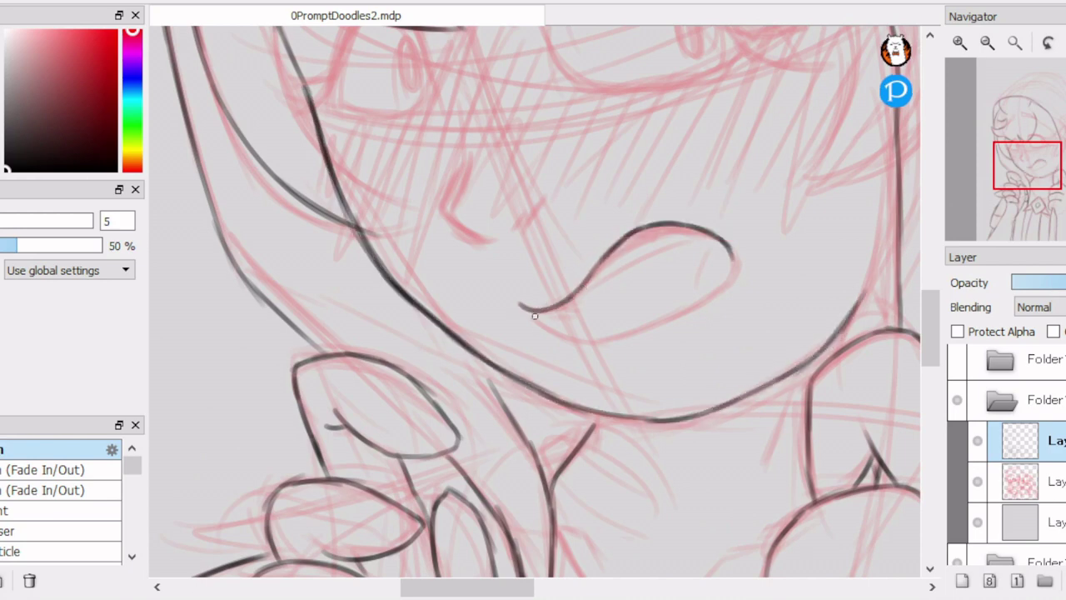
Step: Ink the first figure's open mouth with its upper teeth line, tongue curve and small corner tooth
drag(534, 315, 733, 250)
scroll(716, 249, up, 3)
mouse_move(438, 367)
mouse_down()
mouse_move(375, 380)
mouse_move(674, 221)
mouse_up()
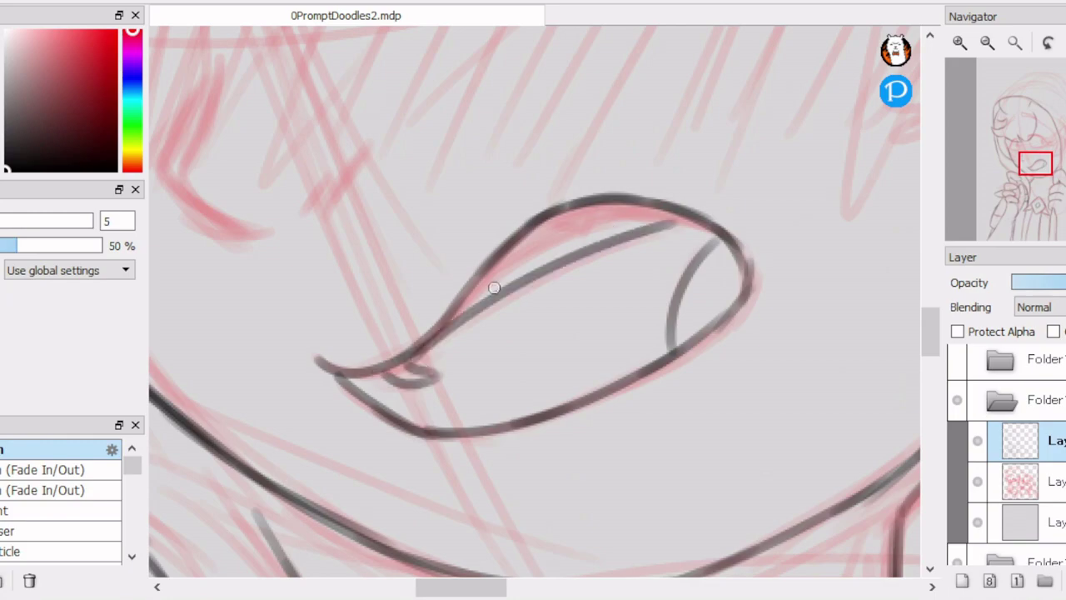
scroll(722, 184, down, 3)
Step: Ink the first figure's bent nose line and the short nostril stroke beside it
scroll(533, 275, up, 2)
mouse_move(458, 254)
mouse_down()
mouse_move(495, 381)
mouse_move(588, 315)
mouse_up()
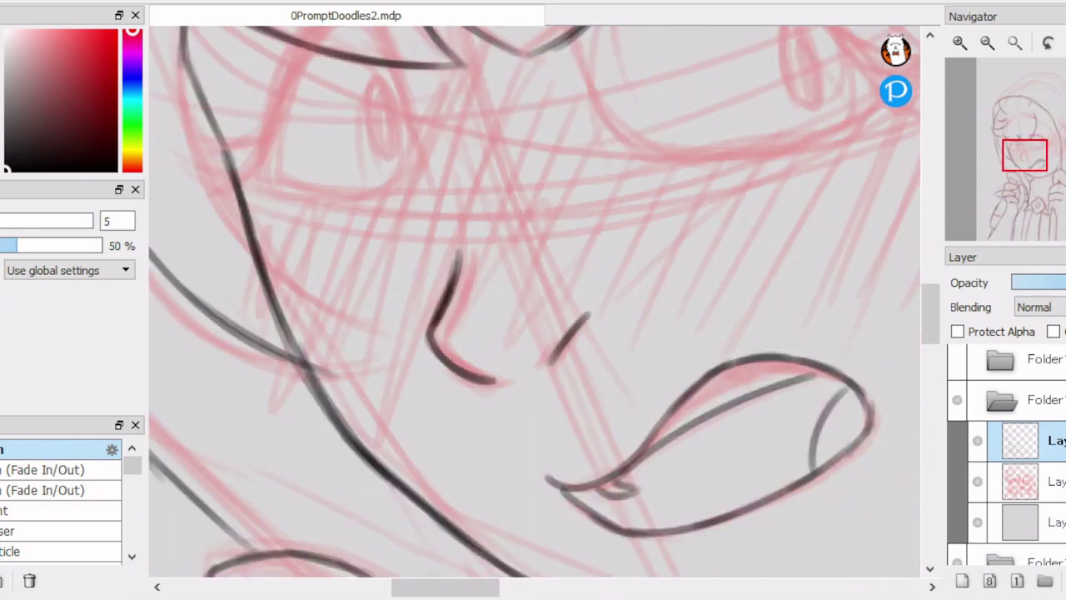
scroll(268, 166, up, 2)
Step: Undo the last stroke and ink the first figure's smaller eye with its outline, thick lash line and two outer lashes
key(ctrl+z)
mouse_move(379, 133)
mouse_down()
mouse_move(341, 208)
mouse_move(249, 333)
mouse_up()
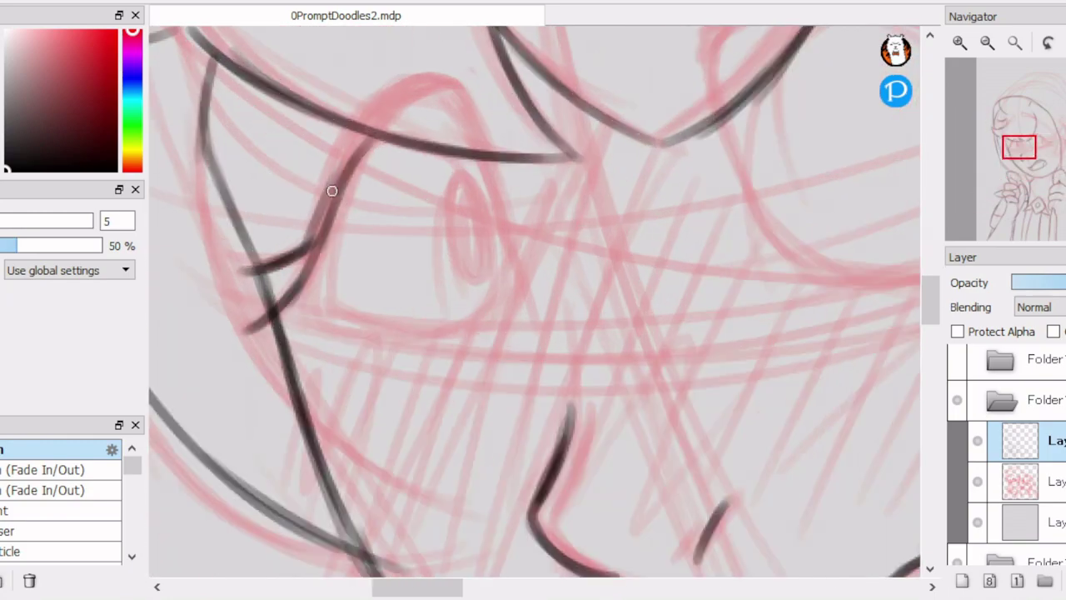
drag(342, 167, 242, 274)
drag(379, 125, 250, 333)
mouse_move(379, 121)
mouse_down()
mouse_move(283, 325)
mouse_move(482, 321)
mouse_up()
mouse_move(491, 163)
mouse_down()
mouse_move(470, 324)
mouse_move(458, 227)
mouse_up()
Step: Ink the curved side and lower outline of the first figure's larger eye
scroll(540, 170, down, 2)
scroll(540, 170, up, 2)
drag(526, 207, 693, 321)
drag(593, 318, 758, 306)
drag(653, 324, 823, 260)
Step: Ink the thick upper lash line of the larger eye, extending it past the outer corner
mouse_move(613, 117)
mouse_down()
mouse_move(707, 129)
mouse_move(791, 175)
mouse_up()
drag(723, 125, 866, 193)
drag(612, 98, 650, 108)
scroll(569, 121, up, 2)
drag(503, 120, 650, 157)
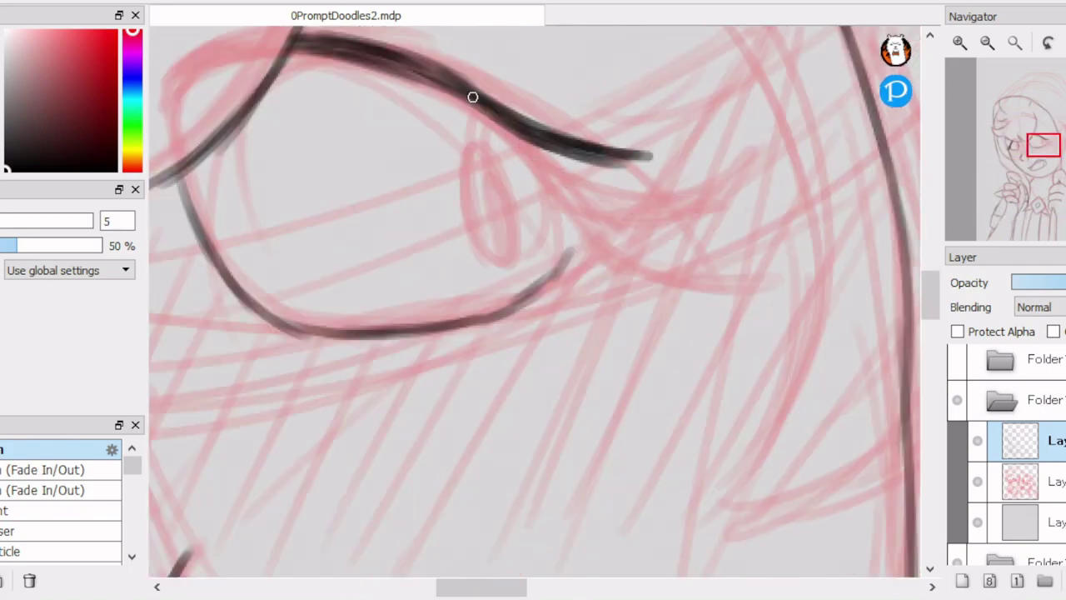
Step: Build up the larger eye's lash line into two thick, curved outer lashes
drag(466, 100, 724, 200)
drag(517, 170, 722, 200)
drag(550, 179, 728, 198)
drag(433, 83, 657, 158)
drag(541, 150, 658, 158)
drag(575, 196, 707, 209)
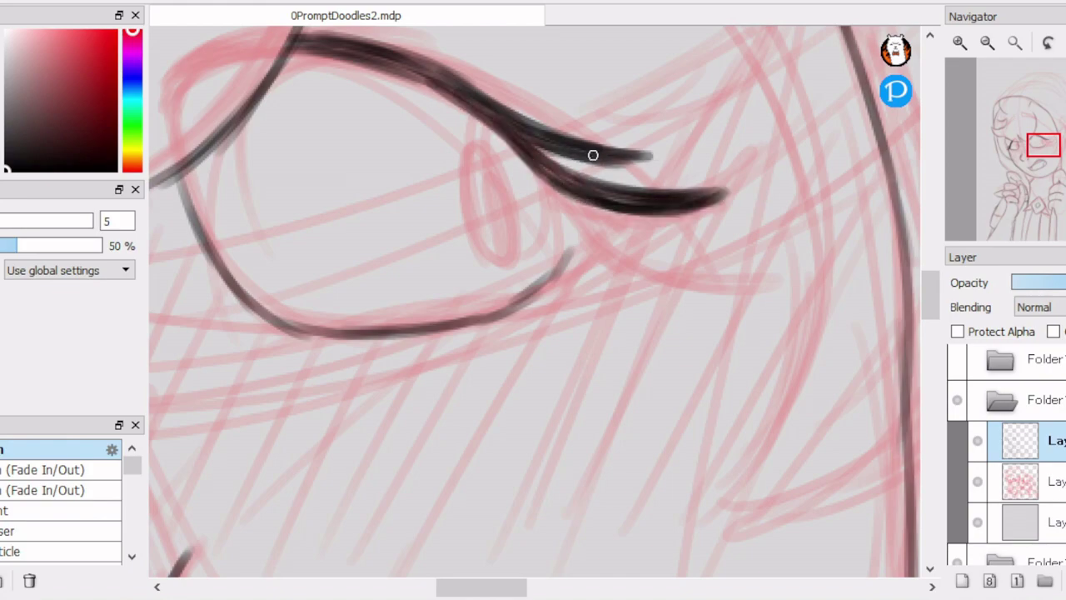
drag(587, 155, 649, 163)
Step: Add a third, lower lash to the larger eye and thicken its outer corner
drag(541, 183, 676, 250)
drag(546, 187, 574, 254)
drag(537, 167, 621, 233)
drag(554, 204, 666, 250)
drag(508, 141, 578, 226)
Step: Darken the two outer lashes of the first figure's smaller eye
scroll(368, 286, left, 5)
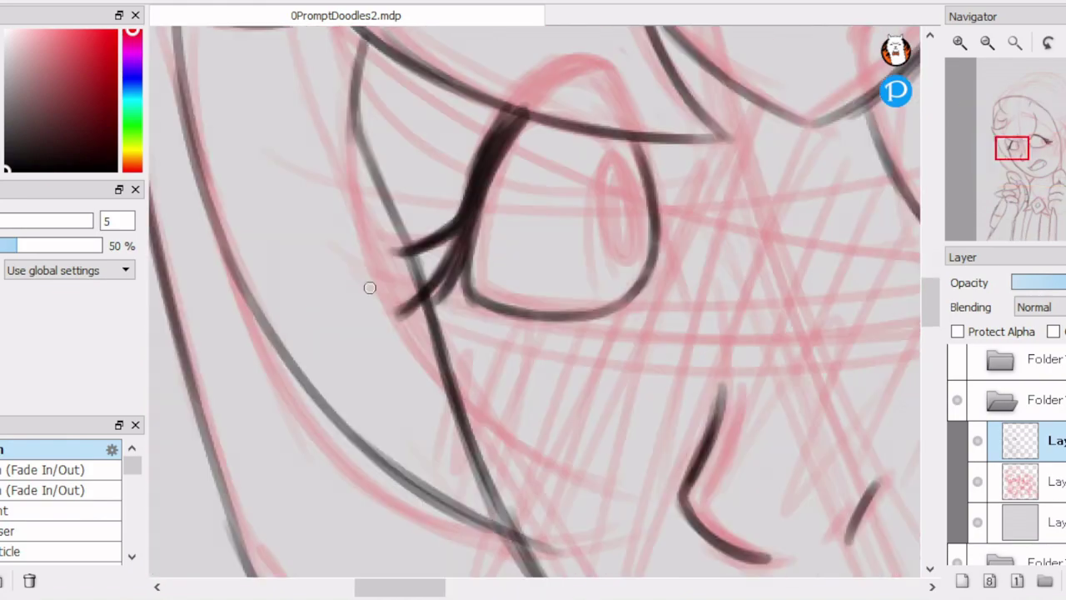
drag(462, 283, 398, 315)
drag(396, 251, 454, 231)
scroll(453, 231, down, 3)
Step: Ink the outlines of both tapered eyebrows on the first figure, each with a squared inner end
scroll(531, 221, up, 3)
drag(433, 398, 582, 189)
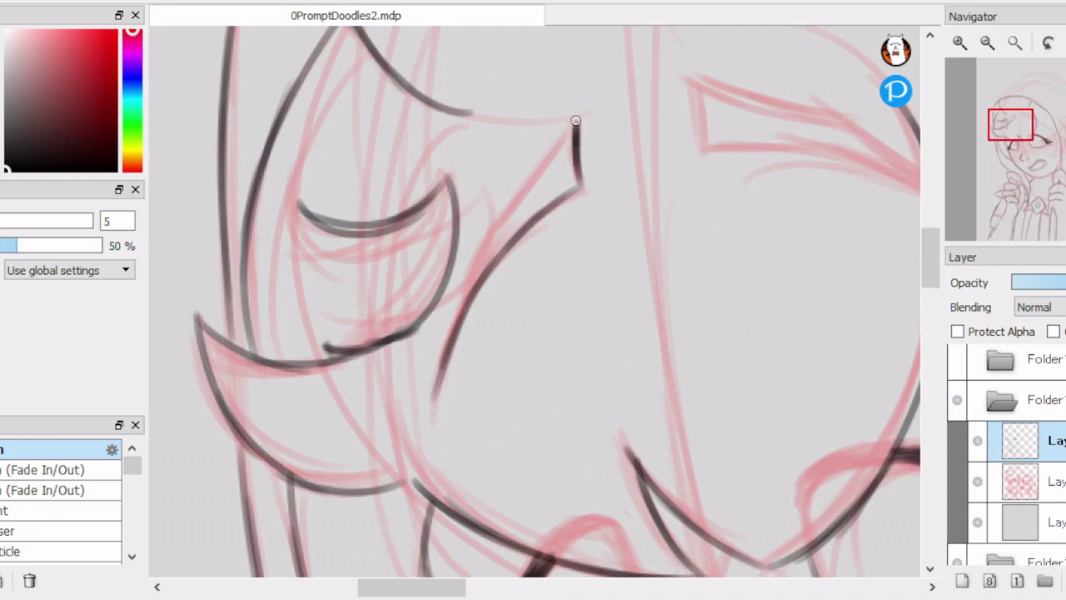
drag(575, 121, 437, 371)
scroll(500, 167, right, 5)
drag(445, 178, 702, 233)
drag(599, 152, 724, 248)
drag(517, 178, 449, 182)
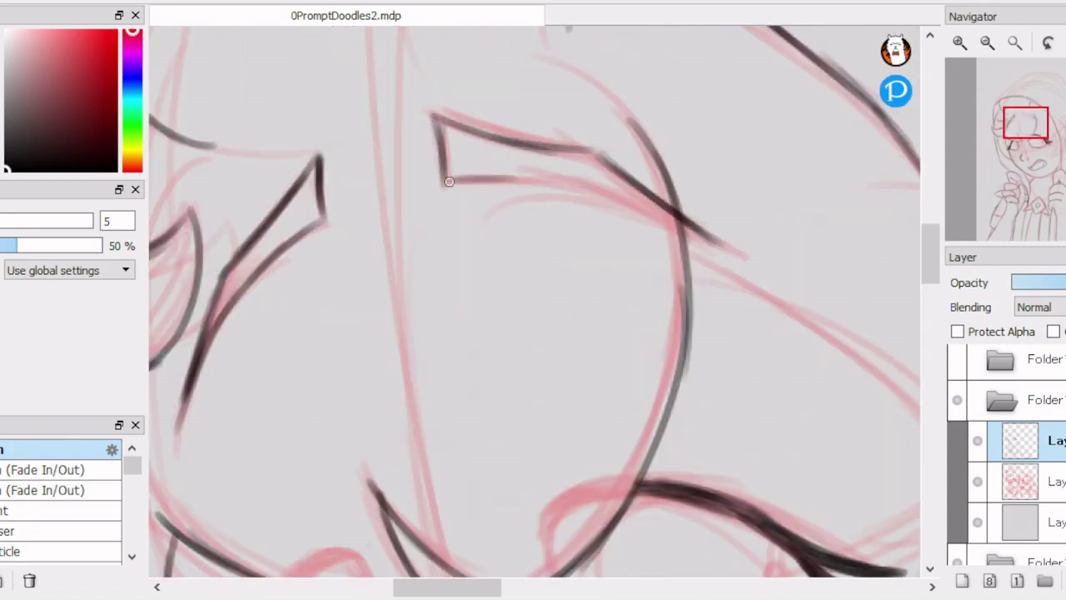
mouse_move(705, 234)
mouse_down()
mouse_move(580, 142)
mouse_move(492, 126)
mouse_up()
Step: Ink the hair lock sweeping from the eyebrow past the larger eye to a pointed tip on the cheek
scroll(558, 145, down, 3)
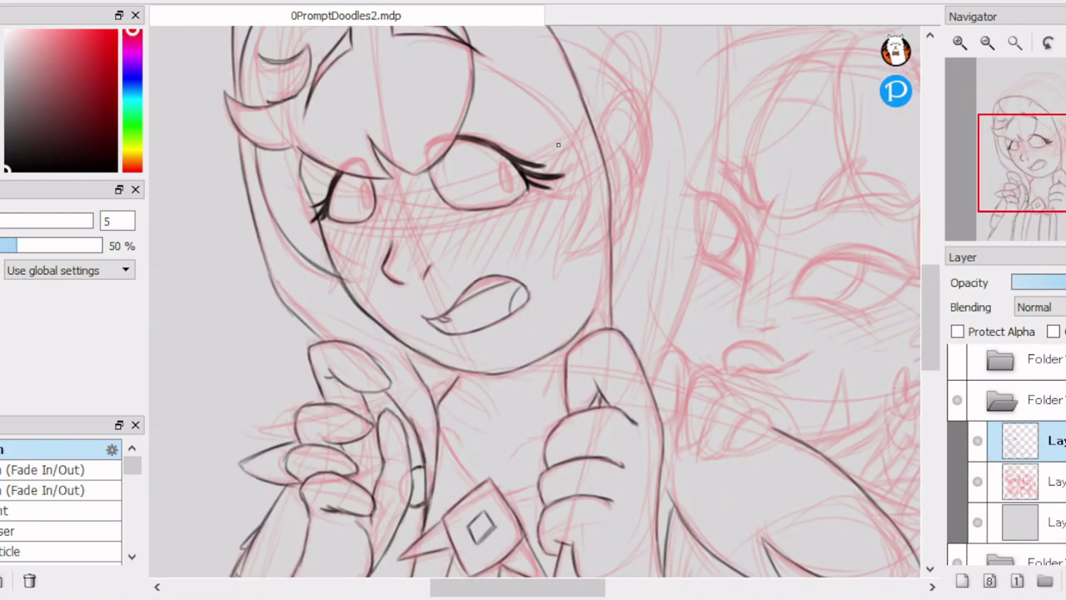
scroll(558, 145, up, 2)
mouse_move(466, 67)
mouse_down()
mouse_move(512, 93)
mouse_move(598, 214)
mouse_up()
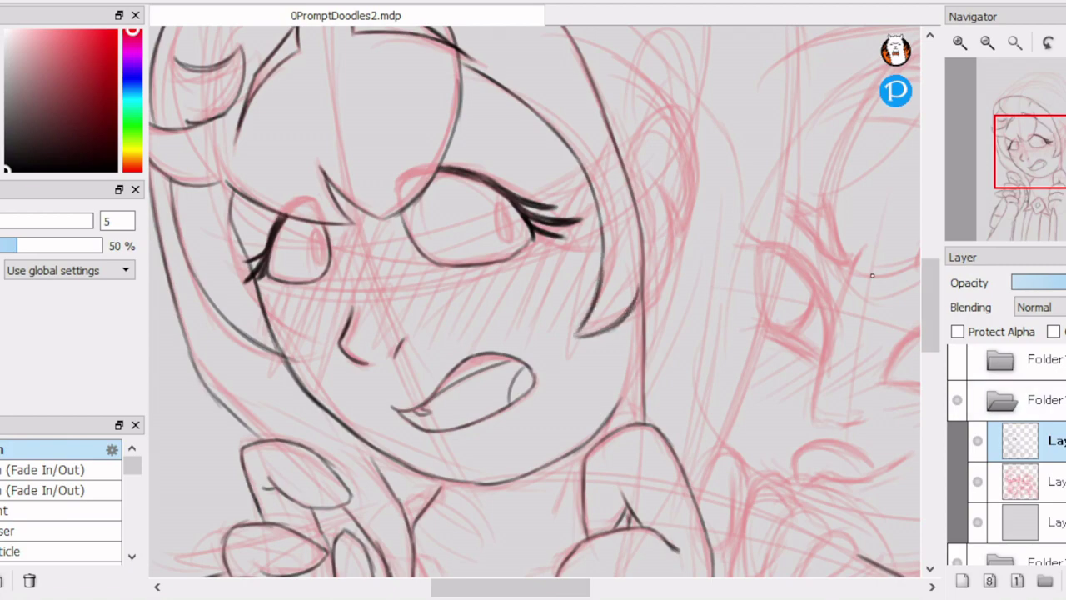
Step: Ink the first figure's neck line, collarbone strokes and collar edges, and reinforce the hood edge above the gripping hand
scroll(434, 369, up, 1)
scroll(435, 370, down, 5)
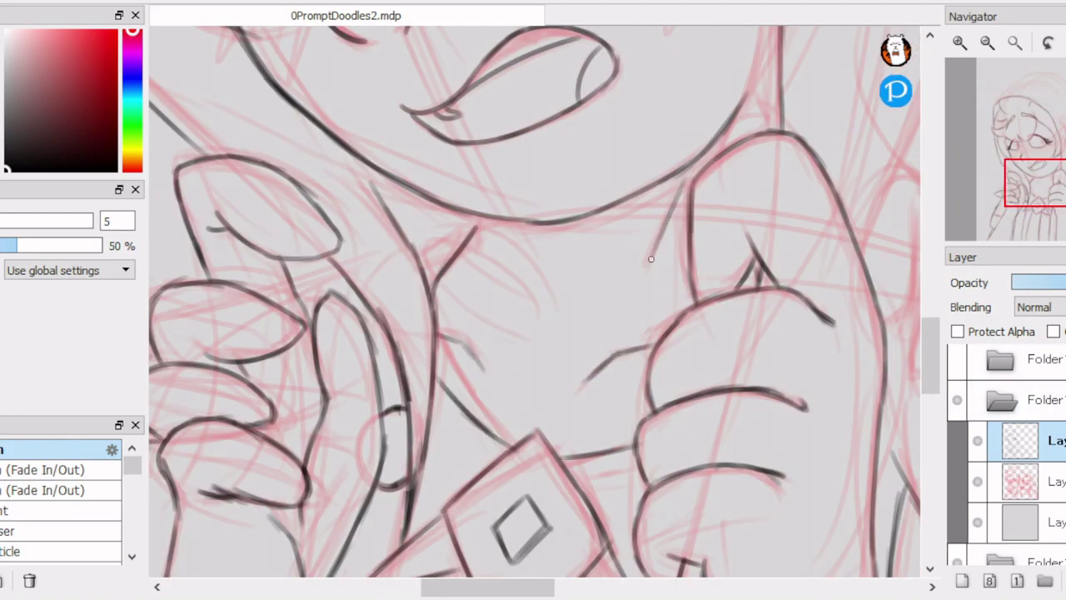
scroll(671, 253, up, 1)
scroll(592, 240, up, 2)
drag(592, 240, 595, 311)
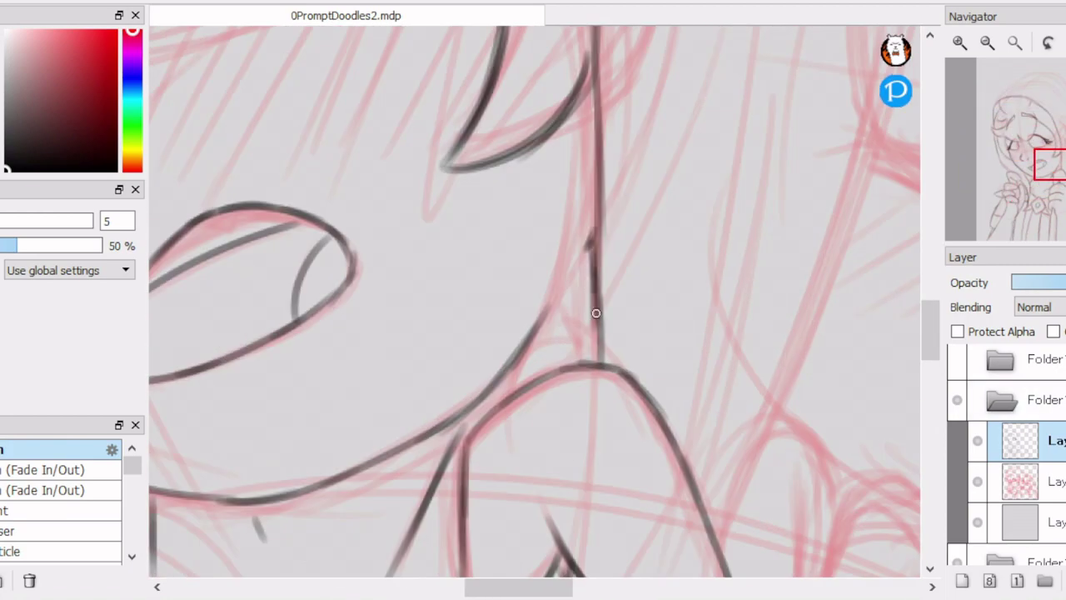
scroll(594, 311, down, 3)
Step: Ink the outer contour of the hood from the forehead side up and over its peak
scroll(271, 213, up, 4)
drag(218, 301, 270, 213)
scroll(271, 213, down, 1)
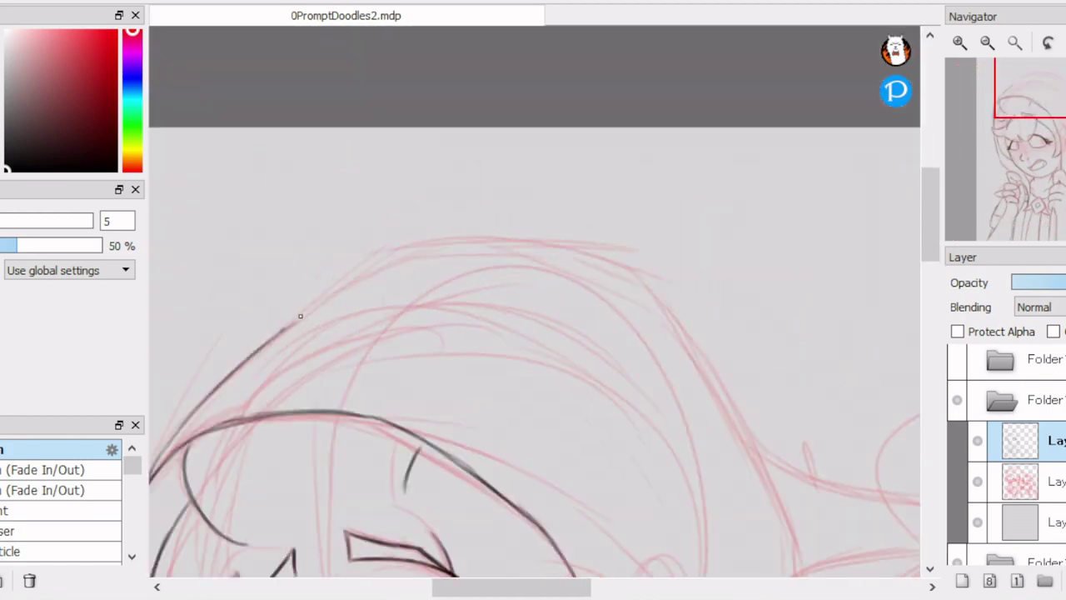
drag(287, 323, 430, 243)
drag(616, 248, 642, 268)
Step: Ink the back of the hood from its peak down between the two faces toward the hands
scroll(642, 269, up, 2)
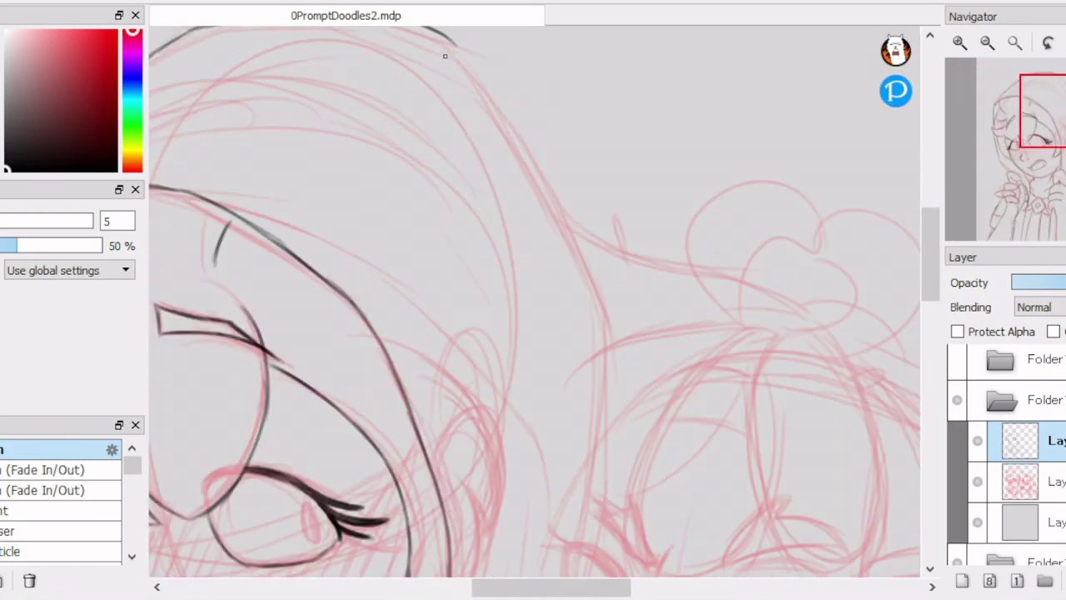
drag(454, 40, 548, 174)
scroll(547, 174, up, 1)
drag(641, 206, 639, 408)
scroll(640, 408, down, 3)
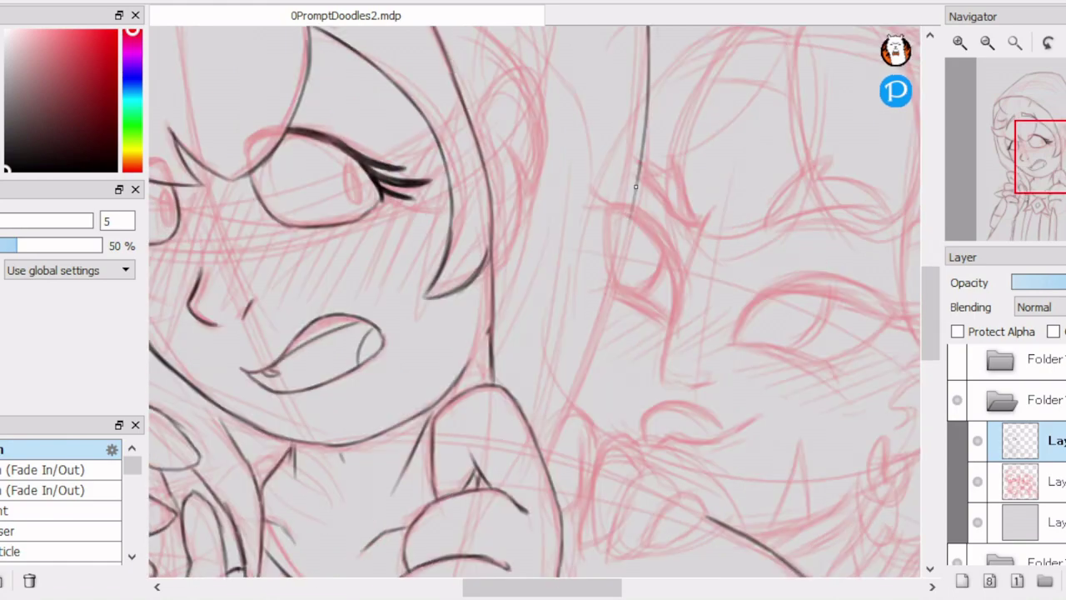
drag(639, 182, 549, 463)
Step: Ink the first finger of the second figure's hand where it emerges beside the hood
scroll(619, 433, down, 3)
drag(510, 359, 505, 379)
scroll(510, 360, up, 3)
drag(440, 165, 499, 248)
drag(452, 233, 412, 411)
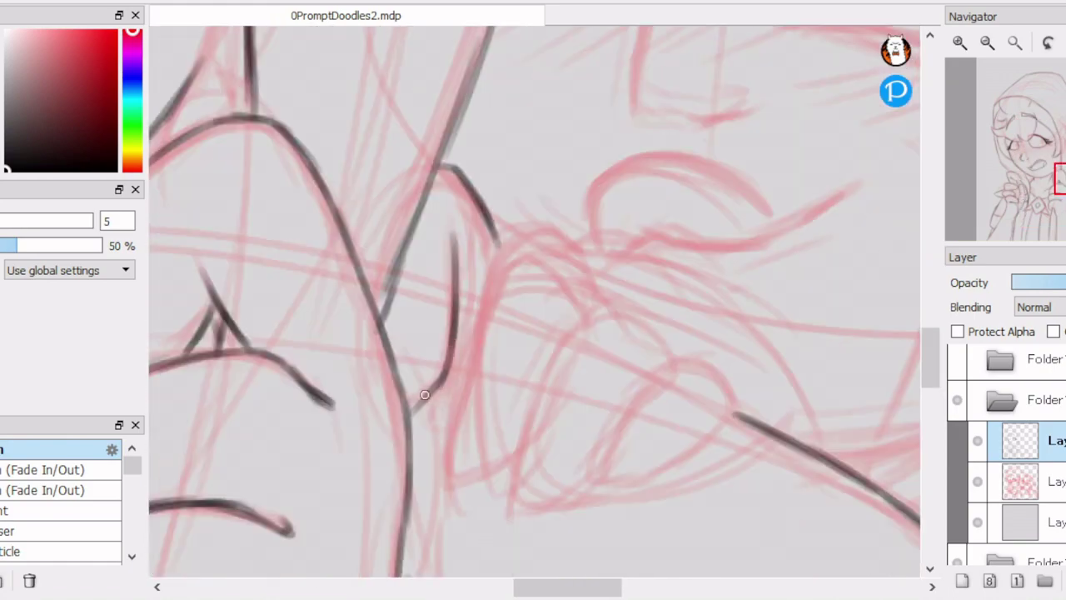
Step: Ink the second and third fingers of the second figure's hand with their rounded knuckles
drag(498, 321, 496, 451)
drag(454, 404, 606, 309)
mouse_move(672, 361)
mouse_down()
mouse_move(527, 380)
mouse_move(513, 507)
mouse_up()
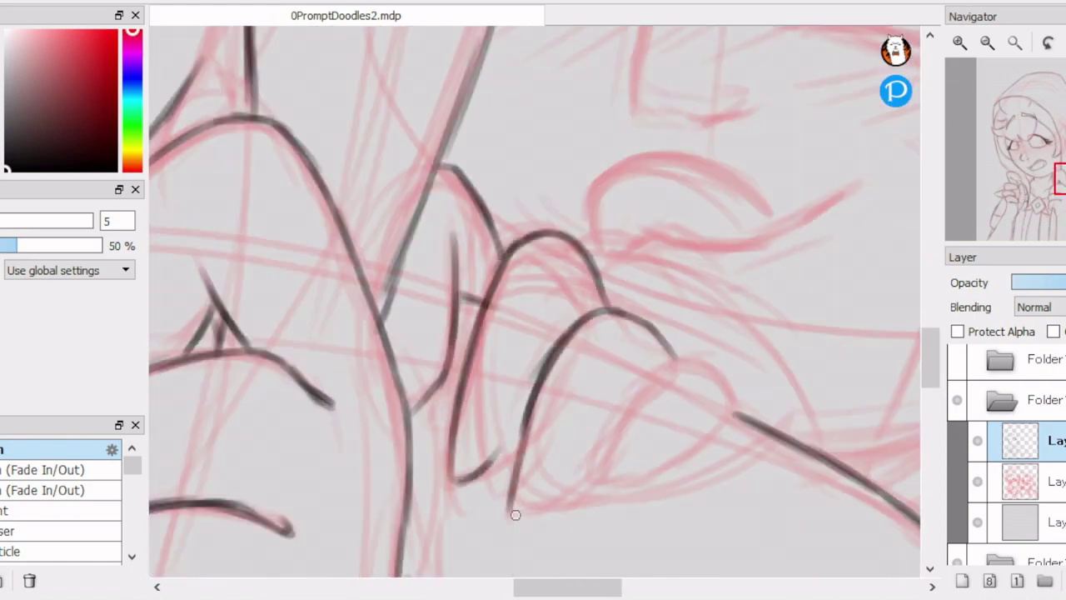
Step: Ink the second figure's smallest curled finger and close the pointed lower ends of the fingers
scroll(514, 507, down, 3)
mouse_move(511, 363)
mouse_down()
mouse_move(594, 335)
mouse_move(726, 262)
mouse_move(612, 337)
mouse_up()
scroll(697, 240, up, 3)
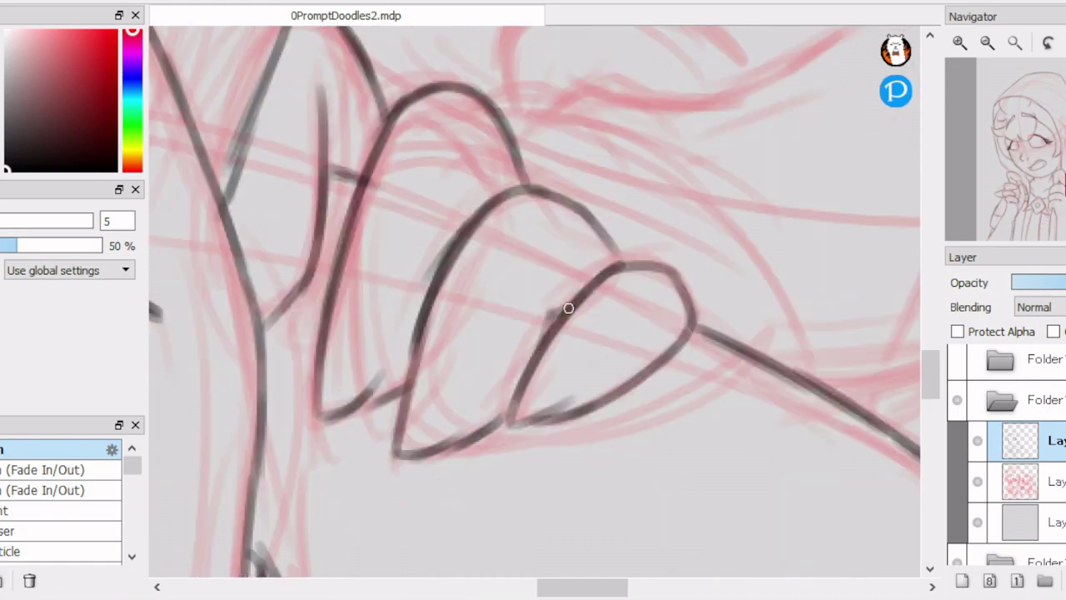
drag(575, 304, 550, 324)
scroll(549, 324, down, 3)
Step: Ink the second figure's mouth with the arched upper lip, curved smile line and short stroke beneath
scroll(549, 323, up, 3)
mouse_move(414, 275)
mouse_down()
mouse_move(486, 255)
mouse_move(573, 260)
mouse_up()
mouse_move(448, 250)
mouse_down()
mouse_move(649, 207)
mouse_move(396, 283)
mouse_up()
mouse_move(391, 275)
mouse_down()
mouse_move(466, 171)
mouse_move(574, 231)
mouse_move(515, 262)
mouse_up()
Step: Ink the tall pointed shape on the second figure's cheek and the jawline below it
scroll(436, 279, up, 2)
drag(790, 209, 684, 470)
drag(793, 201, 813, 454)
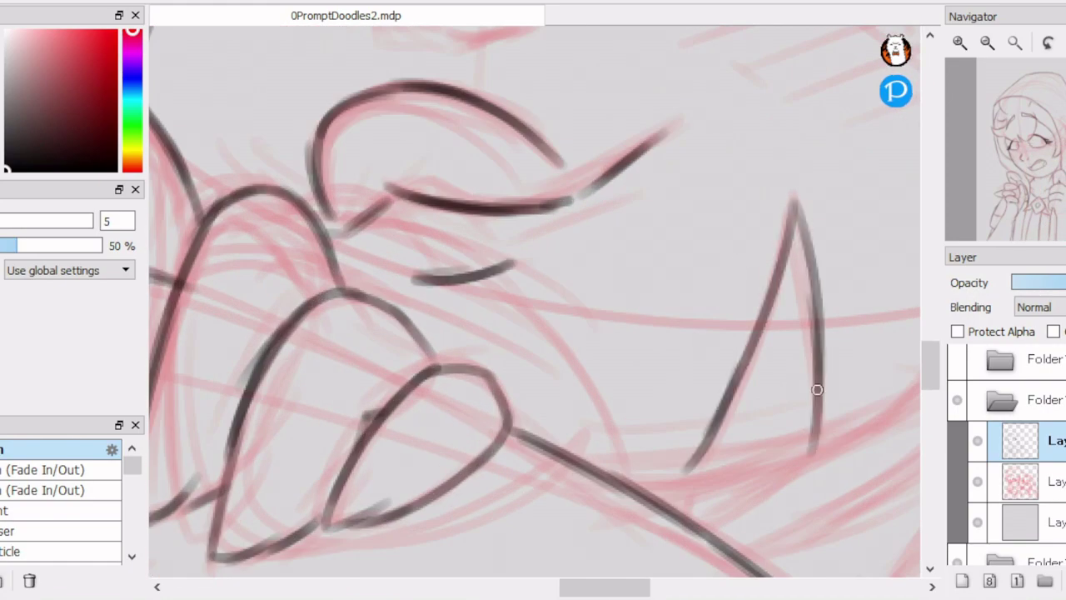
scroll(799, 453, down, 2)
mouse_move(529, 379)
mouse_down()
mouse_move(721, 291)
mouse_move(648, 405)
mouse_up()
Step: Ink the second figure's ear with its inner fold and the rounded earring hanging from the lobe
scroll(721, 292, up, 2)
drag(670, 258, 637, 396)
drag(666, 250, 666, 349)
drag(666, 300, 763, 264)
mouse_move(726, 58)
mouse_down()
mouse_move(792, 71)
mouse_move(766, 254)
mouse_move(666, 300)
mouse_up()
drag(758, 92, 666, 223)
scroll(772, 101, down, 2)
drag(662, 316, 610, 406)
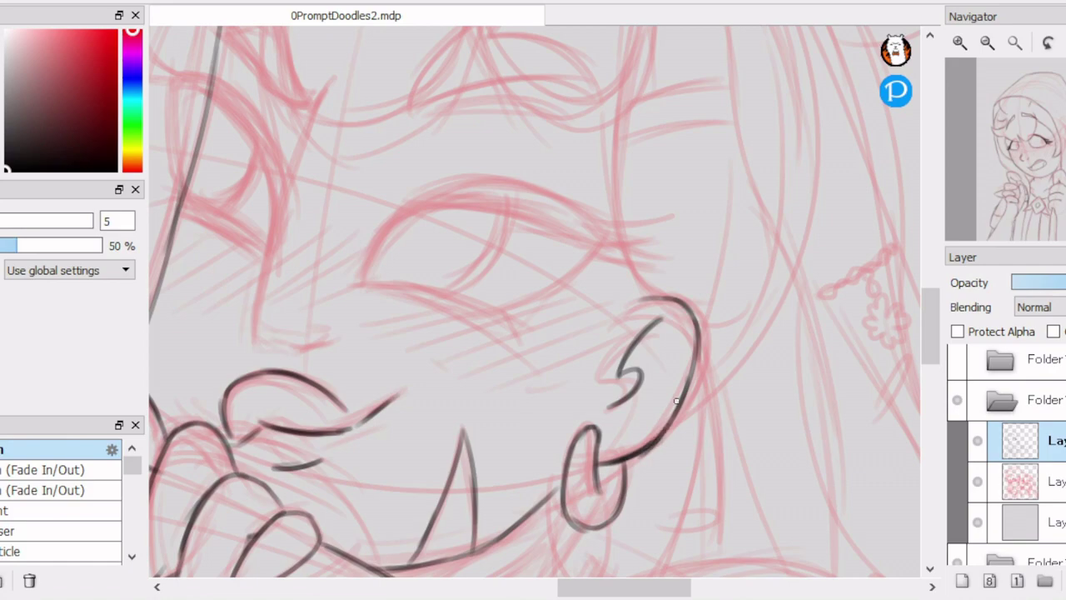
Step: Ink the two large oval bangs on the second figure's forehead and the hairline reaching to the hood
scroll(676, 401, up, 3)
mouse_move(658, 175)
mouse_down()
mouse_move(591, 121)
mouse_move(597, 466)
mouse_move(642, 485)
mouse_up()
mouse_move(645, 150)
mouse_down()
mouse_move(705, 298)
mouse_move(641, 487)
mouse_up()
mouse_move(558, 112)
mouse_down()
mouse_move(374, 275)
mouse_move(391, 483)
mouse_move(409, 489)
mouse_move(533, 383)
mouse_up()
drag(521, 108, 322, 136)
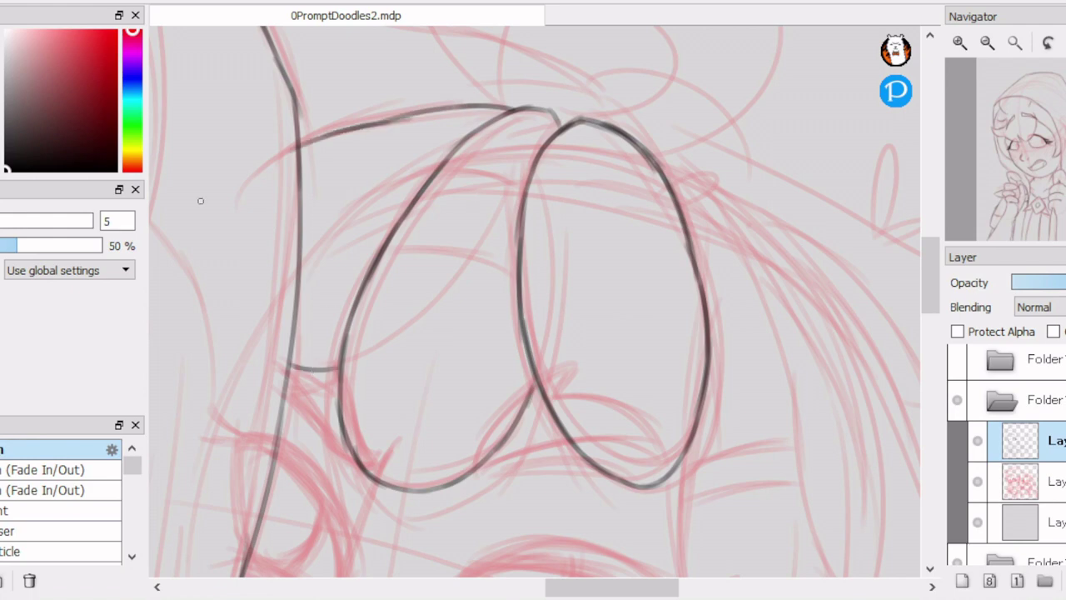
Step: Ink the rounded loops on top of the second figure's head around their small central lobe
scroll(200, 200, up, 3)
mouse_move(303, 347)
mouse_down()
mouse_move(393, 64)
mouse_move(468, 205)
mouse_move(367, 358)
mouse_up()
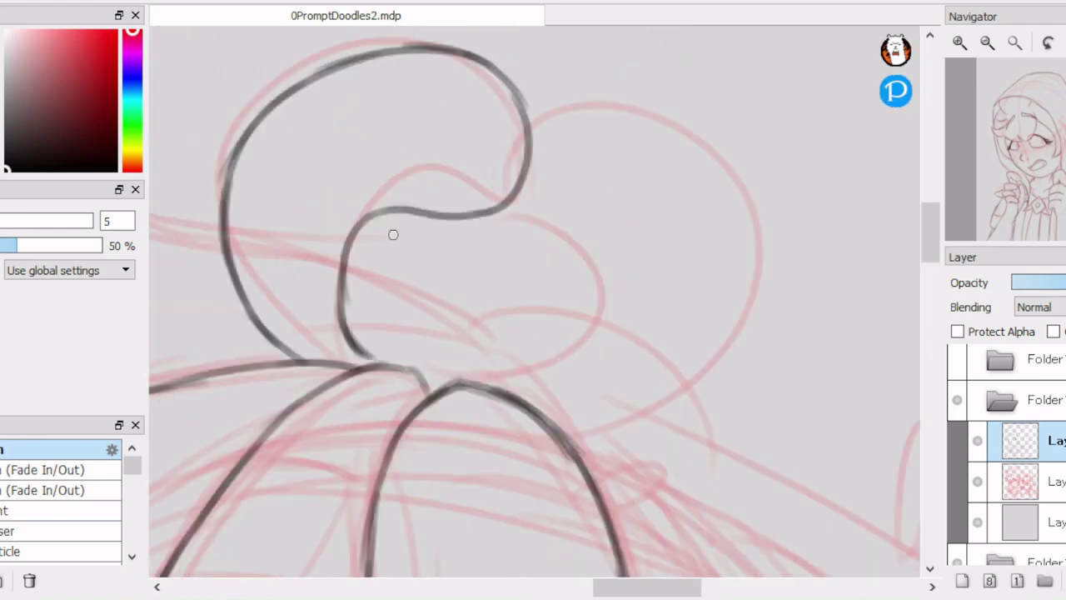
drag(443, 386, 483, 222)
mouse_move(516, 82)
mouse_down()
mouse_move(671, 91)
mouse_move(550, 416)
mouse_up()
drag(719, 166, 718, 248)
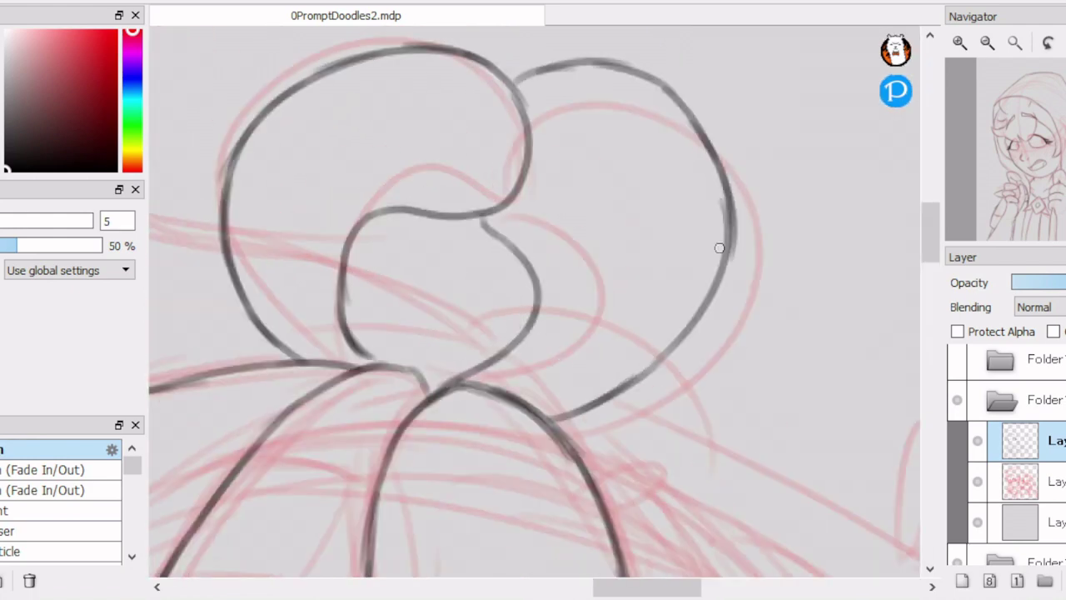
drag(347, 258, 498, 360)
Step: Ink the long rounded shape that slopes out behind the second figure's head and curls back underneath
scroll(409, 307, down, 2)
scroll(638, 355, down, 2)
mouse_move(524, 226)
mouse_down()
mouse_move(562, 274)
mouse_move(666, 338)
mouse_move(833, 471)
mouse_up()
scroll(833, 466, down, 3)
drag(812, 251, 721, 278)
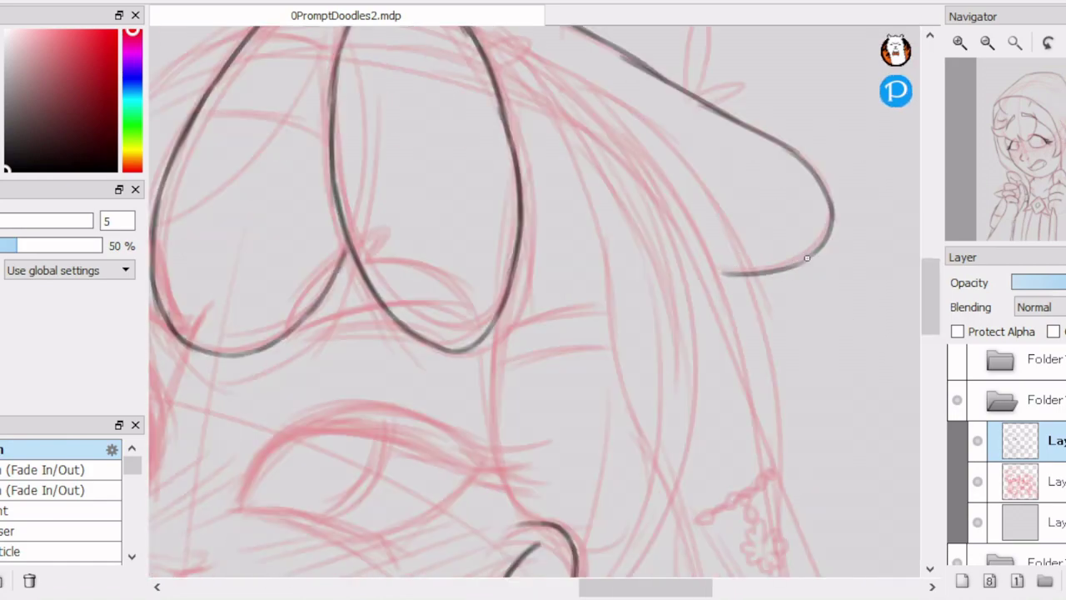
Step: Ink the second figure's long hair strand behind the ear and the neck line below the earring
scroll(720, 278, up, 1)
drag(470, 123, 526, 141)
scroll(554, 158, down, 2)
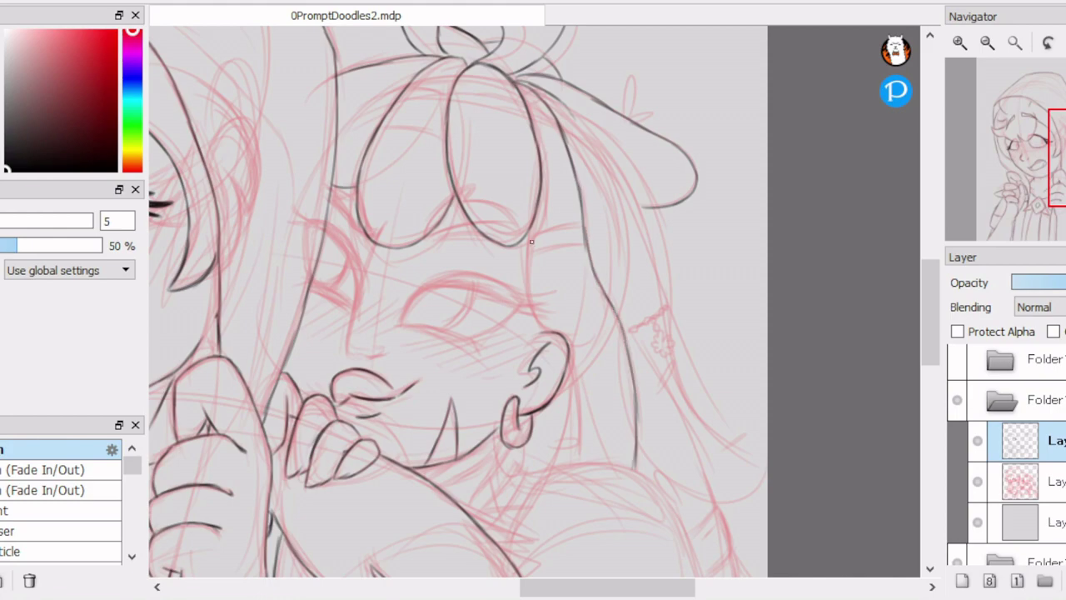
drag(501, 454, 466, 504)
Step: Ink the second figure's rounded shoulder, the sleeve edge below it, and the pointed folds beside the upper arm
scroll(467, 503, down, 2)
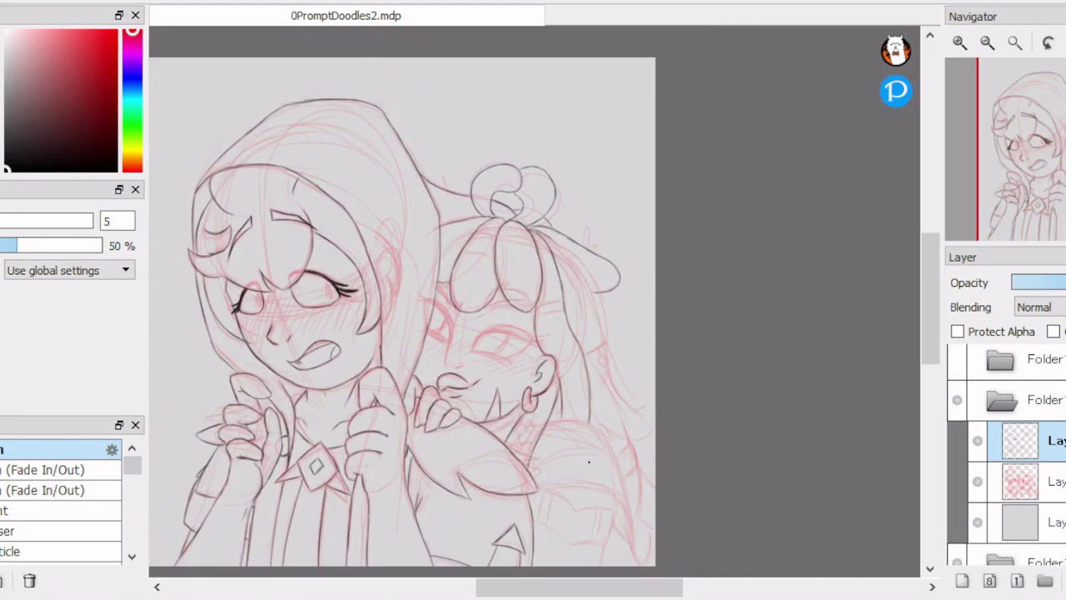
scroll(483, 354, up, 2)
drag(481, 354, 587, 360)
scroll(523, 203, down, 1)
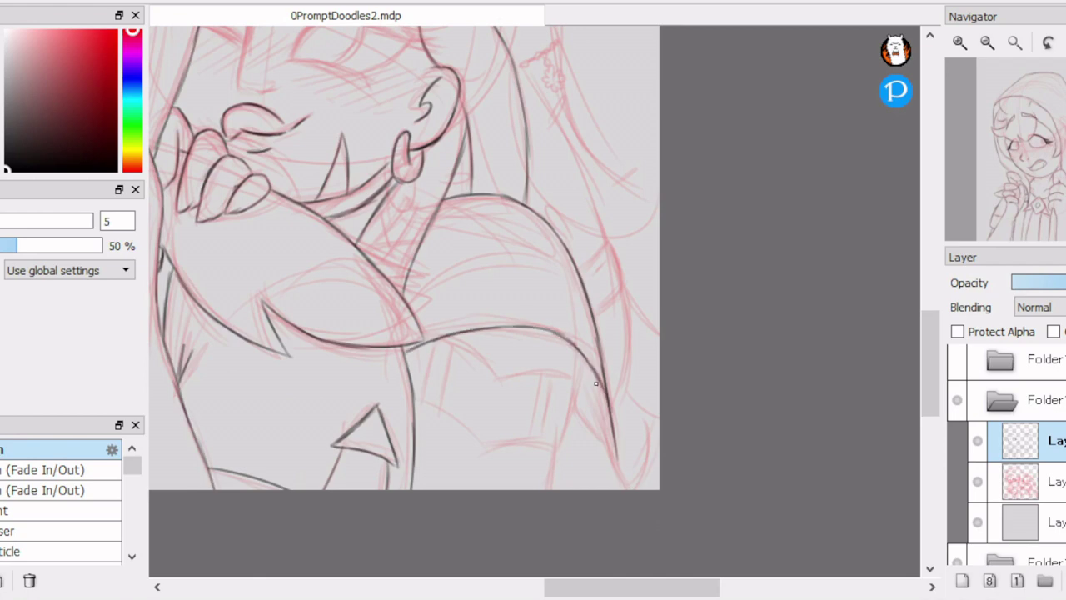
scroll(596, 358, up, 1)
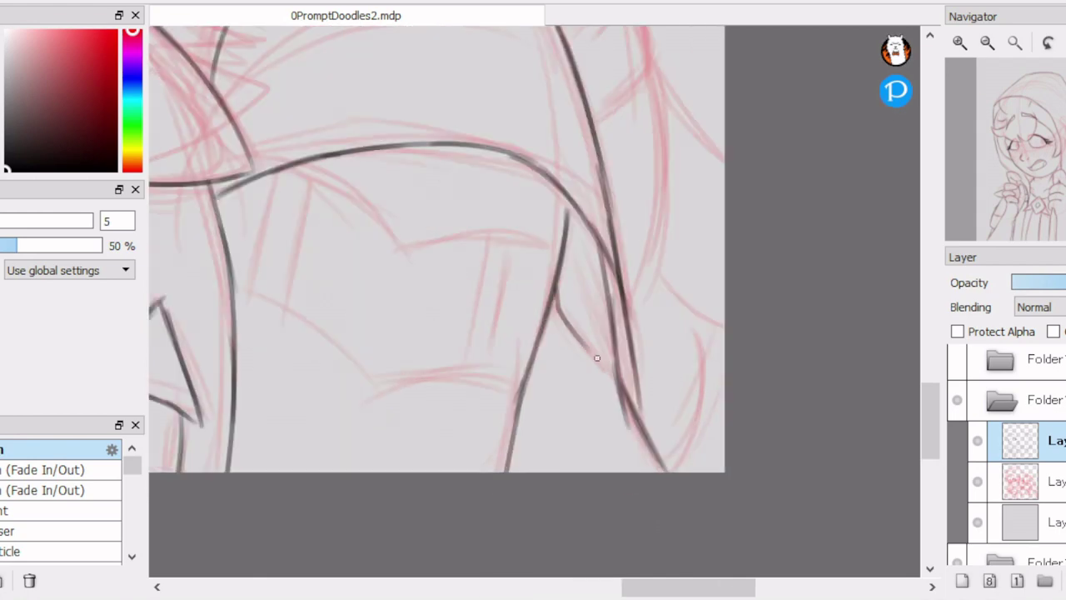
Step: Ink the notched band across the second figure's upper arm, including its zigzag edges and short vertical lines
drag(382, 384, 462, 374)
drag(323, 184, 401, 246)
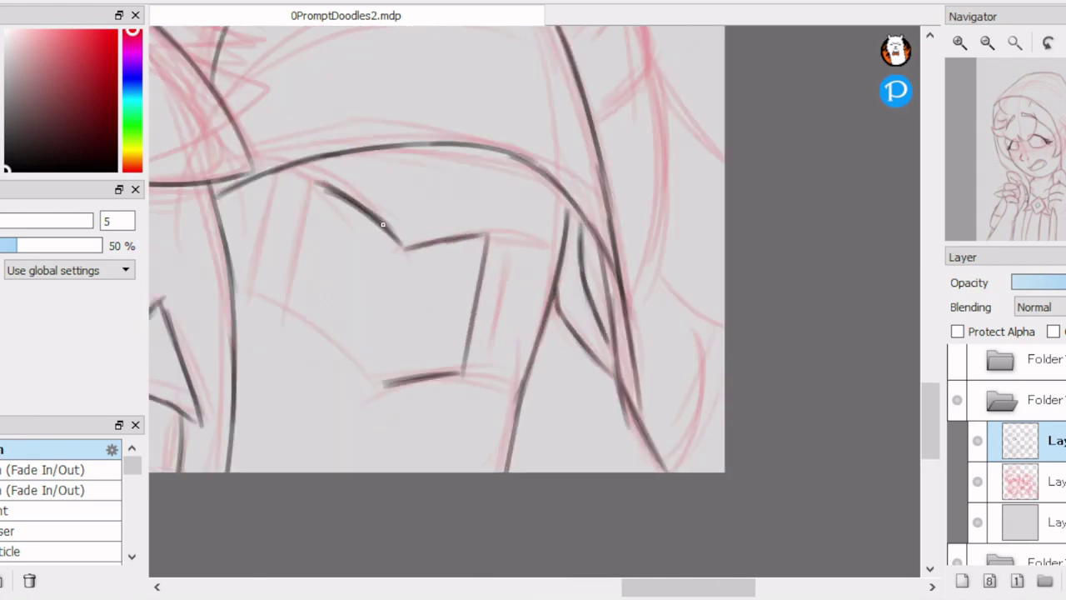
drag(313, 187, 377, 385)
drag(278, 174, 265, 220)
drag(488, 238, 463, 375)
drag(512, 240, 572, 238)
Step: Ink the second figure's next long hair strand, running from the crown down past the ear
scroll(542, 241, down, 2)
scroll(439, 89, up, 2)
mouse_move(439, 89)
mouse_down()
mouse_move(542, 366)
mouse_move(528, 282)
mouse_up()
key(ctrl+z)
drag(466, 112, 533, 346)
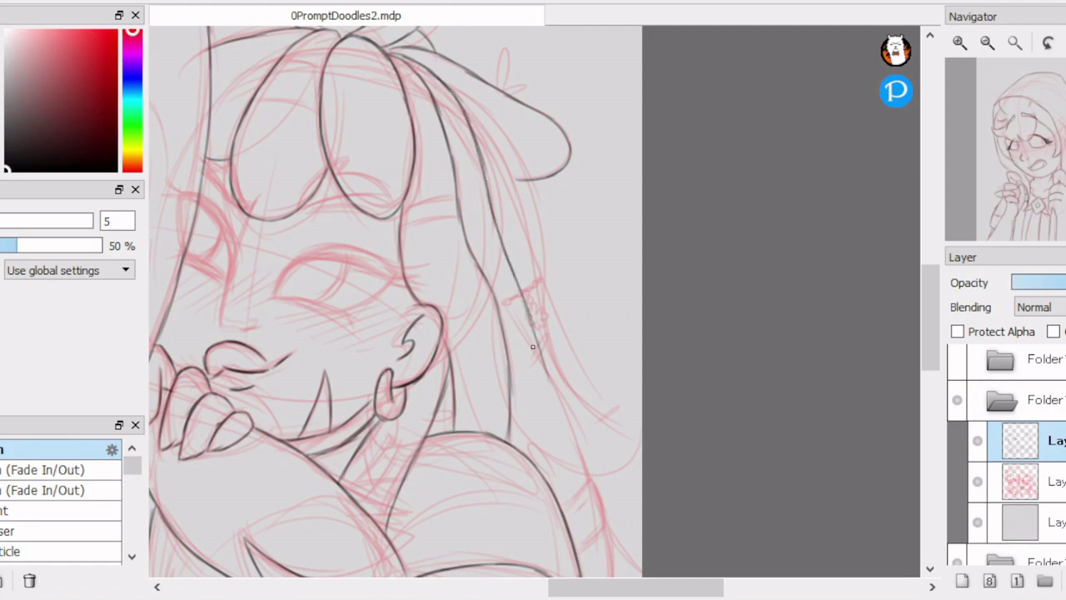
Step: Continue the long hair strand behind the shoulder with a curved hair cuff and a tapering end below it
scroll(573, 425, up, 2)
drag(500, 217, 552, 381)
scroll(552, 381, up, 1)
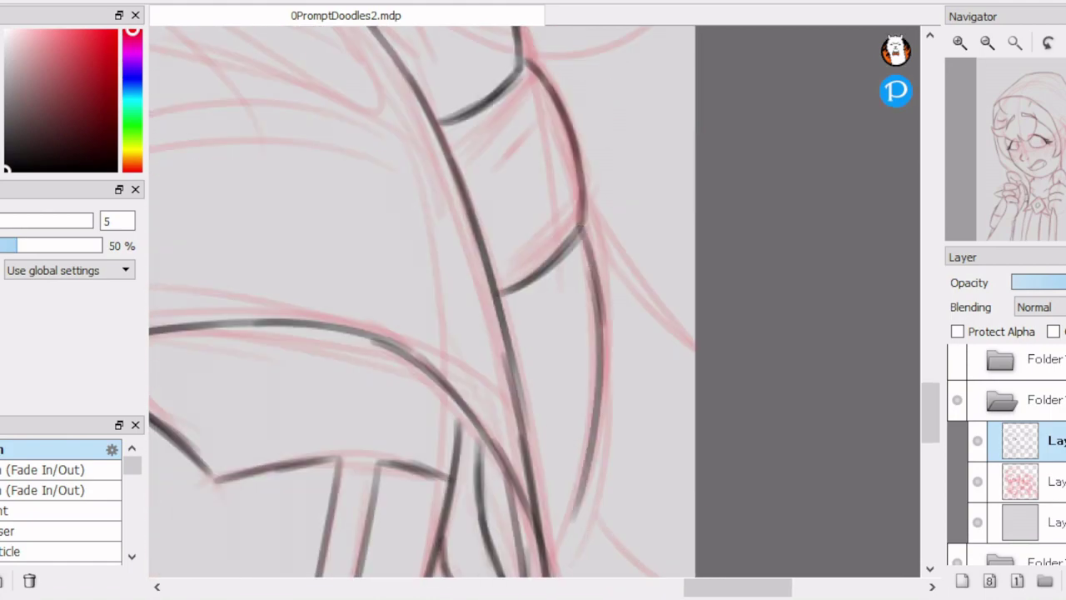
scroll(575, 291, down, 1)
drag(581, 288, 559, 389)
Step: Ink the outer hair strand to its rounded end, with a small chain and leaf-shaped charm hanging across it
scroll(599, 419, up, 5)
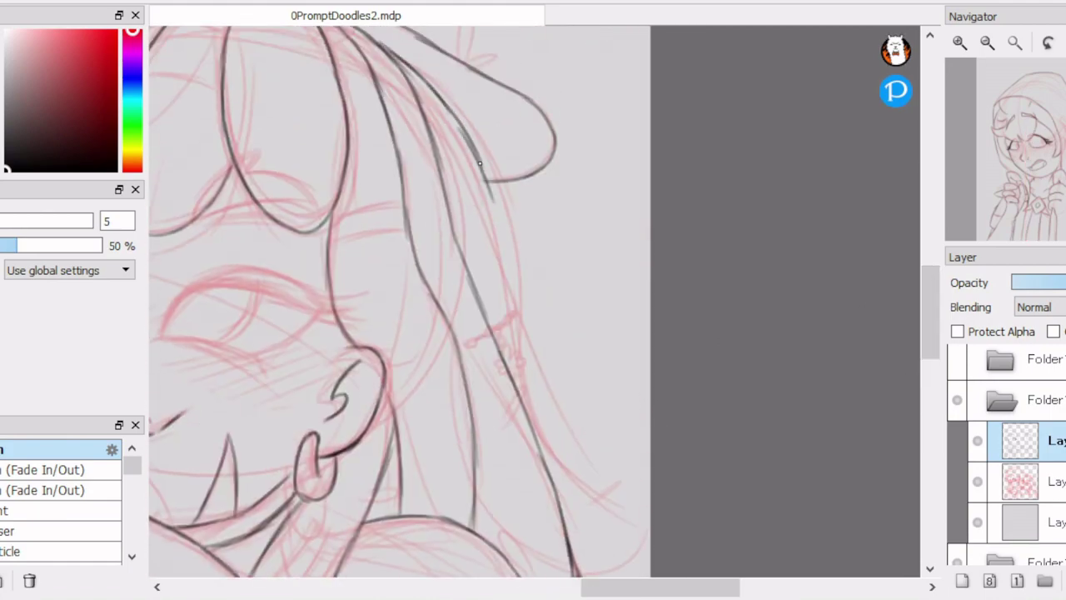
scroll(480, 359, up, 2)
drag(491, 298, 528, 297)
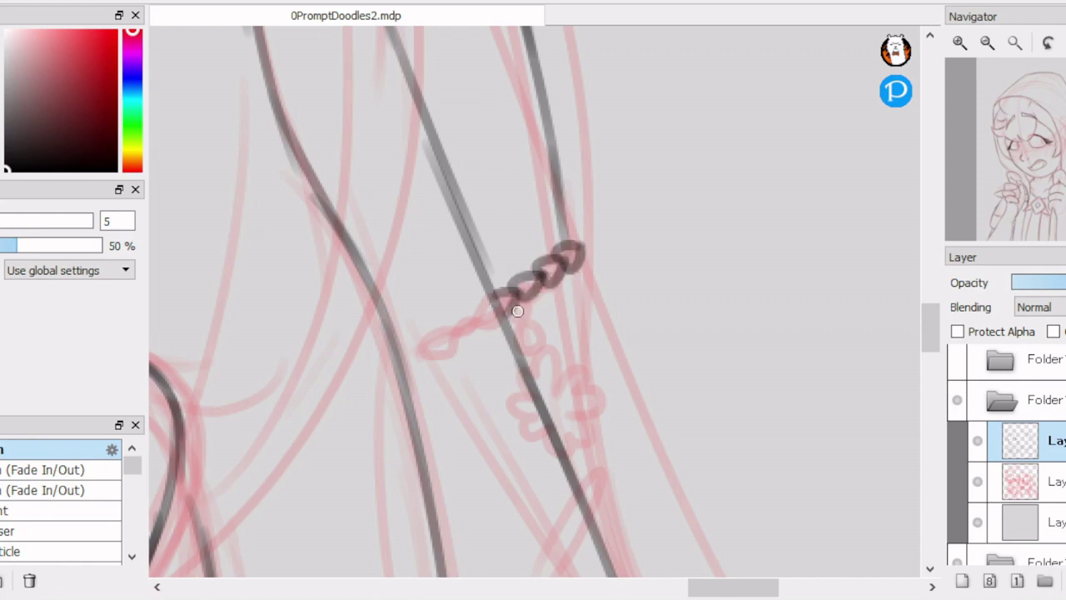
mouse_move(546, 364)
mouse_down()
mouse_move(574, 391)
mouse_move(571, 440)
mouse_move(571, 373)
mouse_move(551, 425)
mouse_up()
scroll(550, 424, down, 3)
scroll(686, 467, down, 3)
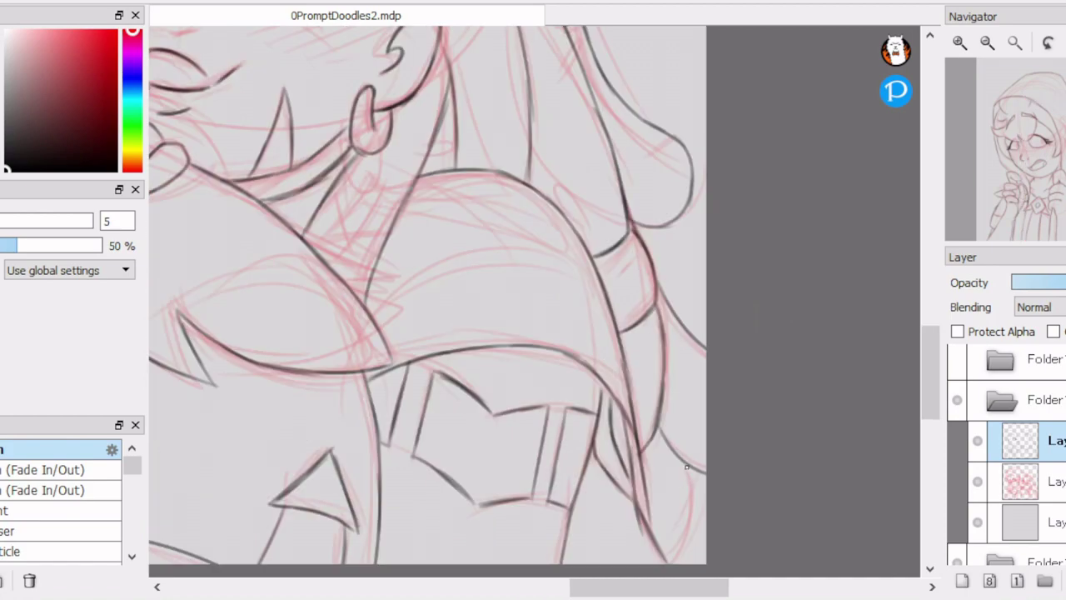
scroll(686, 467, down, 3)
Step: Ink the second figure's near eyebrow as a split, pointed shape overlapping the forehead bang
scroll(467, 200, up, 5)
mouse_move(439, 218)
mouse_down()
mouse_move(491, 183)
mouse_move(554, 182)
mouse_move(621, 198)
mouse_up()
drag(445, 187, 541, 101)
drag(515, 146, 604, 132)
drag(441, 212, 565, 108)
drag(516, 175, 619, 141)
Step: Ink the second figure's far eyebrow as a pointed, split shape beside the hood edge
scroll(583, 166, down, 3)
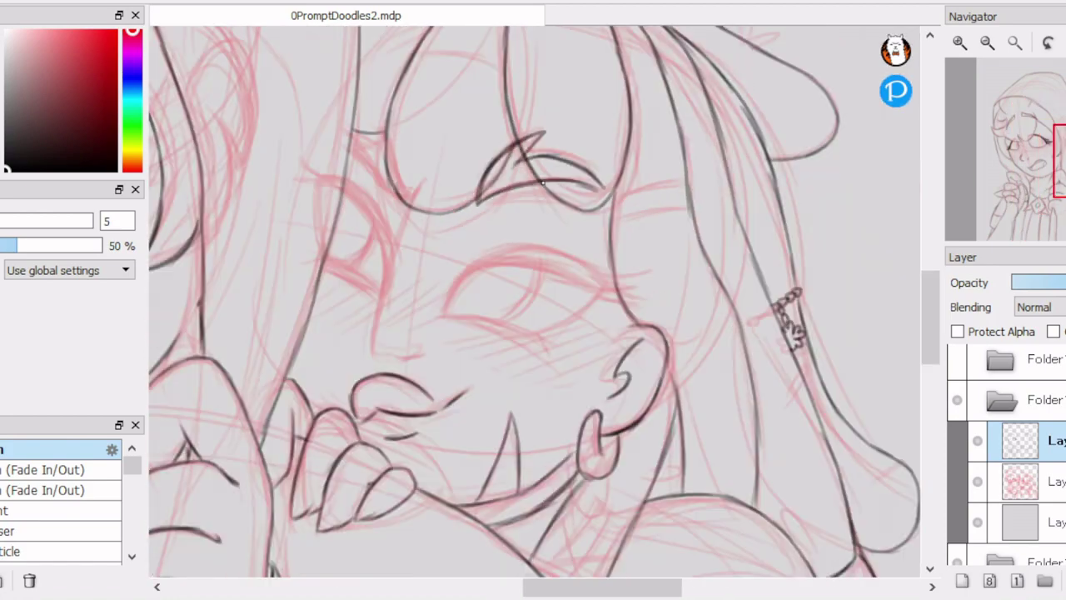
scroll(446, 241, up, 3)
mouse_move(346, 152)
mouse_down()
mouse_move(445, 241)
mouse_move(456, 238)
mouse_up()
drag(345, 152, 408, 163)
drag(477, 263, 500, 215)
Step: Ink the second figure's far eye with a thick upper lid, plus the nose bridge and nostril
drag(372, 193, 418, 242)
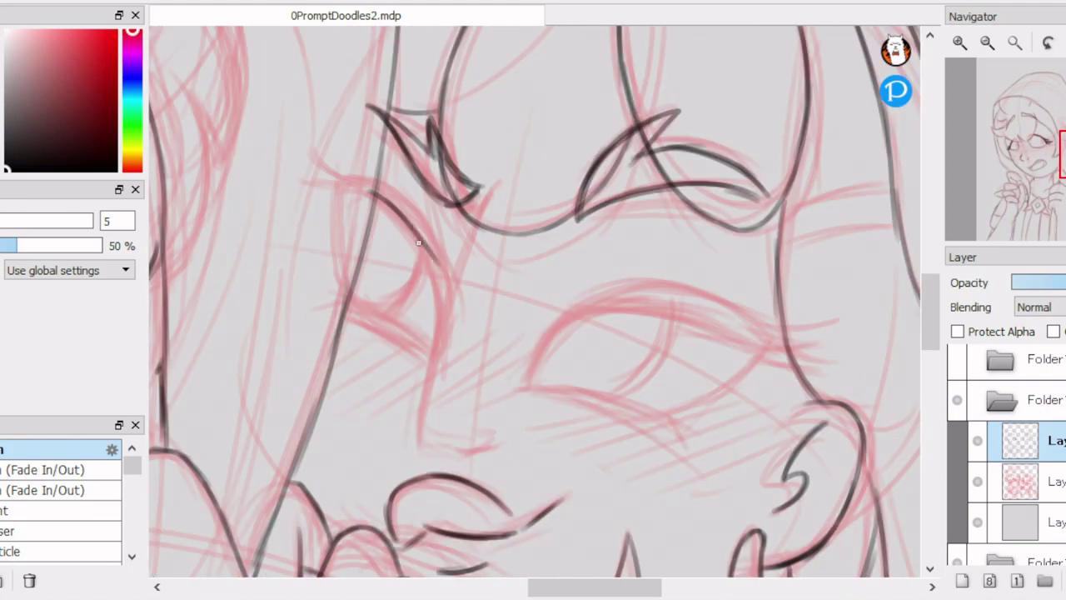
drag(381, 160, 324, 395)
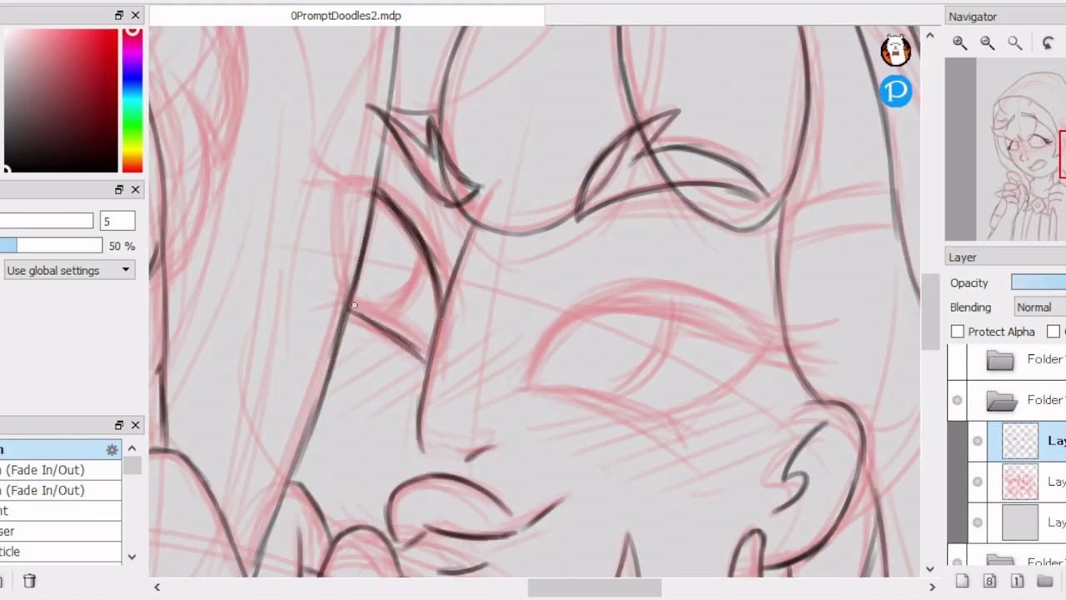
drag(401, 213, 431, 291)
Step: Ink the second figure's near eye with a thick upper lid, two outer lashes and a thin lower lid
mouse_move(524, 383)
mouse_down()
mouse_move(658, 310)
mouse_move(737, 337)
mouse_up()
scroll(750, 302, up, 3)
drag(288, 196, 662, 243)
mouse_move(541, 218)
mouse_down()
mouse_move(708, 246)
mouse_move(578, 237)
mouse_up()
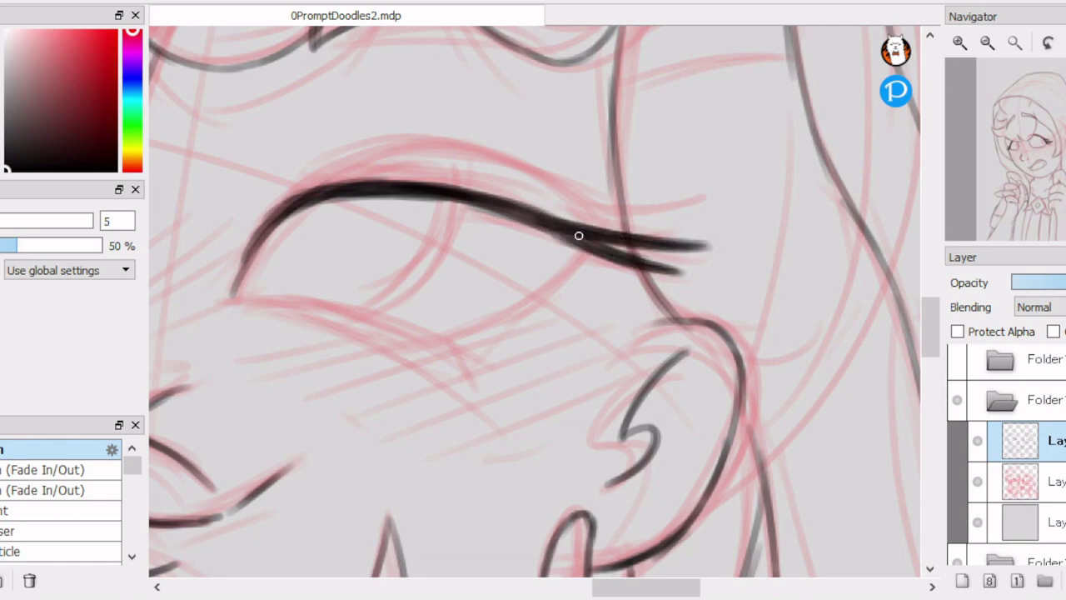
mouse_move(210, 303)
mouse_down()
mouse_move(283, 317)
mouse_move(480, 385)
mouse_up()
mouse_move(279, 209)
mouse_down()
mouse_move(223, 295)
mouse_move(337, 194)
mouse_up()
drag(583, 254, 441, 351)
scroll(428, 351, down, 5)
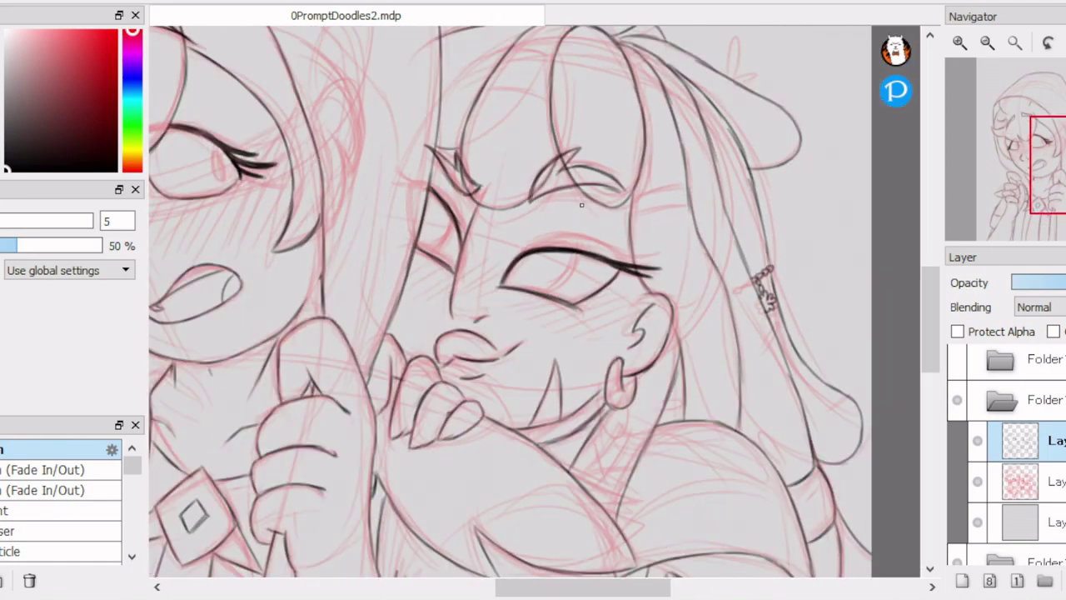
Step: Add a new layer beneath the line art and paint the leaf charm on the hair strand green
scroll(583, 254, up, 1)
key(ctrl+shift+n)
scroll(583, 255, up, 3)
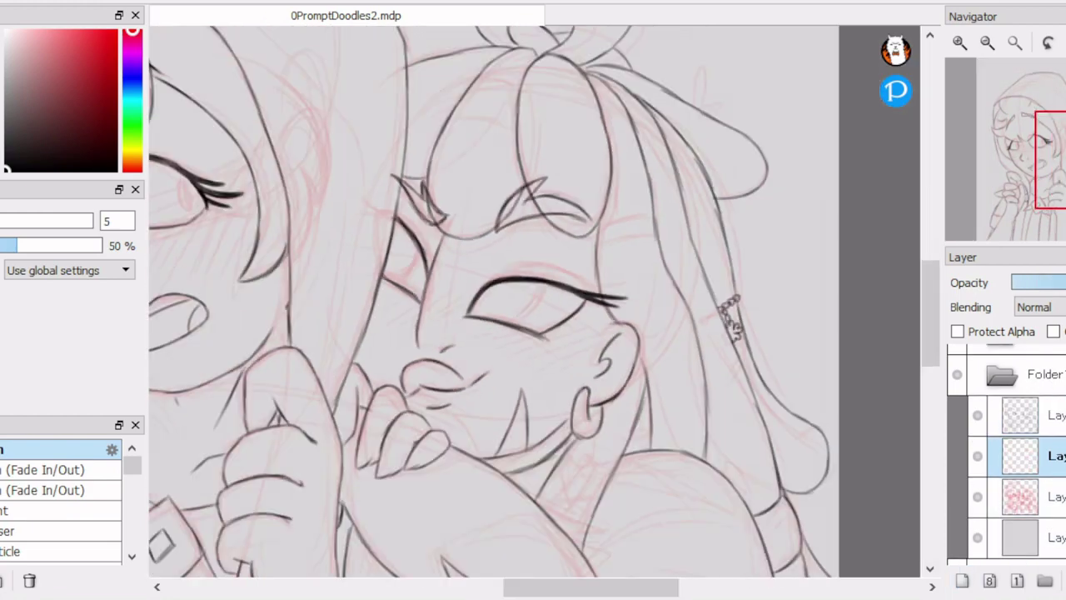
click(133, 133)
click(91, 123)
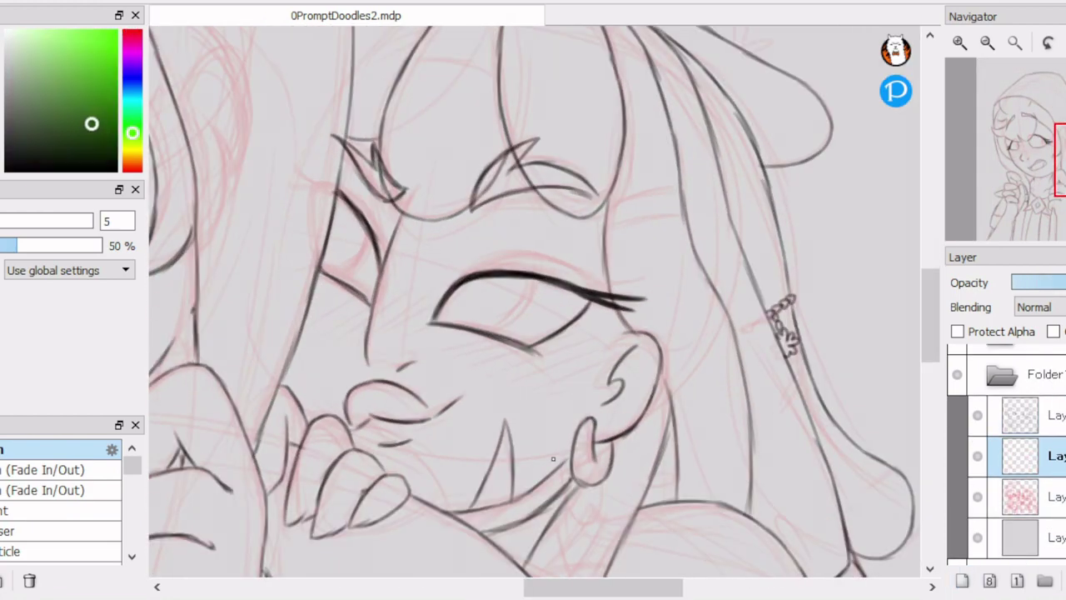
mouse_move(582, 333)
mouse_down()
mouse_move(454, 275)
mouse_move(526, 311)
mouse_up()
click(50, 510)
scroll(658, 265, up, 4)
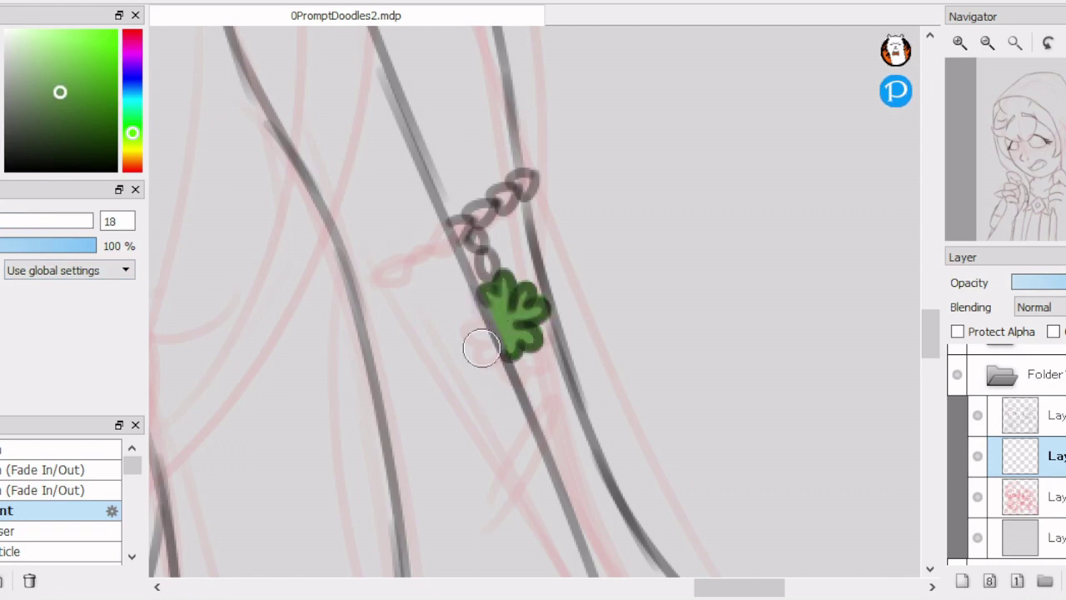
Step: Color the links of the hair chain golden yellow with an 18 px brush
click(133, 153)
click(85, 65)
drag(488, 268, 461, 225)
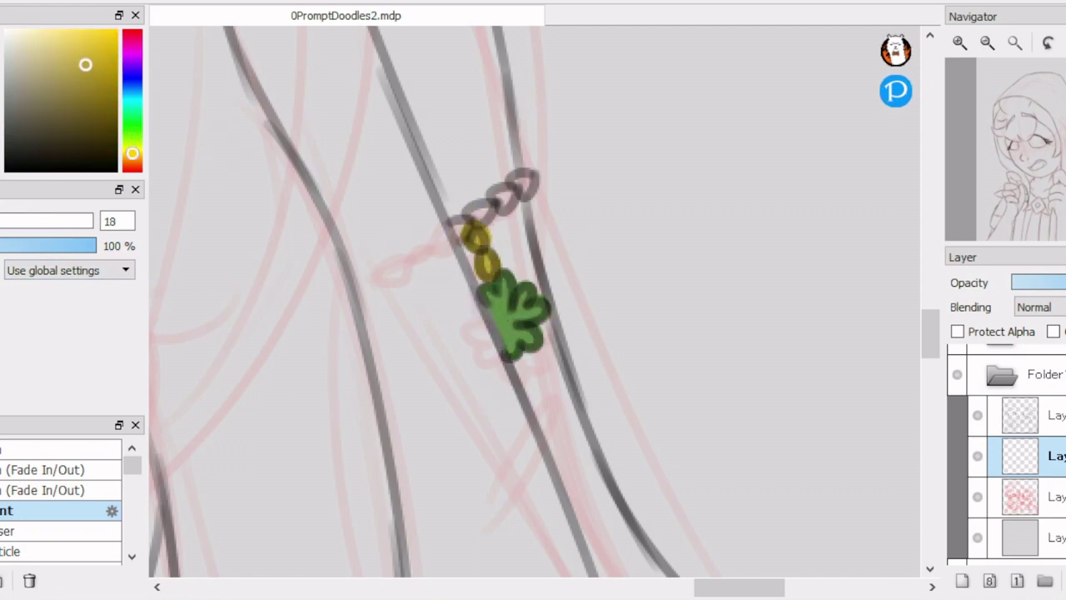
key(ctrl+z)
scroll(454, 276, down, 3)
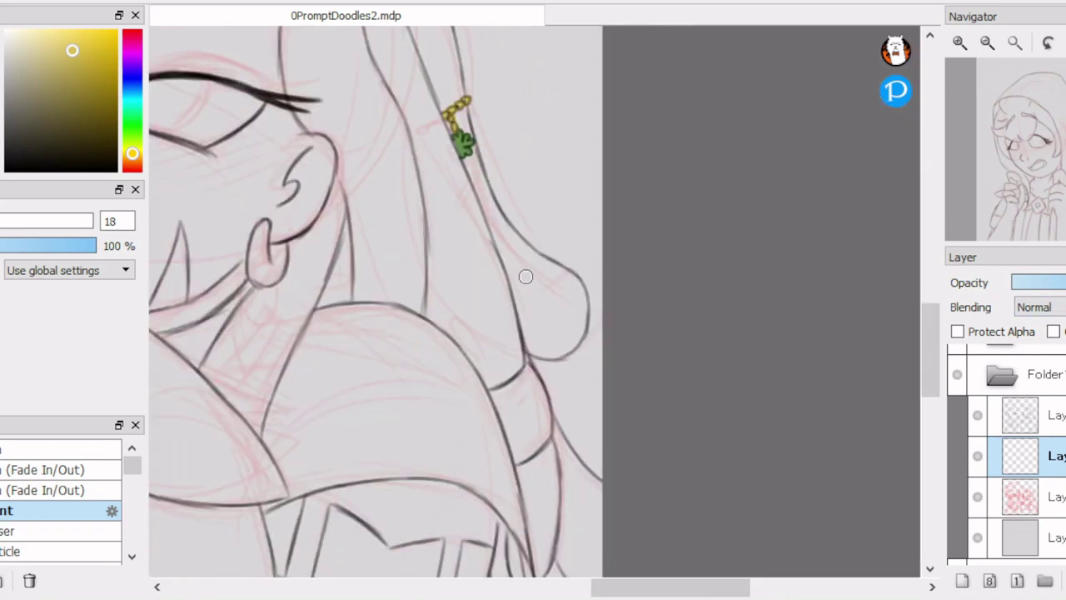
Step: Fill the hair cuff behind the shoulder with golden yellow and add a small white highlight
scroll(526, 273, up, 3)
drag(421, 300, 452, 376)
drag(501, 334, 480, 285)
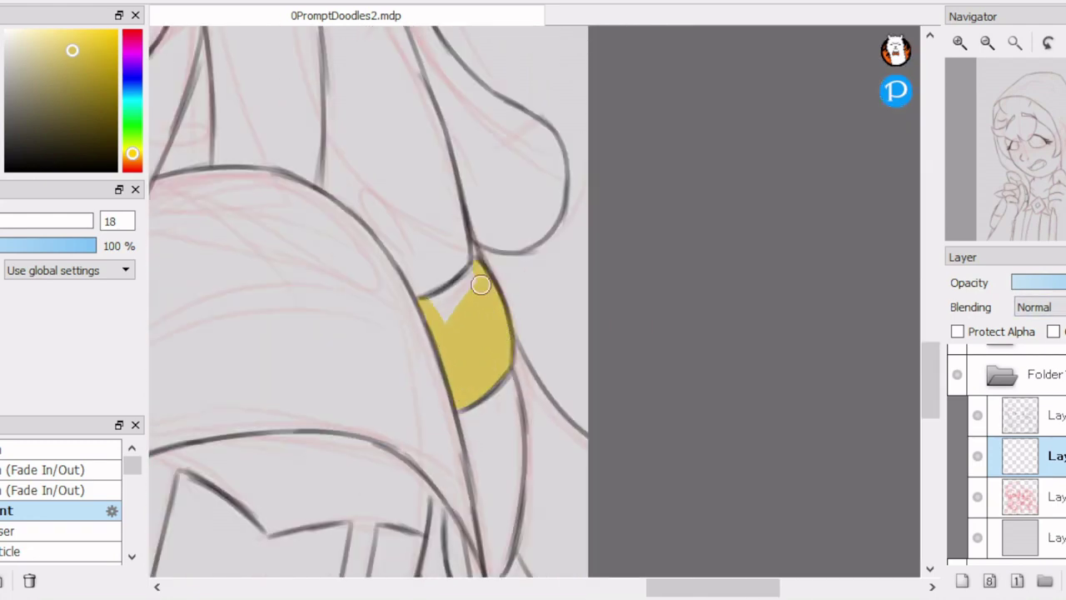
scroll(368, 202, down, 3)
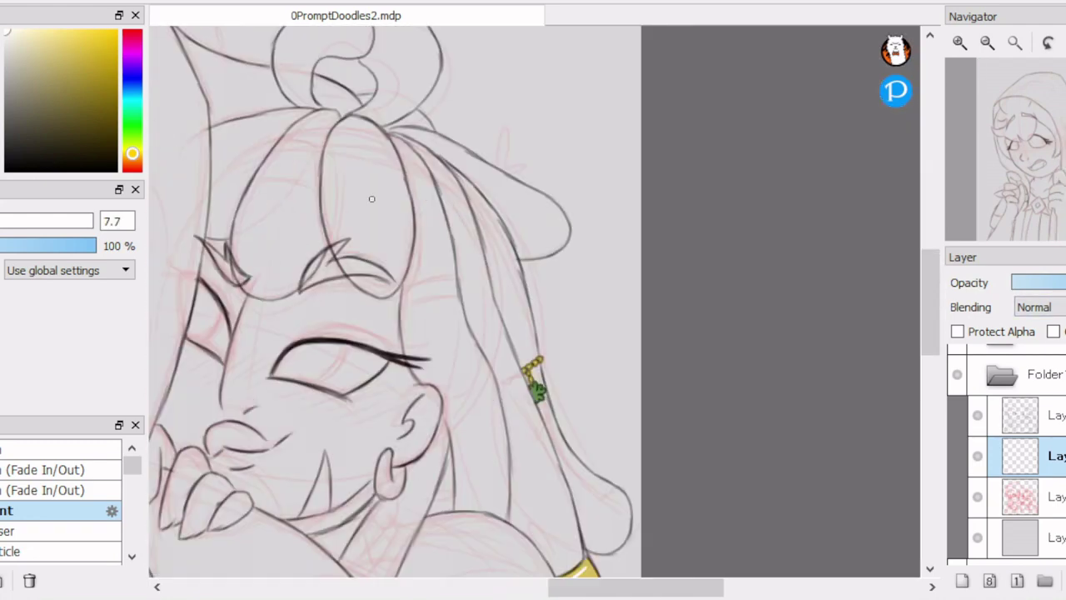
Step: Paint two curved blue stripes across the second figure's far bang with a 16 px brush, trimmed to its outline
scroll(340, 197, up, 3)
drag(445, 263, 325, 210)
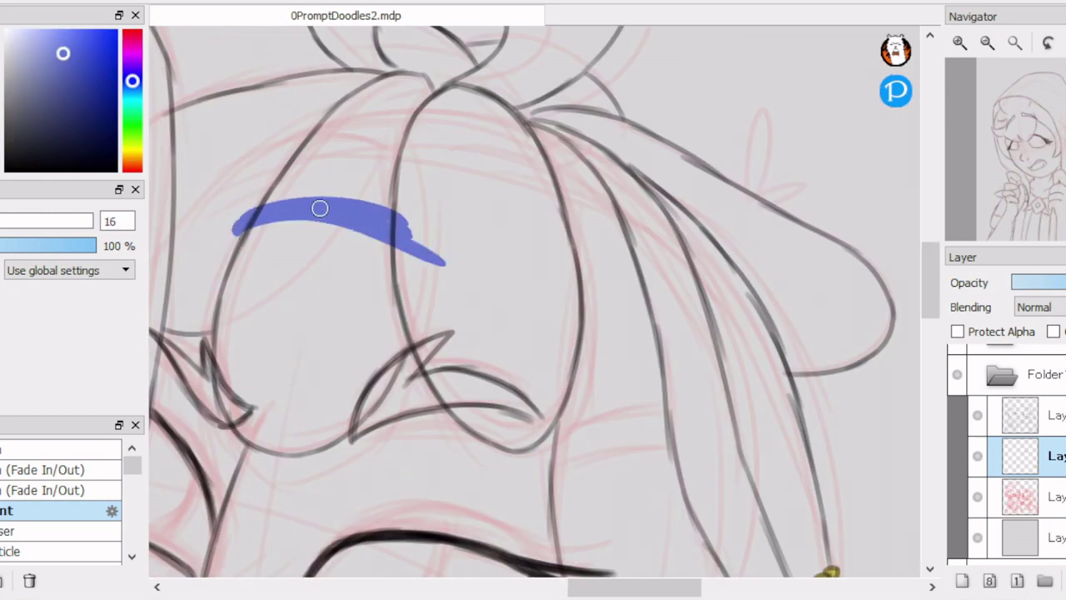
key(ctrl+z)
mouse_move(415, 268)
mouse_down()
mouse_move(255, 214)
mouse_move(417, 265)
mouse_up()
drag(291, 158, 426, 169)
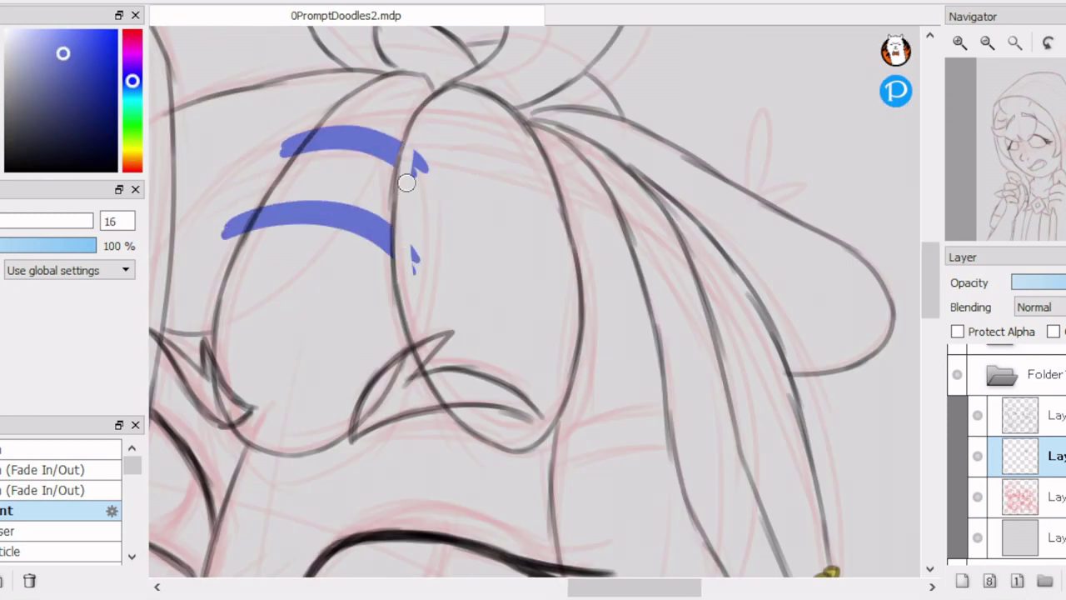
scroll(248, 188, down, 3)
Step: Paint a wide crimson band across the hair strand above the second figure's ear, trimmed to the strand's outline
scroll(490, 221, up, 3)
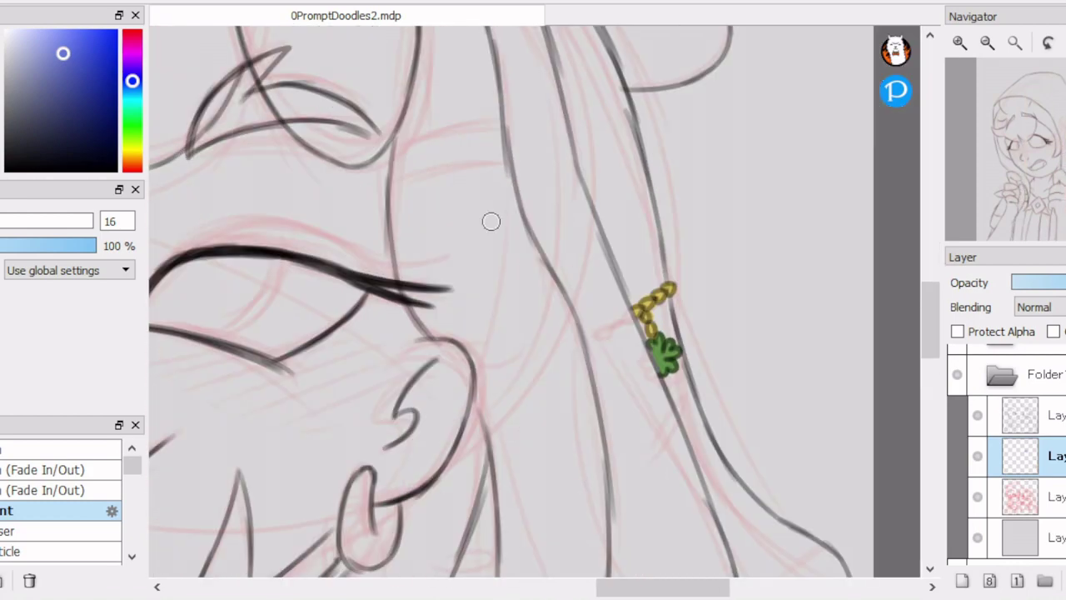
drag(131, 80, 132, 33)
click(92, 40)
mouse_move(537, 154)
mouse_down()
mouse_move(402, 193)
mouse_move(427, 157)
mouse_up()
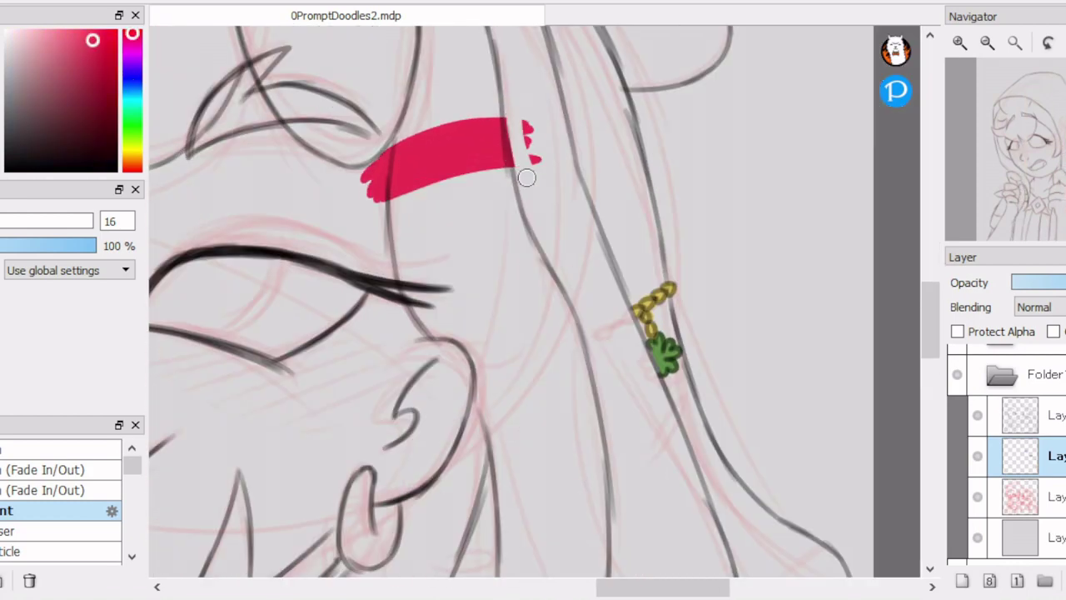
Step: Paint two crossing mint-green bands at the base of the second figure's neck, trimmed to the neck outline
scroll(438, 149, up, 3)
click(132, 100)
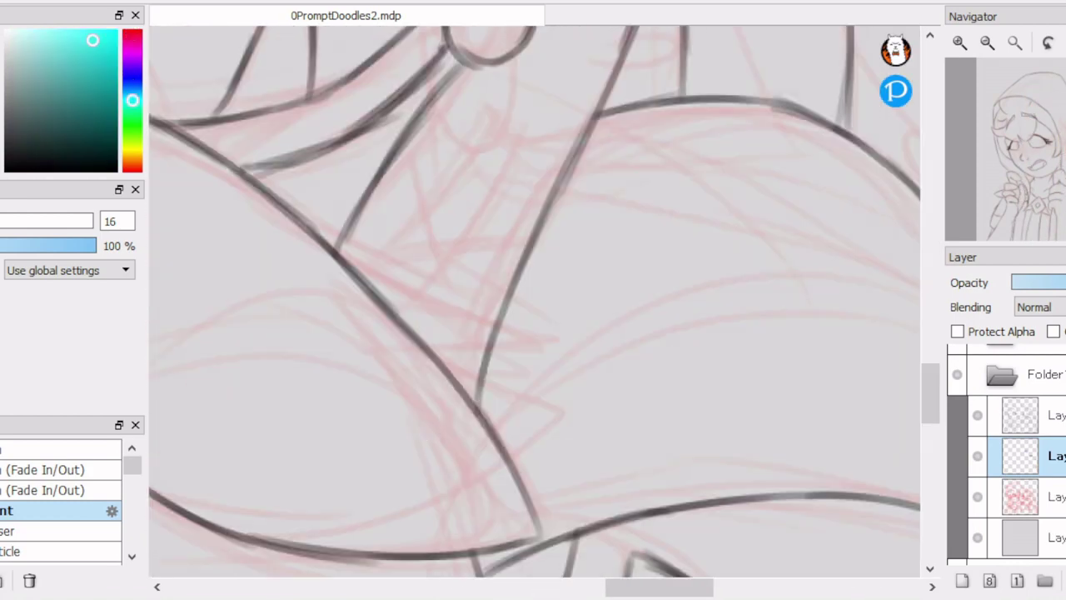
drag(367, 159, 456, 448)
drag(305, 315, 584, 325)
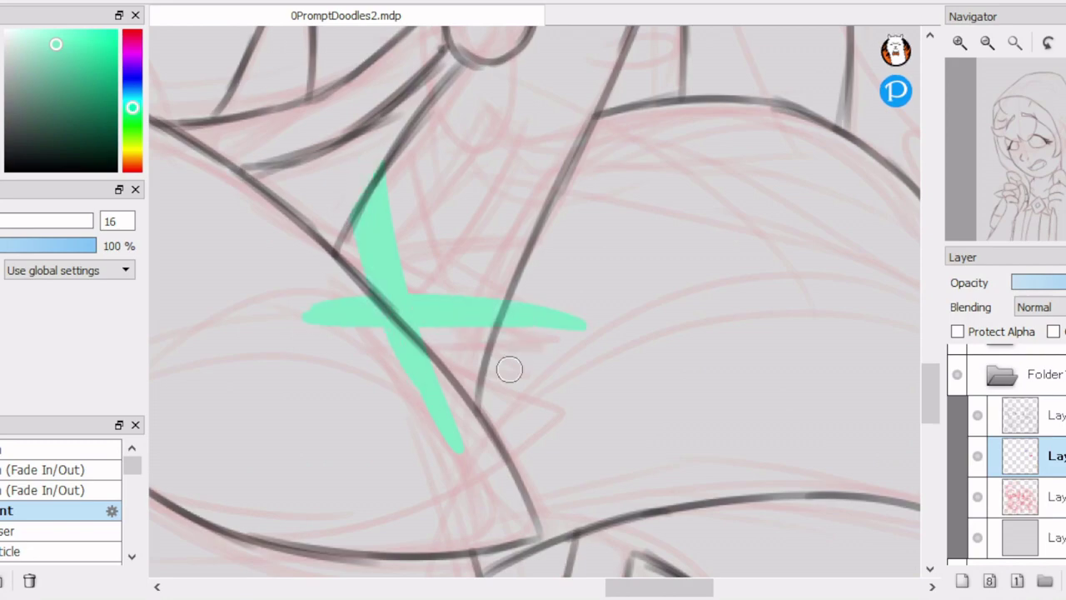
scroll(487, 503, down, 3)
Step: Dab small bright green leaf marks along the second figure's hair strands and the hood edge, using a 14 px brush
scroll(433, 249, up, 3)
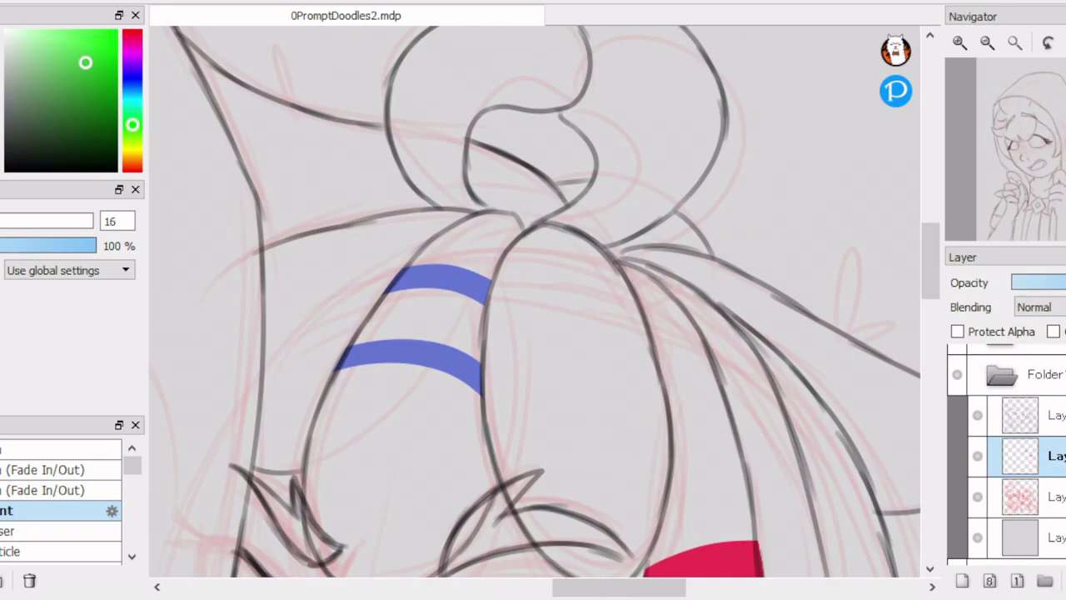
scroll(440, 239, up, 2)
drag(441, 107, 433, 238)
scroll(512, 333, down, 2)
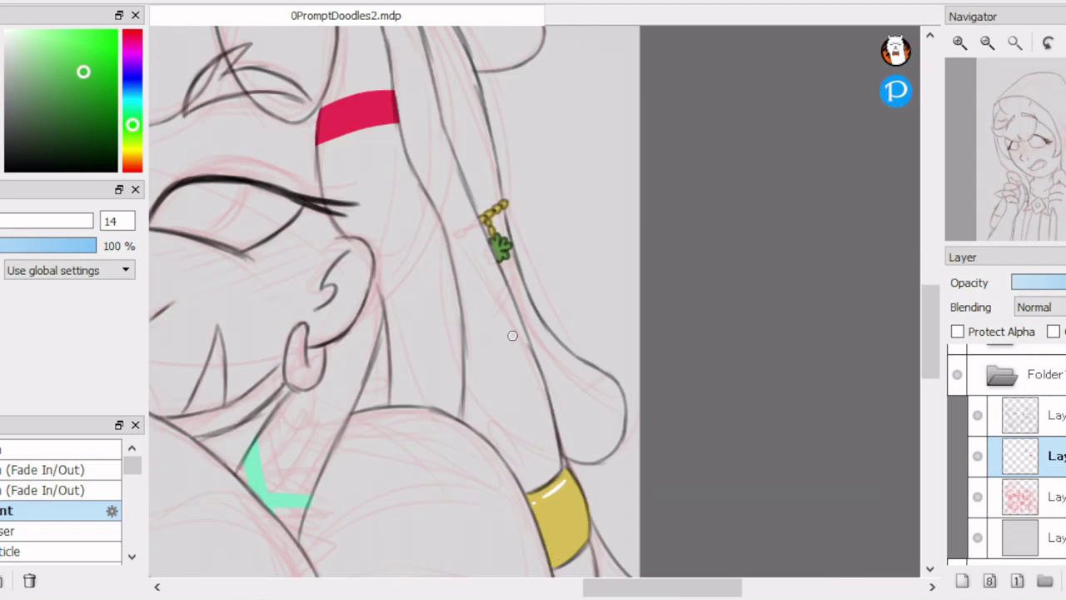
drag(471, 381, 488, 406)
scroll(541, 286, down, 2)
scroll(404, 143, up, 2)
scroll(404, 142, down, 2)
scroll(642, 350, up, 2)
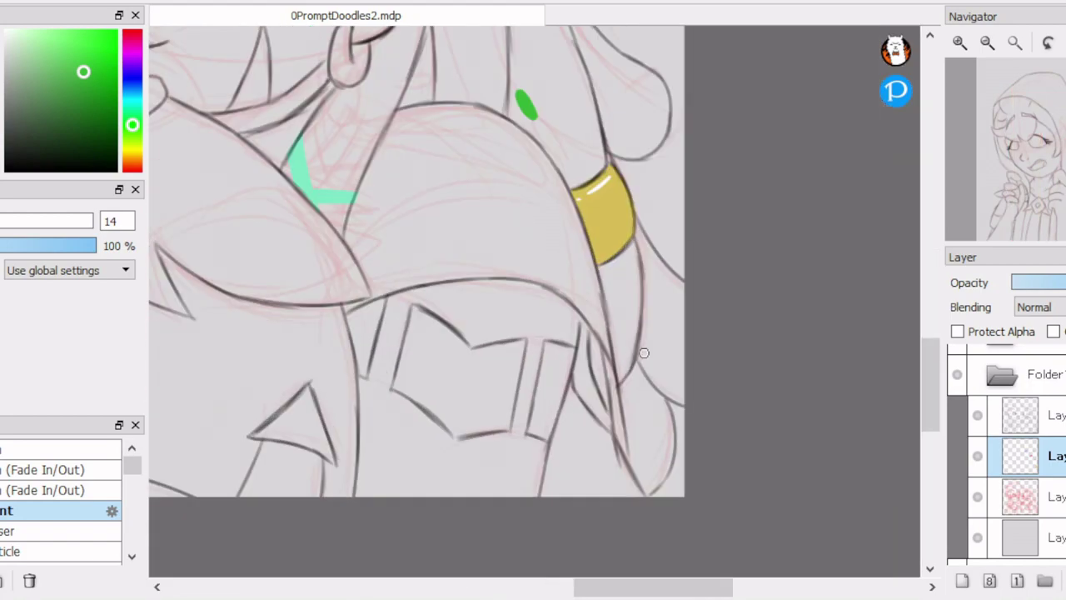
drag(691, 256, 692, 283)
scroll(511, 205, up, 3)
scroll(511, 204, down, 3)
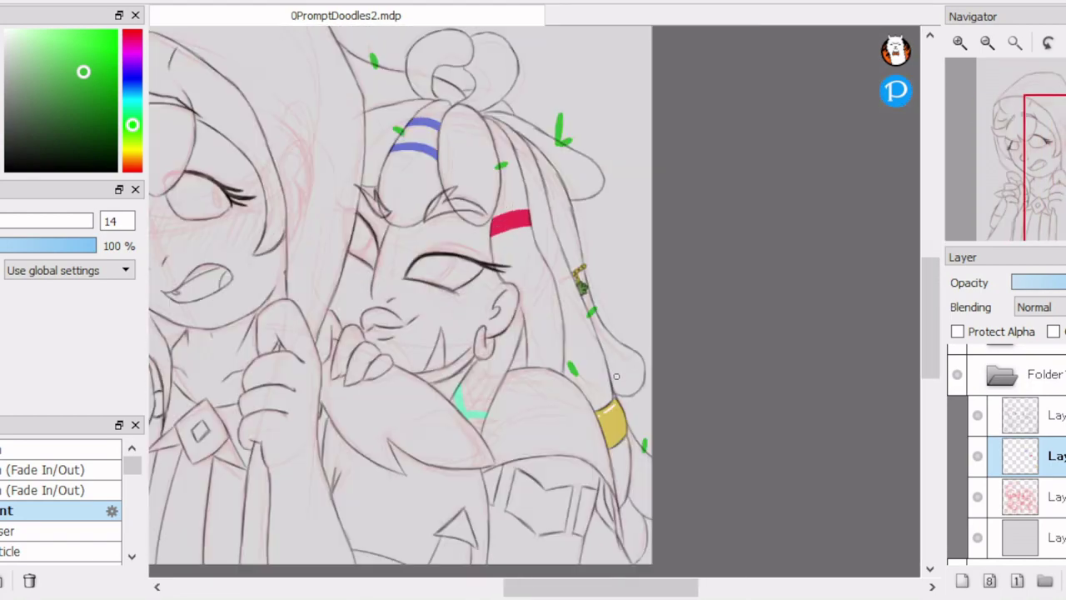
Step: Paint dark red irises in both of the second figure's eyes on a new layer and clean up their edges
scroll(155, 199, up, 3)
click(132, 170)
click(105, 95)
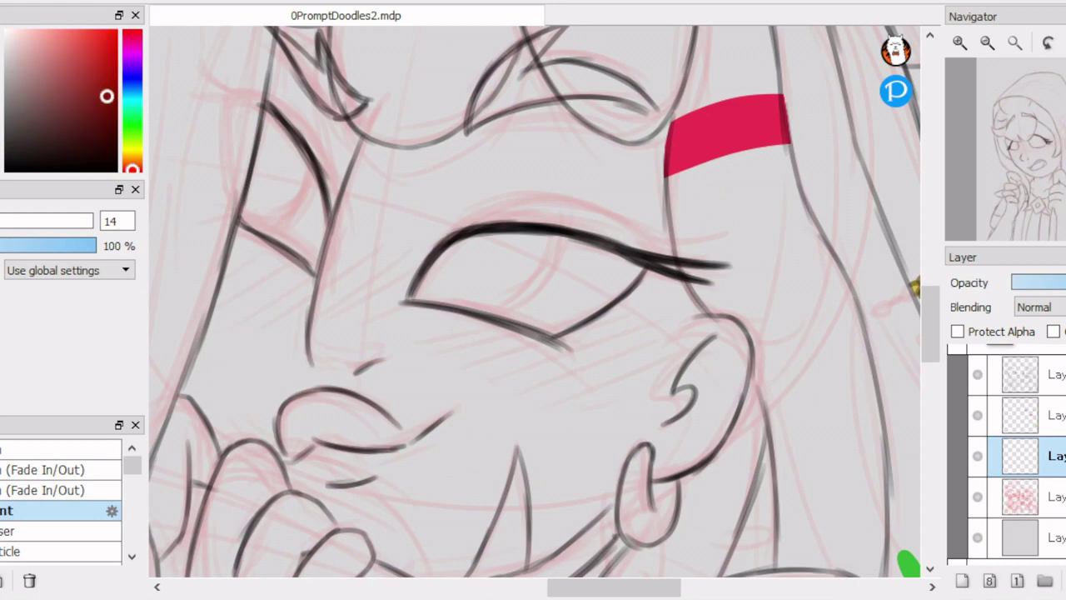
click(107, 98)
mouse_move(237, 212)
mouse_down()
mouse_move(292, 172)
mouse_move(275, 119)
mouse_move(258, 110)
mouse_up()
mouse_move(457, 310)
mouse_down()
mouse_move(539, 238)
mouse_move(454, 234)
mouse_move(404, 268)
mouse_move(441, 225)
mouse_move(566, 221)
mouse_up()
mouse_move(489, 325)
mouse_down()
mouse_move(385, 319)
mouse_move(398, 321)
mouse_up()
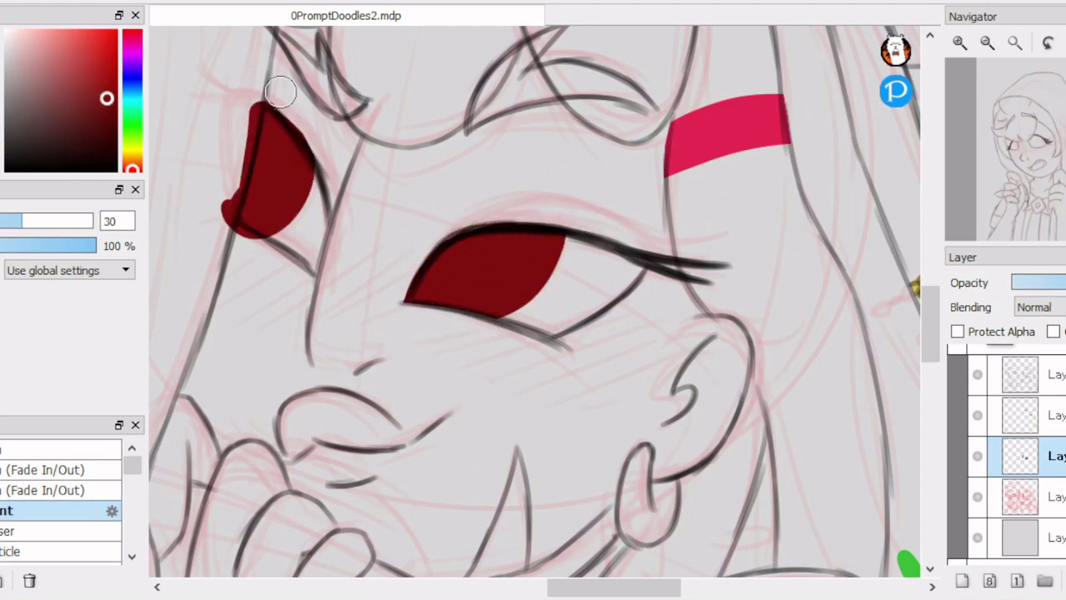
drag(280, 92, 208, 265)
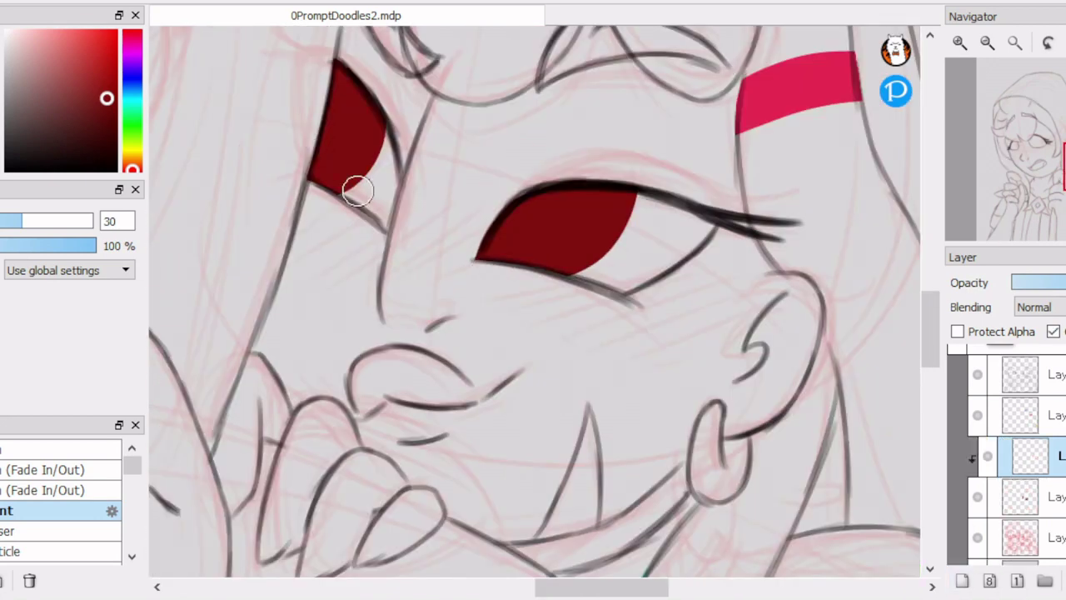
Step: Airbrush a lighter red over the lower inner part of both of the second figure's irises
drag(357, 188, 333, 122)
mouse_move(500, 217)
mouse_down()
mouse_move(574, 236)
mouse_move(463, 245)
mouse_move(607, 230)
mouse_up()
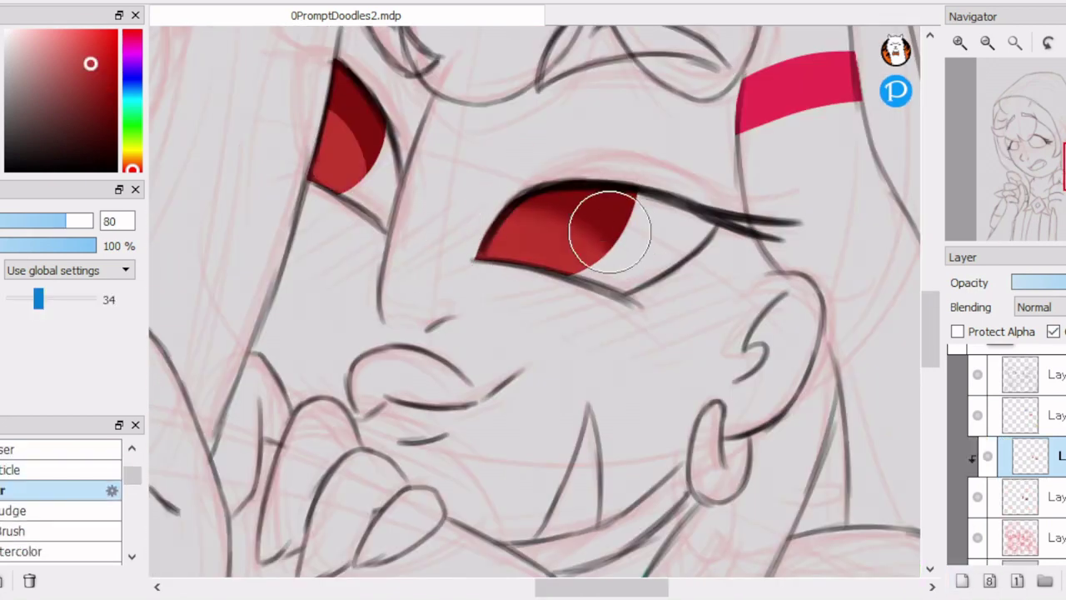
mouse_move(291, 172)
mouse_down()
mouse_move(269, 191)
mouse_move(321, 174)
mouse_up()
Step: Airbrush an orange-red glow into the lower inner corners of the second figure's irises on a new clipped layer
click(962, 580)
click(92, 44)
click(58, 445)
drag(491, 260, 567, 250)
click(58, 506)
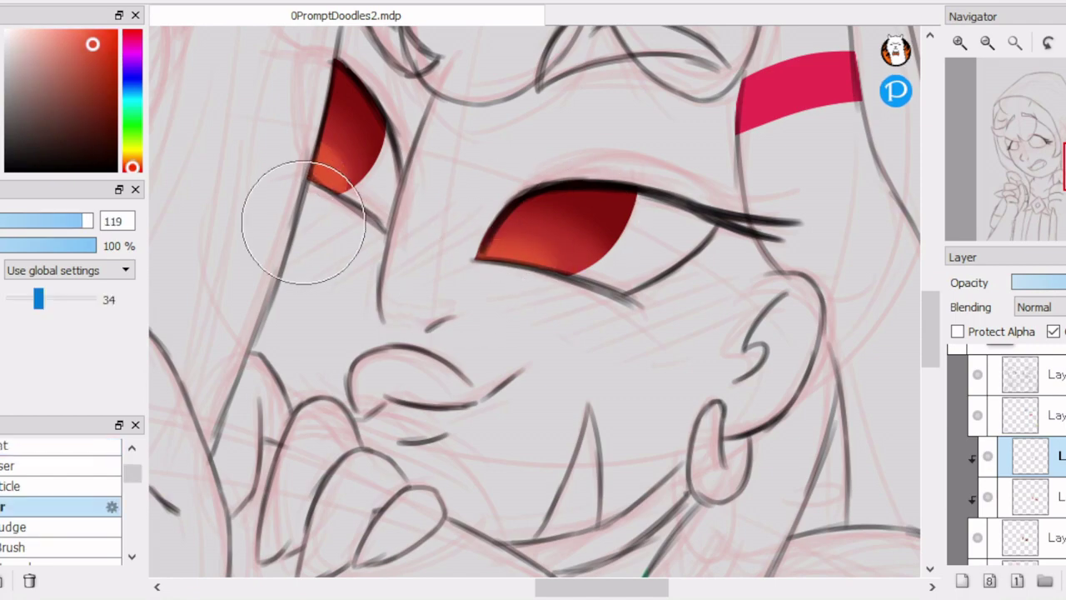
mouse_move(309, 214)
mouse_down()
mouse_move(380, 101)
mouse_move(607, 202)
mouse_up()
Step: Paint dark red shadow over the inner part of the second figure's irises and soften it with the airbrush
click(107, 99)
click(59, 502)
drag(468, 243, 511, 226)
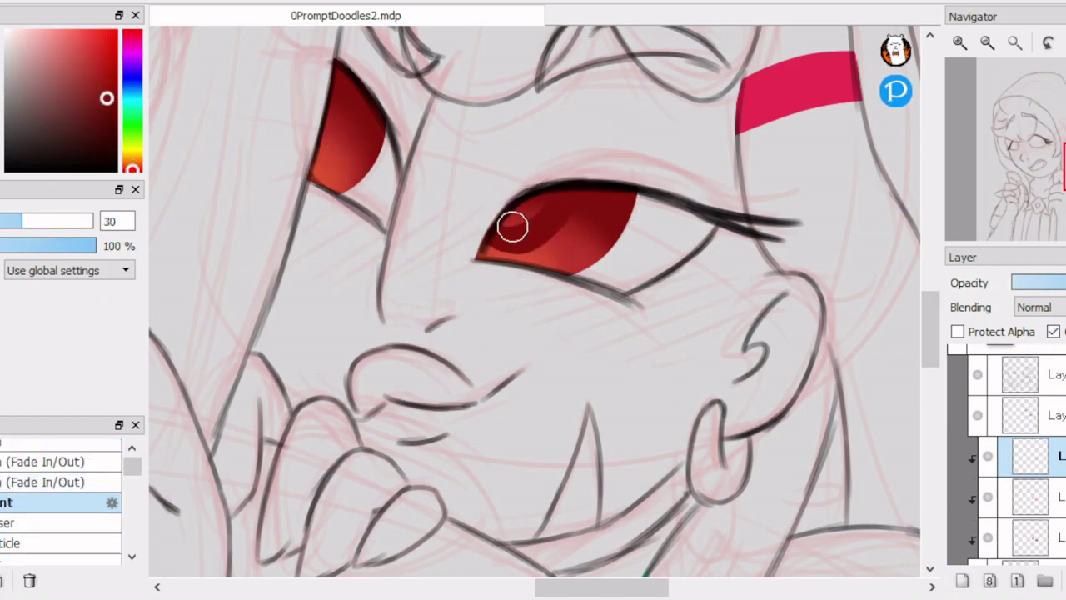
scroll(541, 250, up, 1)
drag(585, 278, 605, 253)
scroll(605, 252, up, 1)
scroll(58, 499, down, 2)
click(58, 449)
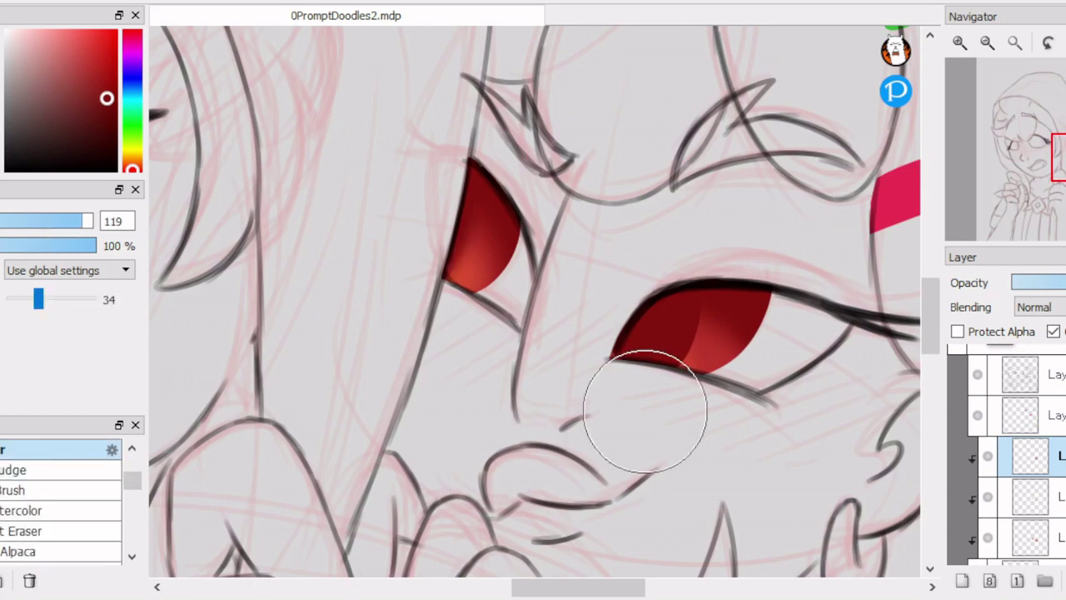
scroll(642, 357, down, 3)
Step: Fill the inner side of the second figure's nearer iris with black using a 5 px pen at 50% opacity
click(5, 170)
key(b)
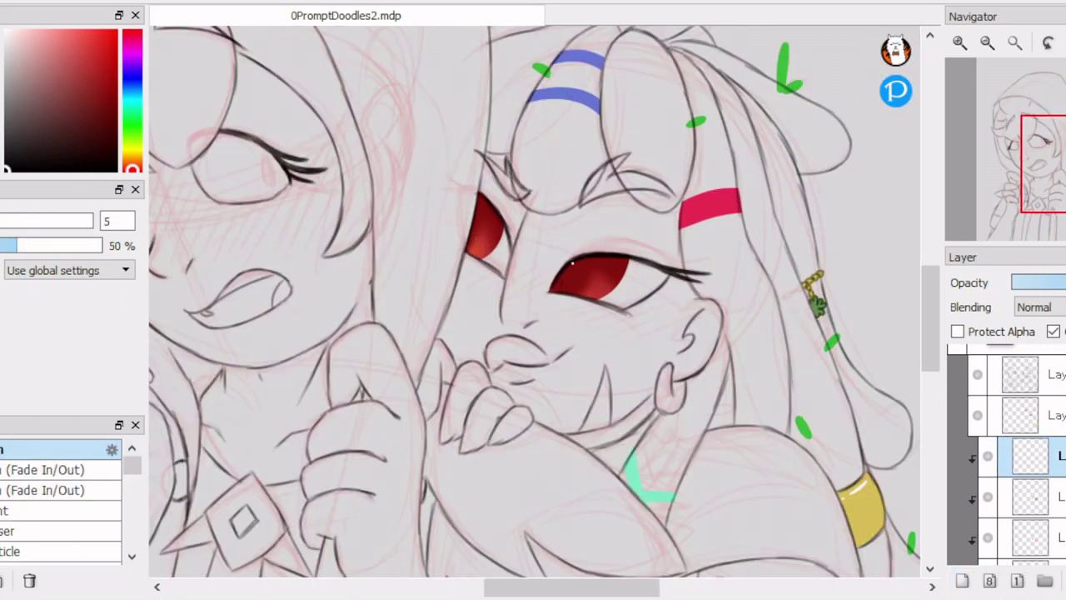
scroll(560, 298, up, 4)
mouse_move(503, 254)
mouse_down()
mouse_move(534, 241)
mouse_move(510, 229)
mouse_up()
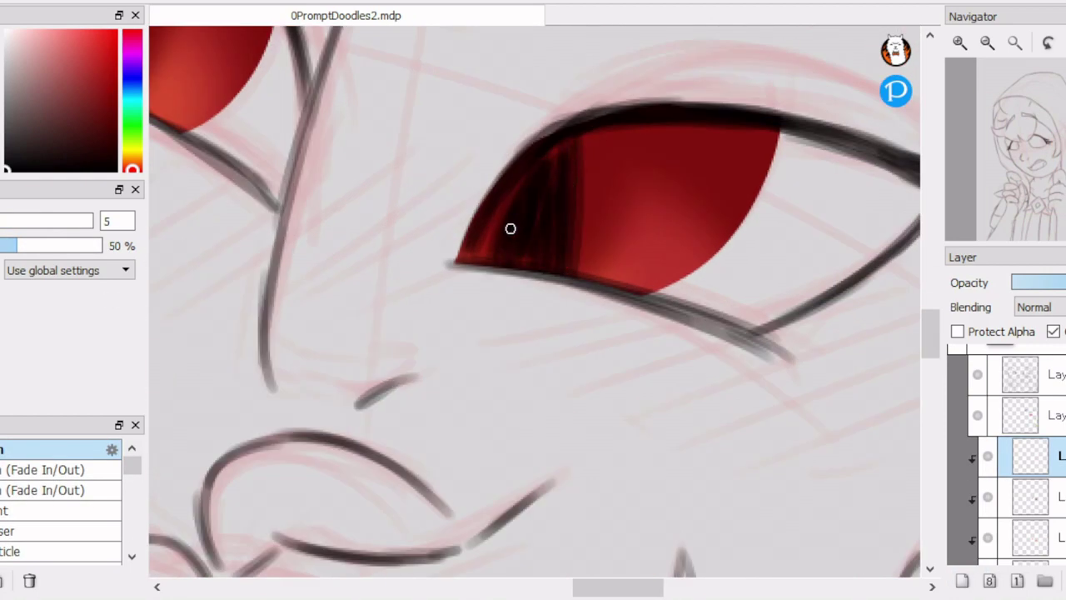
scroll(486, 273, down, 3)
scroll(347, 164, up, 3)
scroll(366, 192, down, 3)
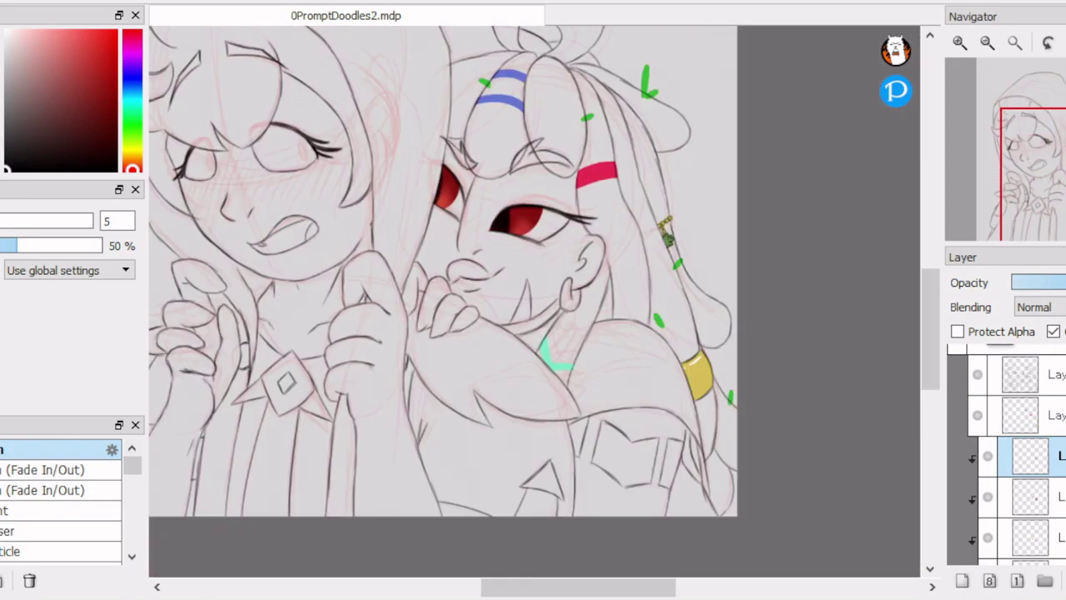
scroll(447, 152, up, 3)
scroll(581, 204, down, 2)
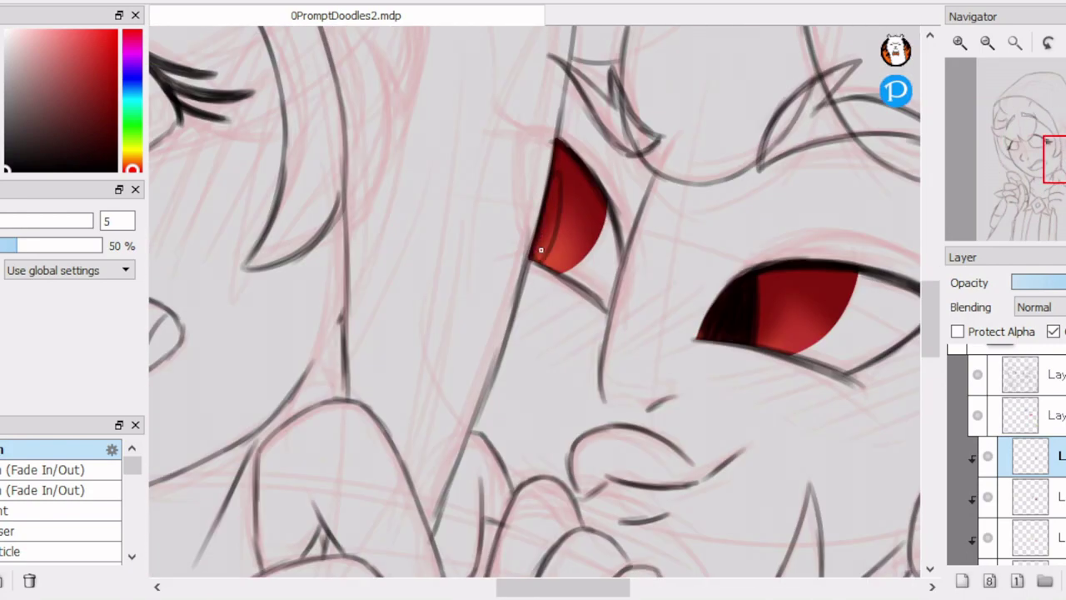
scroll(536, 259, down, 2)
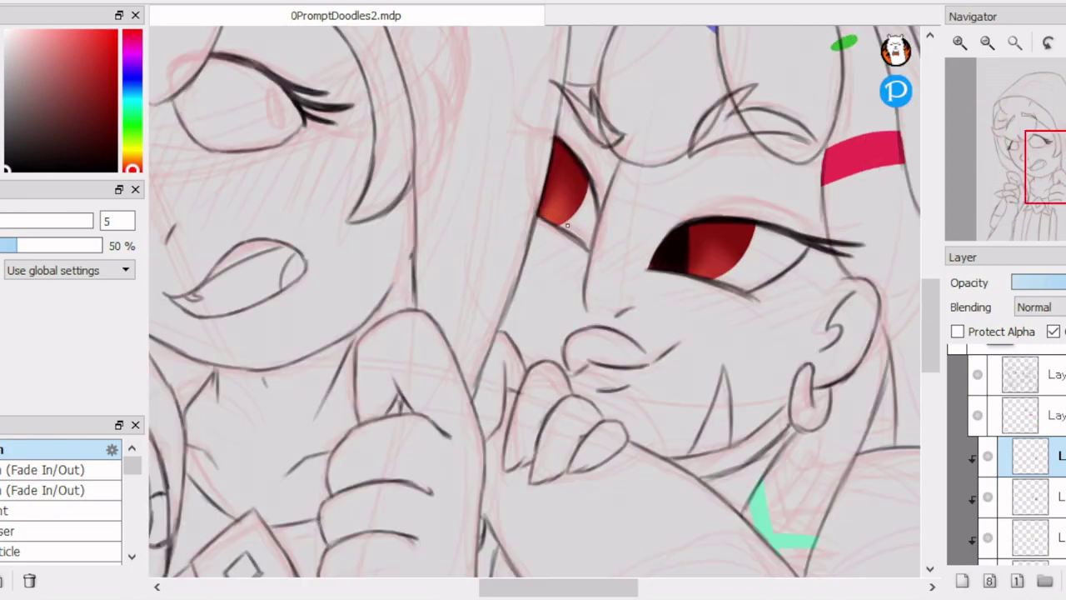
Step: Trim the black in the nearer iris to a slanted slit pupil and paint a matching pupil in the farther eye
key(e)
key(b)
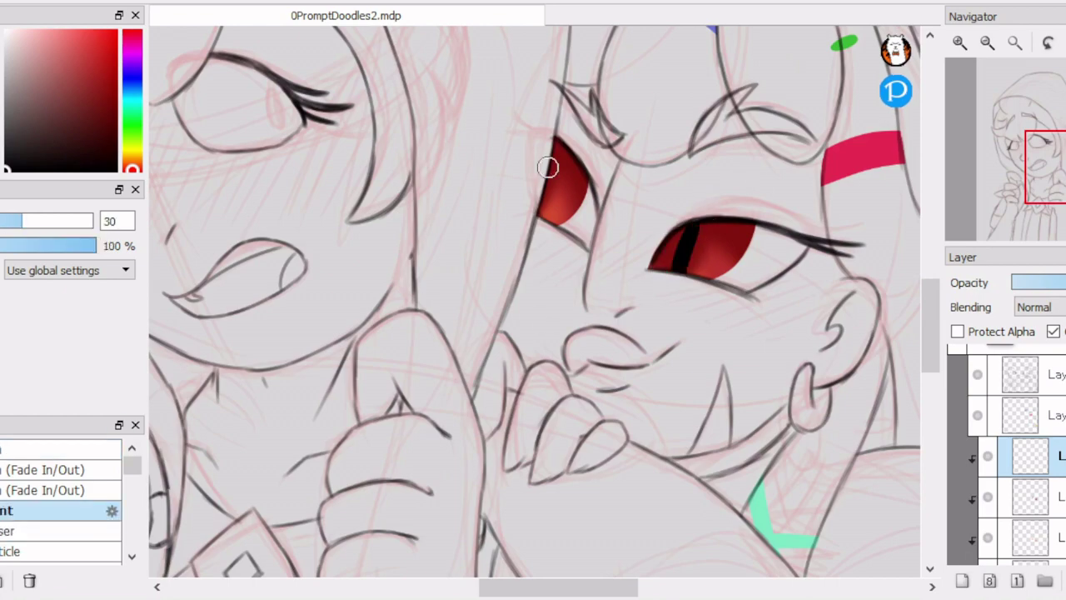
drag(679, 241, 684, 269)
scroll(700, 250, down, 3)
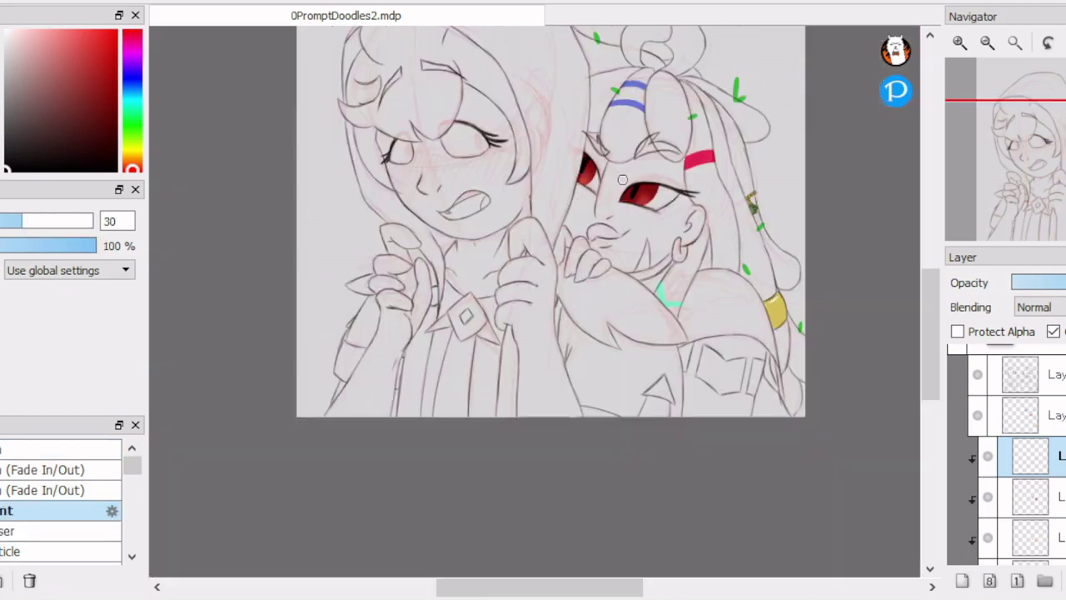
scroll(543, 162, up, 3)
drag(573, 151, 551, 200)
scroll(552, 200, down, 3)
scroll(903, 308, up, 3)
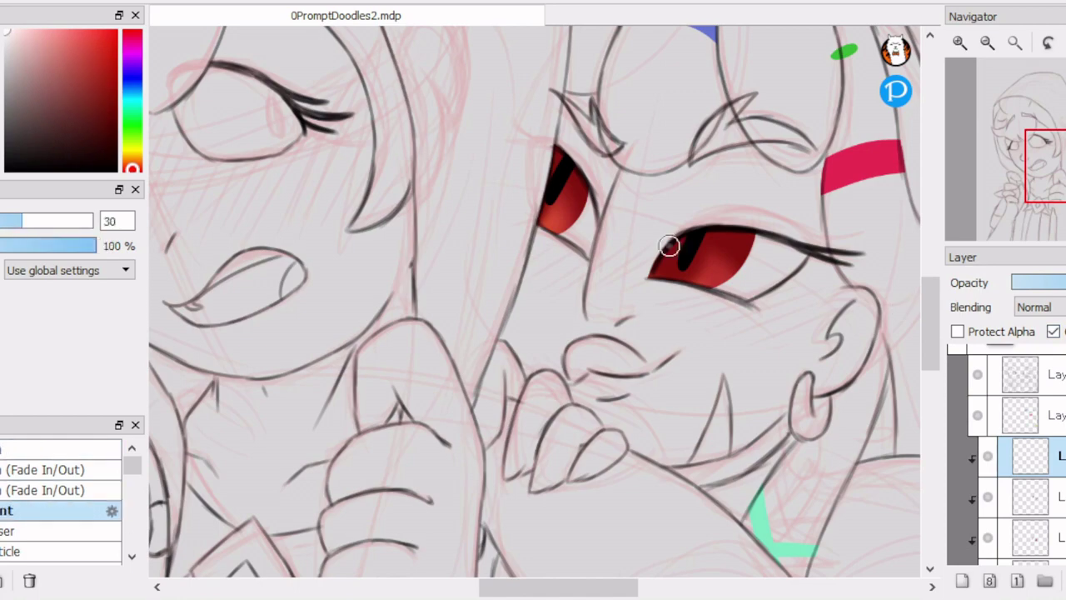
Step: Add translucent white reflections at the top and bottom of the second figure's irises, plus small solid white glints
drag(670, 249, 691, 244)
drag(705, 278, 720, 275)
key(ctrl+Down)
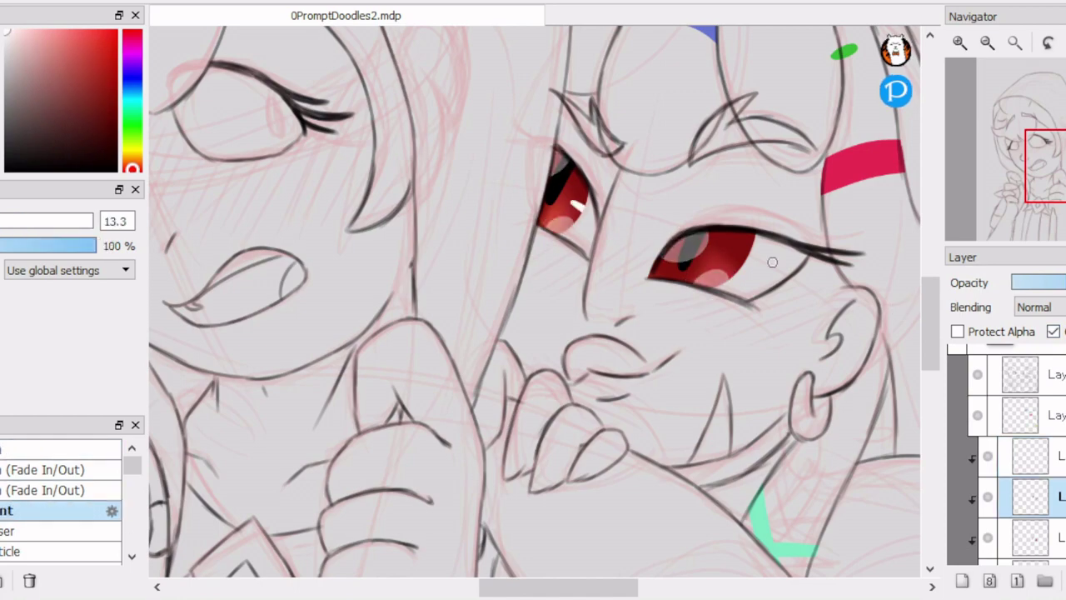
scroll(771, 262, down, 3)
scroll(599, 155, up, 3)
Step: Ink thin eyelid crease lines above both of the second figure's eyes on the line art layer with a 5 px pen
key(b)
key(ctrl+Up)
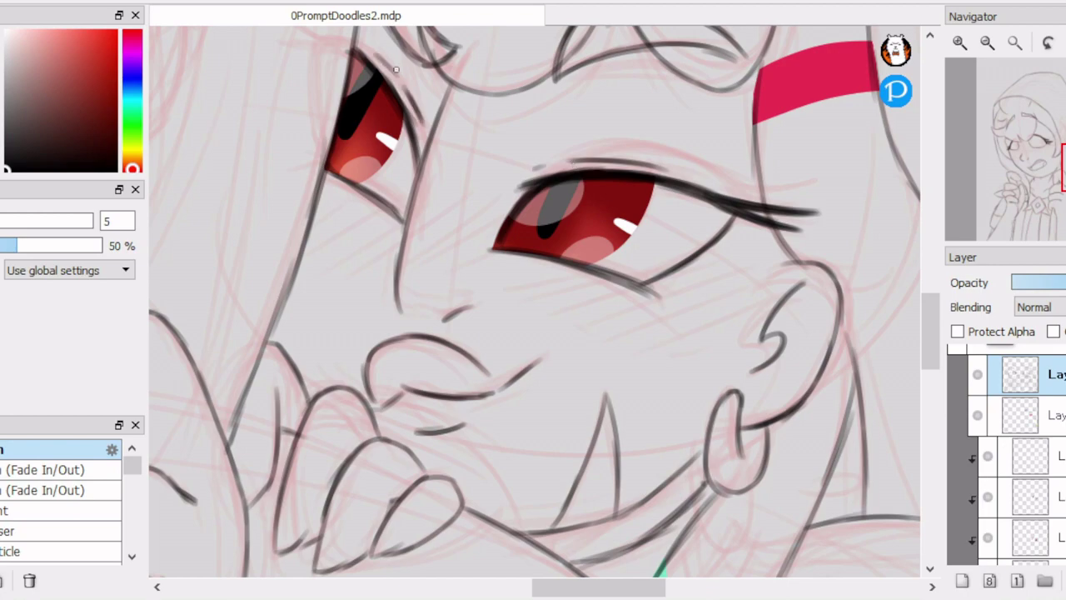
scroll(533, 300, down, 3)
Step: Paint narrow dark blue oval irises in both of the first figure's eyes on the base color layer
key(ctrl+Down)
scroll(321, 202, up, 4)
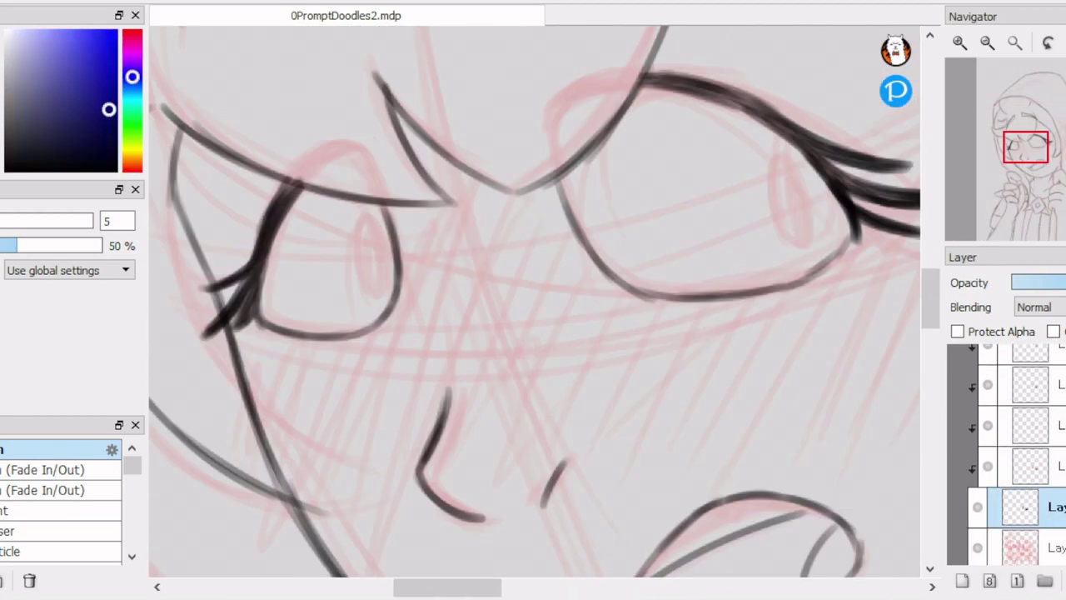
click(50, 510)
drag(365, 220, 376, 287)
drag(779, 159, 799, 241)
Step: Shade the lower part of the first figure's irises with a medium blue on the clipped layer above
key(ctrl+Up)
drag(372, 275, 366, 233)
drag(783, 167, 793, 233)
click(50, 542)
click(50, 462)
Step: Add a soft bright blue glow at the bottom of both of the first figure's irises
key(ctrl+Up)
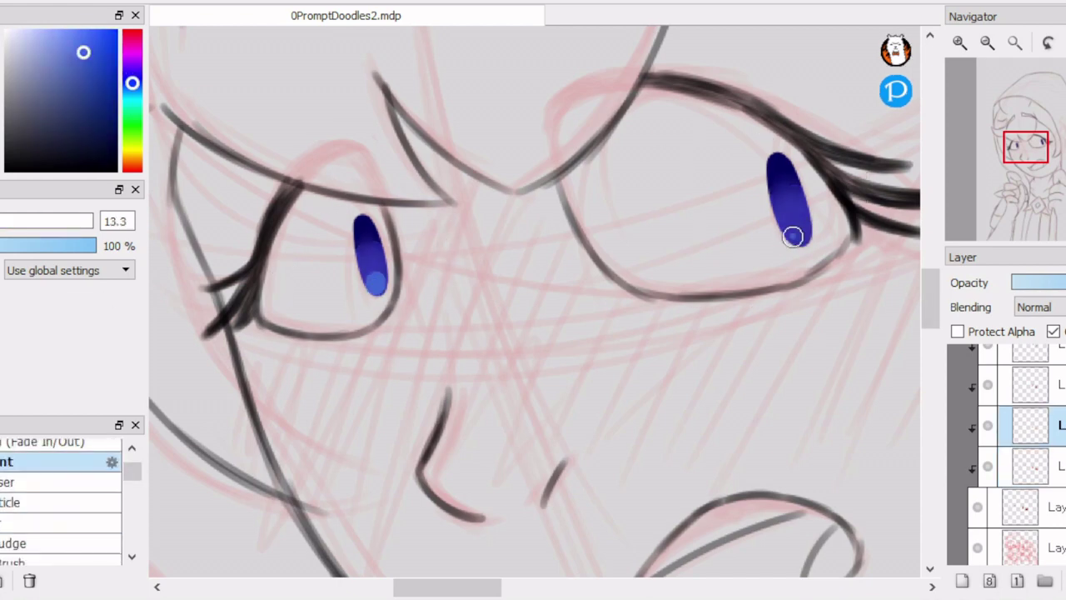
click(50, 523)
drag(370, 241, 368, 297)
drag(783, 183, 787, 250)
scroll(533, 300, down, 3)
scroll(467, 250, up, 3)
Step: Dab light cyan spots with smaller yellow dots beside them in the lower part of the first figure's irises
alt+click(310, 285)
key(ctrl+Up)
click(49, 461)
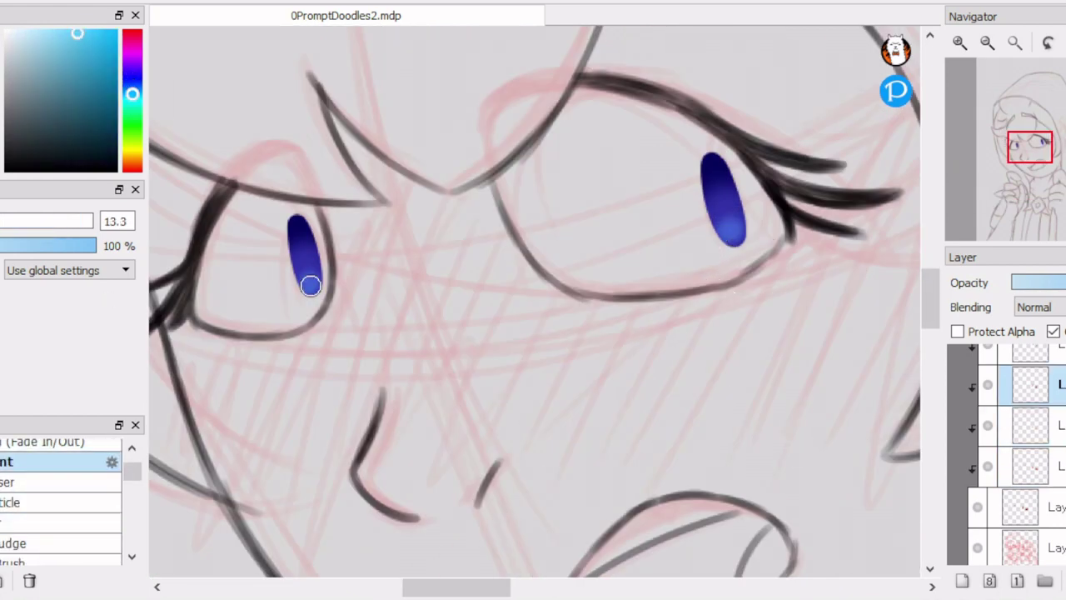
click(132, 150)
drag(306, 277, 310, 283)
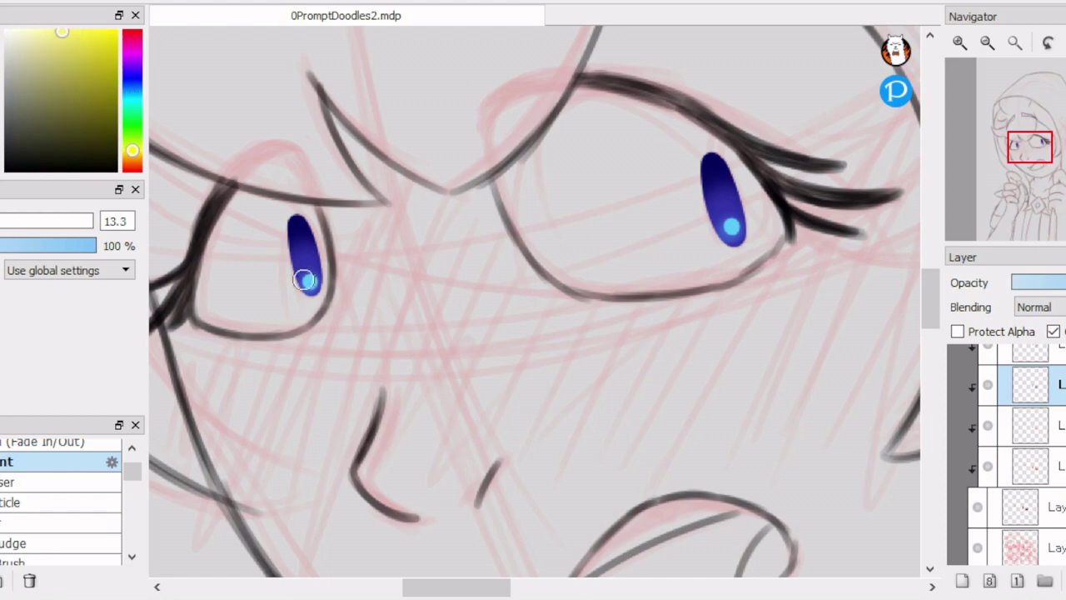
drag(723, 220, 728, 226)
Step: Add black pupils, short white glints and translucent white upper reflections to both of the first figure's eyes
key(ctrl+Down)
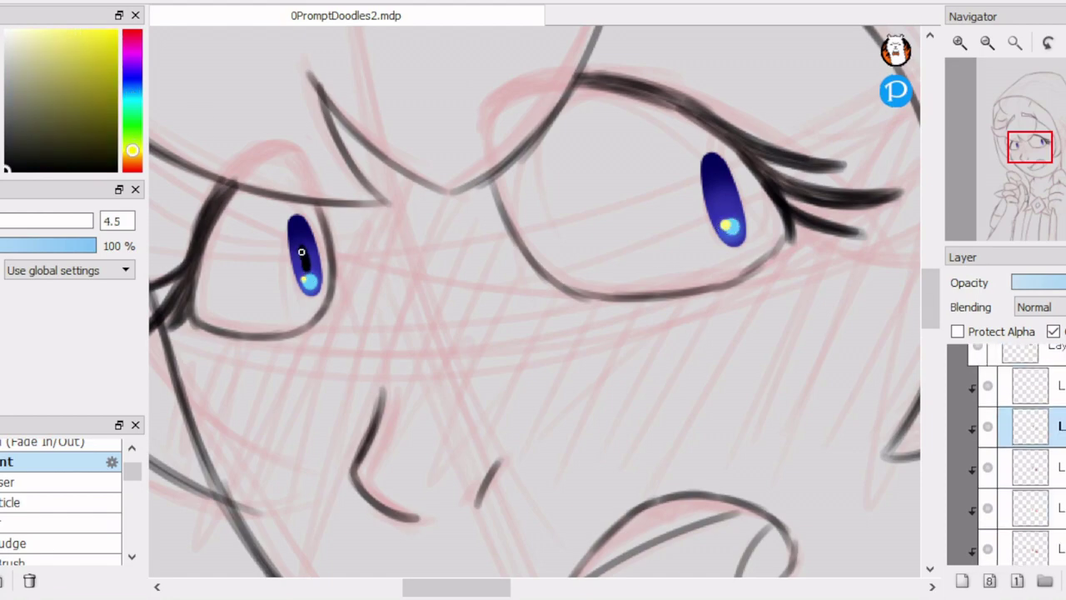
key(x)
drag(305, 265, 320, 260)
drag(727, 207, 741, 202)
key(ctrl+Up)
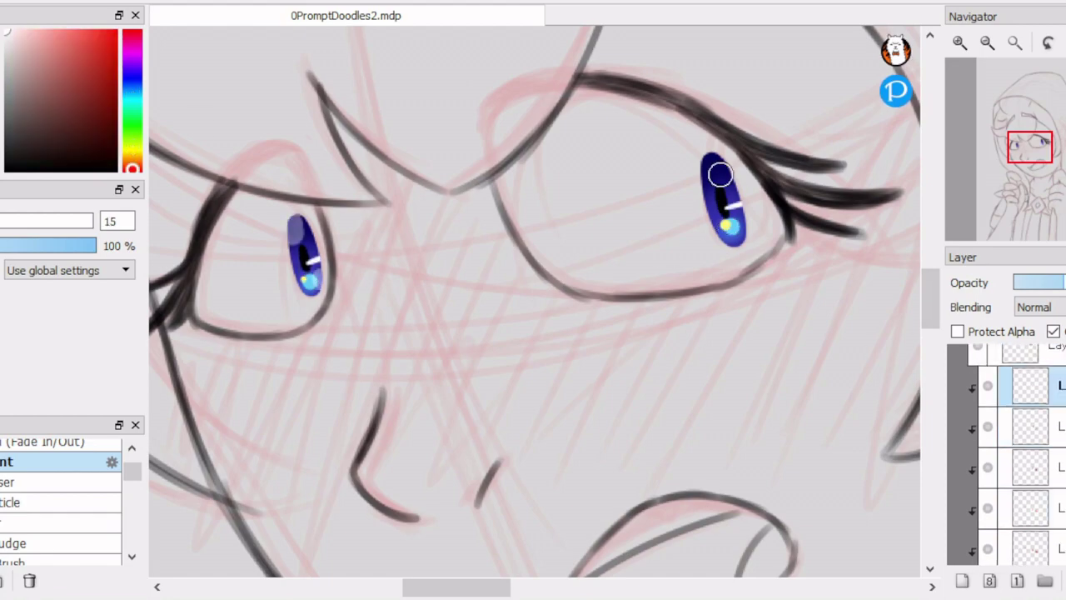
scroll(720, 174, down, 3)
Step: Fill the whites of both of the first figure's eyes on a layer beneath the irises with a 15 px brush
key(ctrl+Down)
scroll(333, 316, up, 3)
mouse_move(375, 342)
mouse_down()
mouse_move(300, 337)
mouse_move(391, 274)
mouse_move(381, 250)
mouse_move(317, 248)
mouse_move(308, 275)
mouse_up()
drag(761, 238, 593, 264)
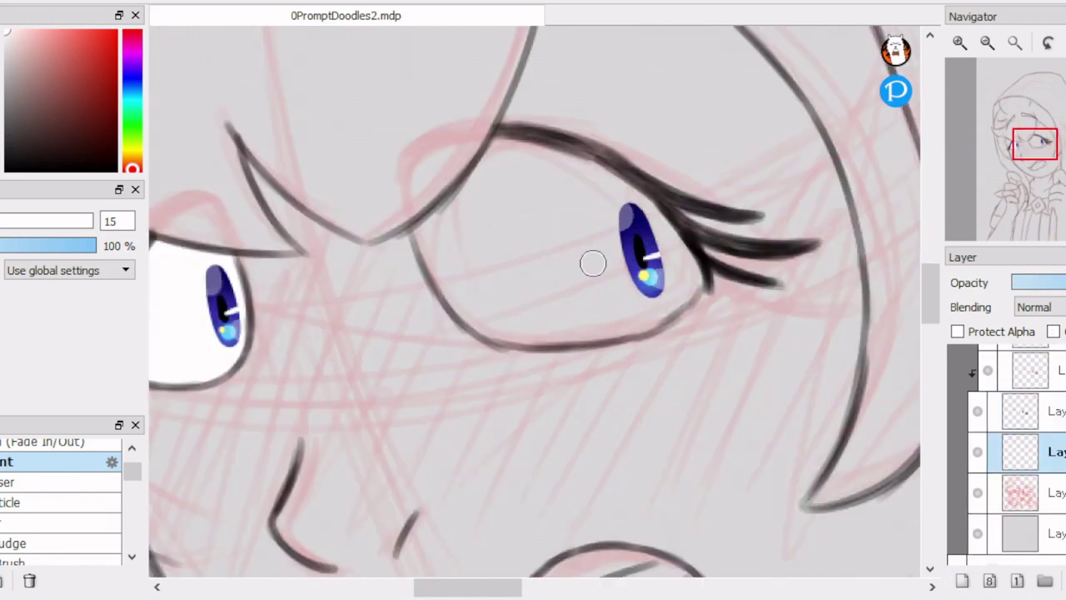
mouse_move(433, 229)
mouse_down()
mouse_move(583, 178)
mouse_move(679, 266)
mouse_move(569, 331)
mouse_move(668, 286)
mouse_move(613, 257)
mouse_move(494, 292)
mouse_up()
Step: Fill the whites of both of the second figure's eyes and hide the red sketch layer
scroll(542, 258, right, 5)
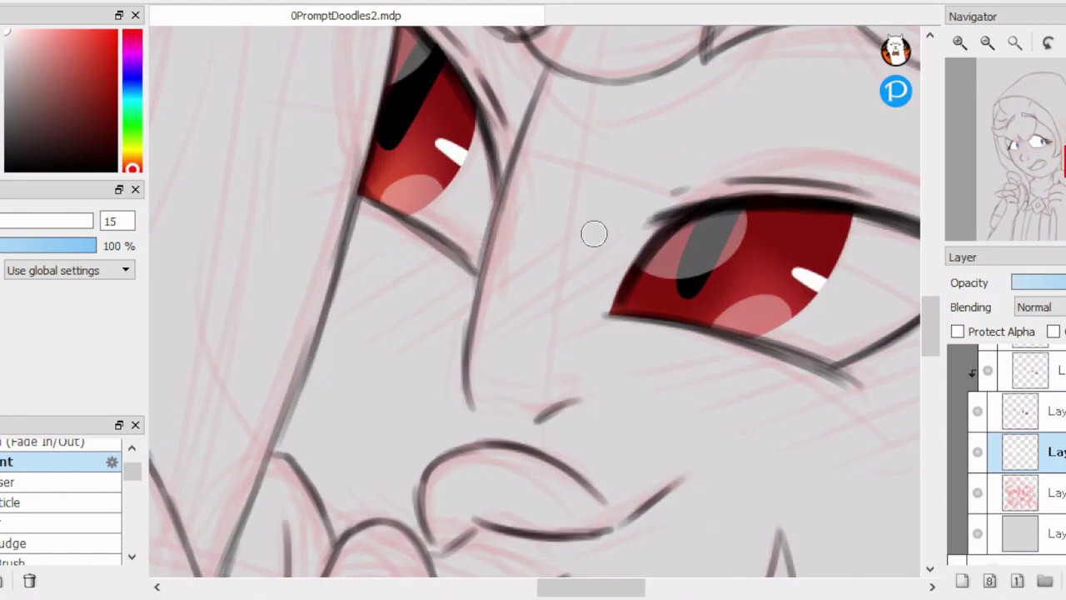
mouse_move(412, 215)
mouse_down()
mouse_move(466, 138)
mouse_move(475, 208)
mouse_up()
scroll(685, 349, right, 5)
mouse_move(508, 301)
mouse_down()
mouse_move(641, 292)
mouse_move(591, 235)
mouse_move(624, 191)
mouse_up()
scroll(624, 190, down, 5)
scroll(1016, 449, down, 3)
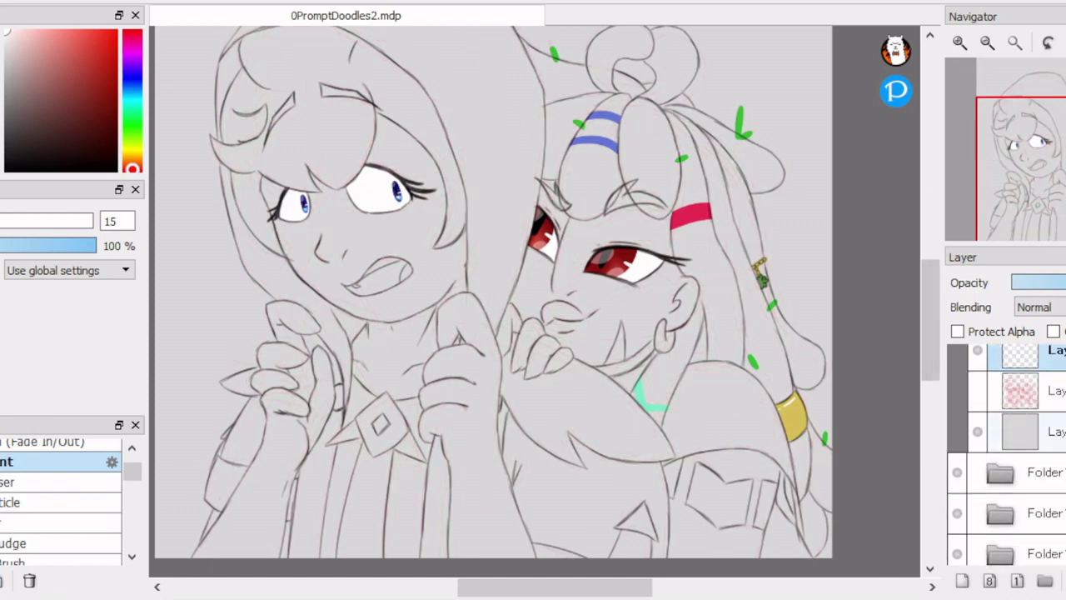
Step: Paint gray around the second figure's farther eyebrow on a new layer above the sketch, using a 15 px brush
key(ctrl+shift+n)
scroll(583, 250, up, 3)
alt+click(544, 333)
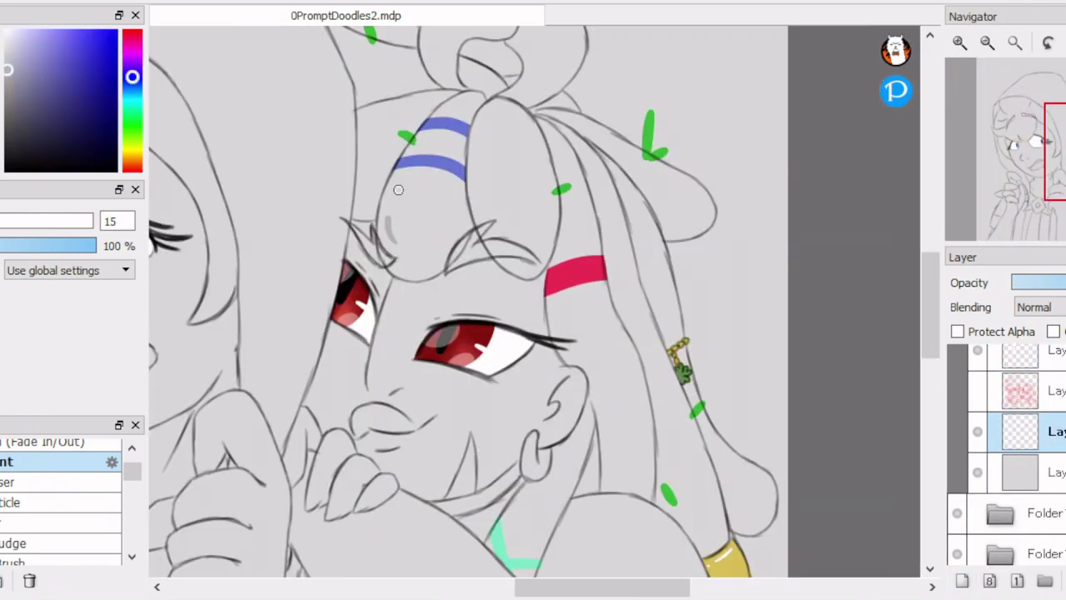
scroll(398, 190, up, 3)
scroll(1006, 454, down, 3)
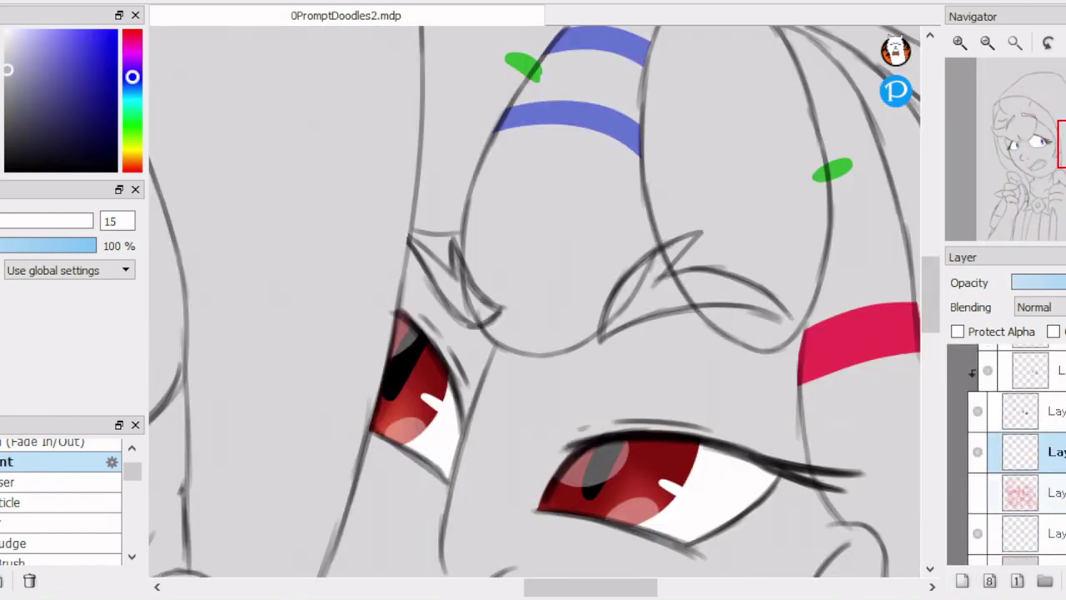
drag(411, 240, 452, 279)
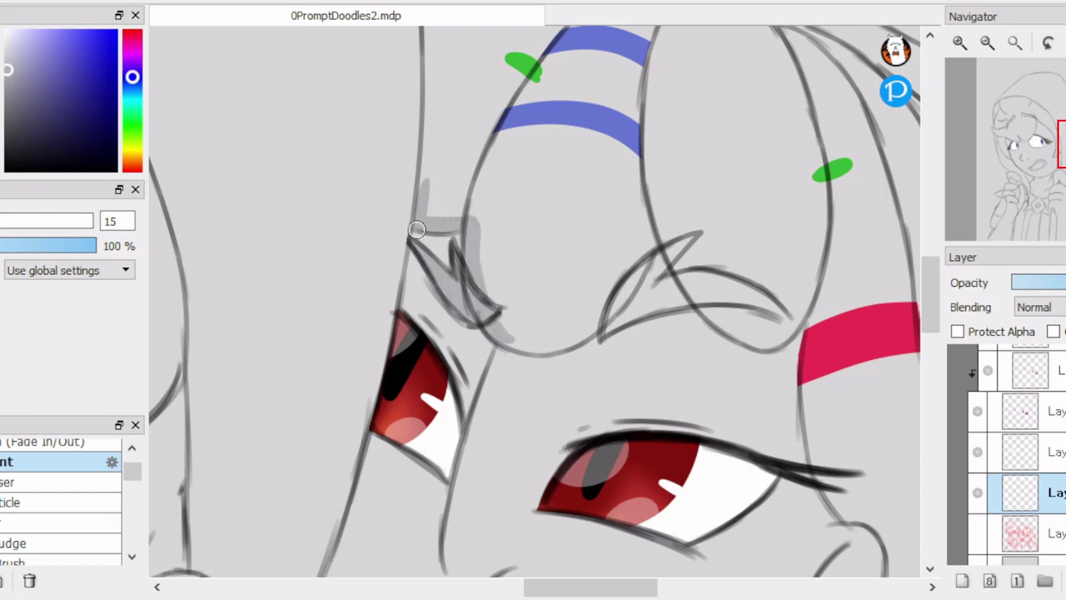
drag(417, 229, 476, 212)
Step: Paint a gray band along the inside of the outline of the second figure's hair bun
scroll(476, 211, up, 2)
mouse_move(507, 392)
mouse_down()
mouse_move(465, 213)
mouse_move(657, 200)
mouse_up()
scroll(740, 86, down, 3)
scroll(429, 113, up, 3)
drag(428, 112, 670, 101)
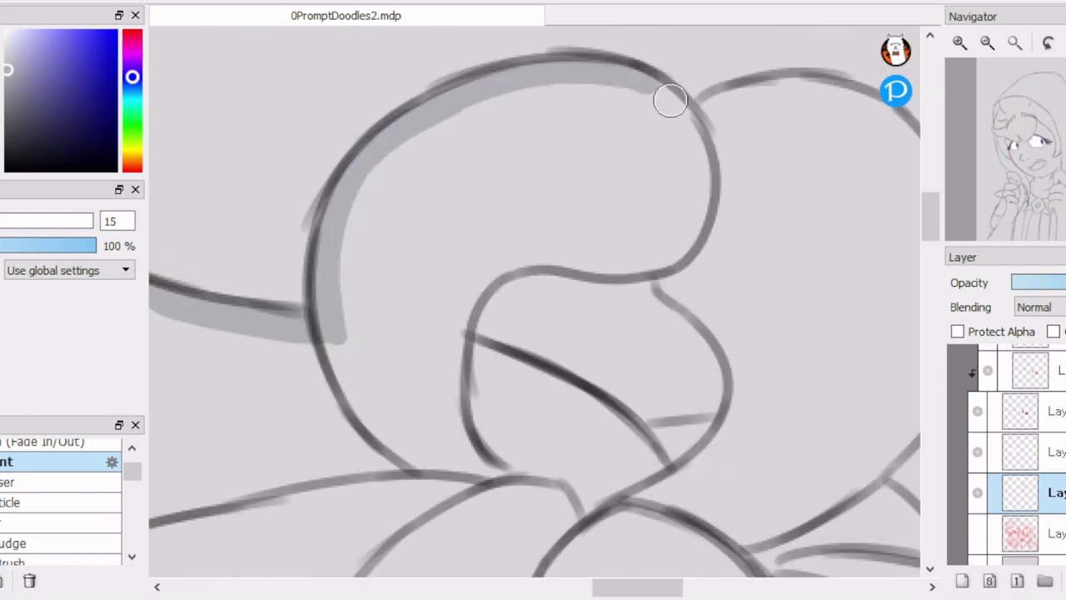
scroll(621, 164, down, 2)
scroll(574, 81, up, 2)
mouse_move(524, 50)
mouse_down()
mouse_move(573, 81)
mouse_move(588, 384)
mouse_move(600, 138)
mouse_move(545, 83)
mouse_up()
Step: Continue the gray band from the bun along the inside of the upper outer hair strand and around its rounded end
scroll(528, 112, down, 1)
drag(491, 158, 891, 411)
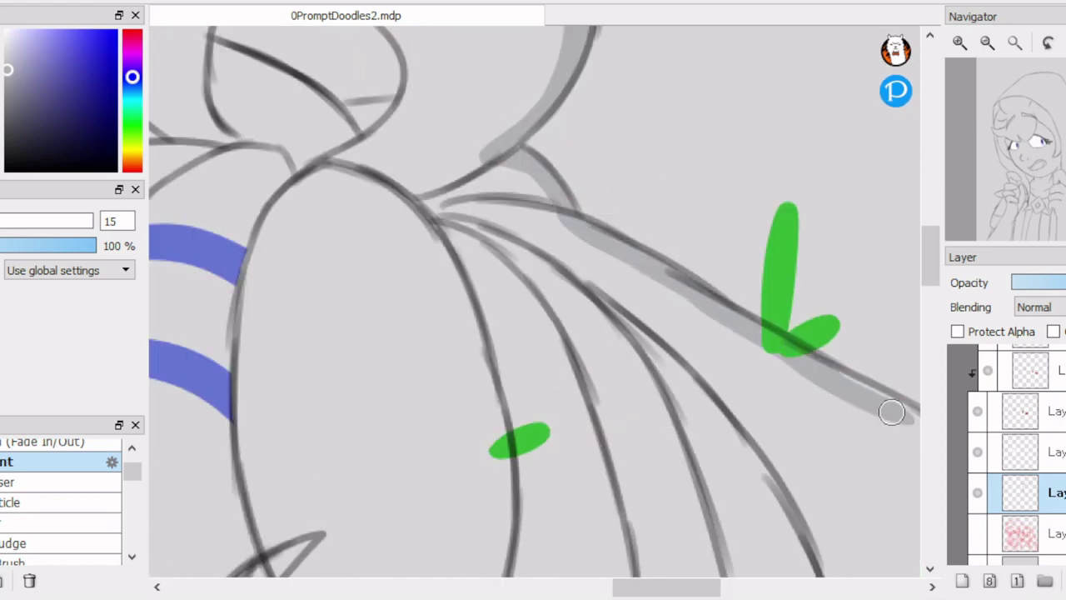
scroll(891, 411, down, 1)
drag(666, 265, 849, 374)
scroll(716, 292, down, 5)
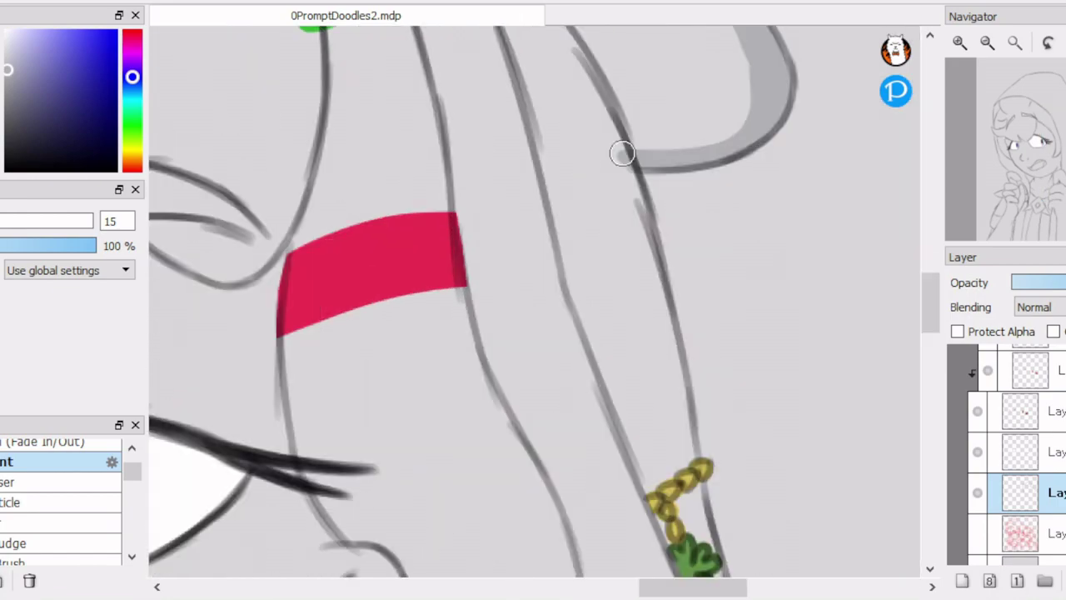
Step: Paint the gray band down the outer edge of the long hair strand to the clover charm
drag(622, 152, 682, 449)
scroll(602, 178, down, 1)
scroll(602, 178, up, 1)
drag(600, 199, 652, 421)
scroll(643, 355, up, 1)
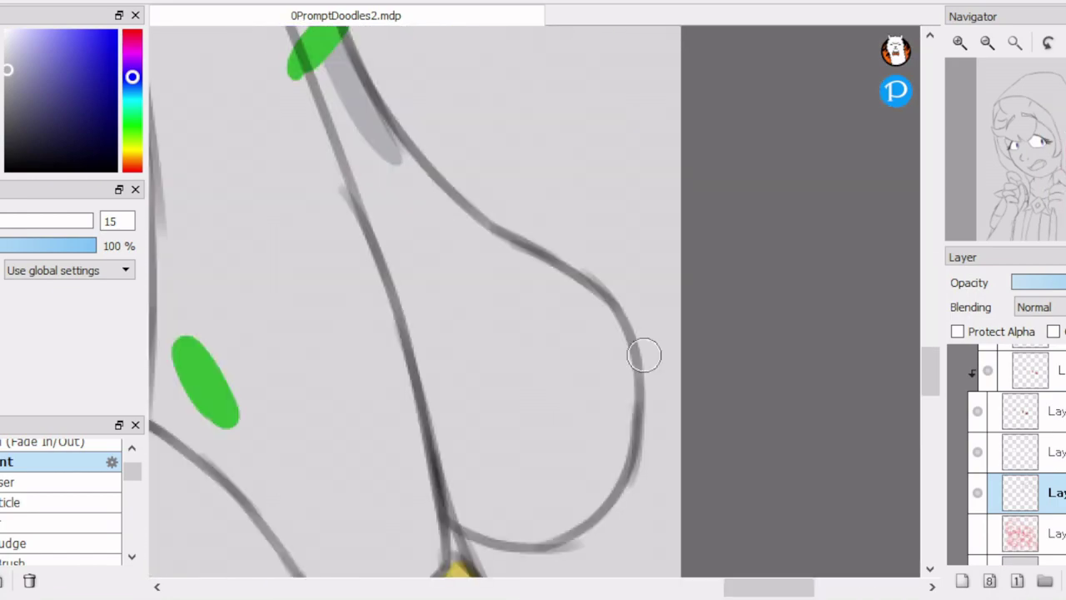
Step: Paint the gray band around the inside of the rounded hair loop below the clover charm
drag(366, 83, 617, 341)
scroll(616, 341, down, 2)
mouse_move(467, 341)
mouse_down()
mouse_move(591, 291)
mouse_move(616, 117)
mouse_up()
scroll(538, 222, down, 1)
Step: Paint gray along the hair edges around the gold hair ring
mouse_move(537, 242)
mouse_down()
mouse_move(467, 313)
mouse_move(487, 408)
mouse_up()
scroll(514, 278, down, 1)
mouse_move(500, 274)
mouse_down()
mouse_move(441, 179)
mouse_move(478, 262)
mouse_up()
drag(487, 271, 541, 238)
drag(520, 196, 543, 233)
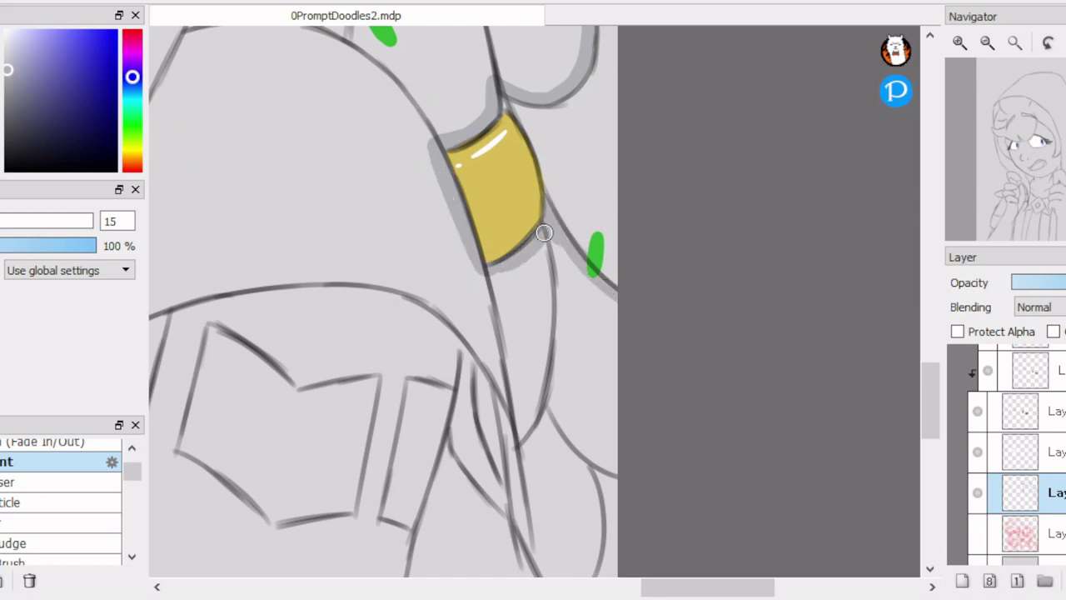
Step: Extend the gray band along the outlines of the hair ends below the gold ring
mouse_move(608, 288)
mouse_down()
mouse_move(590, 452)
mouse_move(594, 203)
mouse_move(560, 481)
mouse_move(512, 312)
mouse_move(613, 380)
mouse_up()
scroll(595, 441, up, 1)
scroll(592, 316, down, 1)
scroll(516, 249, up, 2)
Step: Erase the excess gray on the shoulder side of the gold ring and strand with a 17 px eraser
key(e)
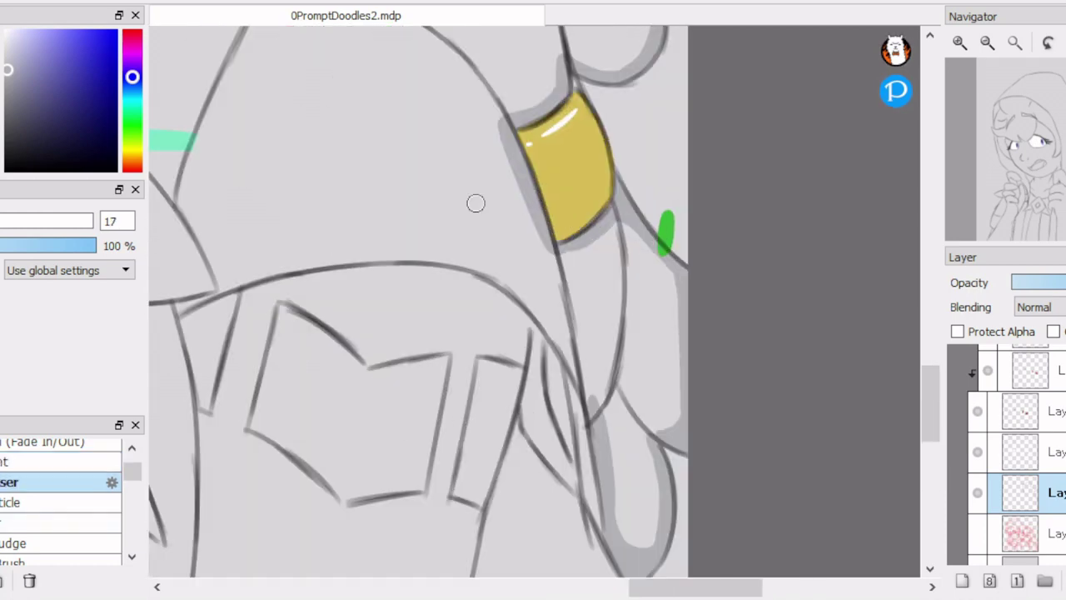
mouse_move(512, 117)
mouse_down()
mouse_move(549, 246)
mouse_move(579, 293)
mouse_up()
key(e)
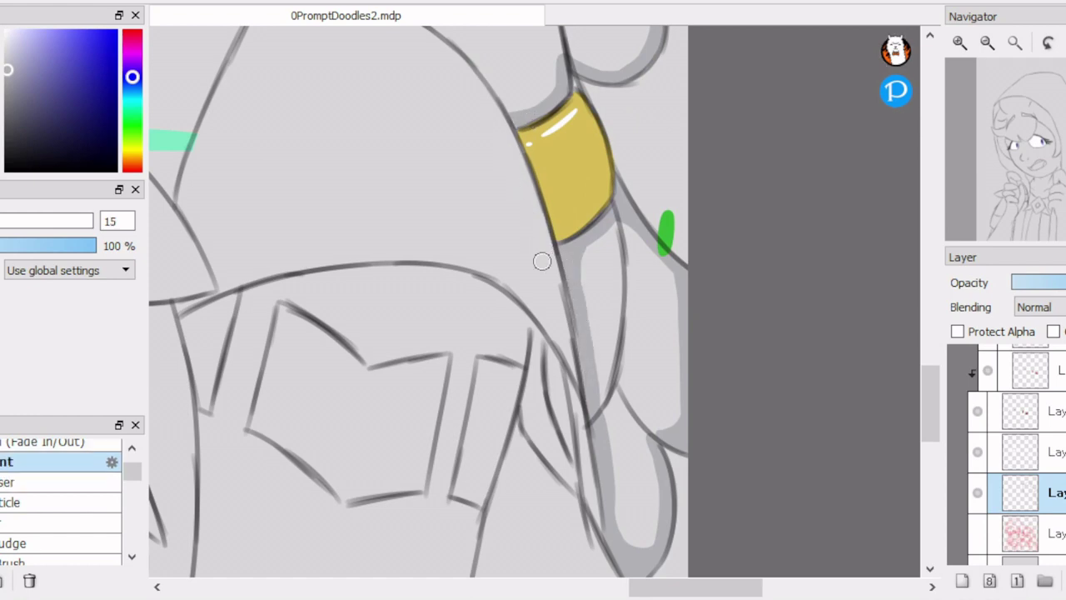
Step: Paint the gray hair band along the shoulder edge and around the teal neck piece
drag(541, 261, 724, 561)
mouse_move(429, 291)
mouse_down()
mouse_move(512, 291)
mouse_move(672, 366)
mouse_up()
scroll(560, 281, down, 1)
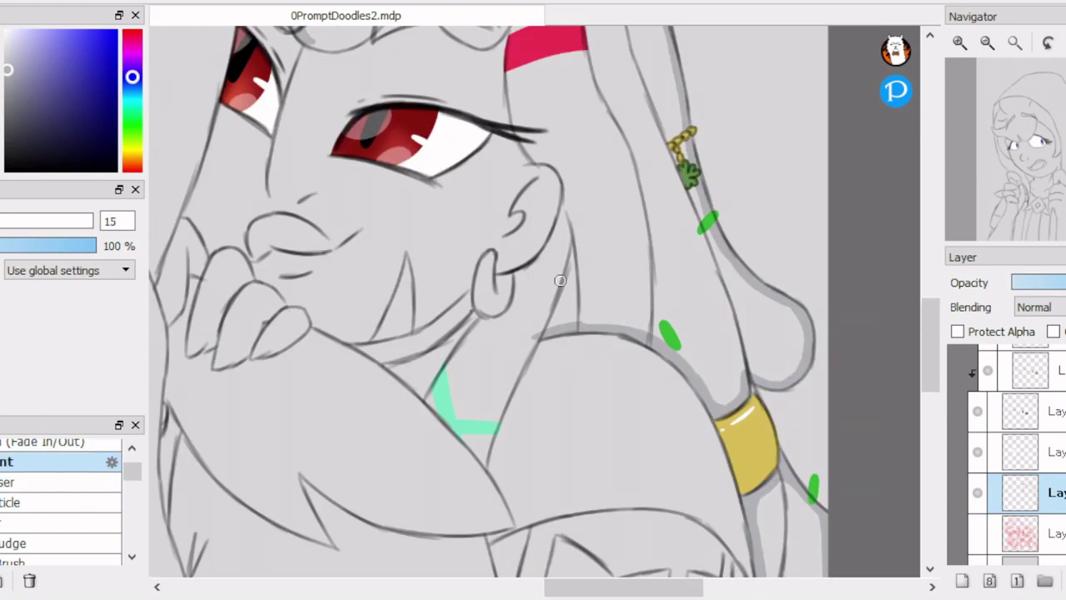
scroll(486, 451, up, 2)
drag(557, 295, 697, 365)
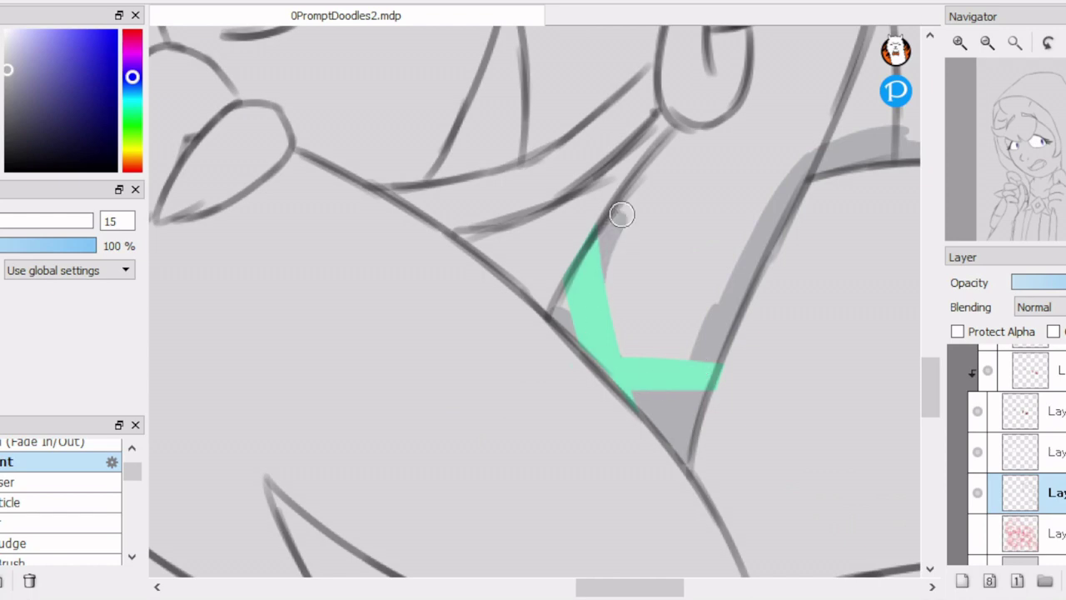
drag(621, 215, 742, 112)
Step: Extend the gray band up past the ear and red hair tie, and along the lower edge of the bangs
scroll(742, 112, up, 2)
mouse_move(708, 279)
mouse_down()
mouse_move(738, 207)
mouse_move(833, 79)
mouse_up()
scroll(714, 304, down, 2)
scroll(713, 305, up, 1)
mouse_move(716, 320)
mouse_down()
mouse_move(731, 195)
mouse_move(620, 90)
mouse_up()
scroll(682, 229, down, 1)
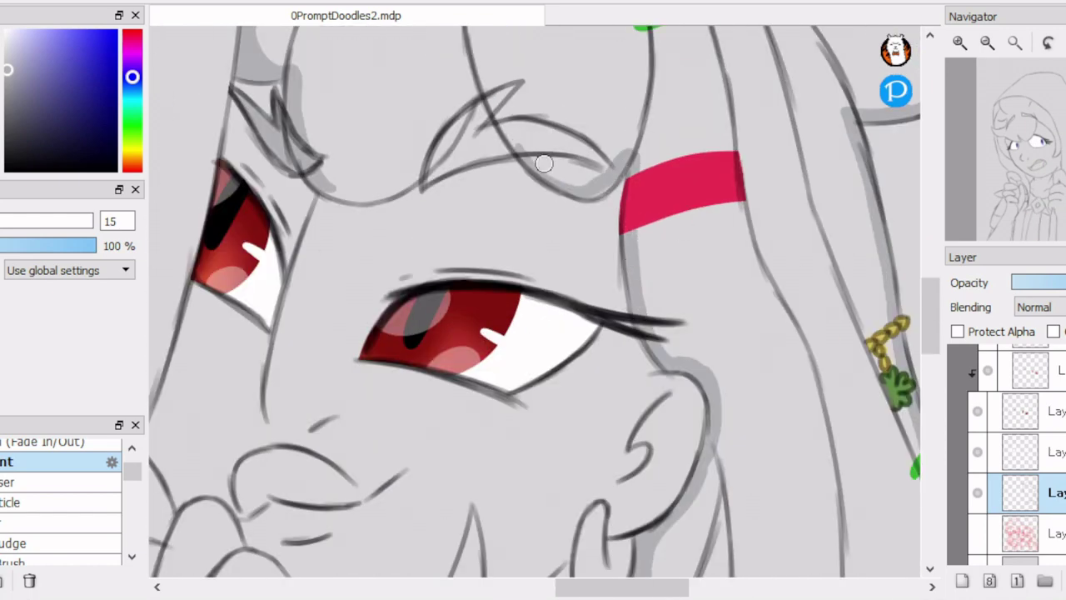
drag(435, 171, 325, 200)
Step: Complete the gray outline around the hair bun and bangs, and fill the enclosed hair with gray
scroll(375, 216, up, 3)
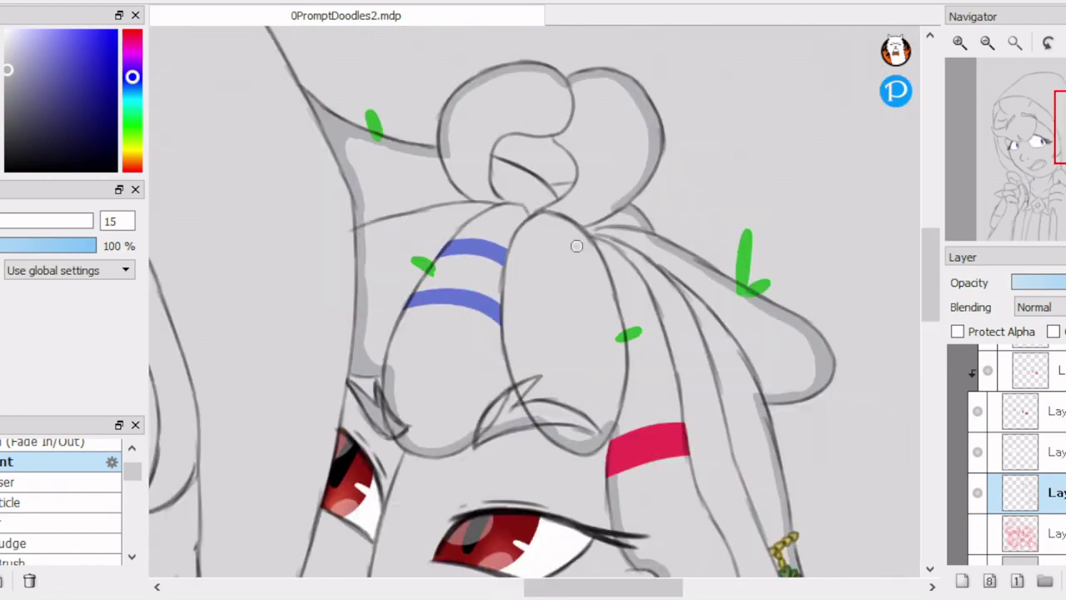
scroll(500, 250, up, 1)
mouse_move(420, 242)
mouse_down()
mouse_move(583, 179)
mouse_move(614, 308)
mouse_move(492, 274)
mouse_move(613, 325)
mouse_up()
scroll(533, 300, down, 2)
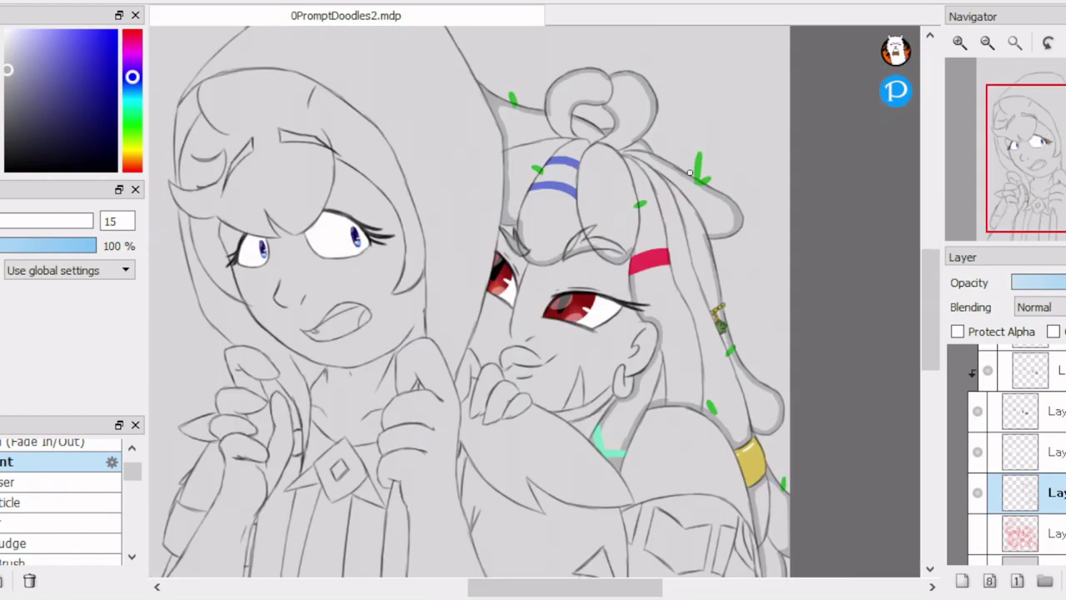
scroll(467, 300, down, 1)
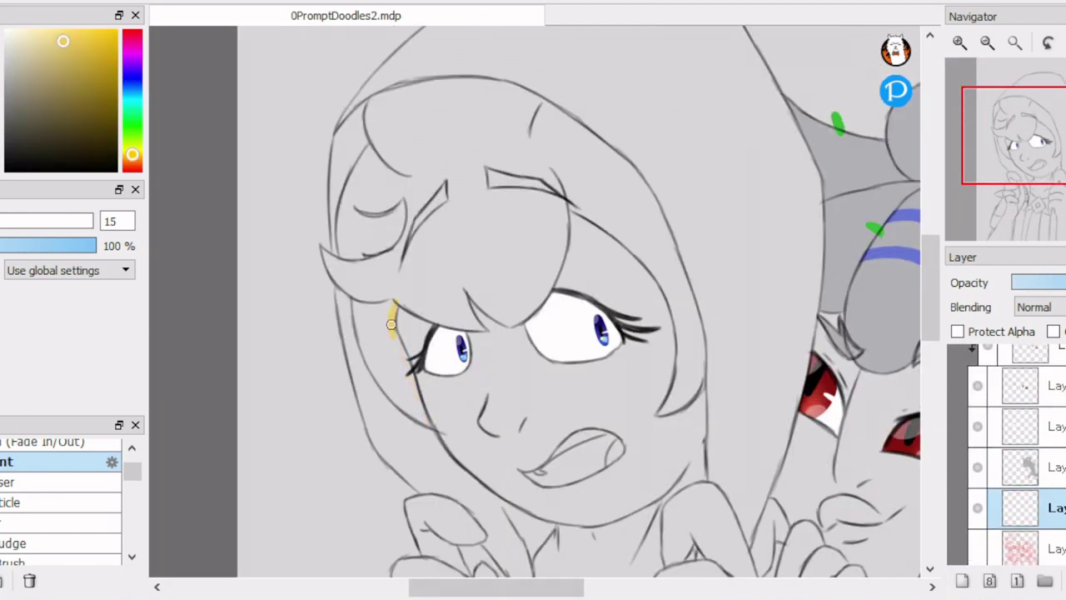
Step: Paint a 15 px yellow band along the hooded character's side lock, curled tip and outer hair edge
scroll(392, 325, up, 2)
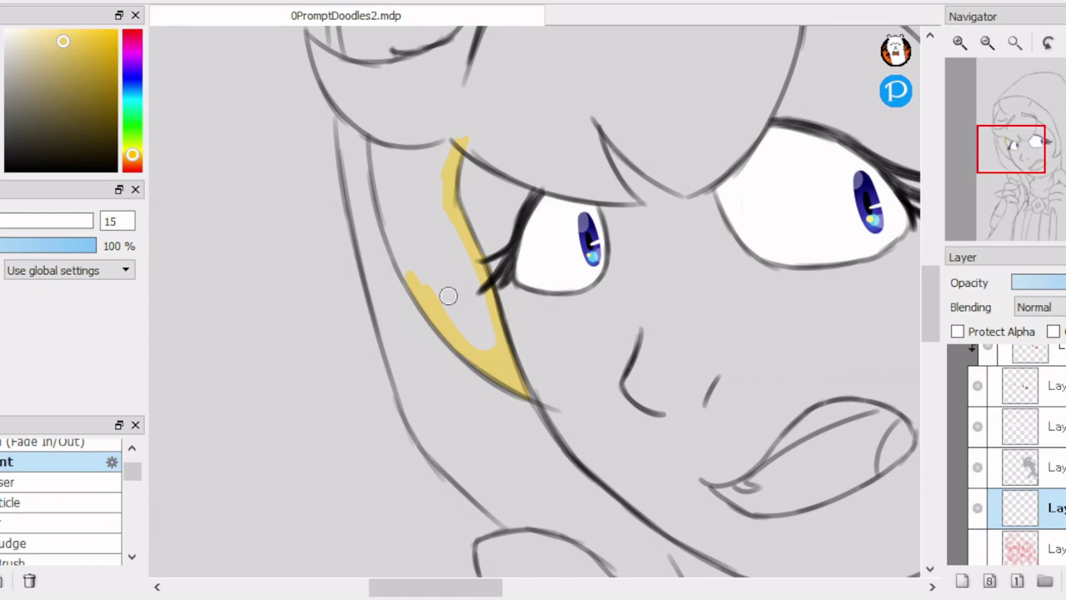
scroll(307, 38, up, 2)
drag(434, 166, 417, 250)
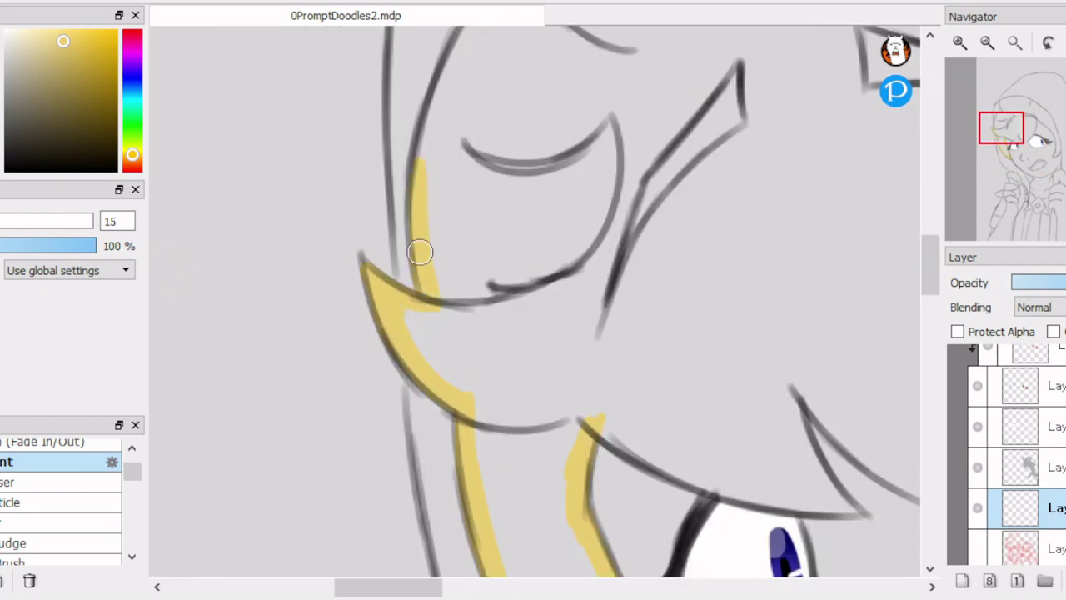
scroll(416, 250, up, 2)
drag(375, 292, 452, 133)
Step: Continue the yellow band along the top and far side of the hooded character's hair and fill the hair golden yellow
scroll(436, 304, up, 2)
mouse_move(412, 238)
mouse_down()
mouse_move(642, 131)
mouse_move(749, 180)
mouse_up()
scroll(749, 181, down, 2)
mouse_move(583, 92)
mouse_down()
mouse_move(660, 137)
mouse_move(862, 316)
mouse_up()
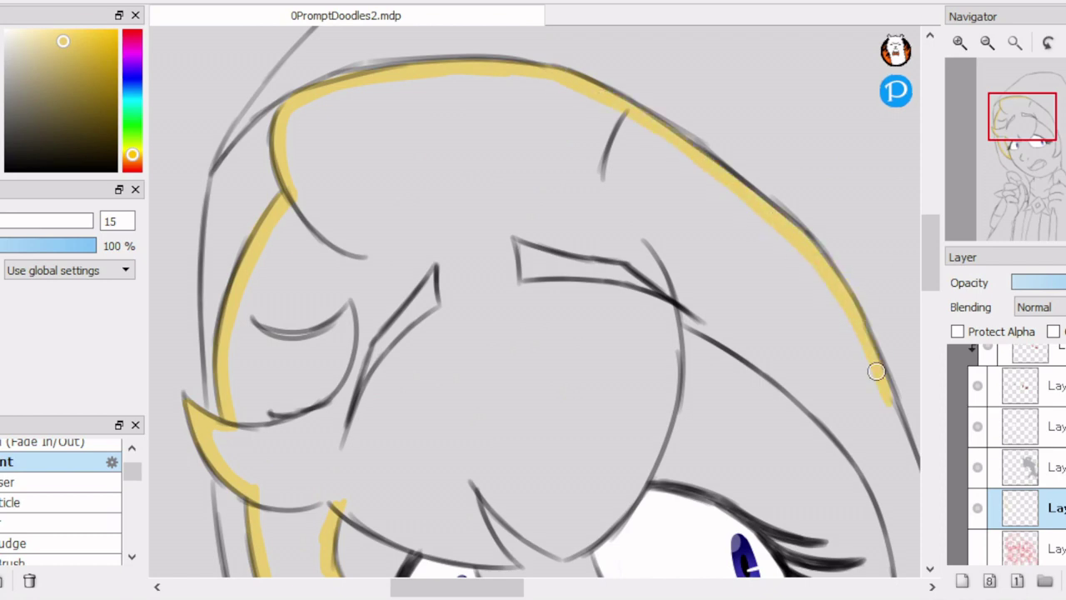
scroll(876, 371, down, 2)
drag(643, 218, 678, 314)
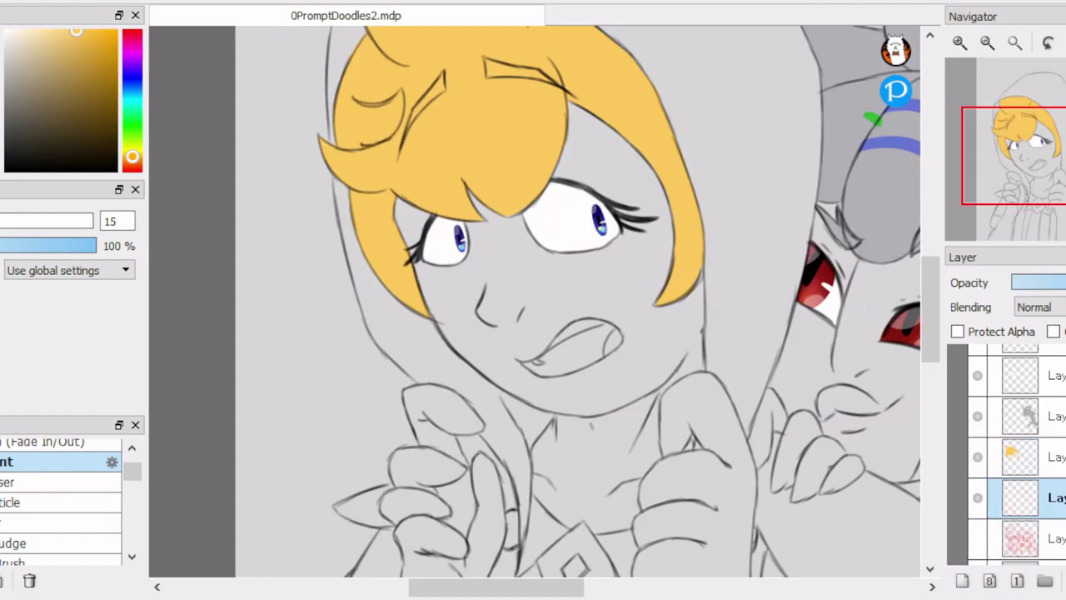
Step: Paint a tan skin band with a 46 px brush around the hooded character's eyes, hairline, jaw and neck
drag(431, 314, 410, 215)
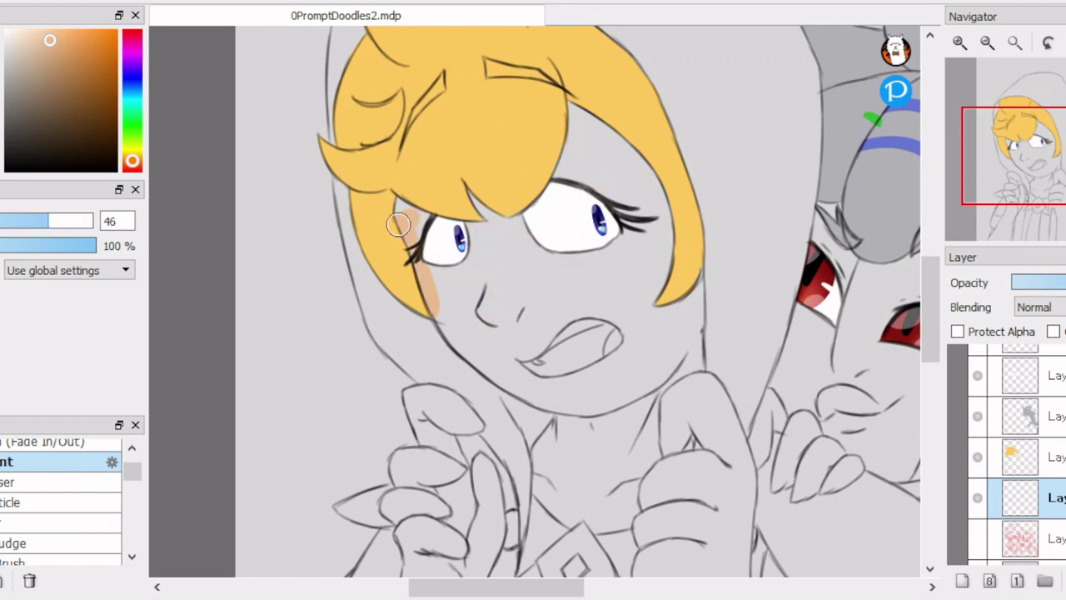
drag(507, 232, 563, 164)
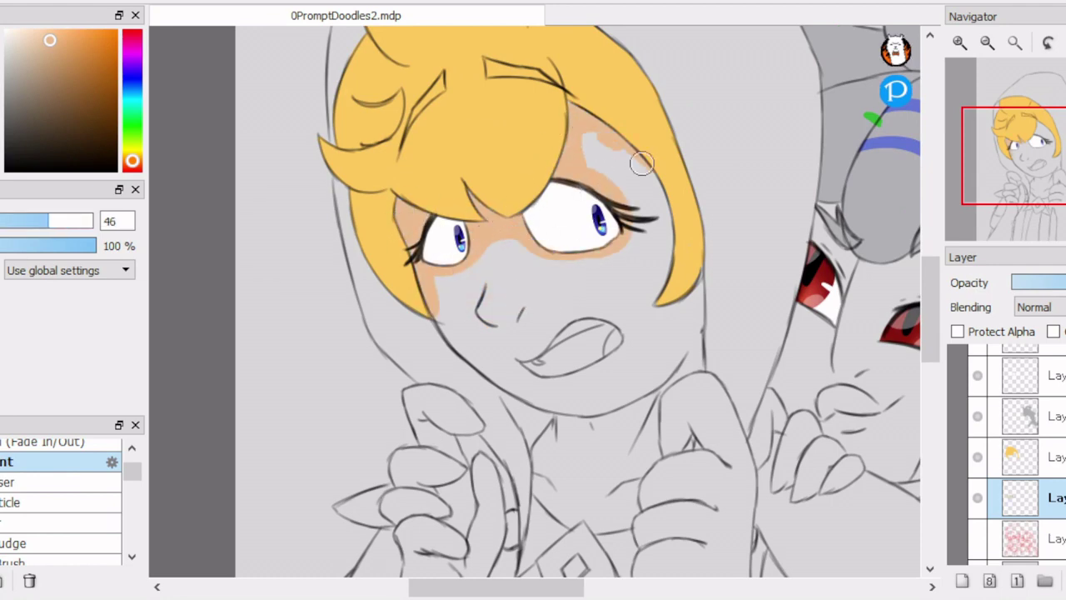
mouse_move(641, 163)
mouse_down()
mouse_move(651, 303)
mouse_move(714, 385)
mouse_up()
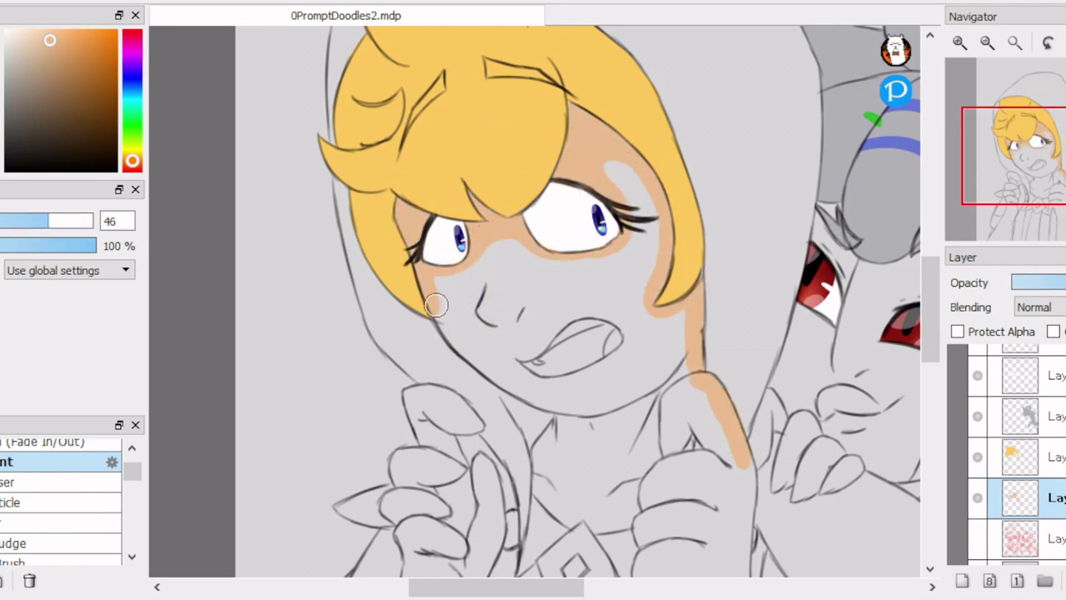
mouse_move(436, 305)
mouse_down()
mouse_move(546, 457)
mouse_move(576, 520)
mouse_up()
Step: Extend the tan outline with a 23 px brush around the neckline and the raised hand and forearm nearest the other character
scroll(547, 325, up, 2)
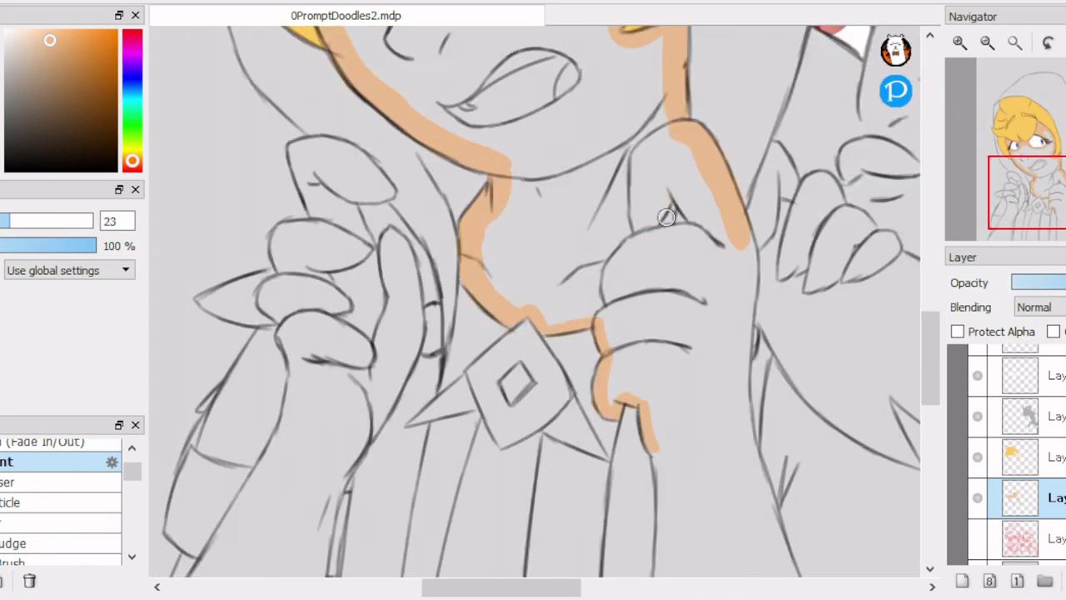
scroll(675, 199, down, 3)
mouse_move(620, 183)
mouse_down()
mouse_move(626, 378)
mouse_move(393, 302)
mouse_move(375, 281)
mouse_move(451, 398)
mouse_up()
scroll(719, 385, up, 3)
scroll(376, 280, down, 3)
drag(424, 303, 415, 68)
scroll(415, 69, down, 2)
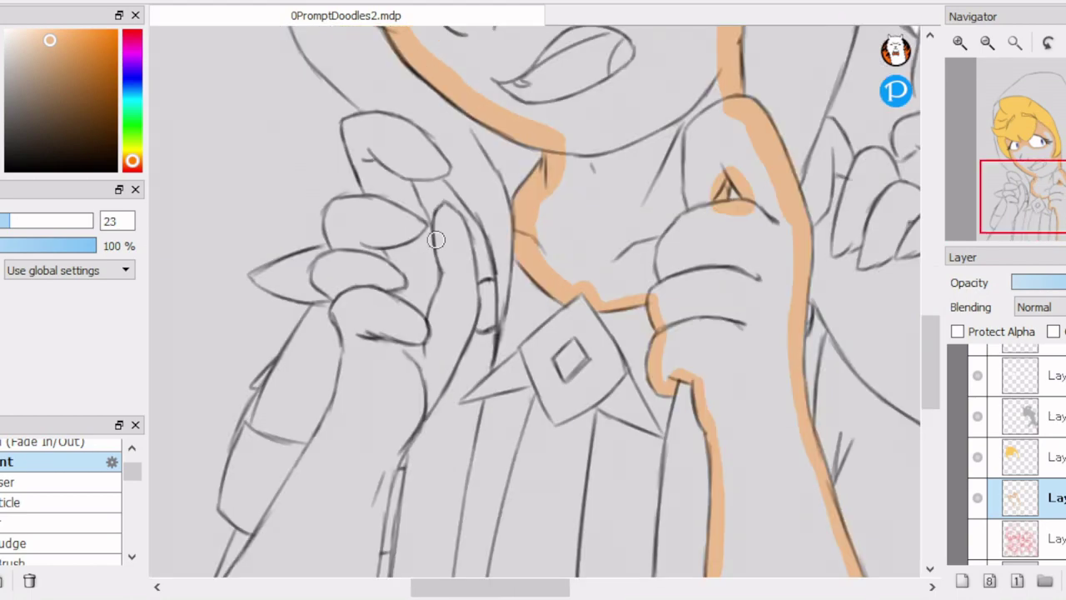
Step: Outline the hooded character's other forearm and curled fingers in tan and fill the skin areas
scroll(333, 467, up, 2)
mouse_move(296, 514)
mouse_down()
mouse_move(342, 425)
mouse_move(411, 342)
mouse_up()
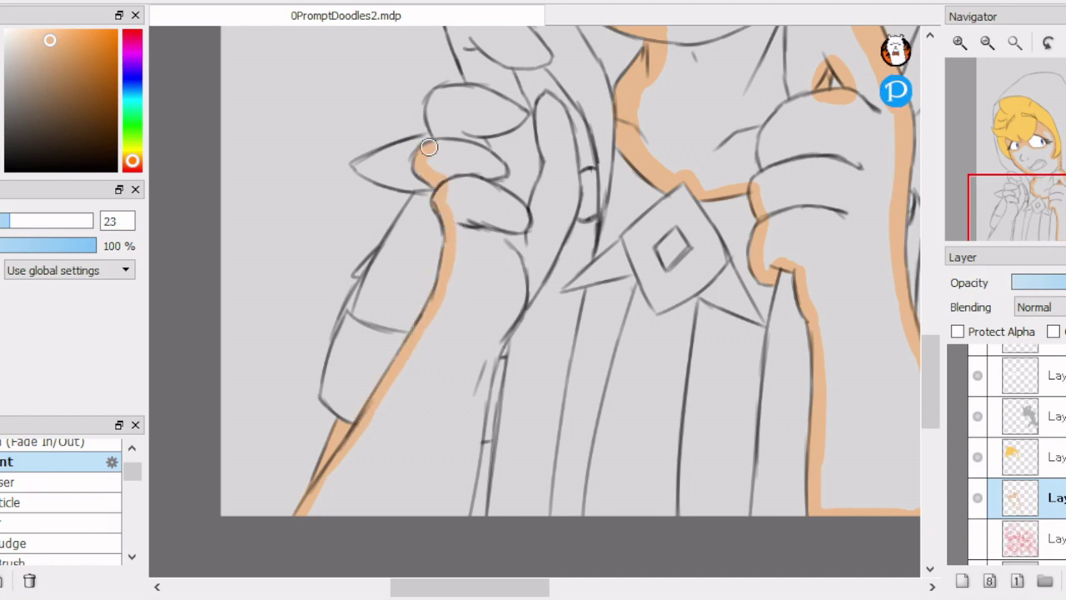
drag(471, 91, 456, 60)
scroll(458, 48, up, 1)
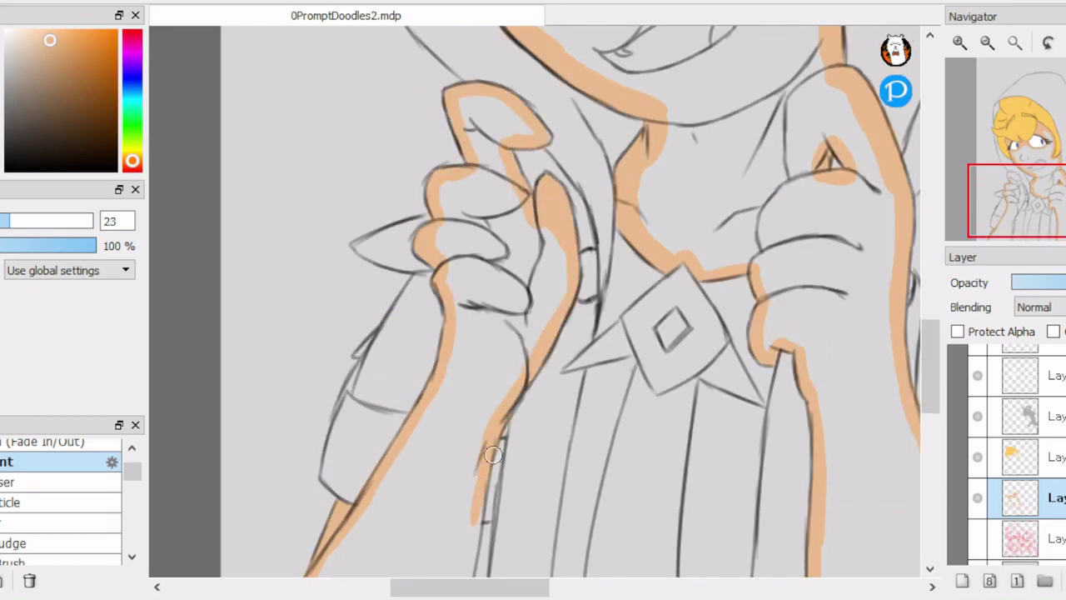
scroll(493, 455, down, 3)
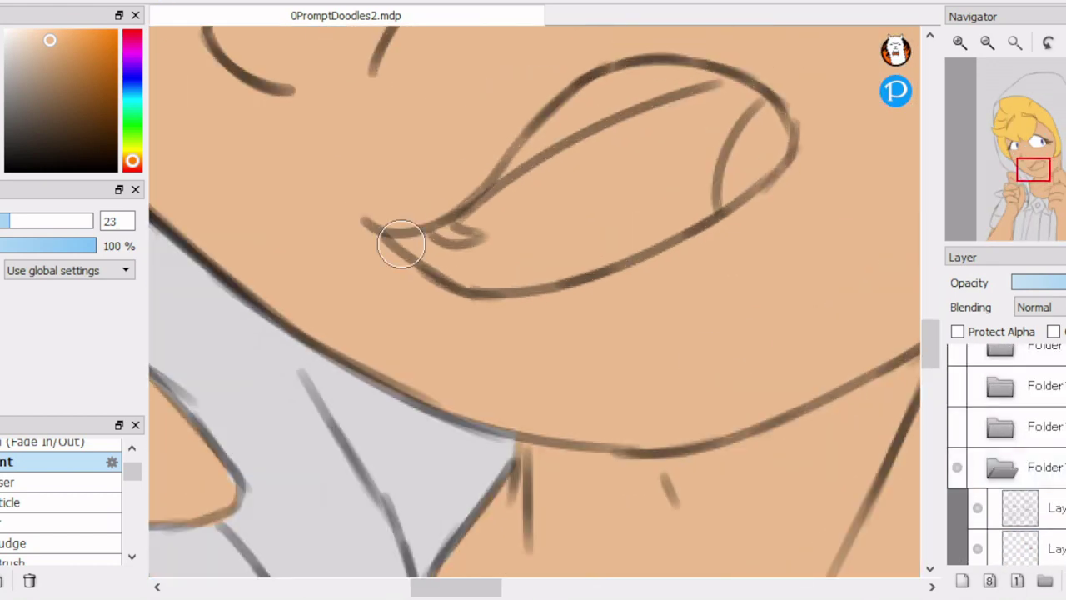
Step: Clear the tan skin color from inside the hooded character's open mouth and check the hands for gaps
mouse_move(402, 243)
mouse_down()
mouse_move(599, 253)
mouse_move(435, 242)
mouse_move(625, 104)
mouse_move(593, 231)
mouse_move(466, 172)
mouse_move(393, 223)
mouse_move(544, 81)
mouse_up()
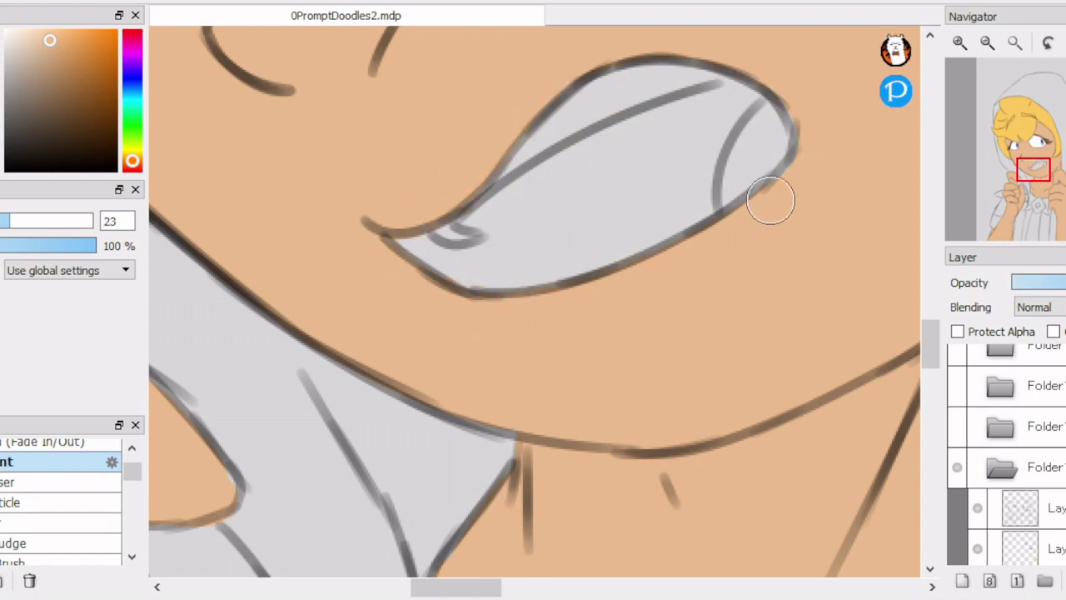
scroll(535, 350, down, 5)
scroll(430, 293, up, 5)
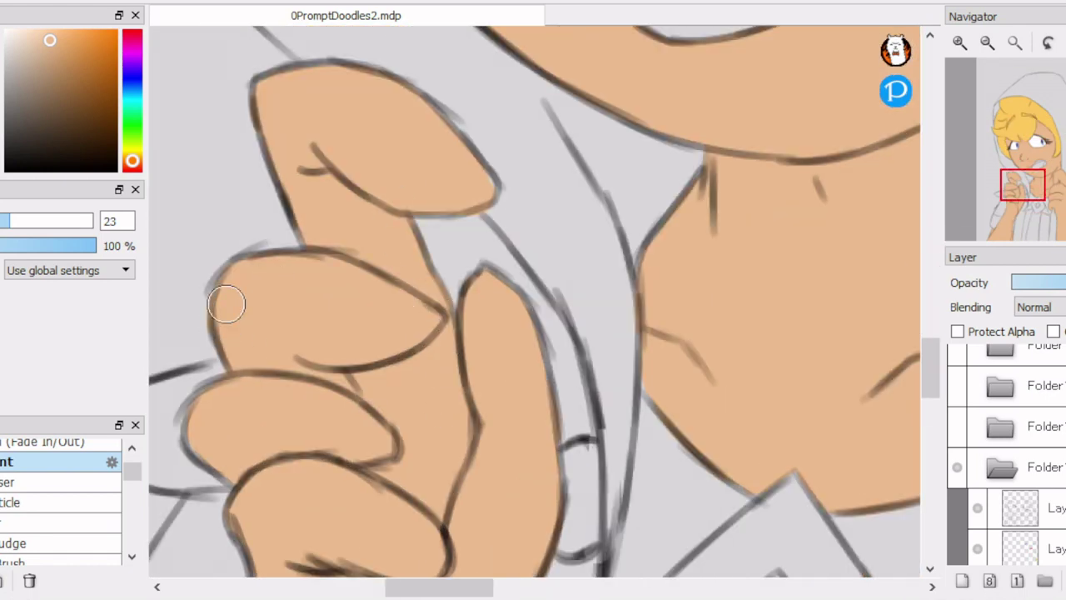
scroll(498, 236, down, 1)
scroll(533, 308, down, 6)
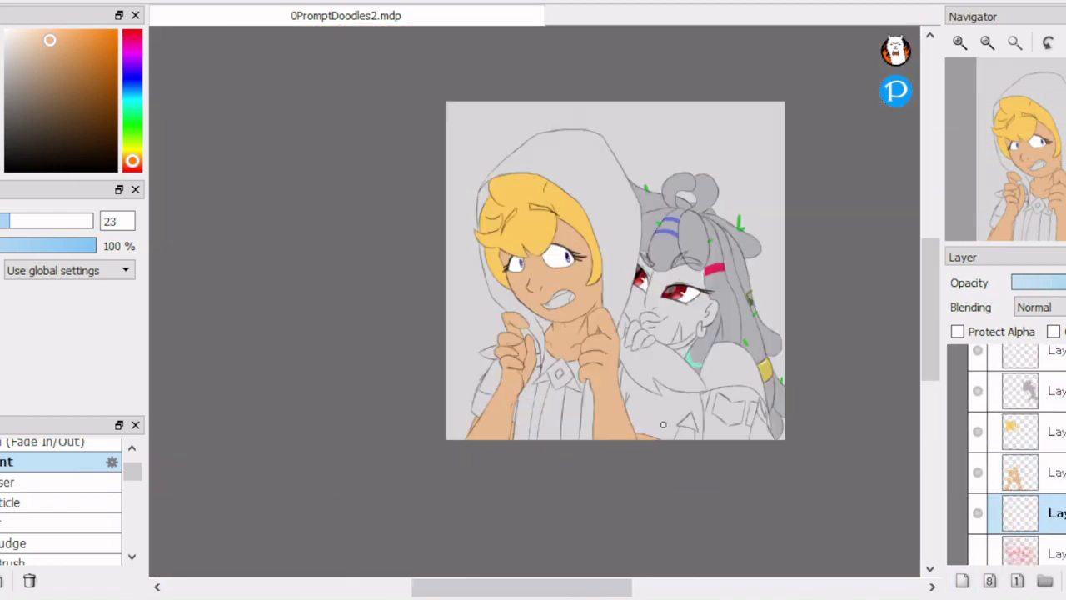
Step: Pick a dark reddish-brown skin color for the gray-haired character and enlarge the brush to 48 px
scroll(724, 242, up, 6)
click(95, 108)
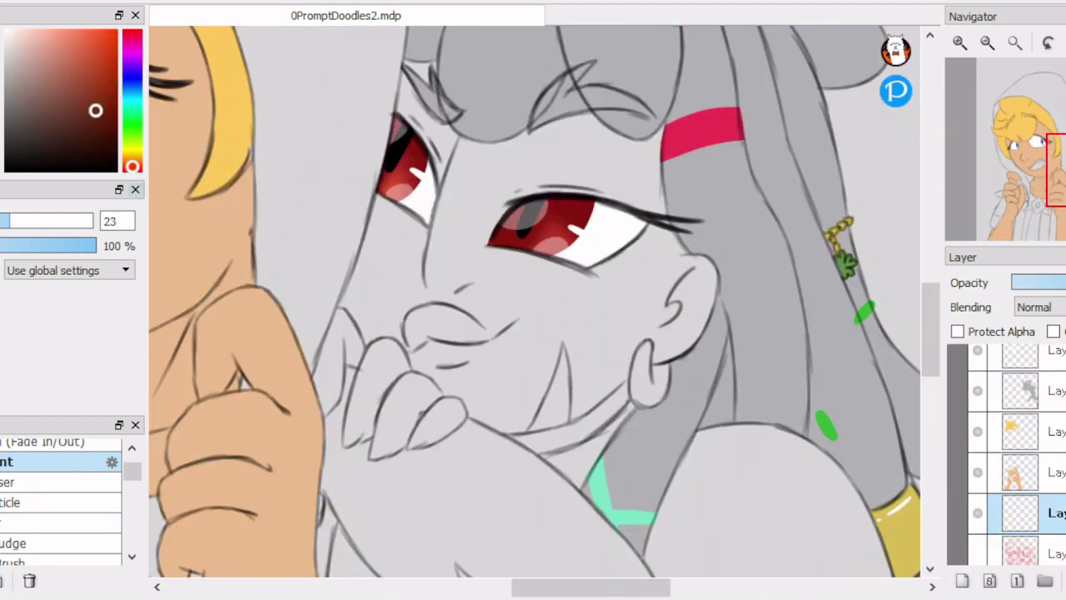
click(51, 220)
drag(554, 166, 488, 95)
key(ctrl+z)
scroll(532, 308, down, 1)
drag(467, 250, 433, 233)
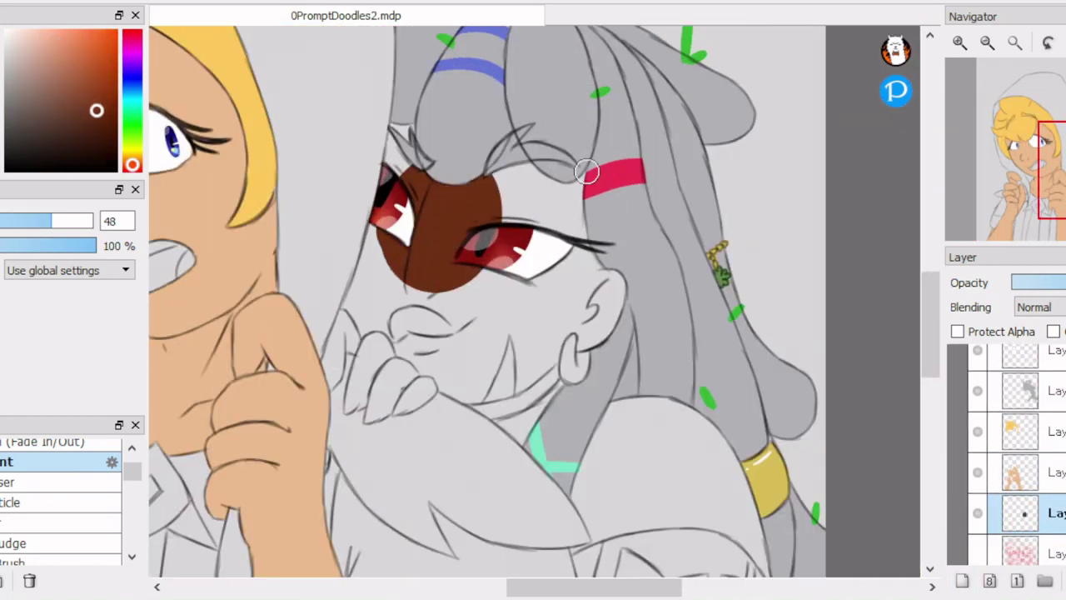
key(ctrl+z)
Step: Paint dark brown along the gray-haired character's forehead, around the eyes and over the ear, reducing the brush to 28 px
drag(400, 125, 415, 195)
mouse_move(387, 234)
mouse_down()
mouse_move(440, 189)
mouse_move(570, 196)
mouse_move(510, 177)
mouse_move(602, 273)
mouse_move(589, 340)
mouse_move(613, 327)
mouse_move(553, 368)
mouse_up()
scroll(601, 348, up, 3)
key(bracketleft)
key(bracketleft)
scroll(442, 233, down, 3)
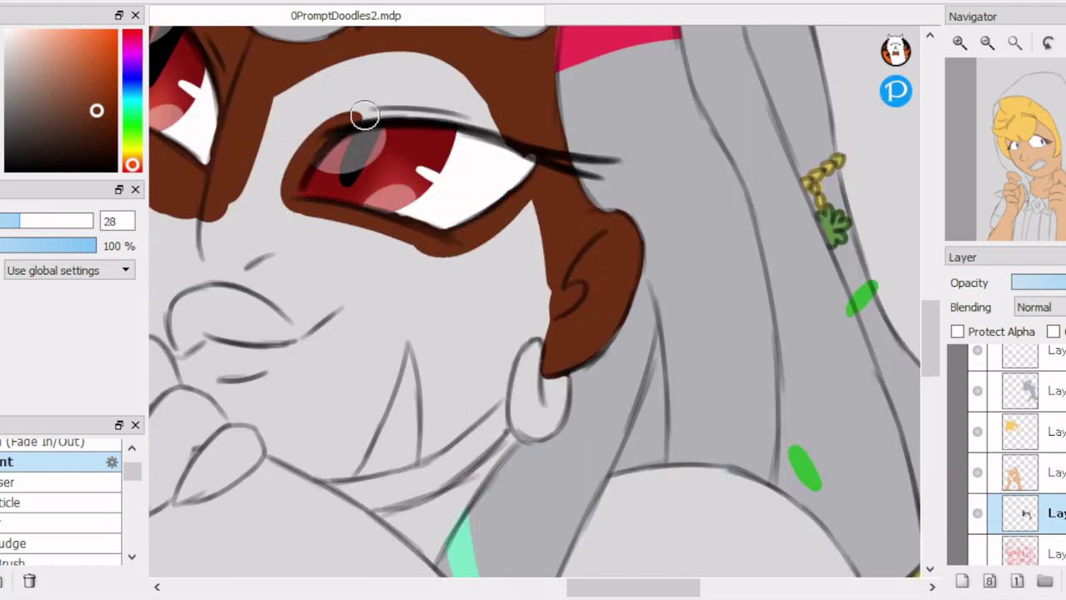
scroll(316, 192, up, 3)
Step: Outline the face edge, curled fingers and jaw of the gray-haired character in dark brown with an 18 px brush
drag(428, 88, 376, 194)
drag(406, 127, 343, 357)
mouse_move(391, 265)
mouse_down()
mouse_move(404, 275)
mouse_move(387, 400)
mouse_up()
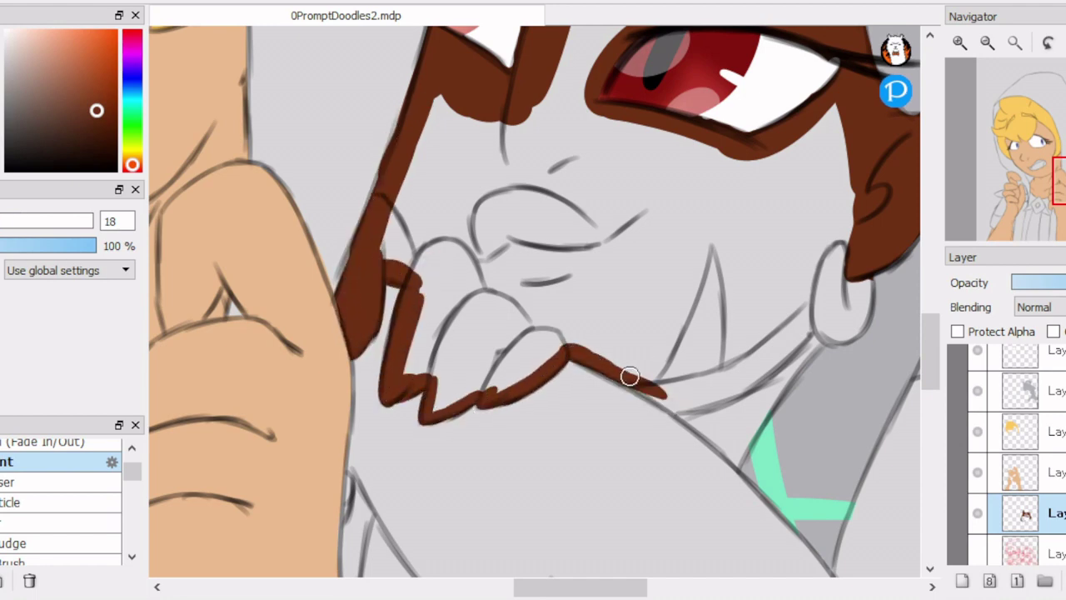
drag(628, 376, 803, 335)
Step: Outline the gray-haired character's bare upper arm in dark brown and fill the outlined arm, face and fingers
scroll(717, 288, down, 3)
scroll(555, 167, up, 3)
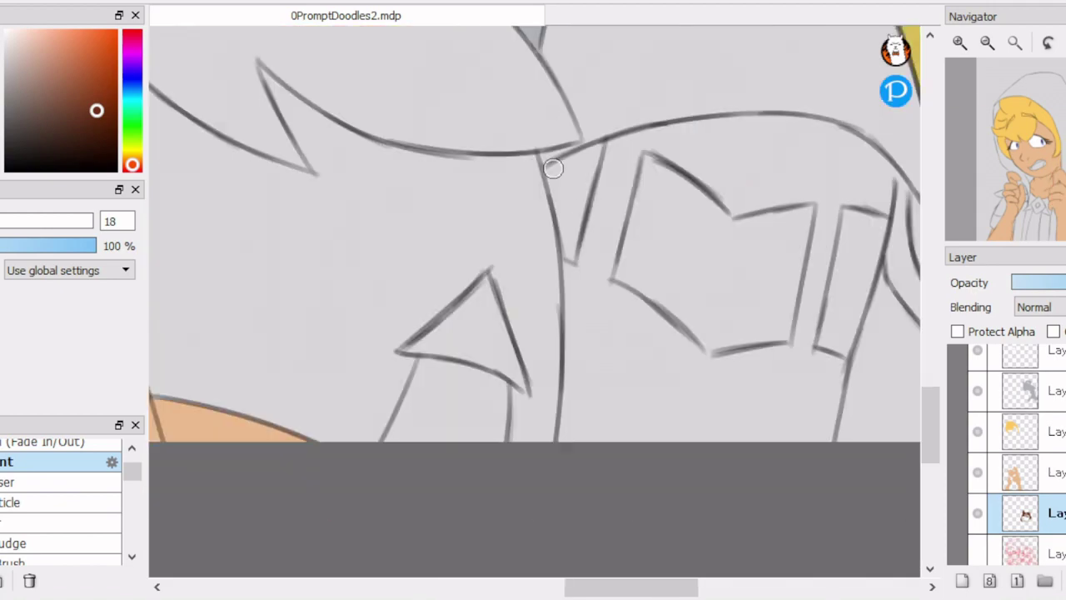
mouse_move(551, 166)
mouse_down()
mouse_move(557, 440)
mouse_move(725, 119)
mouse_move(903, 188)
mouse_move(563, 108)
mouse_up()
mouse_move(691, 53)
mouse_down()
mouse_move(754, 184)
mouse_move(795, 416)
mouse_move(833, 491)
mouse_up()
scroll(832, 466, down, 2)
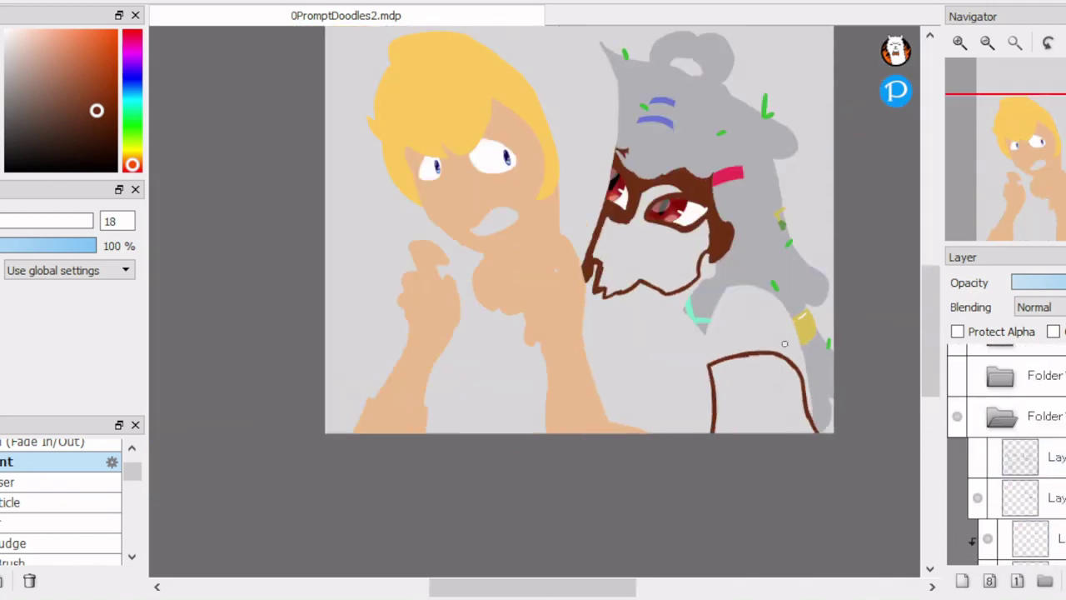
scroll(676, 231, up, 5)
scroll(676, 231, down, 5)
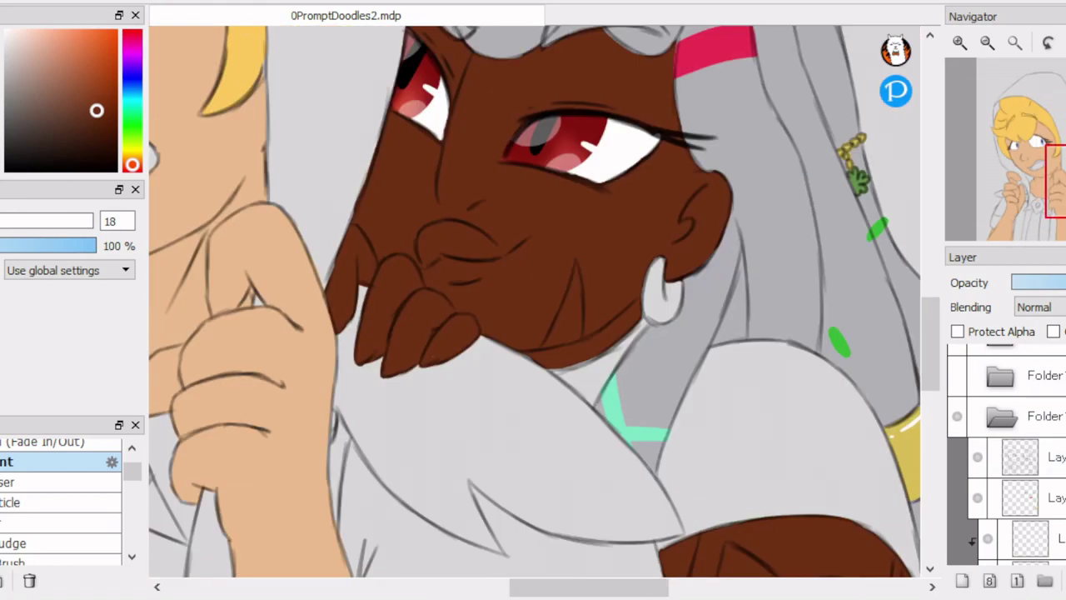
Step: Select the empty layer below the dark brown skin and paint the gray-haired character's earring pale blue-gray
scroll(1016, 458, down, 3)
click(1020, 528)
scroll(687, 378, up, 5)
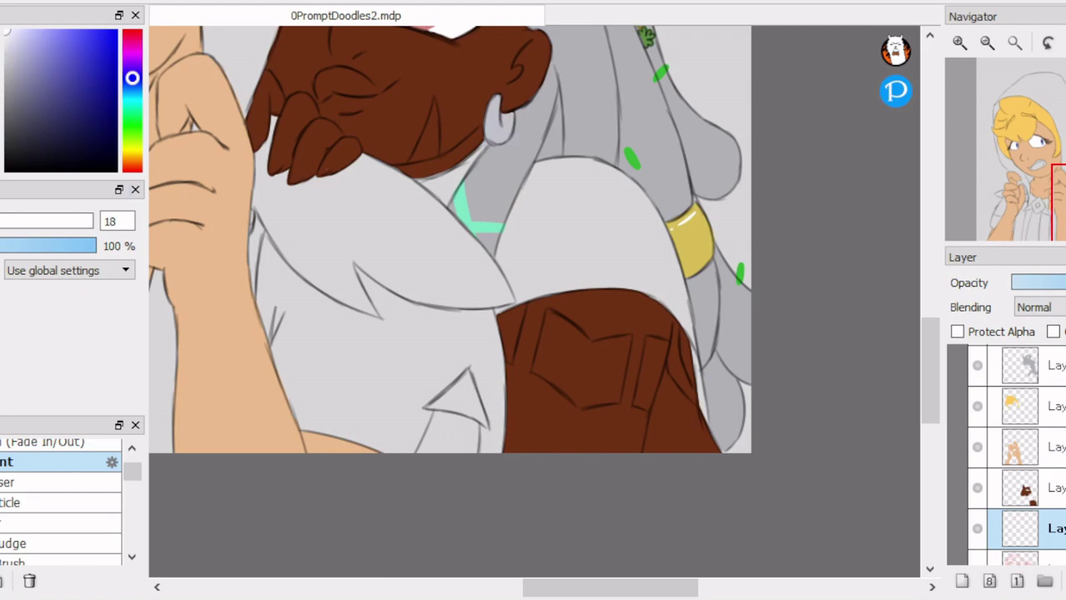
scroll(1016, 458, down, 2)
scroll(533, 291, down, 5)
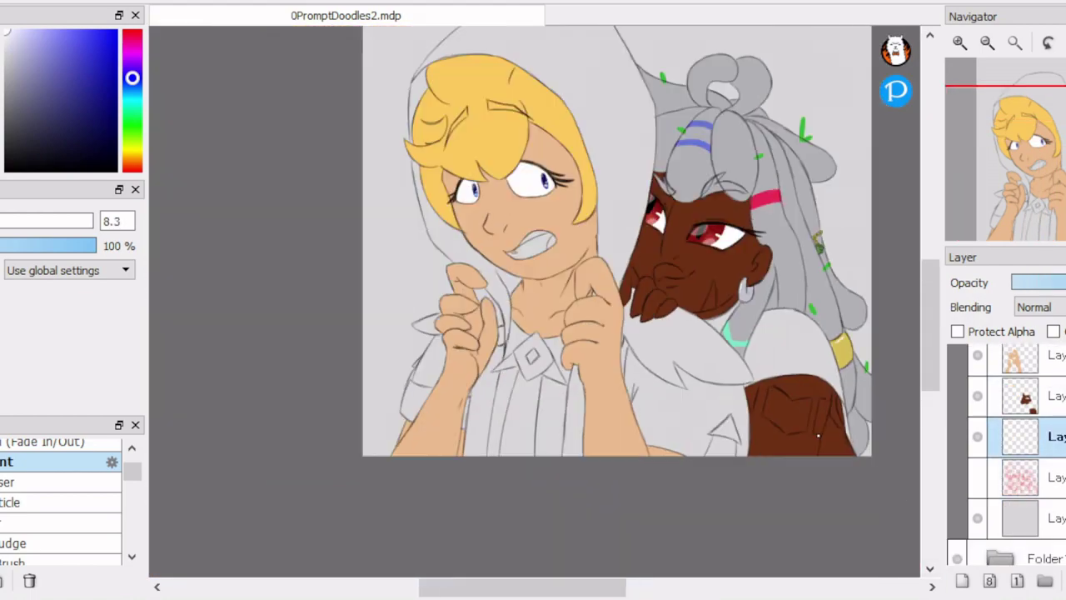
Step: Block in the center panel of the hooded character's shirt in yellow with a 23 px brush, up to the diamond brooch
scroll(584, 276, up, 5)
scroll(585, 277, down, 2)
drag(468, 279, 493, 169)
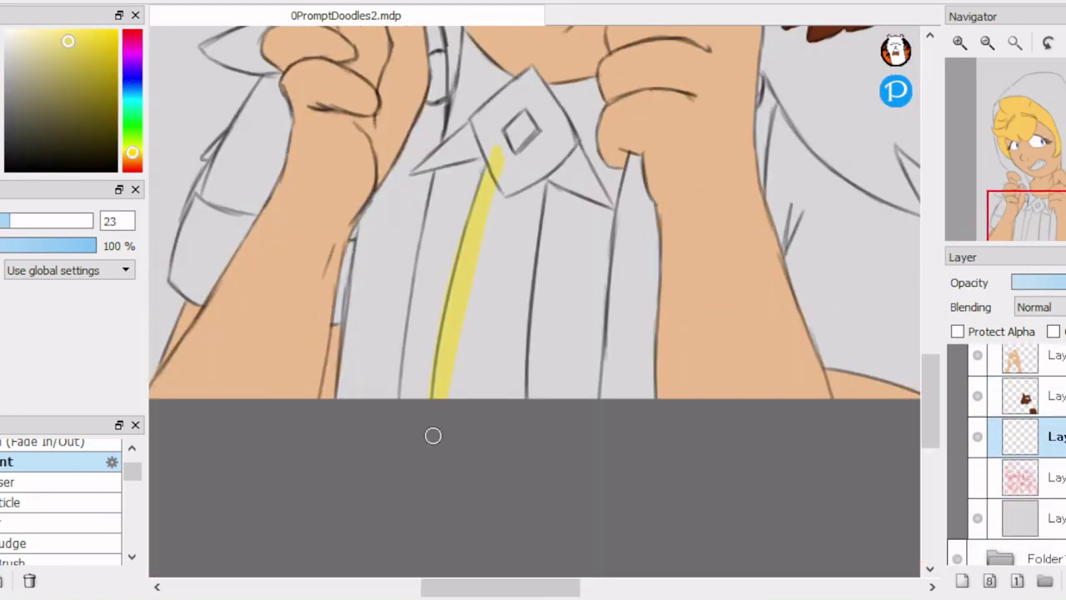
scroll(524, 250, up, 3)
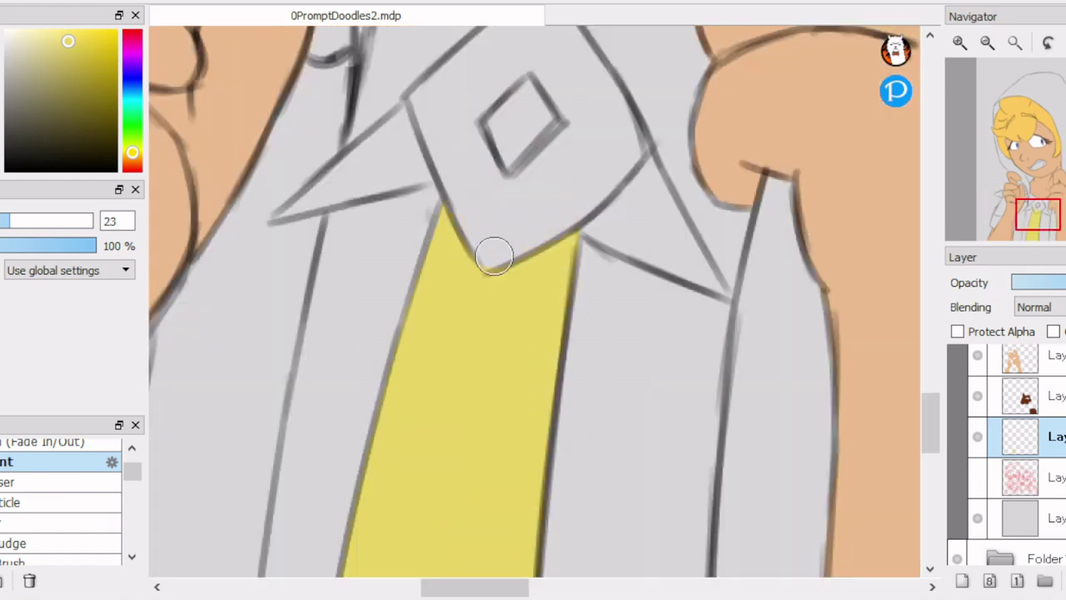
drag(493, 256, 517, 329)
Step: Color the collar points pale lavender and the diamond brooch gold, leaving its inner diamond unpainted
alt+click(162, 123)
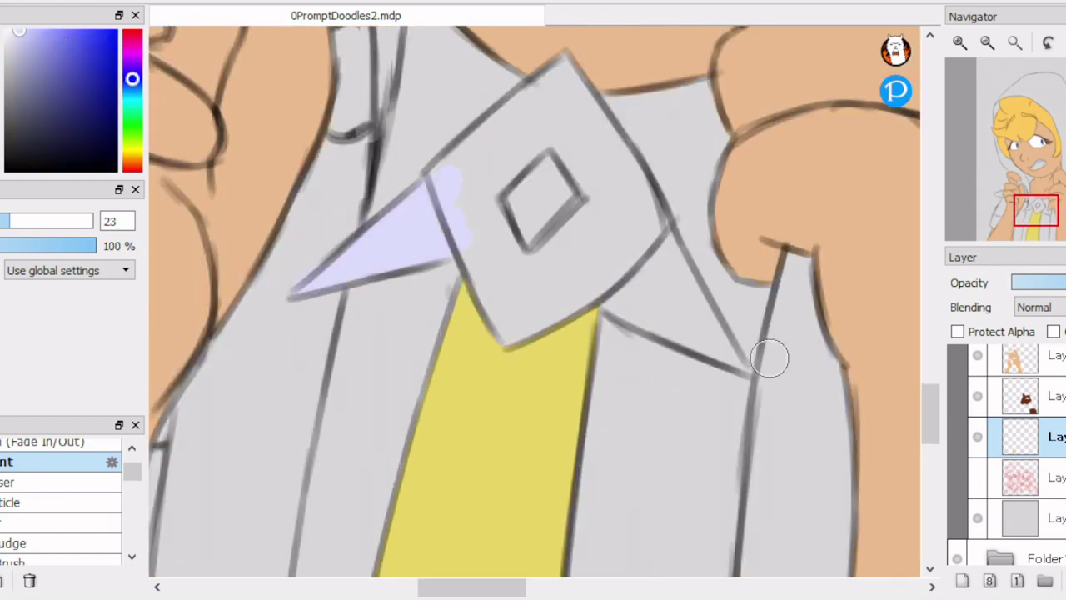
alt+click(211, 141)
mouse_move(433, 170)
mouse_down()
mouse_move(445, 198)
mouse_move(600, 105)
mouse_move(648, 219)
mouse_move(552, 84)
mouse_move(475, 192)
mouse_move(546, 233)
mouse_up()
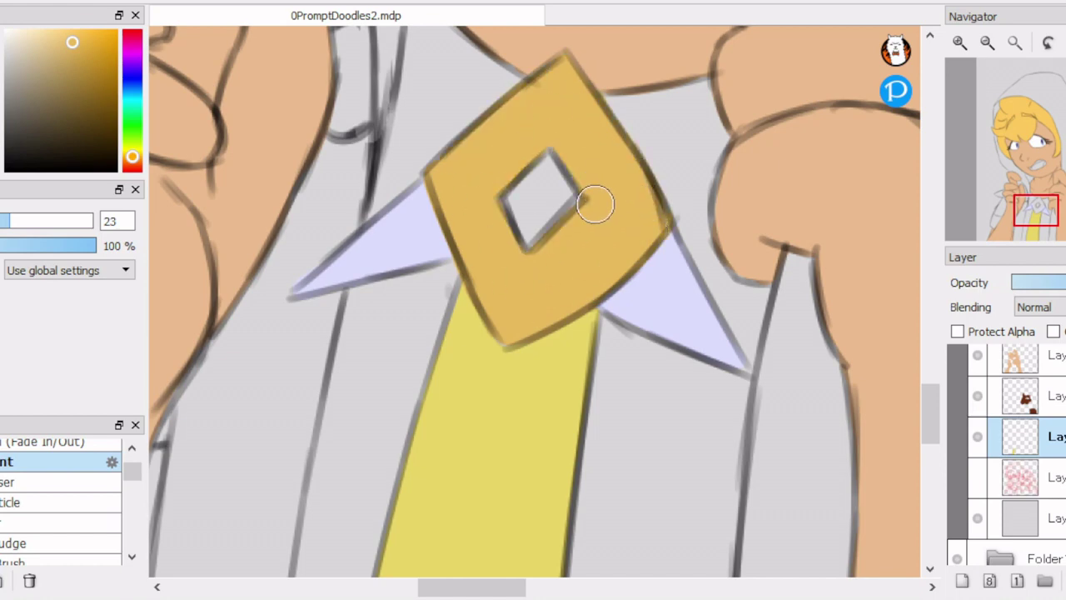
scroll(594, 200, down, 5)
scroll(694, 334, up, 5)
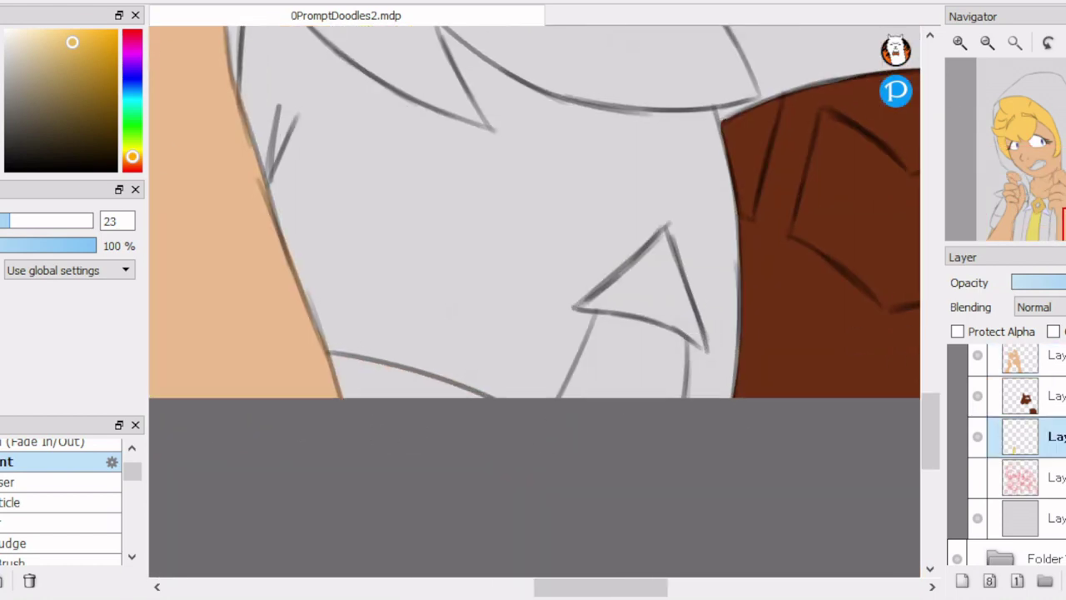
Step: Paint the triangular emblem on the hooded character's sleeve gray with the 23 px brush
alt+click(424, 376)
drag(570, 302, 654, 288)
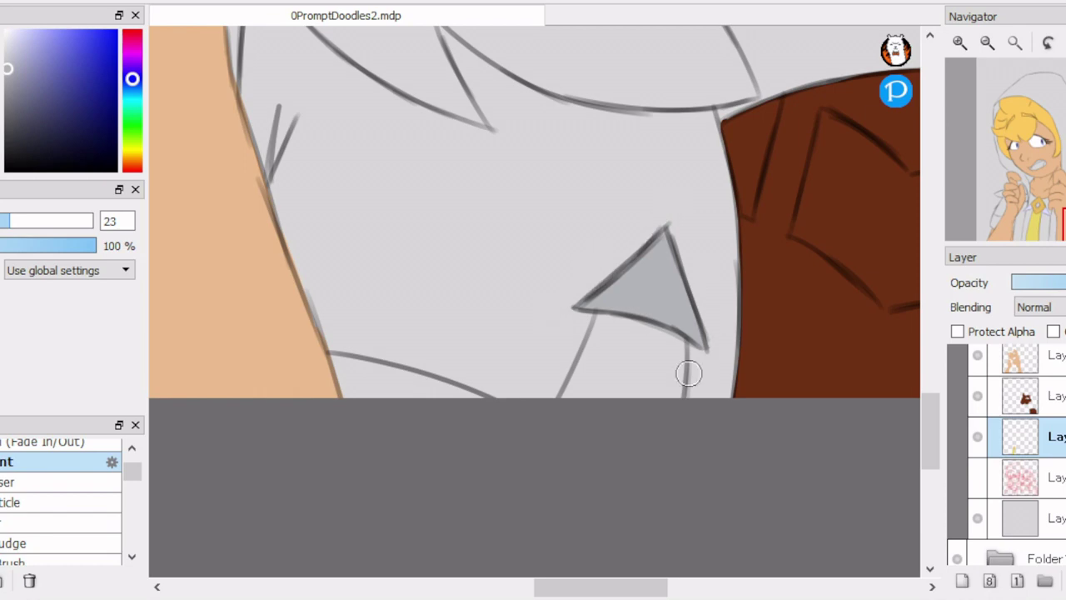
drag(687, 373, 841, 466)
Step: Color the hooded character's open mouth dark red, the tongue pink and the teeth white
scroll(303, 247, down, 4)
scroll(590, 309, up, 4)
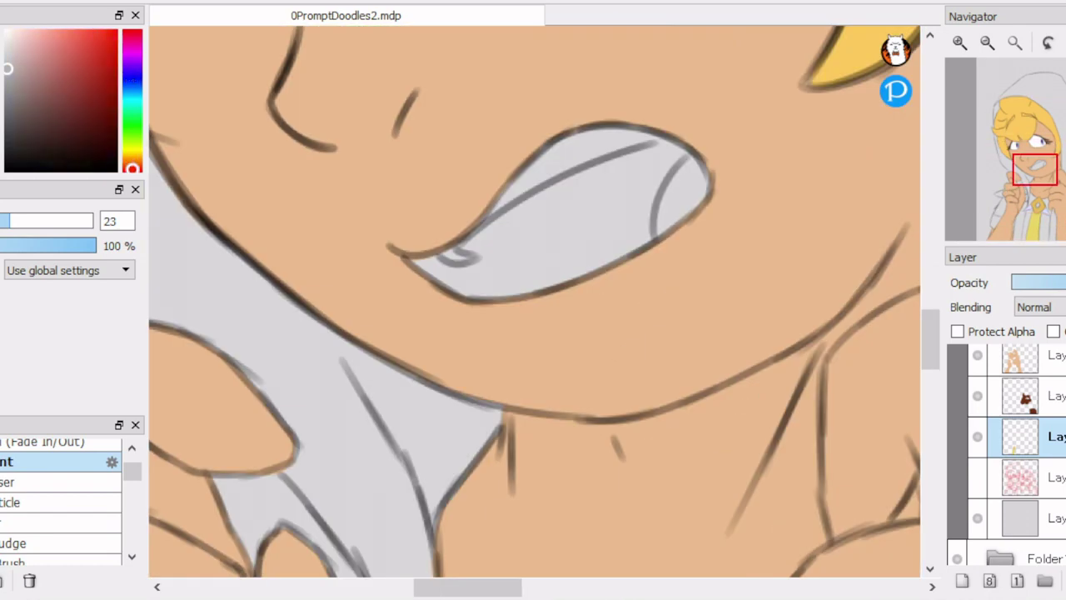
mouse_move(414, 259)
mouse_down()
mouse_move(646, 177)
mouse_move(573, 167)
mouse_move(722, 157)
mouse_up()
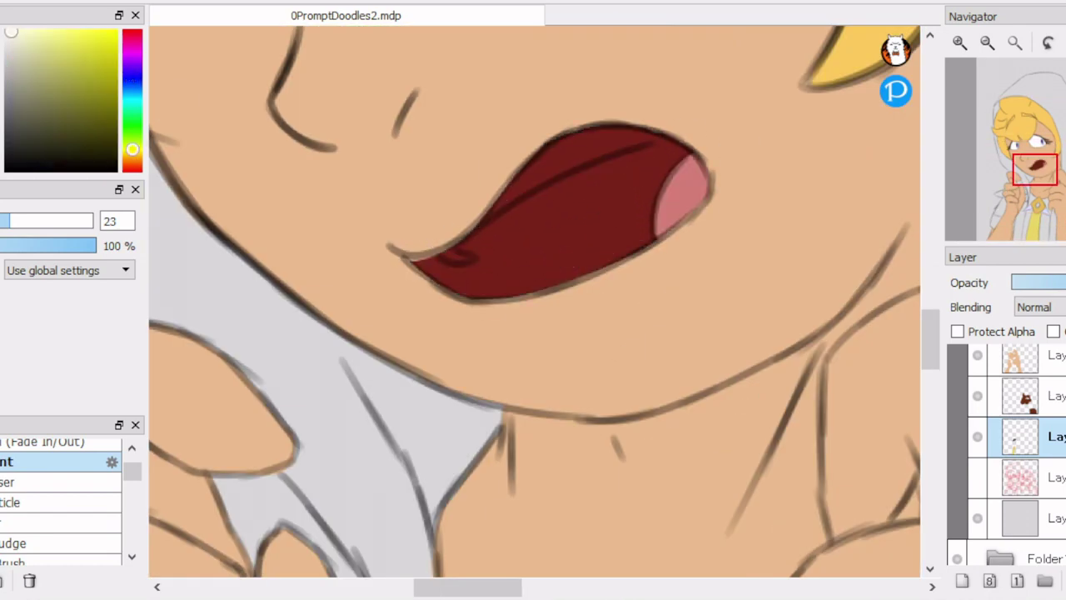
mouse_move(469, 227)
mouse_down()
mouse_move(552, 169)
mouse_move(612, 156)
mouse_move(479, 208)
mouse_up()
scroll(479, 208, down, 4)
scroll(700, 250, up, 4)
scroll(500, 249, down, 4)
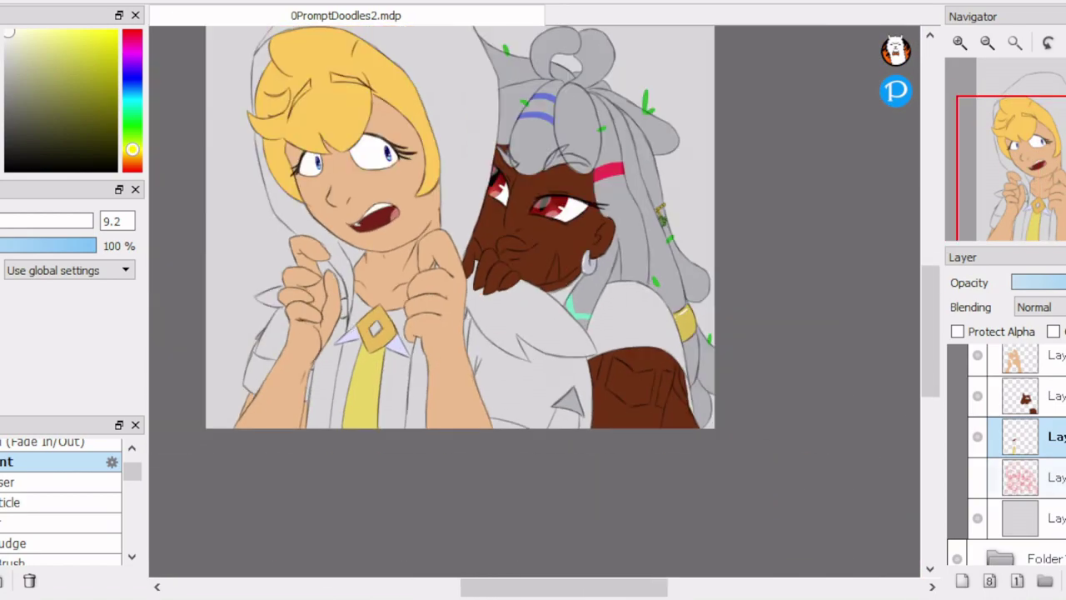
Step: Paint the hooded character's sleeve cuffs and the band below the triangular emblem pale lavender with a 26 px brush
scroll(435, 387, up, 5)
alt+click(434, 387)
drag(417, 368, 565, 353)
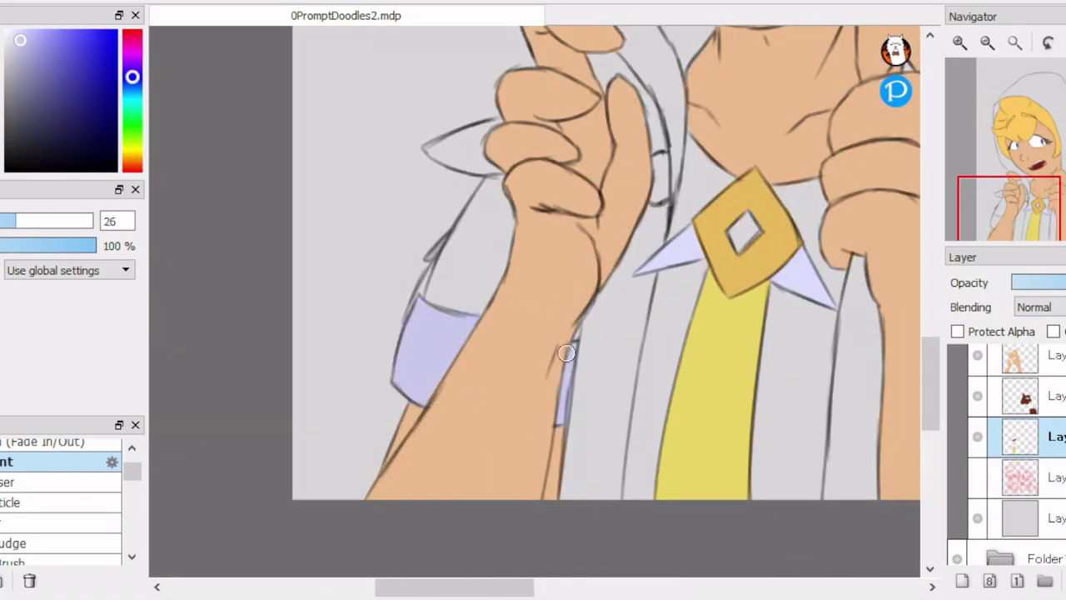
scroll(435, 261, up, 2)
drag(447, 269, 440, 345)
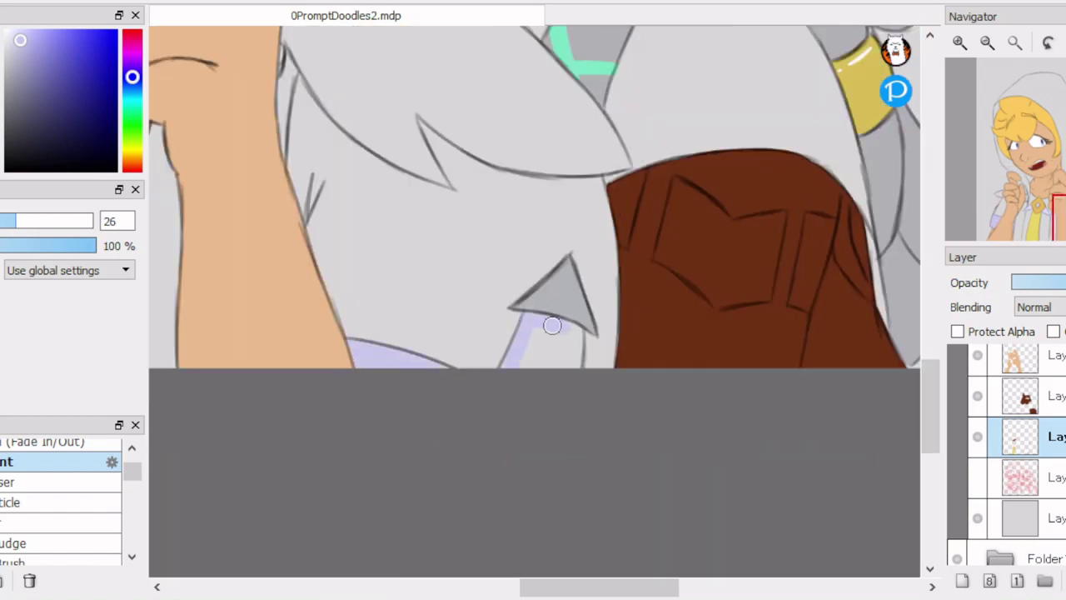
scroll(552, 325, down, 4)
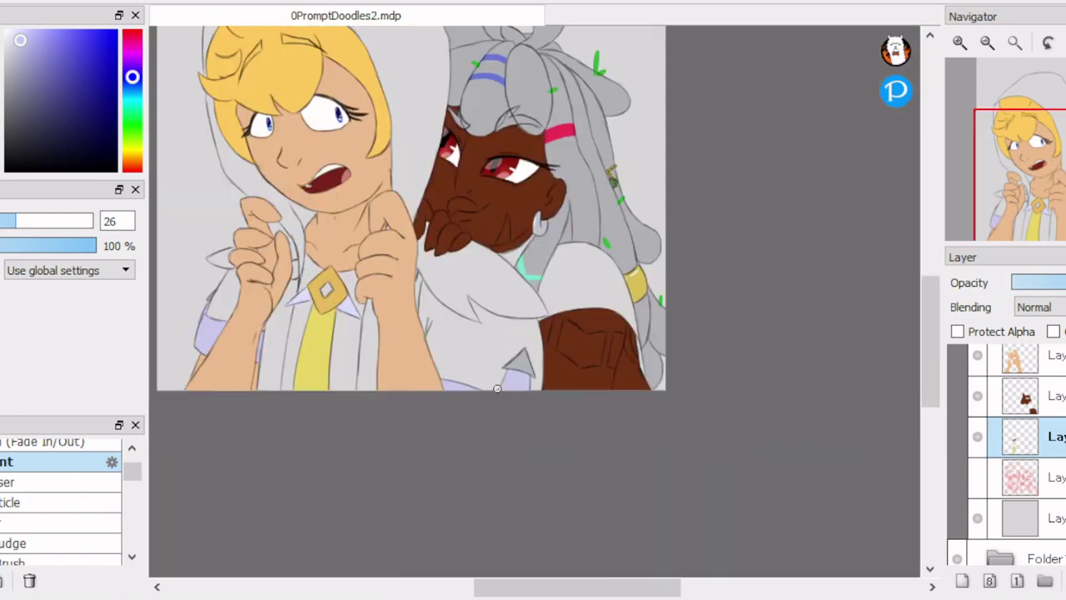
Step: Add a new layer above the pink sketch and block in the gray-haired character's shoulder and neck clothing in ochre
scroll(500, 275, up, 4)
click(1020, 451)
scroll(504, 273, down, 3)
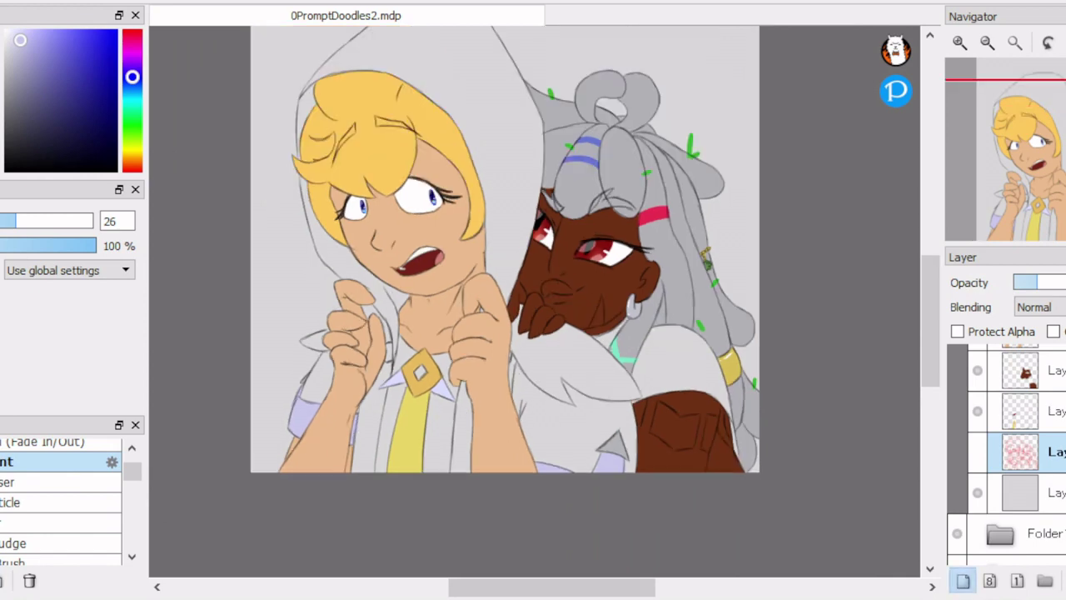
scroll(499, 274, up, 4)
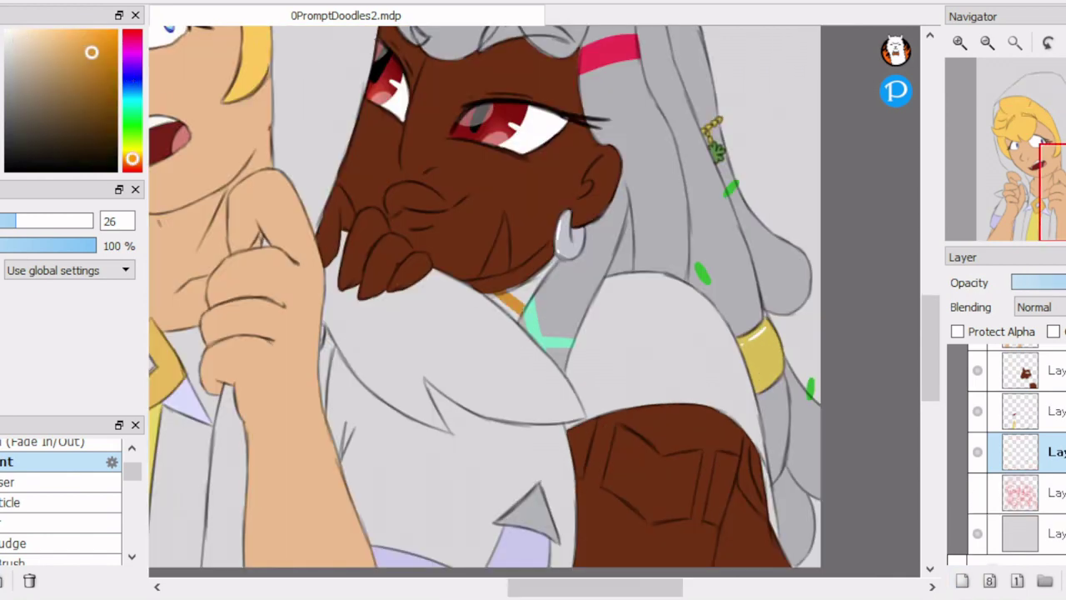
mouse_move(504, 256)
mouse_down()
mouse_move(637, 431)
mouse_move(647, 257)
mouse_move(775, 533)
mouse_up()
scroll(633, 375, up, 3)
drag(620, 333, 633, 377)
scroll(632, 377, down, 4)
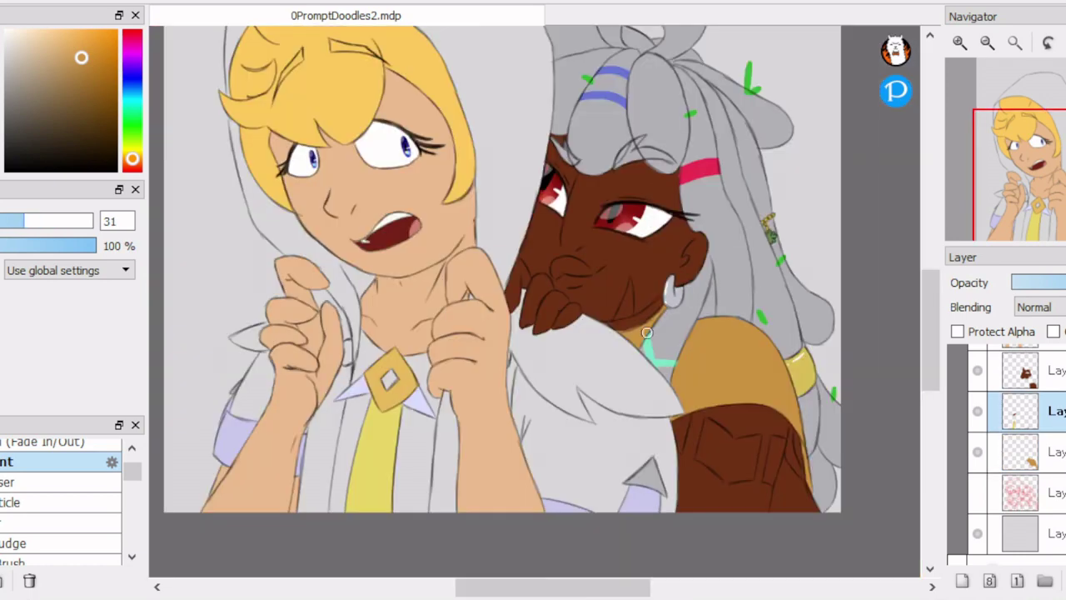
Step: Color the shirt panels beside the yellow center strip and around the brooch off-white with a 31 px brush
scroll(602, 374, up, 4)
alt+click(602, 373)
drag(372, 310, 340, 458)
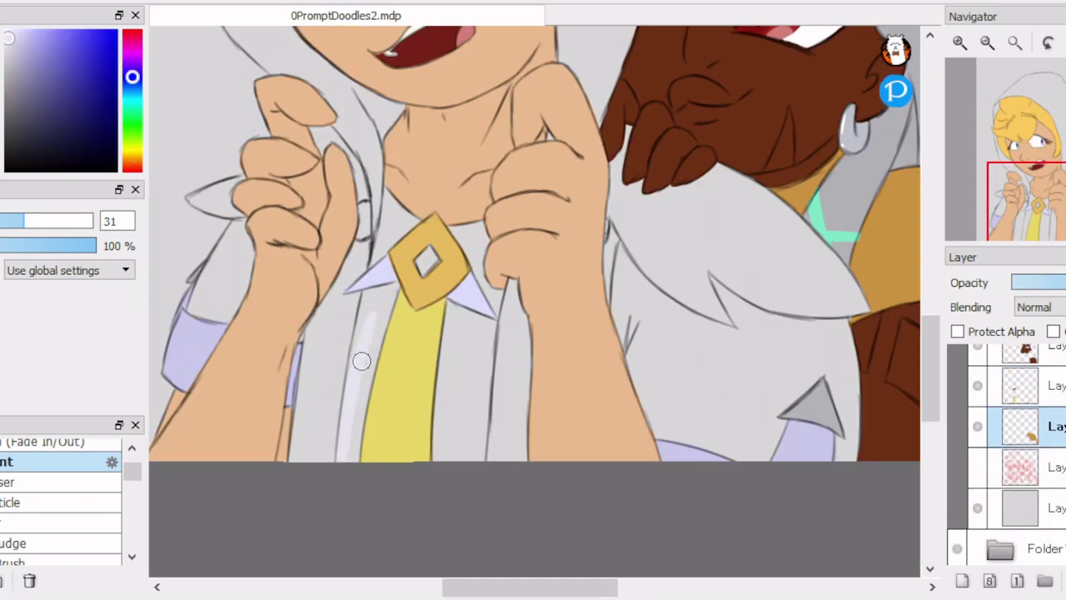
drag(489, 304, 458, 458)
drag(454, 304, 461, 392)
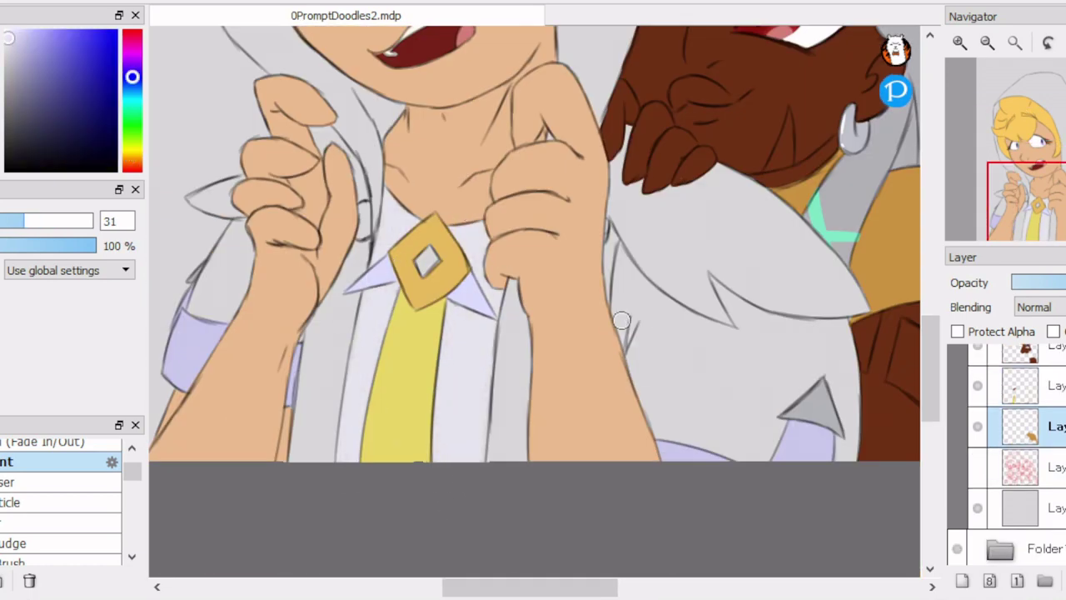
Step: Paint both of the hooded character's shirt sleeves off-white, working around the gray triangle and lavender bands
mouse_move(616, 300)
mouse_down()
mouse_move(677, 467)
mouse_move(781, 440)
mouse_up()
scroll(438, 188, up, 2)
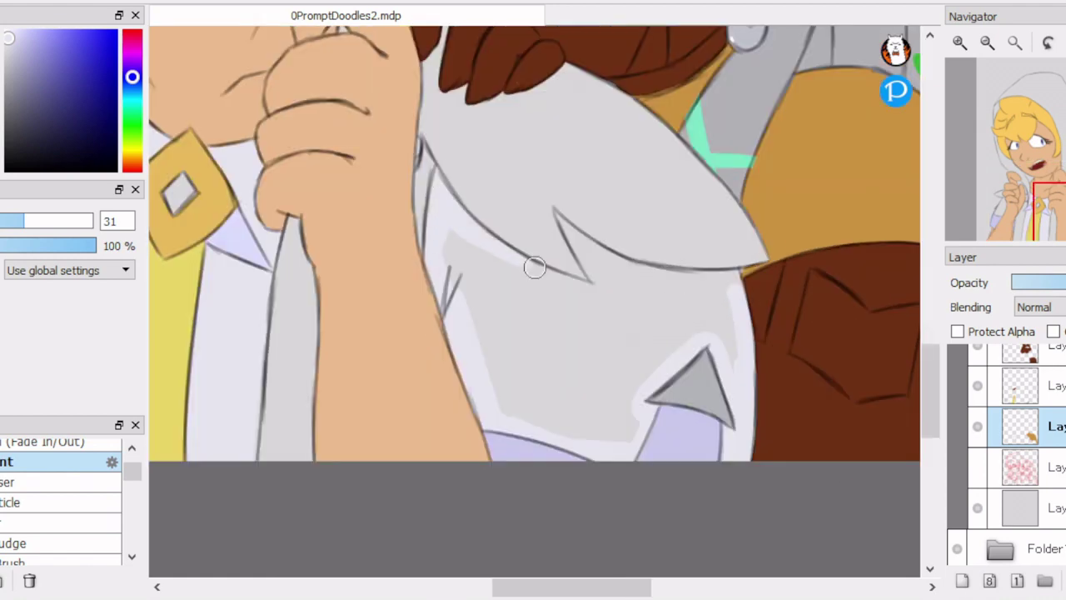
mouse_move(557, 198)
mouse_down()
mouse_move(593, 263)
mouse_move(721, 280)
mouse_up()
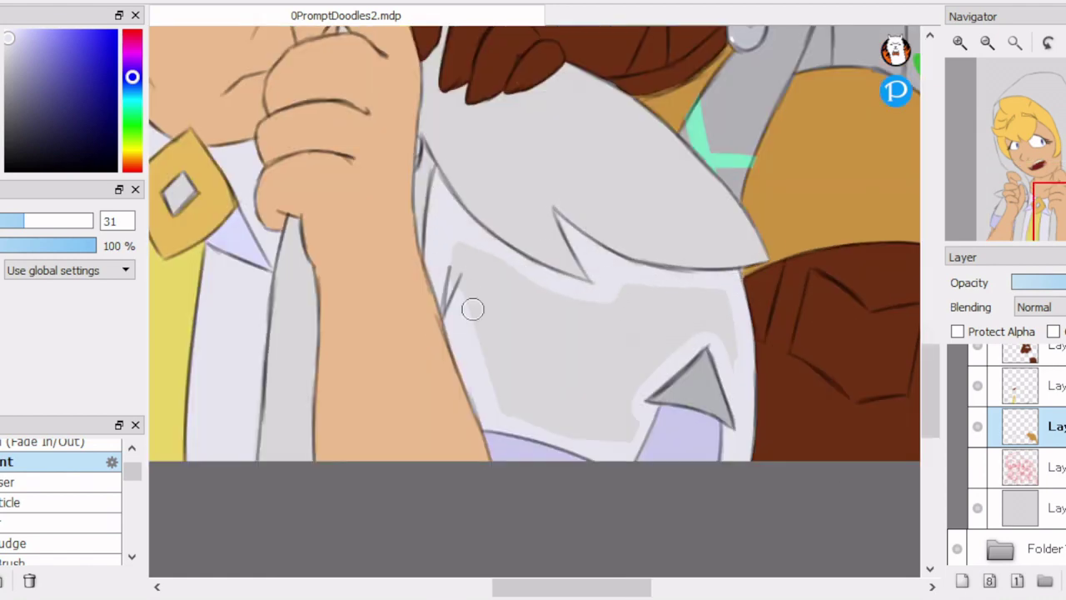
scroll(594, 372, down, 2)
scroll(449, 333, up, 2)
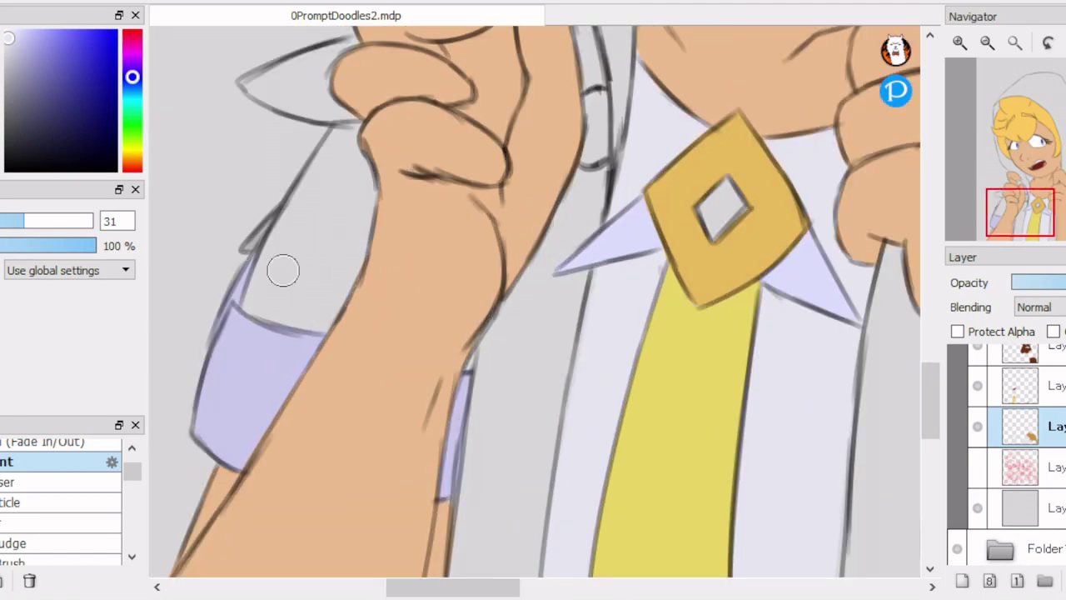
mouse_move(280, 266)
mouse_down()
mouse_move(281, 326)
mouse_move(367, 208)
mouse_up()
Step: Add a layer below the shirt colors and paint the cloak's pointed tip, front edge and lower hood edge dark brown
scroll(719, 305, down, 2)
scroll(749, 358, up, 2)
scroll(749, 358, down, 2)
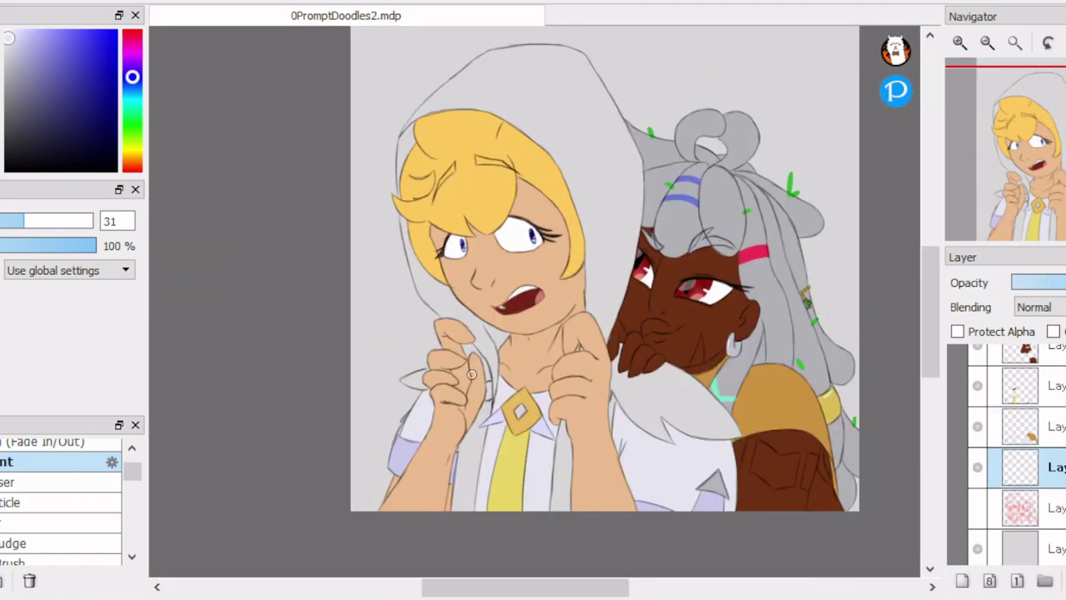
scroll(750, 358, up, 3)
drag(429, 176, 482, 238)
scroll(481, 291, down, 2)
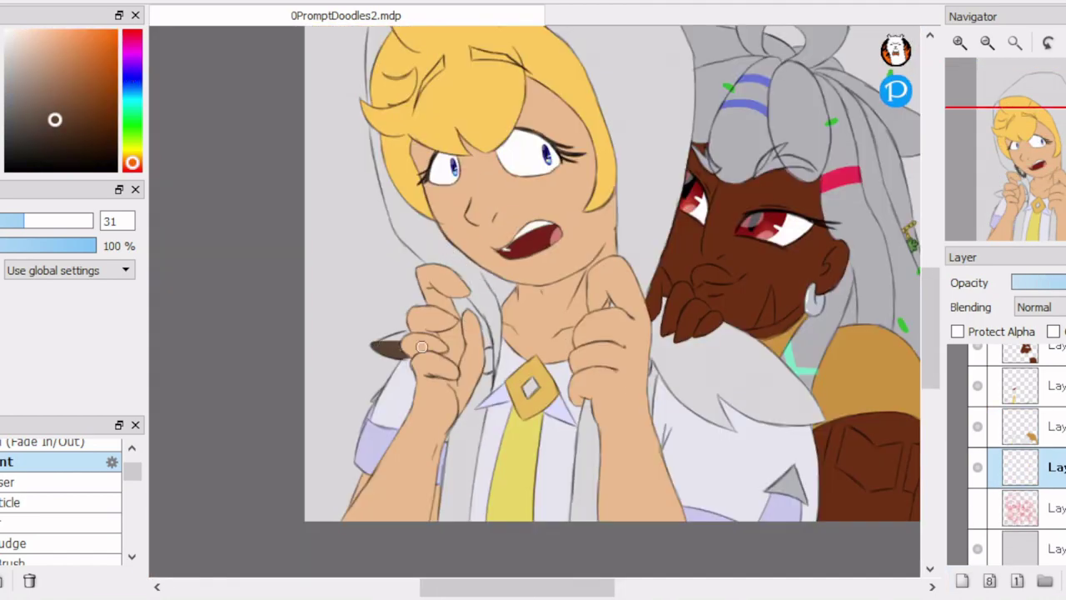
drag(495, 333, 452, 511)
drag(493, 320, 395, 215)
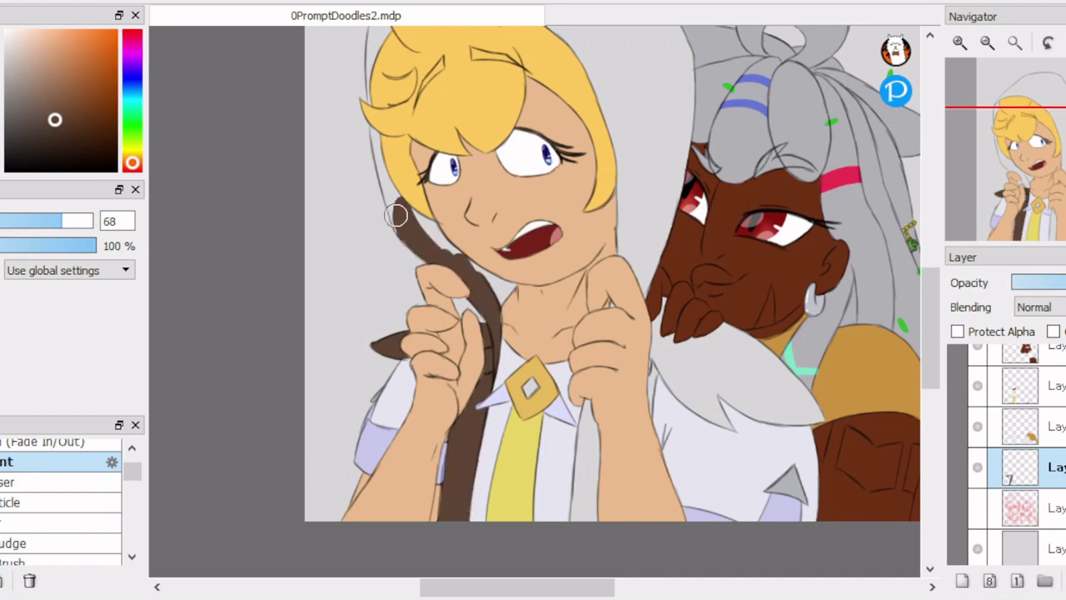
Step: Extend the dark brown up the hood's outer side beside the blond hair with a 68 px brush
scroll(456, 263, up, 2)
mouse_move(445, 292)
mouse_down()
mouse_move(419, 221)
mouse_move(438, 178)
mouse_move(500, 142)
mouse_up()
scroll(531, 185, down, 2)
scroll(530, 185, up, 2)
drag(331, 196, 299, 150)
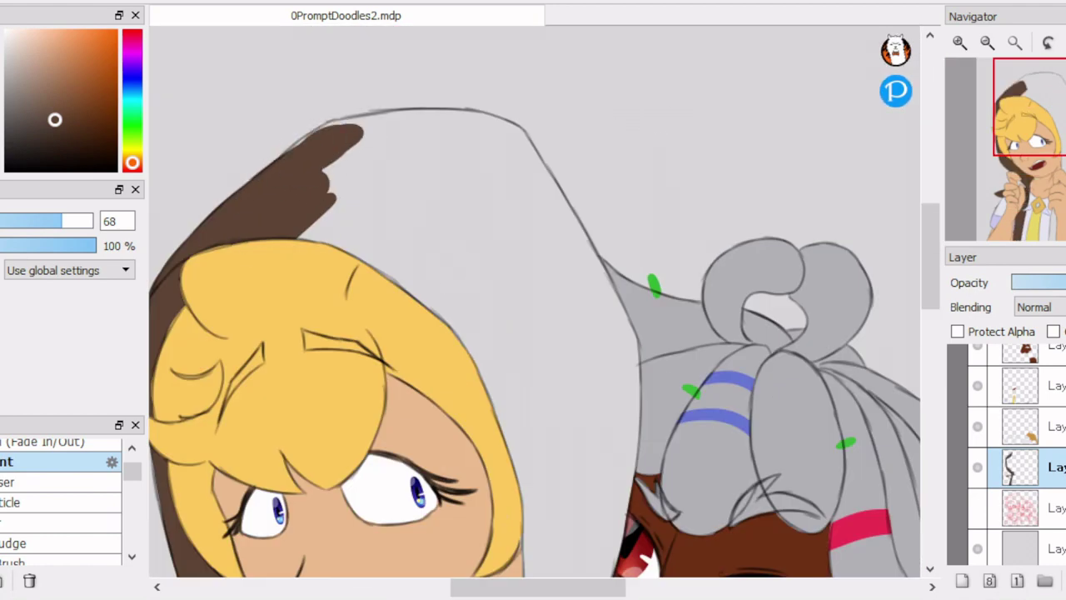
Step: Outline the rest of the hood in dark brown with a 41 px brush and fill its interior
mouse_move(363, 128)
mouse_down()
mouse_move(461, 119)
mouse_move(512, 132)
mouse_move(629, 349)
mouse_up()
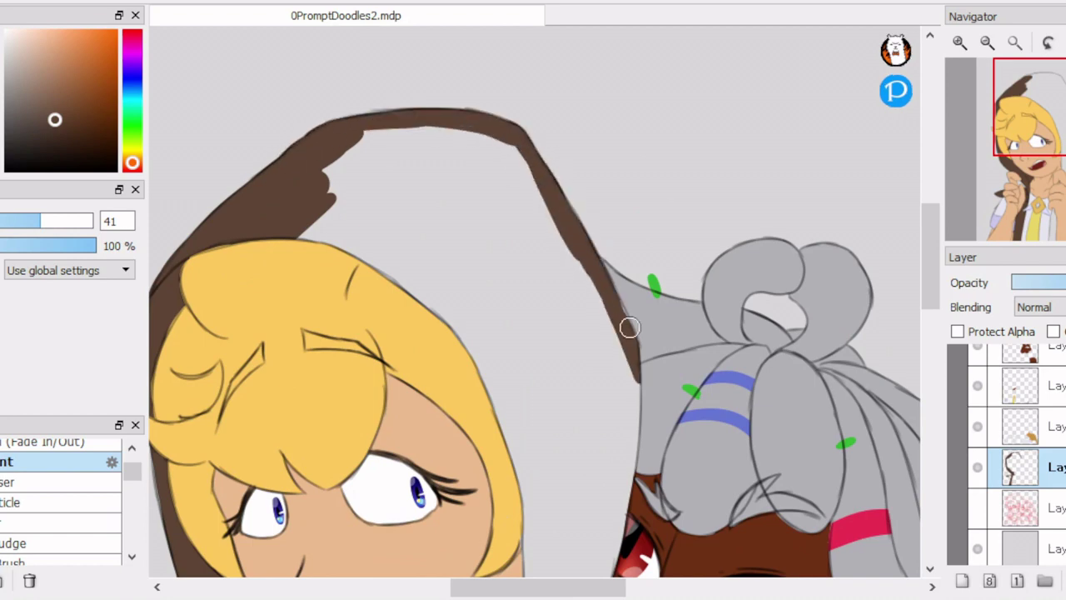
scroll(628, 350, down, 3)
mouse_move(633, 177)
mouse_down()
mouse_move(613, 403)
mouse_move(578, 491)
mouse_up()
drag(545, 441, 483, 167)
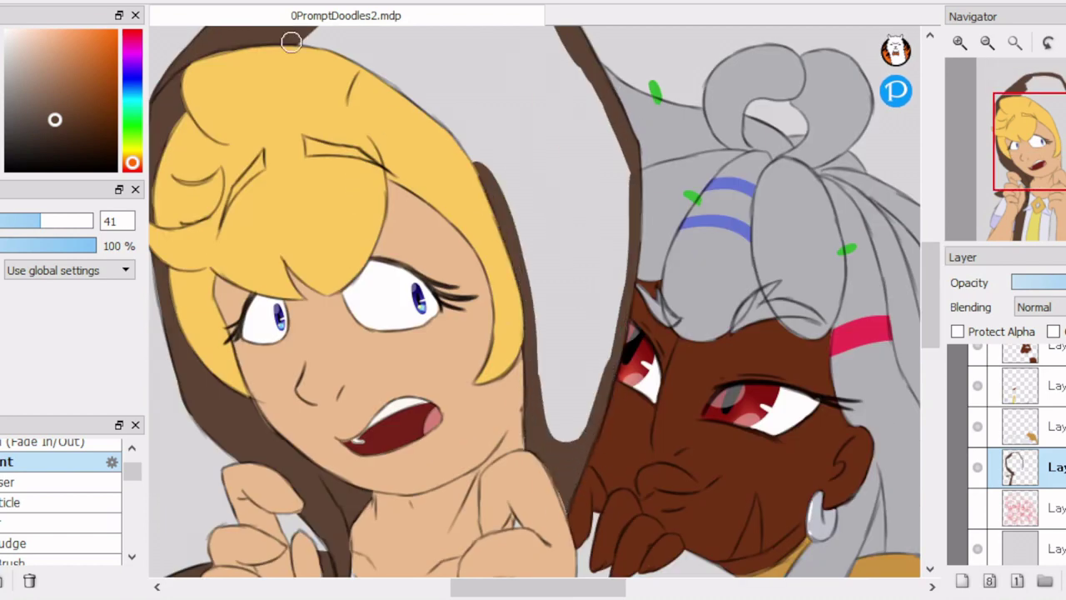
drag(292, 42, 458, 141)
scroll(442, 88, up, 3)
scroll(442, 89, down, 2)
Step: Fill the cloak's pointed shoulder section and the remaining front strip beside the shirt with dark brown
scroll(533, 333, up, 3)
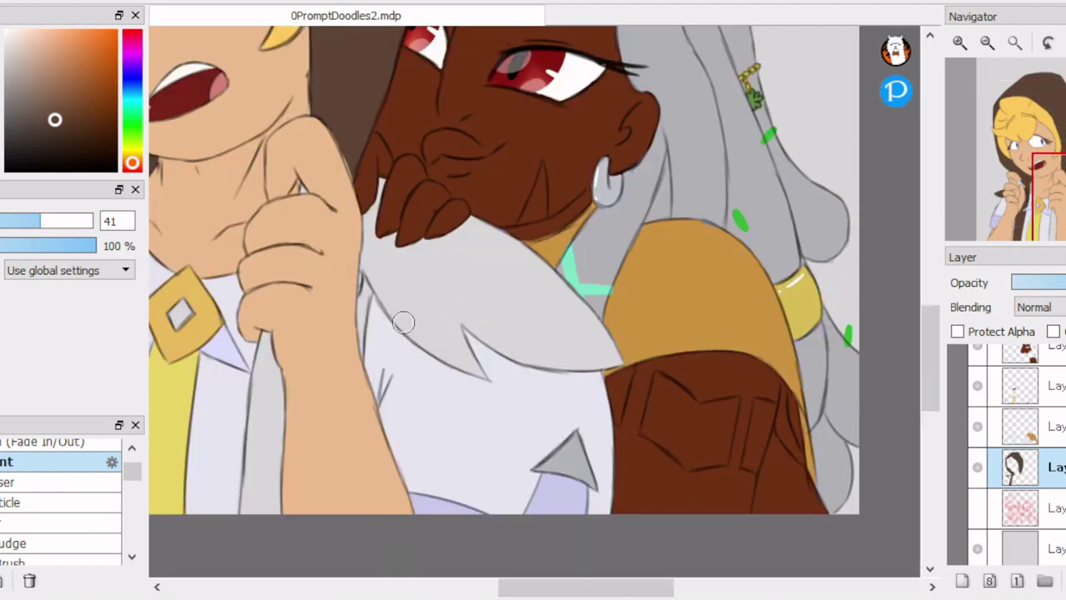
drag(366, 191, 442, 358)
drag(433, 233, 476, 333)
scroll(461, 277, left, 3)
drag(461, 277, 417, 466)
scroll(416, 467, down, 3)
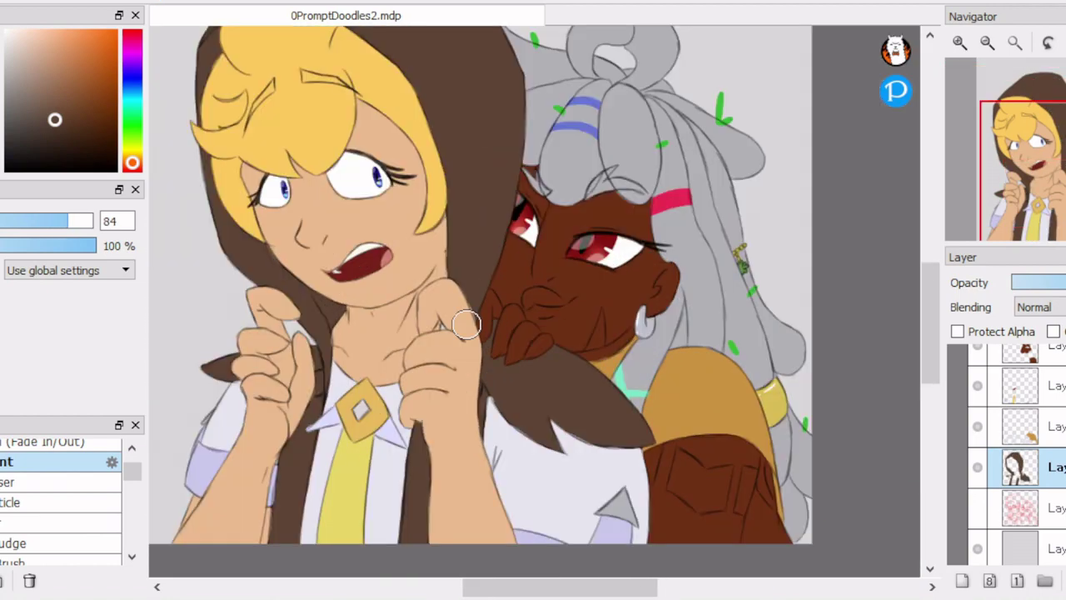
Step: Paint the gray-haired character's upper lip a darker brown at 22 px on a new layer clipped to the skin
scroll(467, 274, up, 3)
scroll(467, 274, up, 2)
click(1054, 331)
drag(95, 109, 99, 131)
scroll(452, 286, up, 3)
click(6, 220)
mouse_move(370, 224)
mouse_down()
mouse_move(416, 258)
mouse_move(553, 231)
mouse_up()
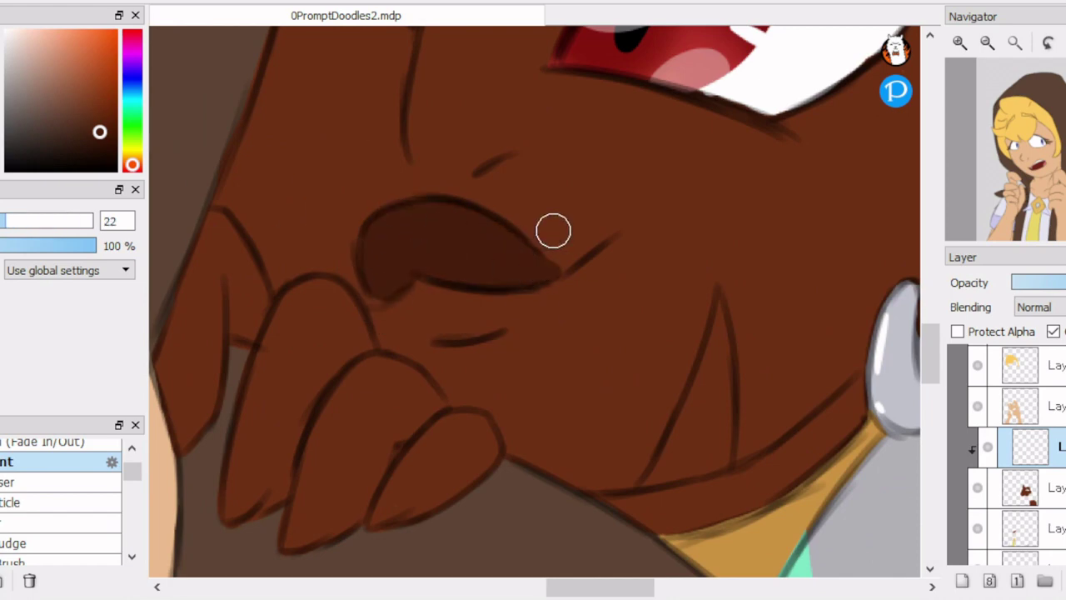
Step: Add another clipped layer and paint the lower lip light brown and the triangular cheek mark reddish brown
key(ctrl+shift+n)
drag(399, 329, 490, 302)
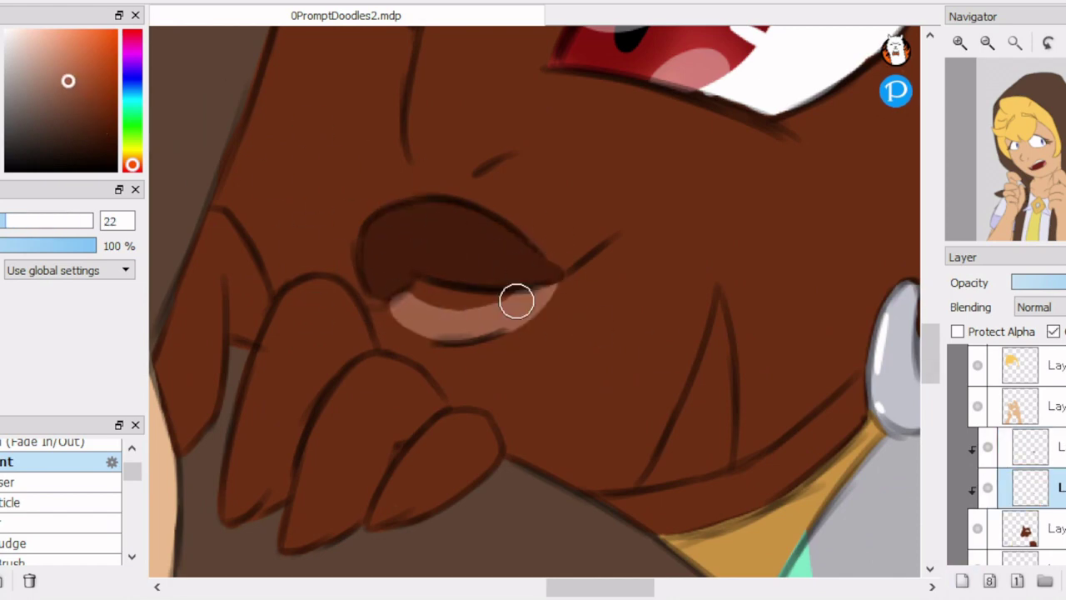
scroll(517, 302, down, 3)
scroll(516, 275, up, 3)
alt+click(509, 191)
mouse_move(633, 258)
mouse_down()
mouse_move(549, 438)
mouse_move(635, 294)
mouse_move(620, 456)
mouse_up()
scroll(616, 330, down, 2)
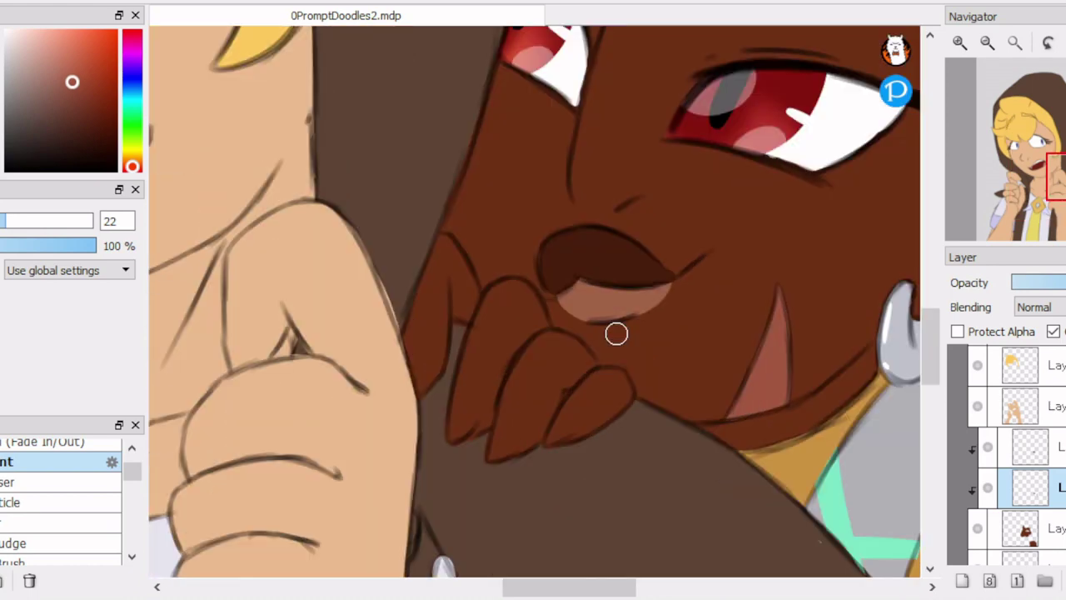
Step: Paint light brown highlights on the gray-haired character's fingers with an 11.8 px brush and soften them with the eraser
alt+click(576, 305)
click(1033, 446)
key(ctrl+z)
alt+click(442, 281)
mouse_move(452, 291)
mouse_down()
mouse_move(416, 350)
mouse_move(458, 325)
mouse_up()
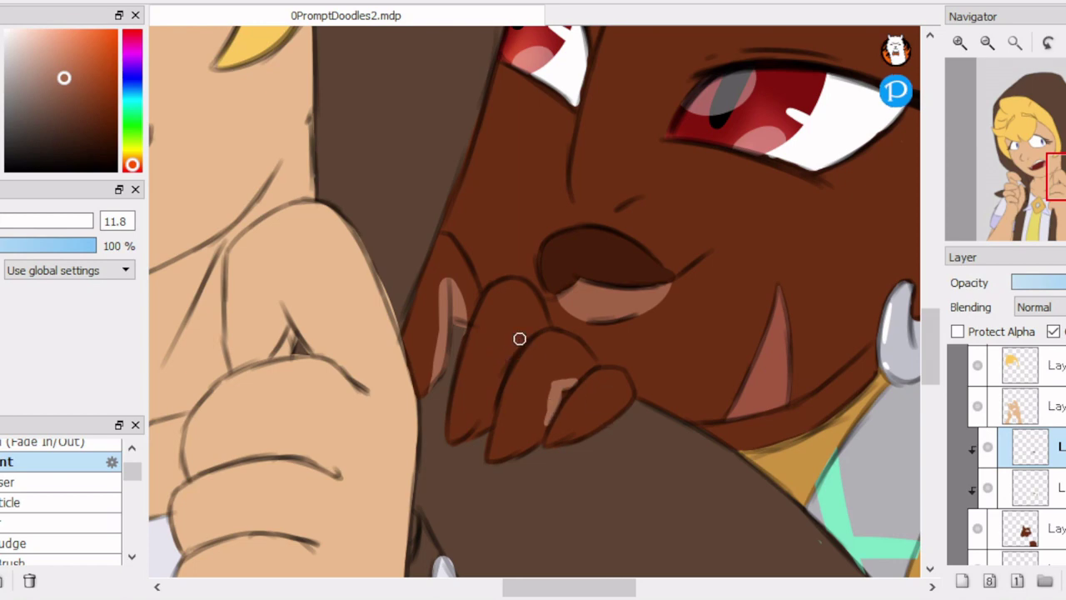
click(50, 523)
scroll(512, 340, down, 3)
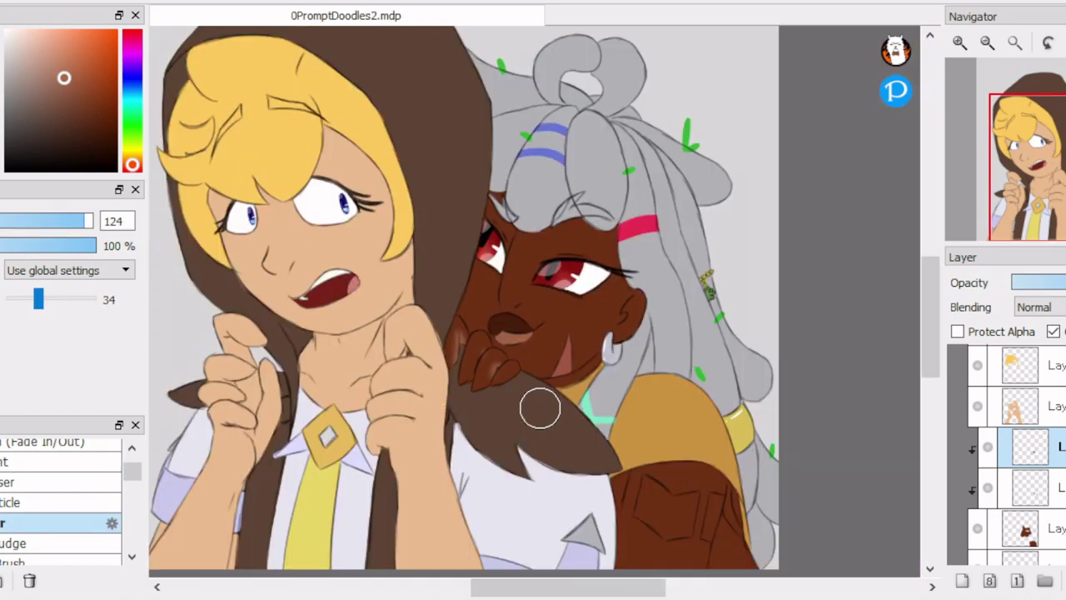
Step: Outline and fill the gray-haired character's upper arm markings in very dark brown on the lower clipped layer
scroll(538, 405, up, 3)
alt+click(393, 321)
key(b)
drag(391, 242, 350, 313)
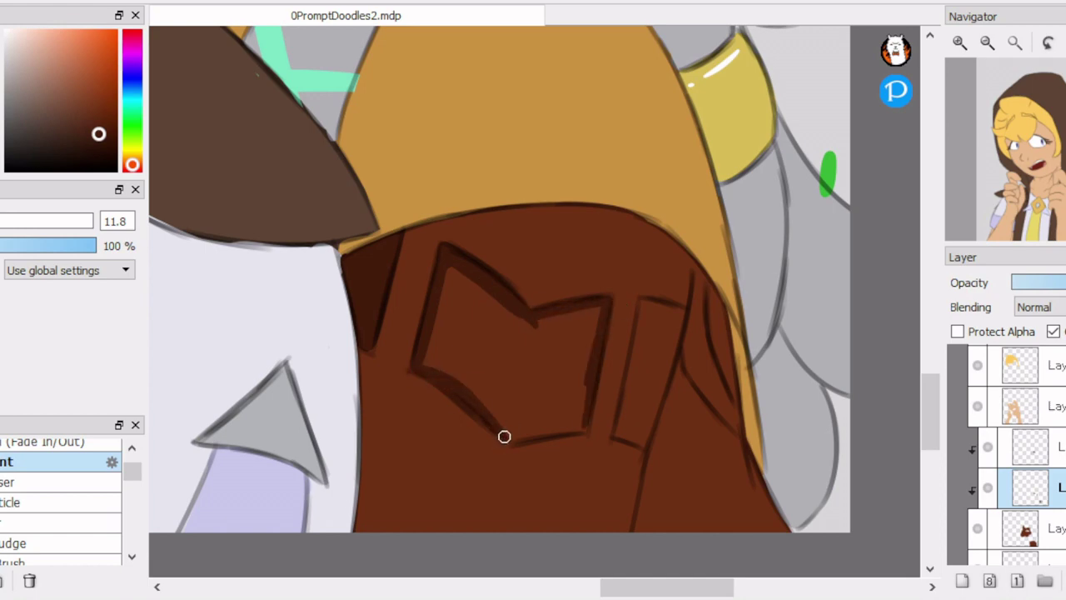
click(436, 379)
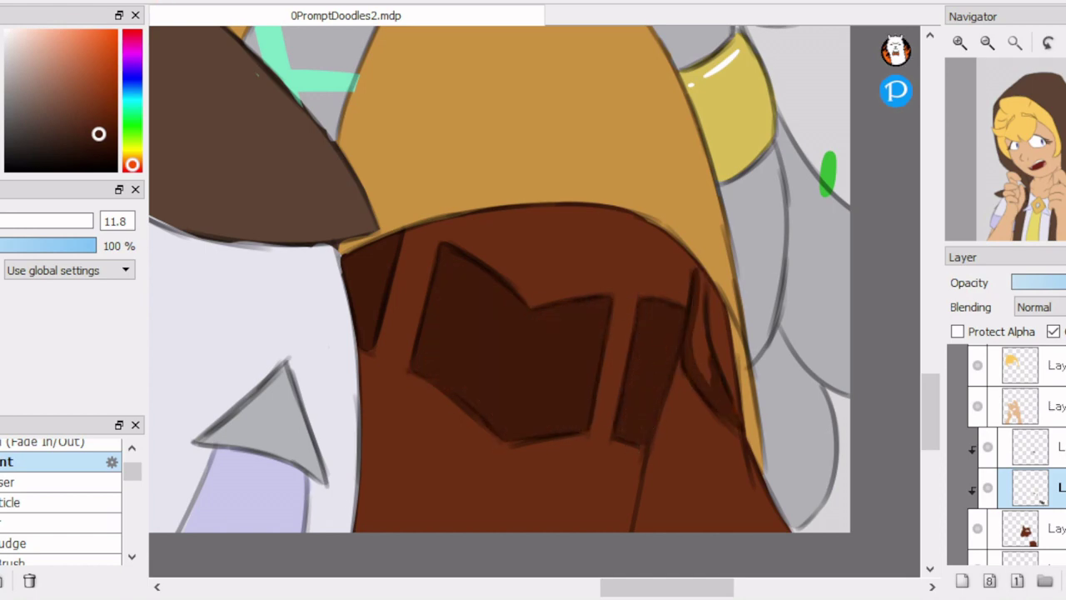
Step: Paint orange tips on the blond hair at 19 px across new clipped layers, softening them with a 76 px eraser
scroll(700, 285, down, 5)
scroll(701, 285, up, 4)
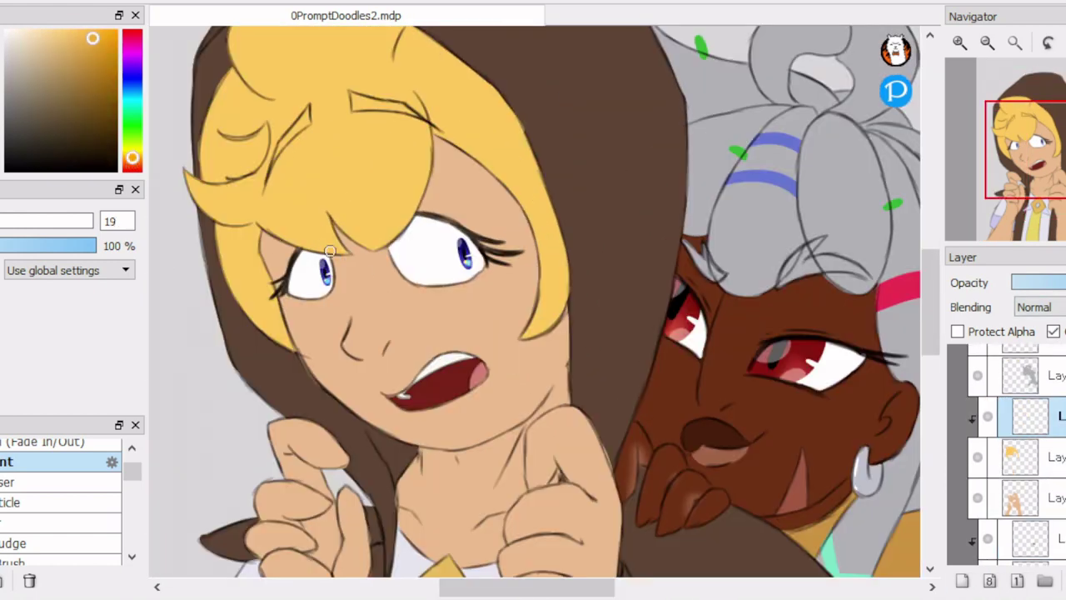
scroll(286, 338, up, 2)
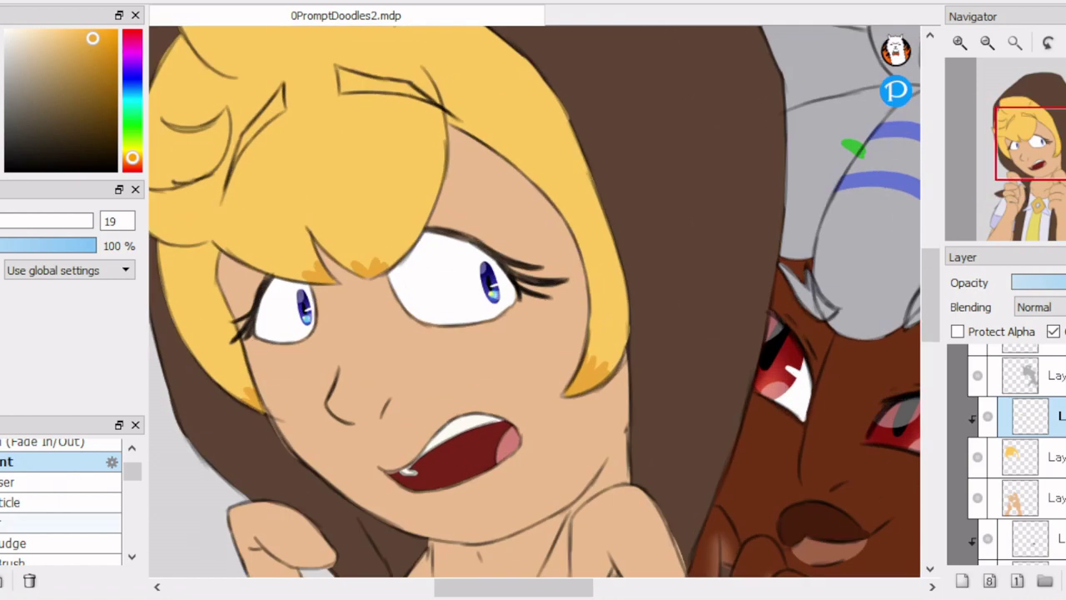
scroll(585, 354, up, 2)
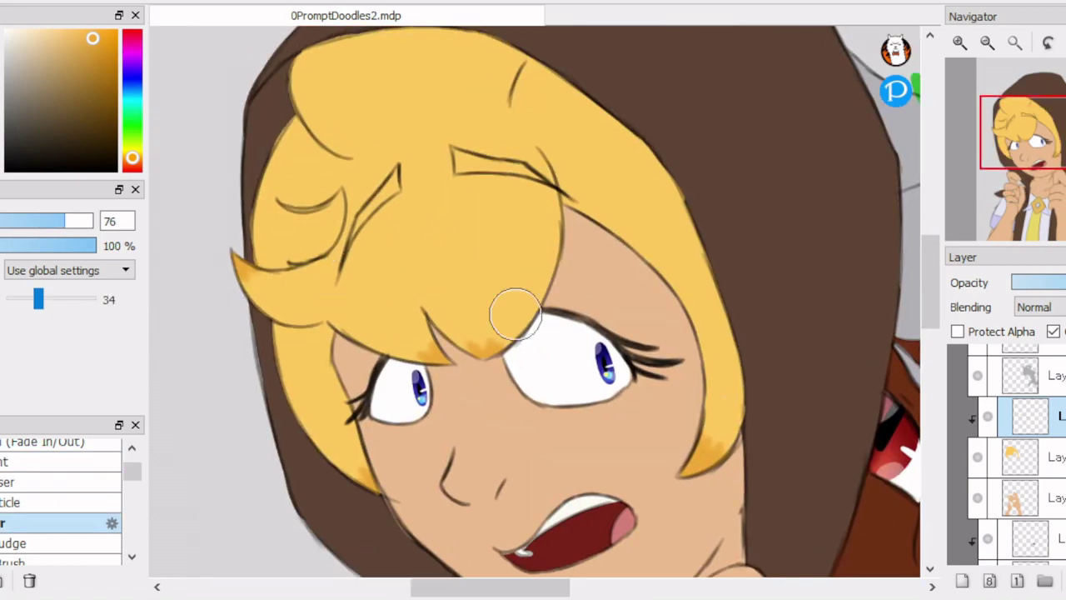
key(ctrl+shift+n)
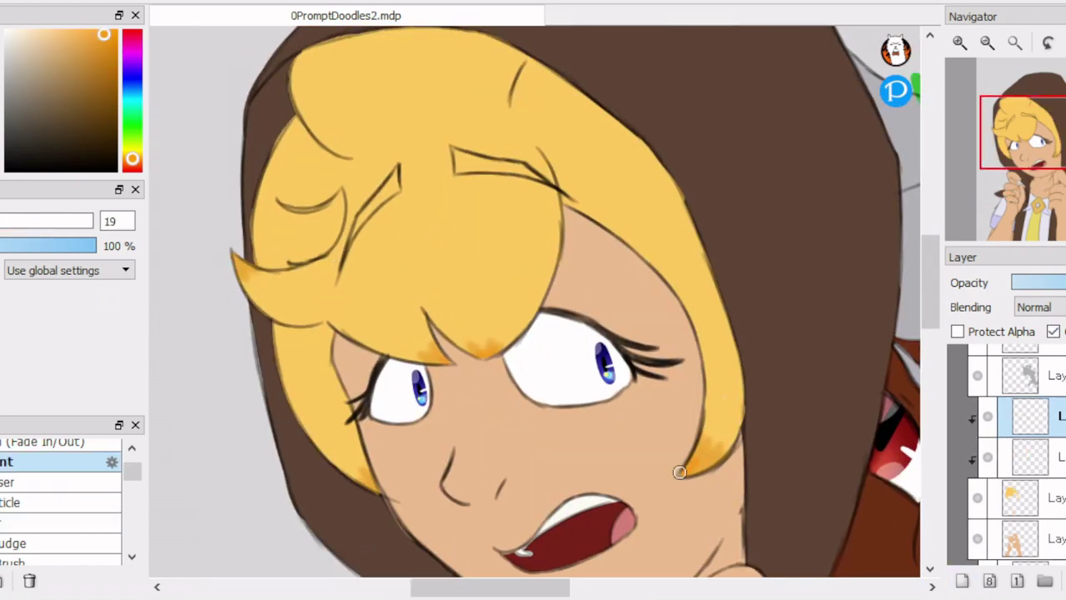
key(e)
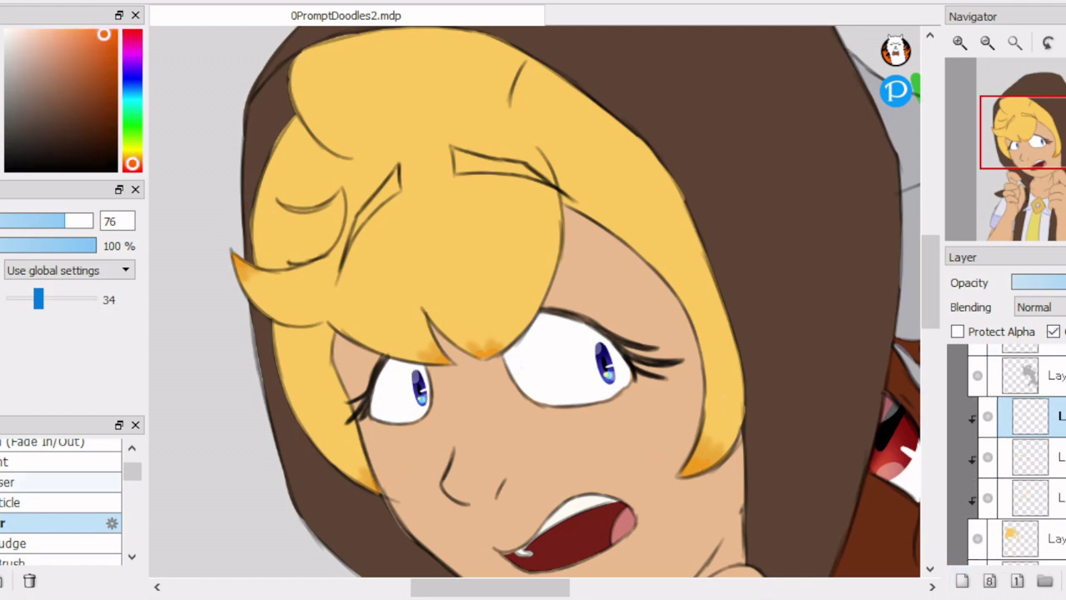
Step: Paint a light reddish-brown blush across the blond character's cheeks and nose on a clipped skin layer and soften it with the eraser
key(b)
key(e)
scroll(222, 265, down, 5)
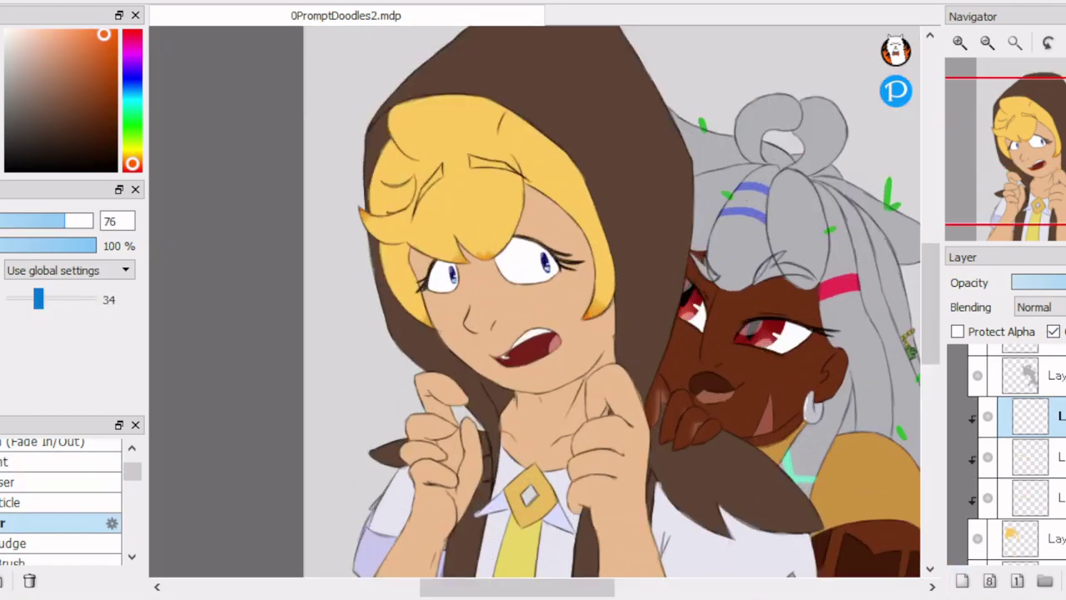
scroll(561, 316, up, 4)
alt+click(388, 214)
key(b)
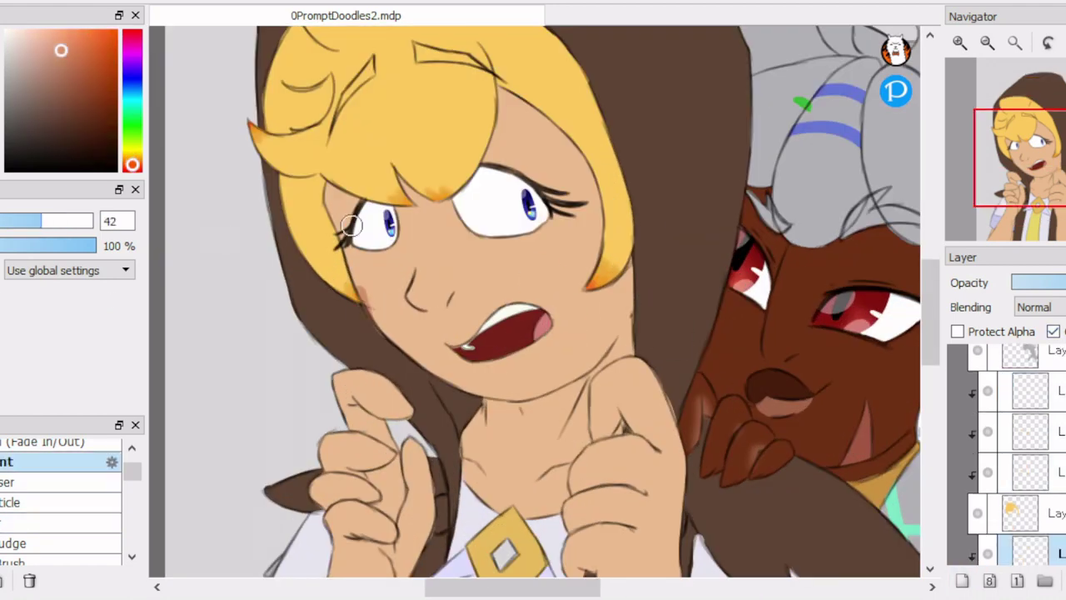
mouse_move(349, 216)
mouse_down()
mouse_move(381, 321)
mouse_move(450, 274)
mouse_up()
mouse_move(499, 166)
mouse_down()
mouse_move(523, 150)
mouse_move(607, 364)
mouse_move(659, 352)
mouse_up()
key(e)
mouse_move(419, 373)
mouse_down()
mouse_move(191, 178)
mouse_move(642, 214)
mouse_move(647, 257)
mouse_move(592, 198)
mouse_move(542, 83)
mouse_move(309, 221)
mouse_up()
Step: Add another clipped layer and paint a redder blush across the blond character's face, blending its edges with a 393 px eraser
click(962, 580)
click(76, 53)
key(b)
mouse_move(358, 250)
mouse_down()
mouse_move(369, 302)
mouse_move(600, 241)
mouse_move(658, 328)
mouse_up()
key(e)
mouse_move(430, 439)
mouse_down()
mouse_move(542, 297)
mouse_move(475, 131)
mouse_move(607, 209)
mouse_move(532, 138)
mouse_up()
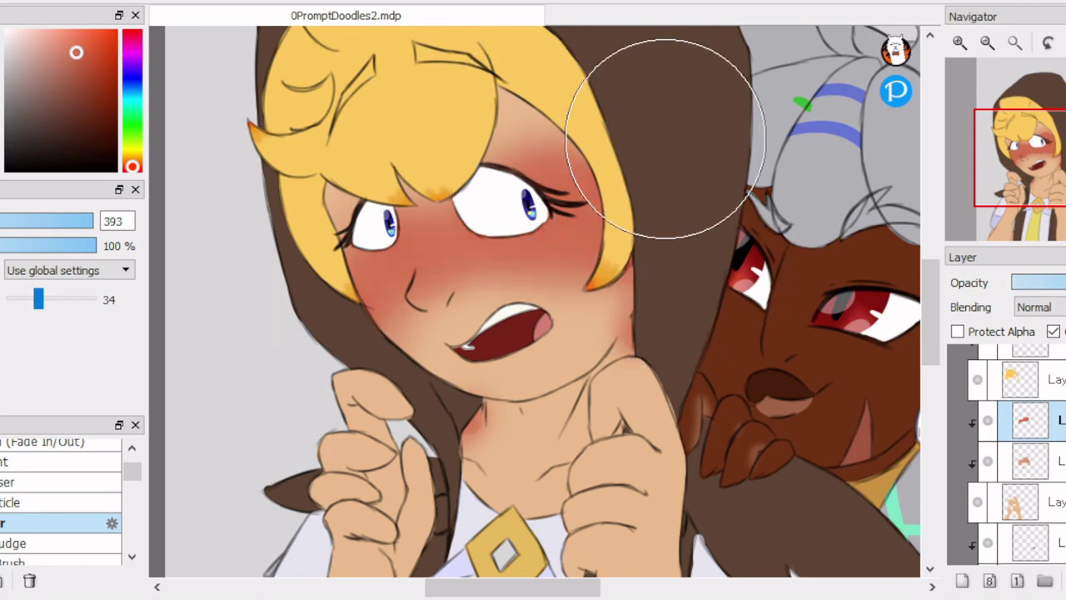
Step: Paint a deep red blush band below the blond character's eyes at 96 px on a third clipped layer, softening it with a 393 px eraser
key(ctrl+shift+n)
click(86, 61)
key(b)
mouse_move(358, 250)
mouse_down()
mouse_move(437, 279)
mouse_move(609, 239)
mouse_up()
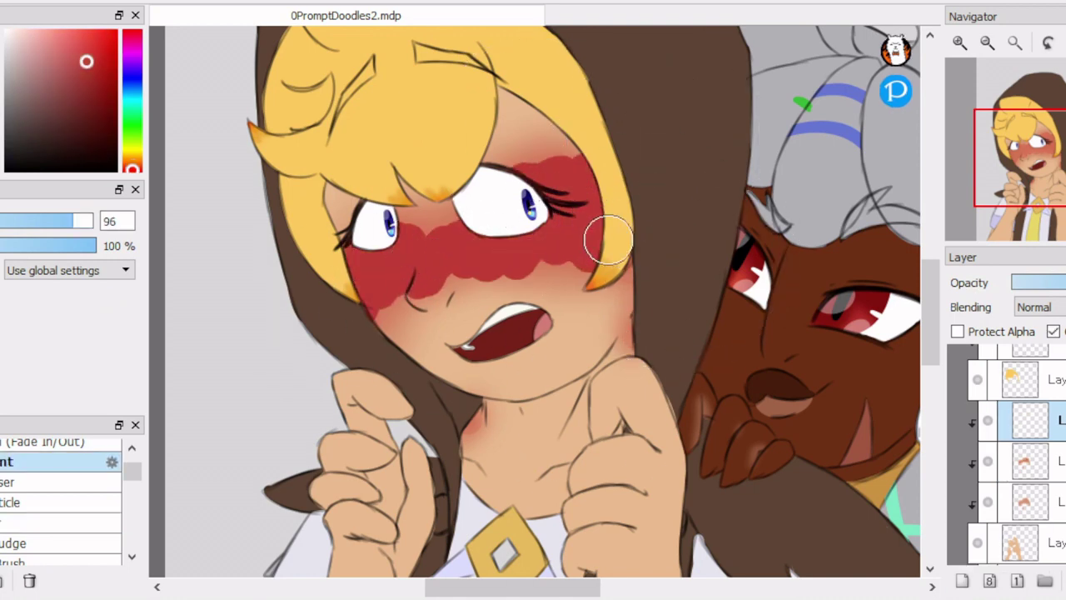
key(b)
mouse_move(542, 226)
mouse_down()
mouse_move(374, 352)
mouse_move(638, 172)
mouse_move(676, 121)
mouse_up()
drag(690, 178, 505, 136)
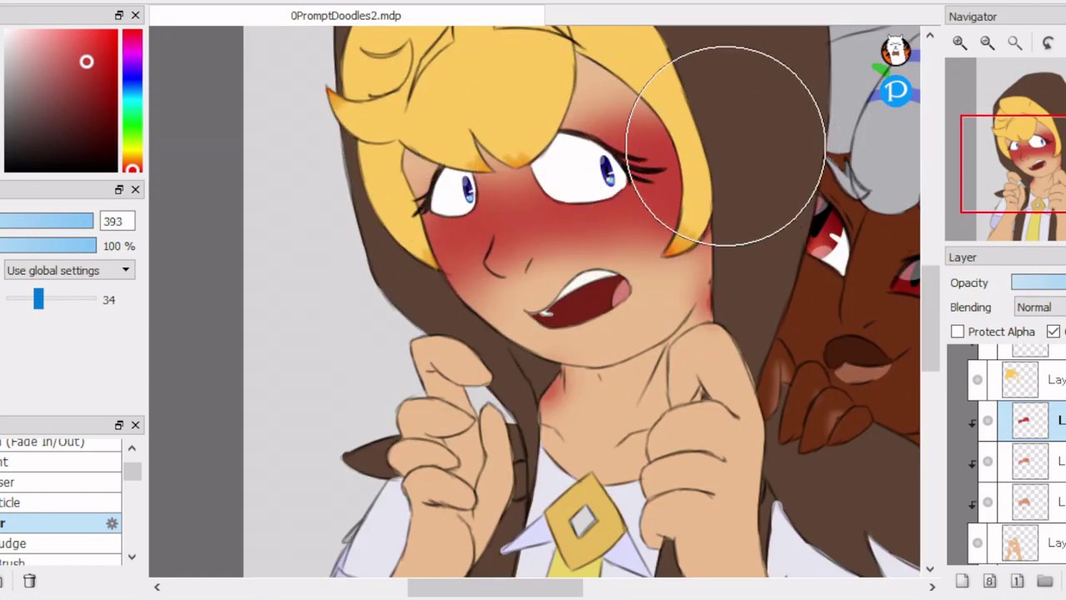
scroll(717, 122, down, 2)
drag(717, 121, 646, 45)
Step: Paint dark red blush on the gray-haired character's cheeks and nose at 96 px on a new clipped layer, softened with a 393 px eraser
click(1030, 365)
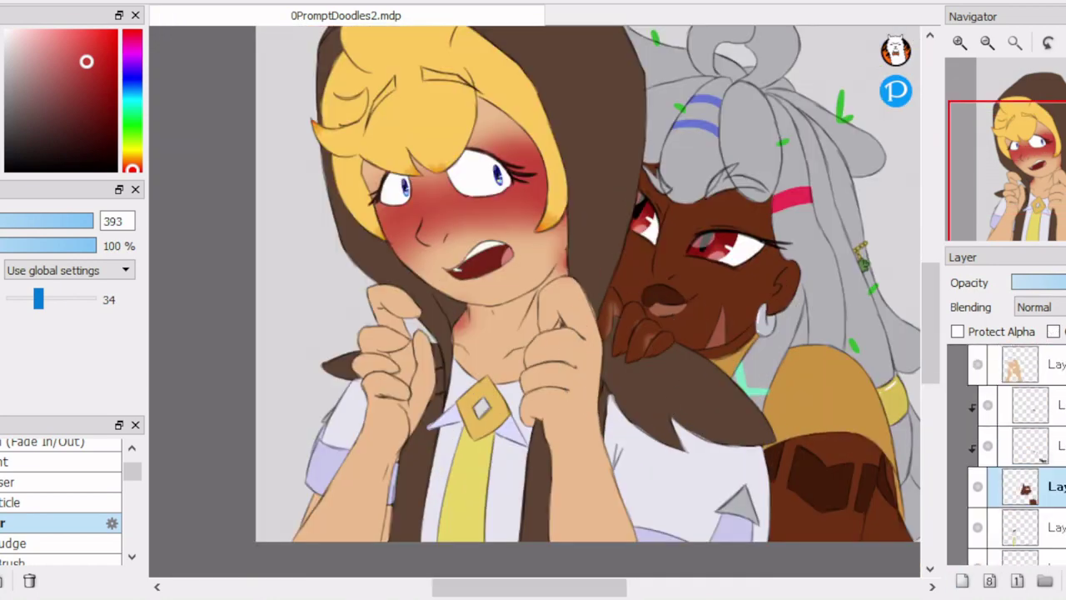
scroll(1024, 466, up, 1)
alt+click(740, 256)
key(p)
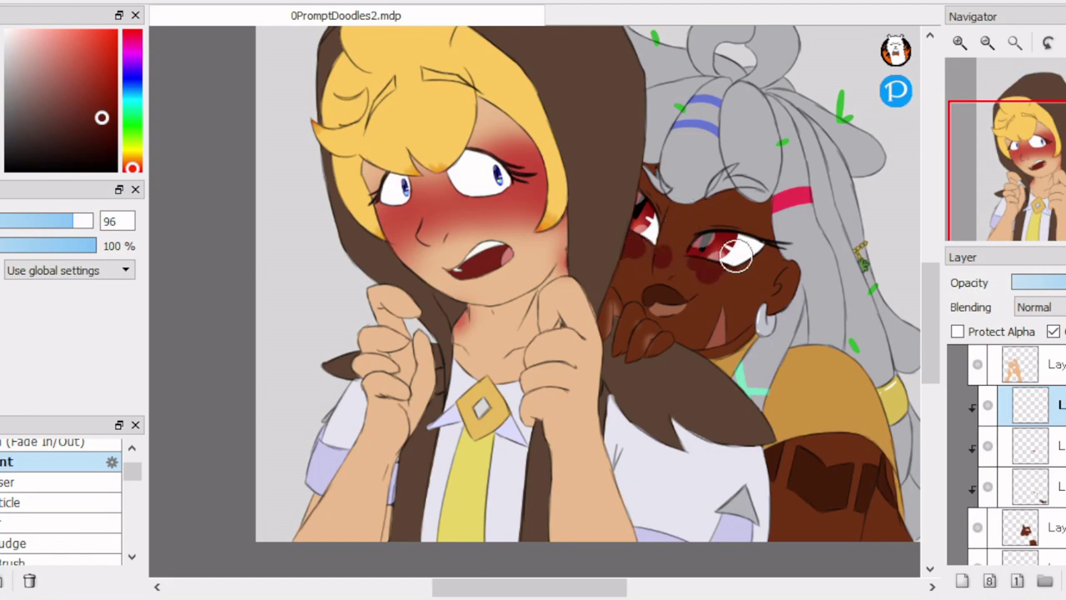
key(b)
scroll(641, 377, down, 1)
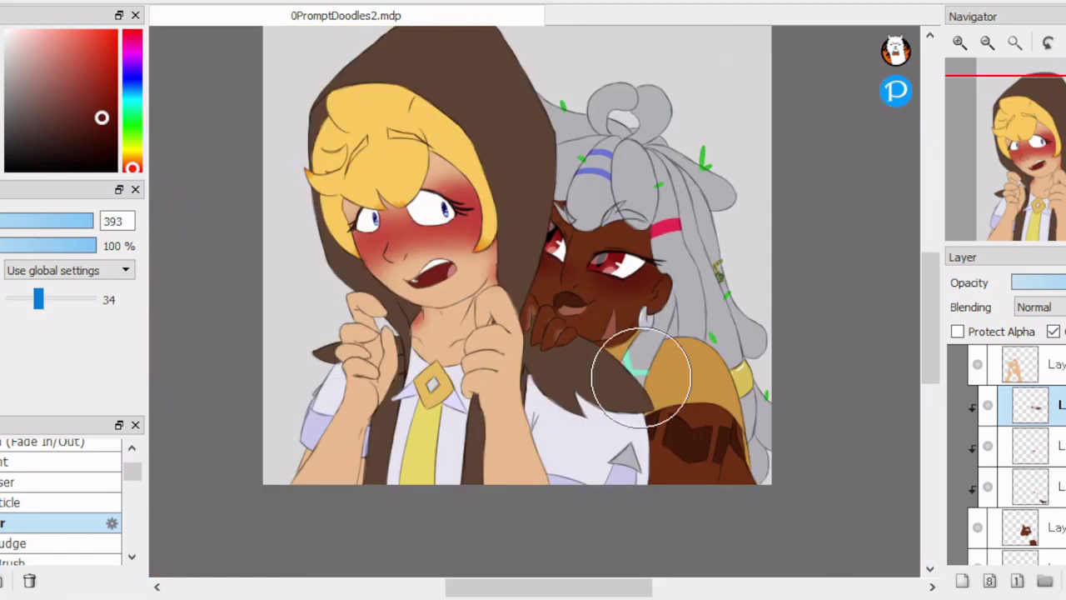
Step: Paint a small bright red heart in the background beside the gray-haired character's hair with a 28 px brush, redoing its last stroke
scroll(642, 377, up, 1)
alt+click(687, 311)
key(p)
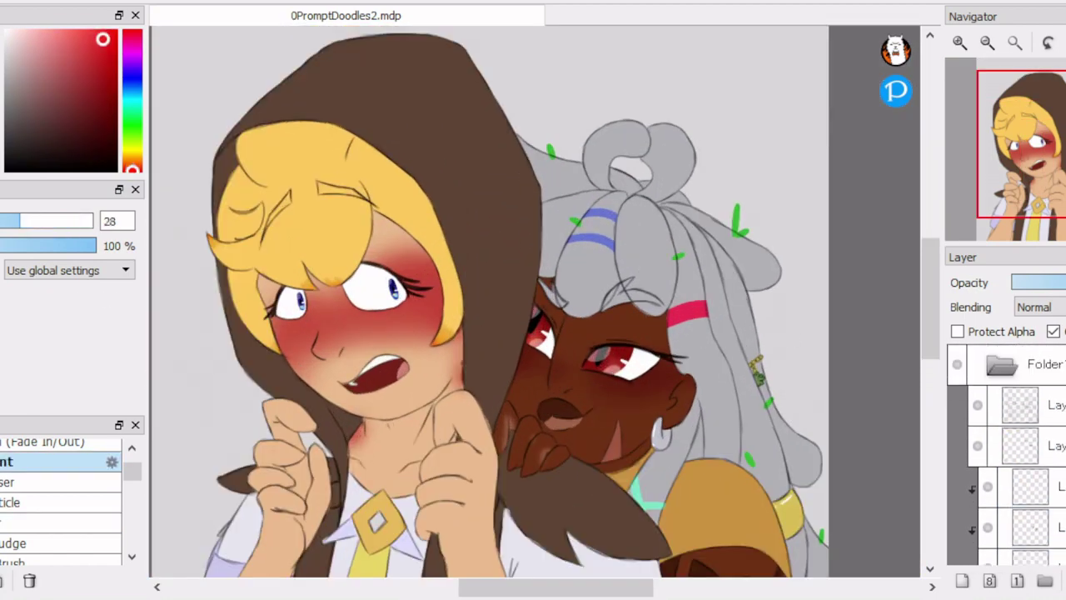
drag(745, 129, 766, 150)
scroll(666, 300, down, 2)
scroll(666, 300, up, 4)
drag(633, 250, 687, 300)
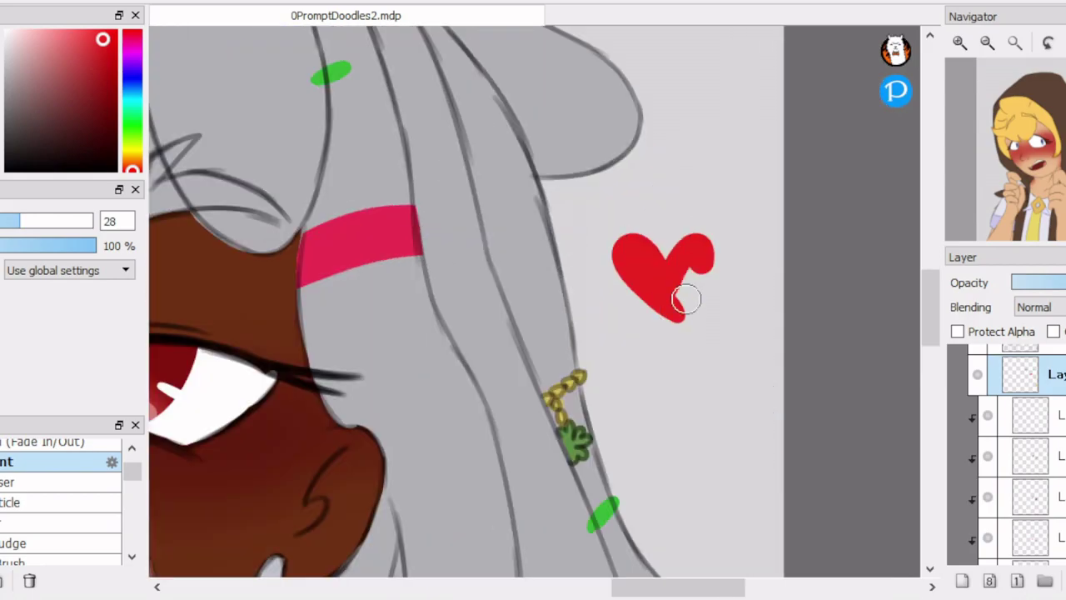
scroll(686, 299, down, 2)
scroll(690, 274, up, 1)
scroll(691, 178, up, 1)
key(ctrl+z)
drag(690, 179, 699, 249)
scroll(689, 231, down, 2)
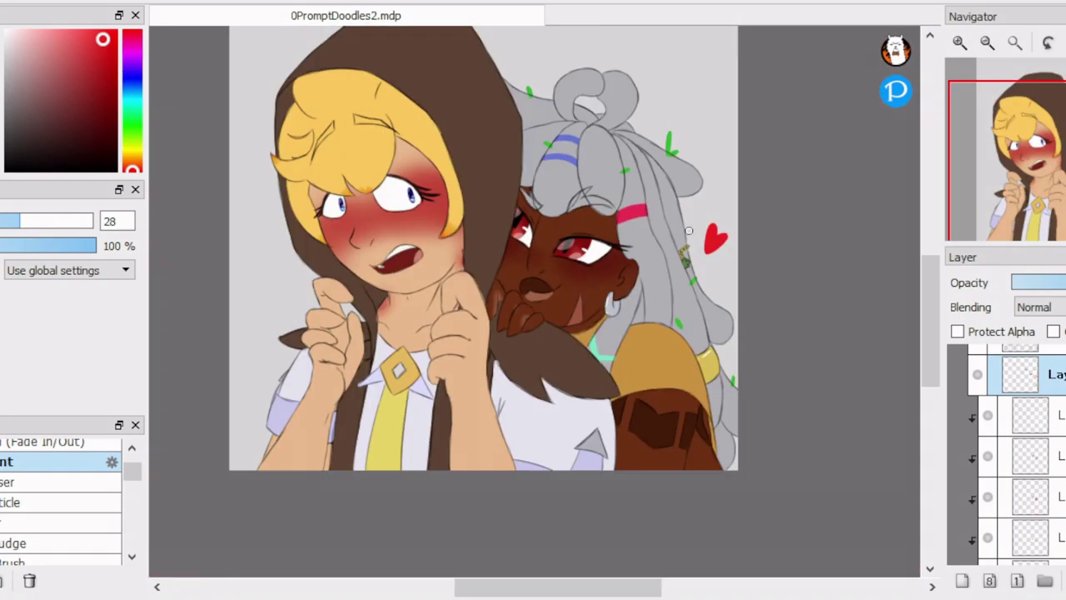